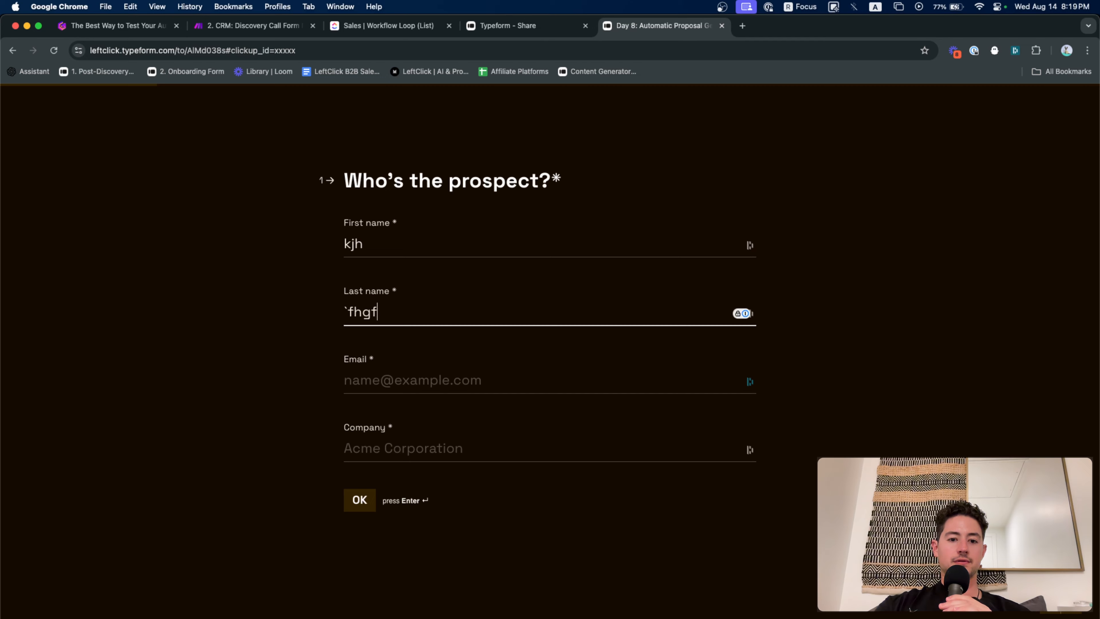
# Fill in the prospect's email address and company name with test values
pyautogui.press('Tab')
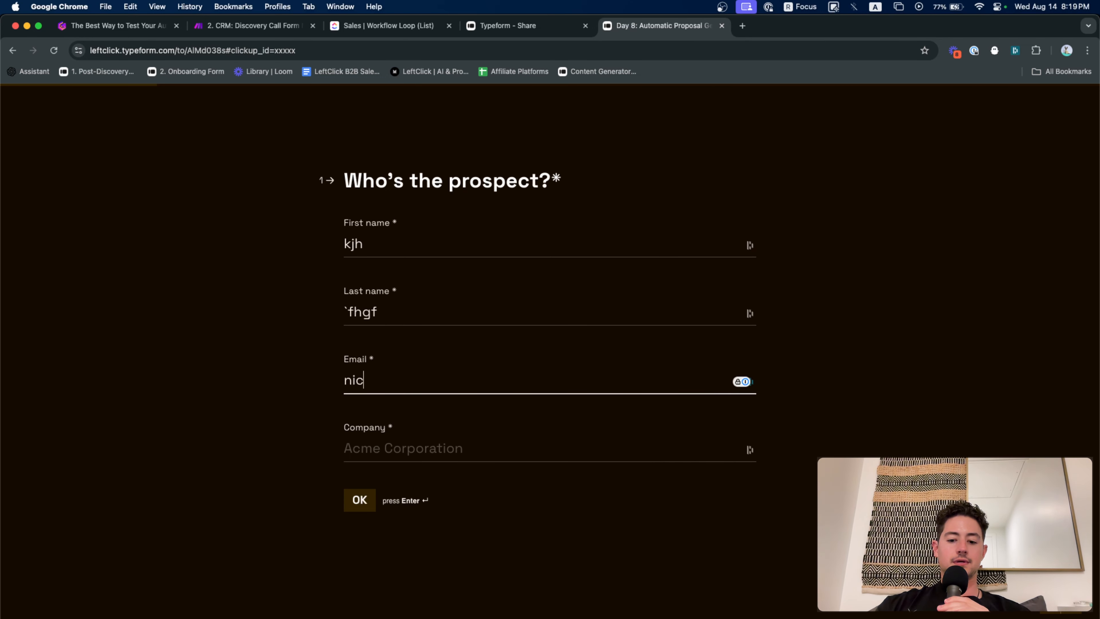
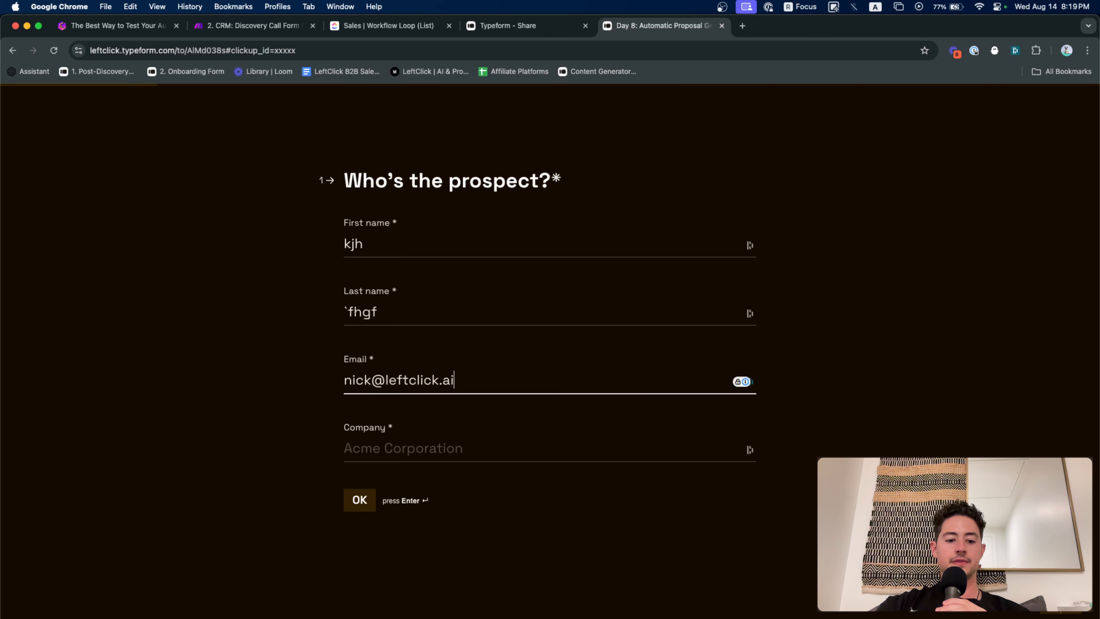
pyautogui.press('Tab')
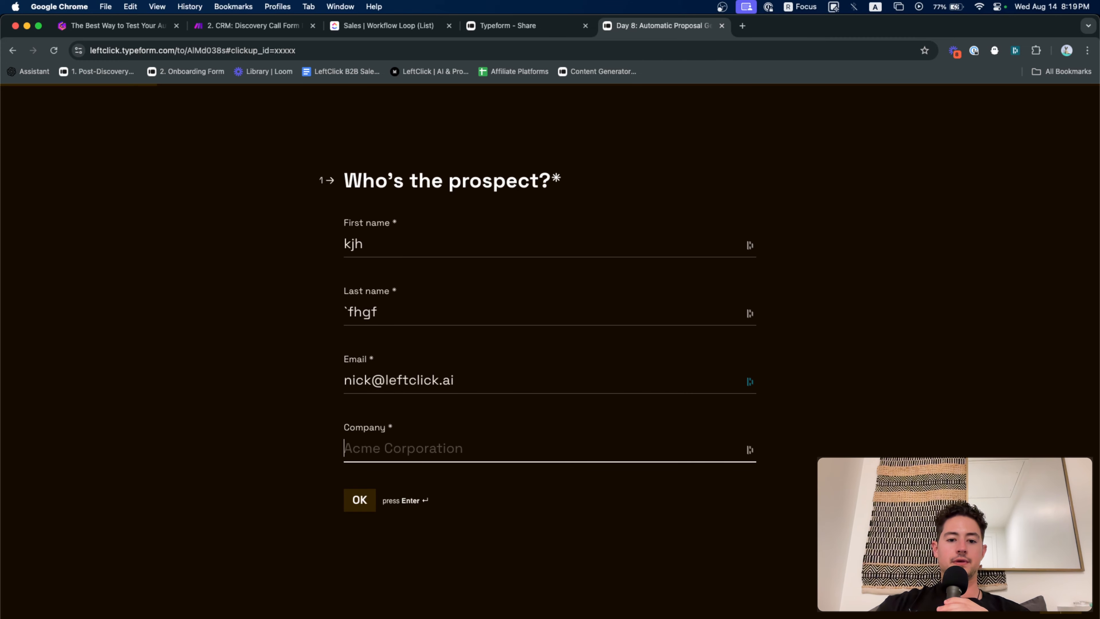
pyautogui.press('Return')
pyautogui.write('kjhk')
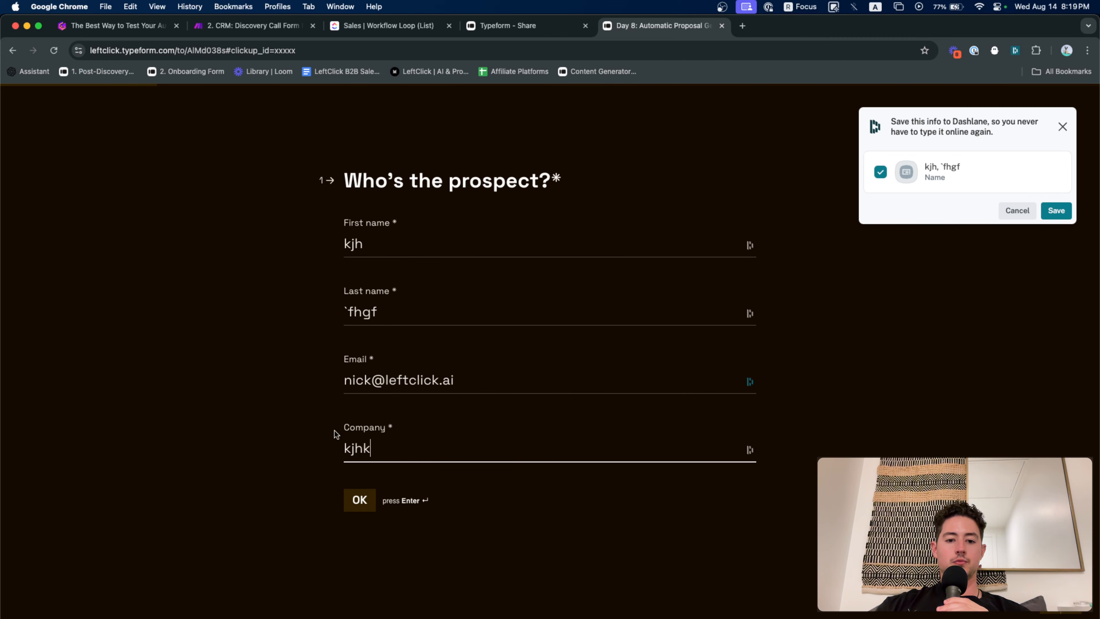
pyautogui.press('Return')
# Answer the summary, problem, solution, deliverables and delivery-time questions with filler text, reaching pricing
pyautogui.write('lkl')
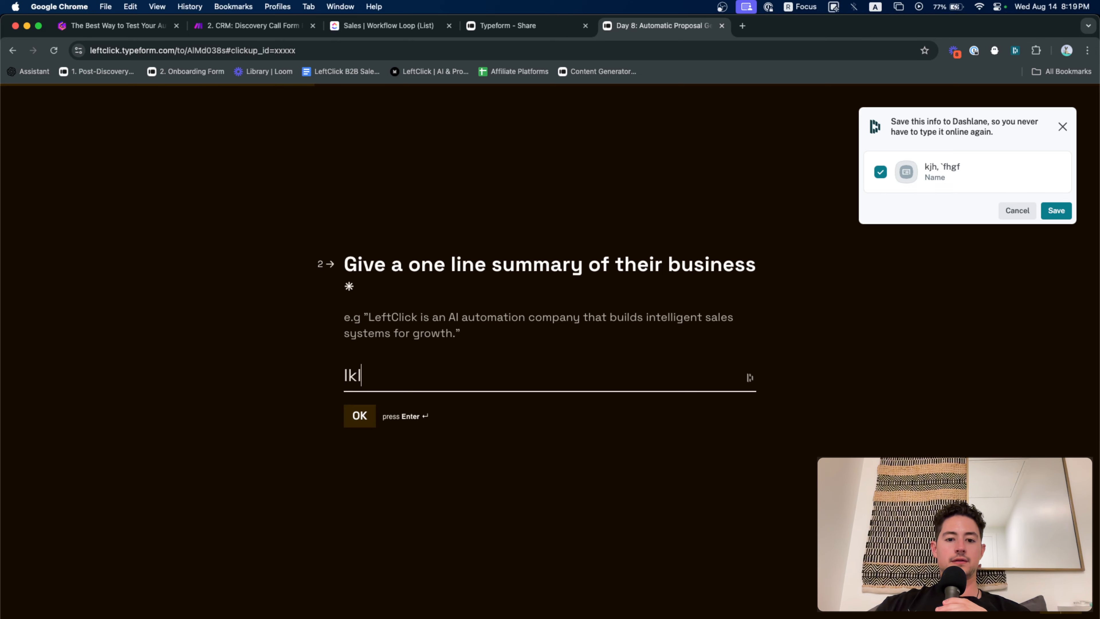
pyautogui.press('Return')
pyautogui.write('lkjl')
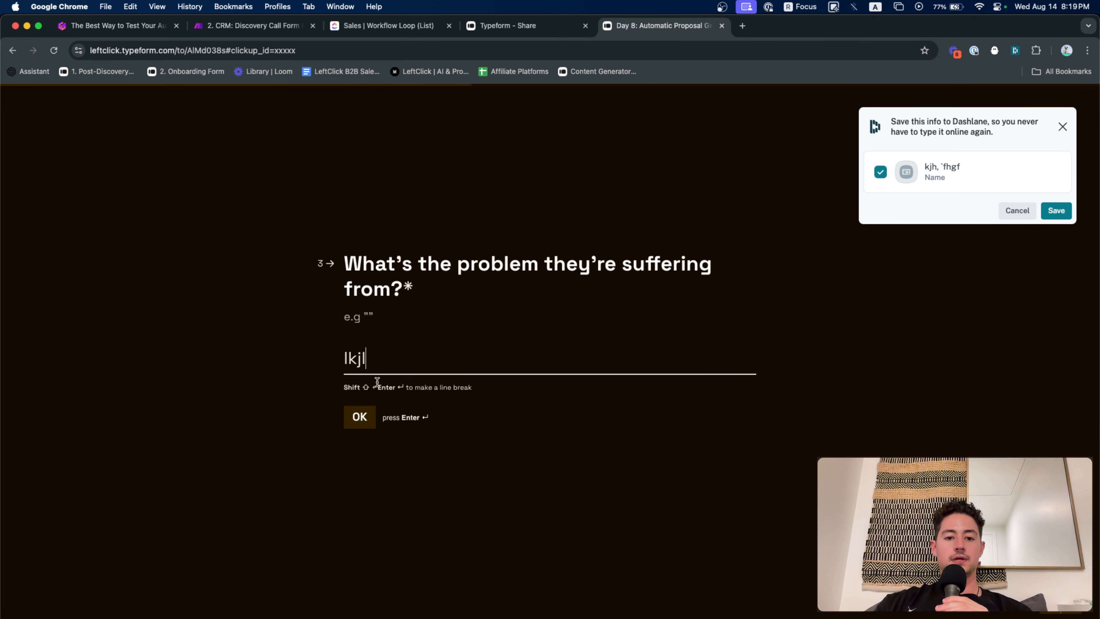
pyautogui.press('Return')
pyautogui.write('lkjlk')
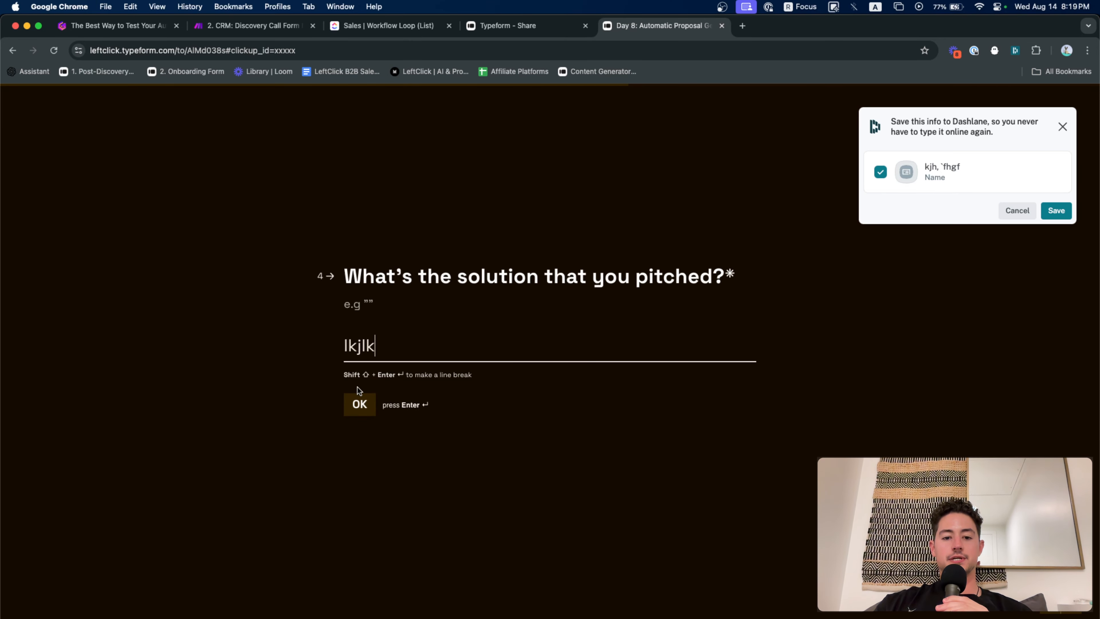
pyautogui.press('Return')
pyautogui.write('lkjl')
pyautogui.click(358, 405)
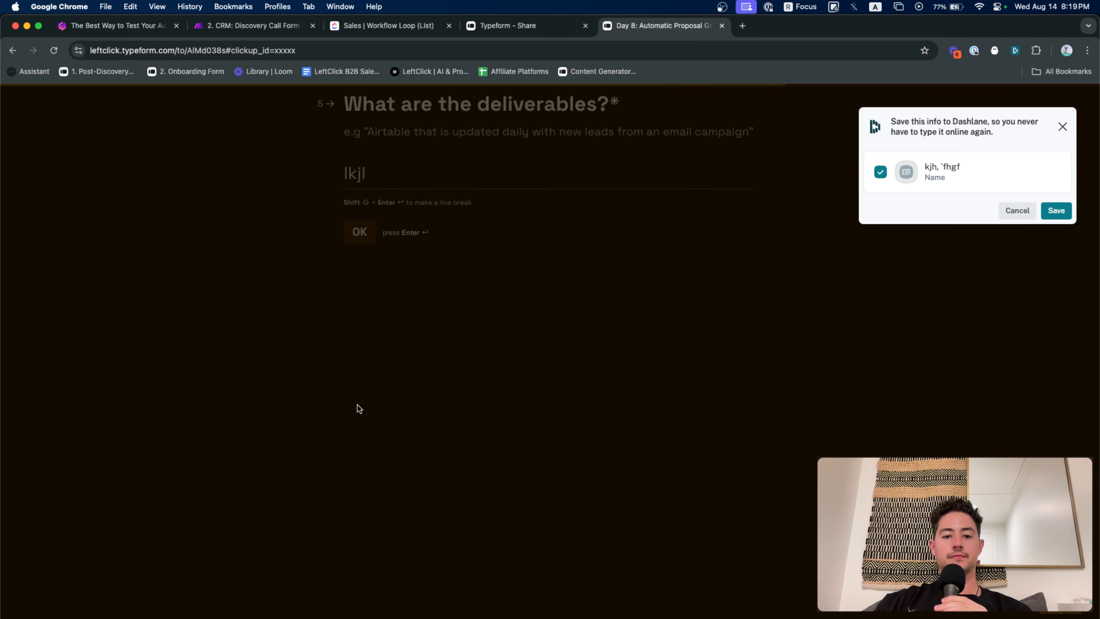
pyautogui.write('lkjkl')
pyautogui.click(348, 410)
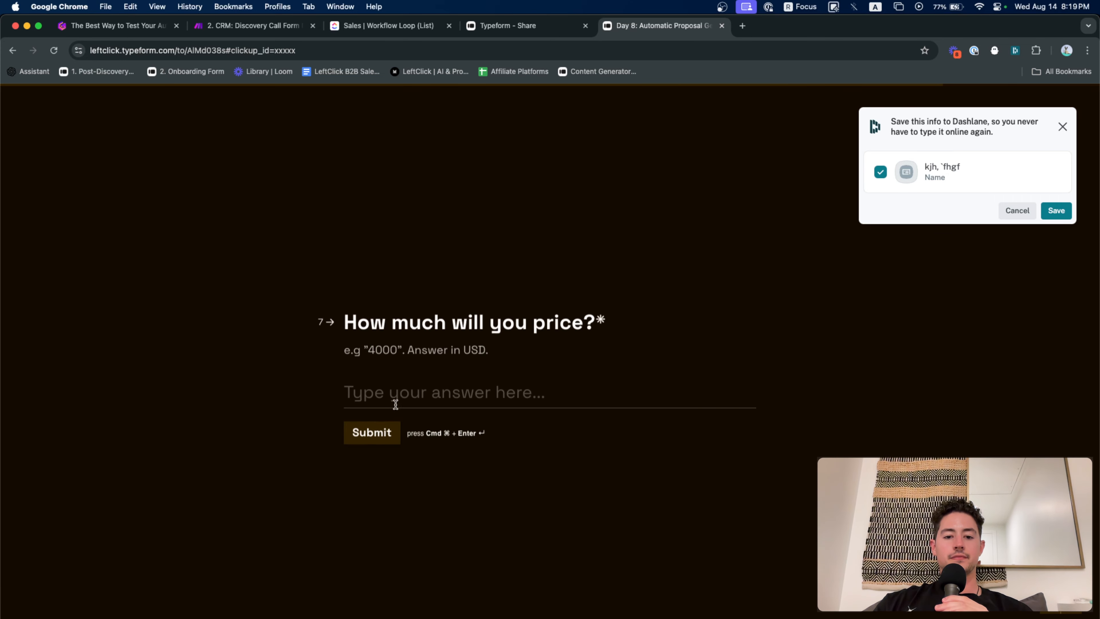
pyautogui.write('lkj499')
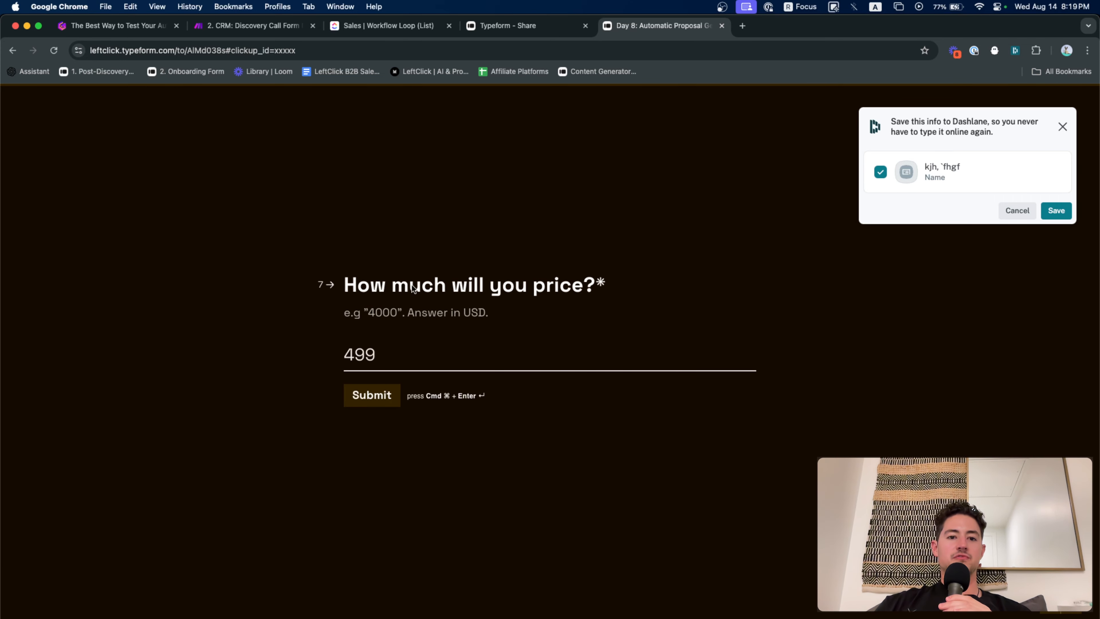
# With the scenario waiting for data, submit the completed Typeform test form
pyautogui.click(251, 25)
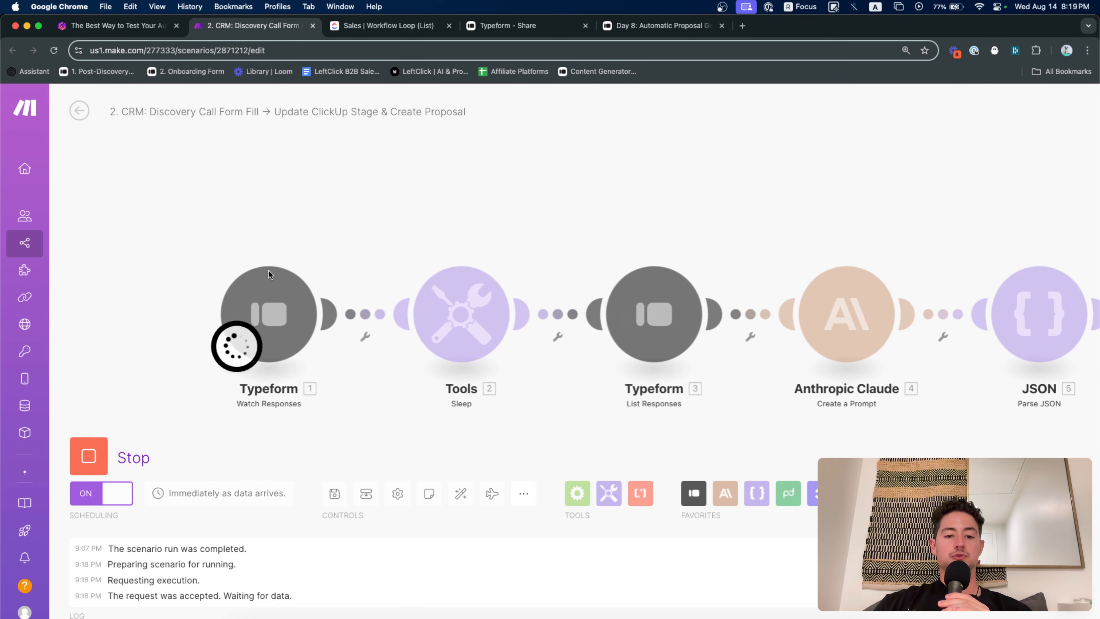
pyautogui.click(662, 30)
pyautogui.moveTo(661, 29); pyautogui.dragTo(389, 29)
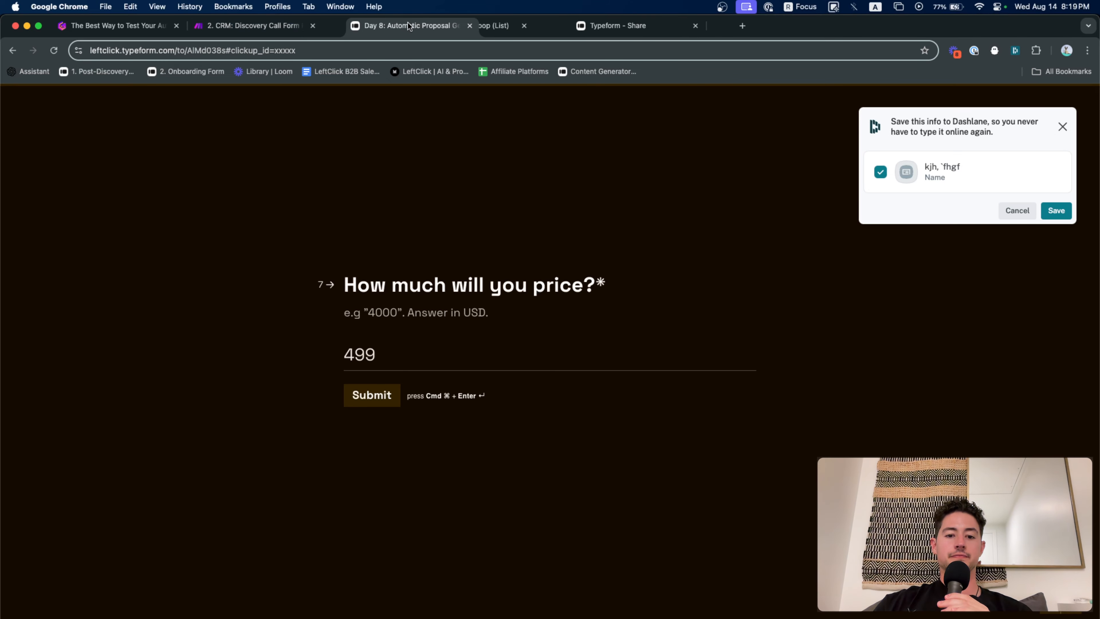
pyautogui.click(391, 402)
# Check the Typeform trigger's output in the scenario and view all modules
pyautogui.click(251, 25)
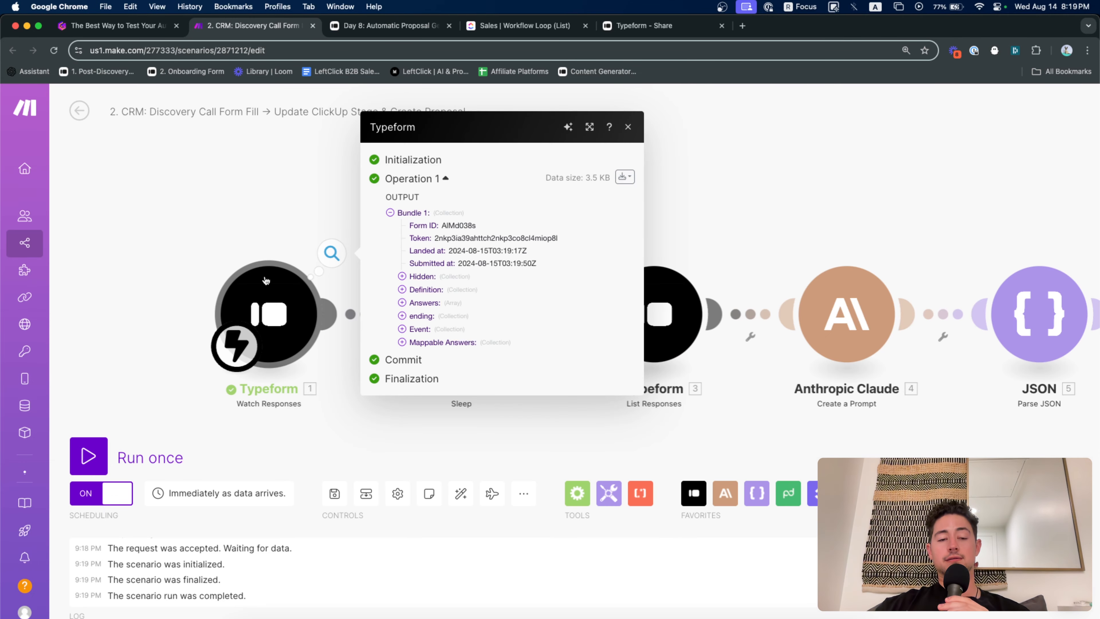
pyautogui.click(257, 230)
pyautogui.scroll(-2, 257, 229)
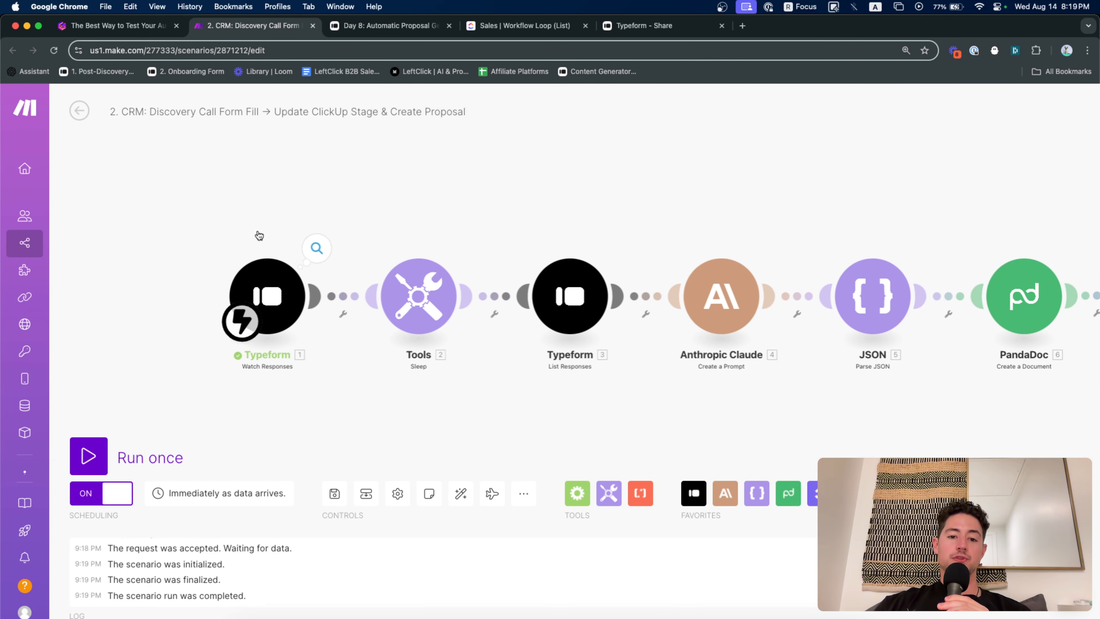
pyautogui.moveTo(257, 229); pyautogui.dragTo(277, 229)
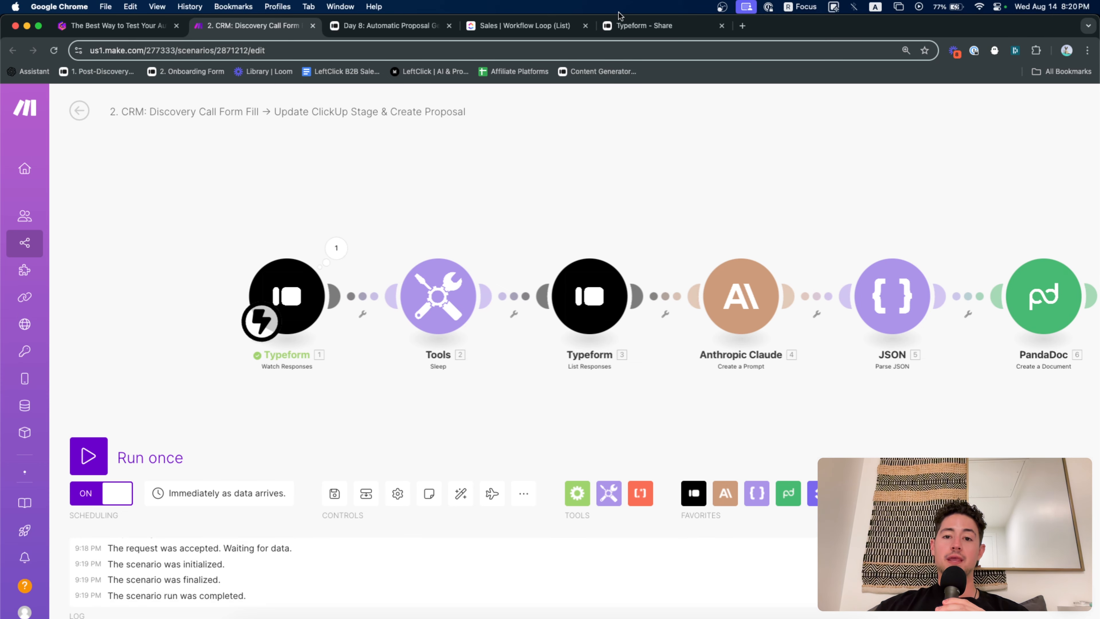
# Glance at the Typeform share page, then show the Gamma 'Quick hacks' slide
pyautogui.click(621, 26)
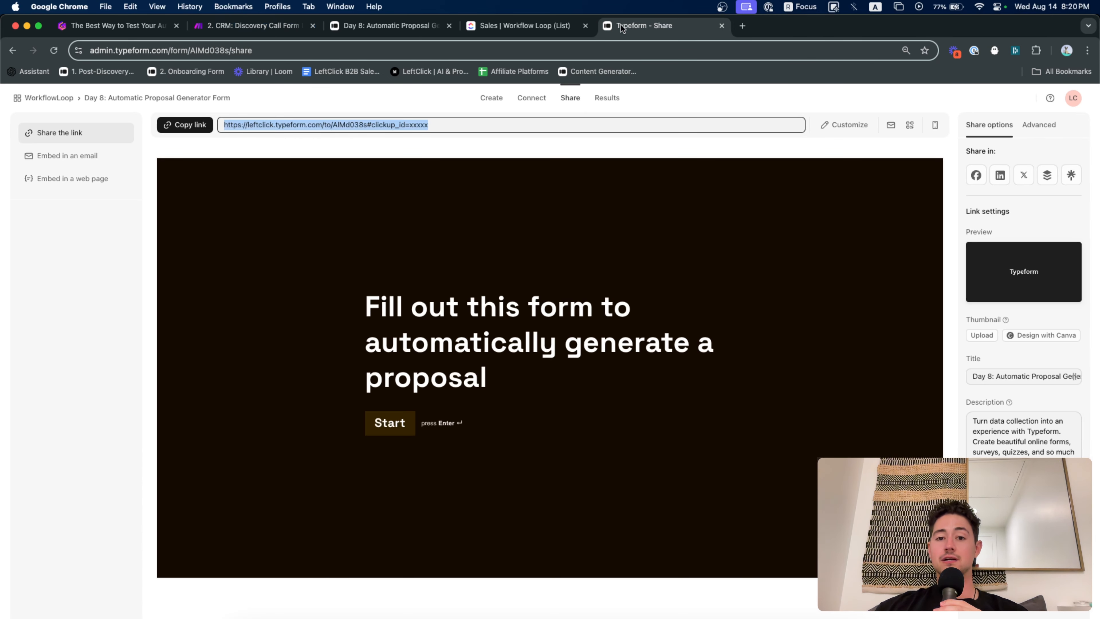
pyautogui.click(295, 28)
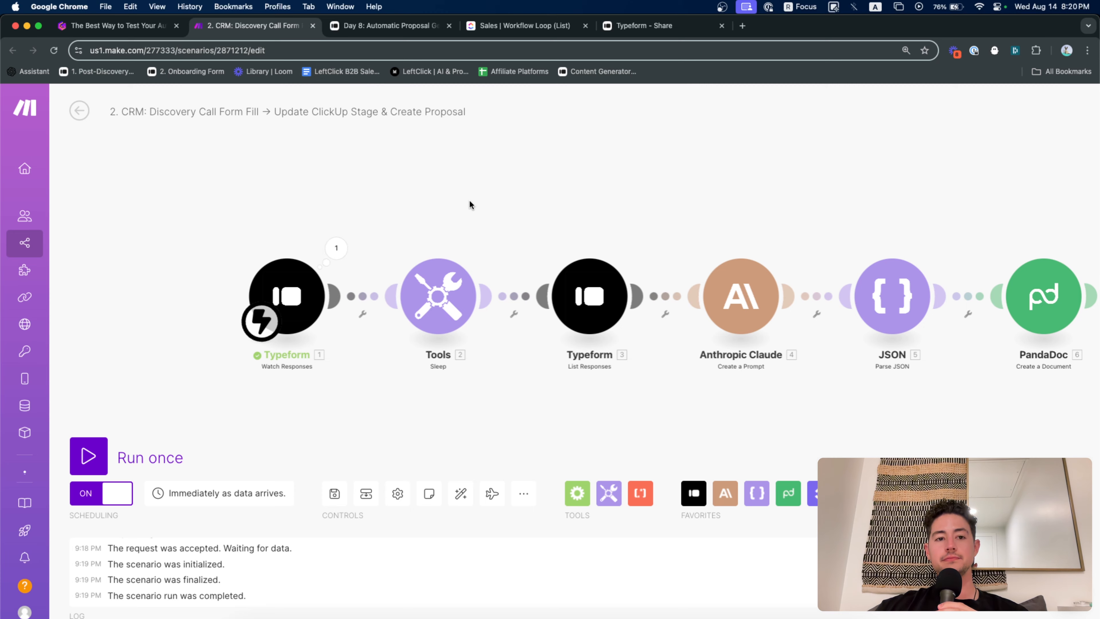
pyautogui.click(126, 26)
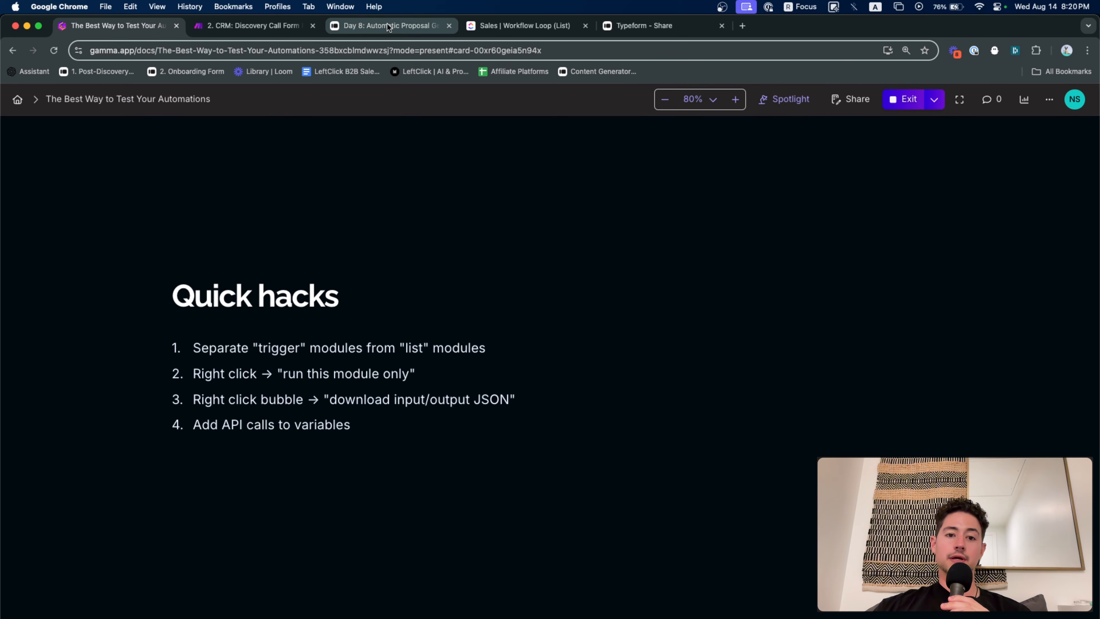
# Run only the List Responses module and check Bundle 1's Mappable Answers for the test answers
pyautogui.click(256, 26)
pyautogui.rightClick(606, 303)
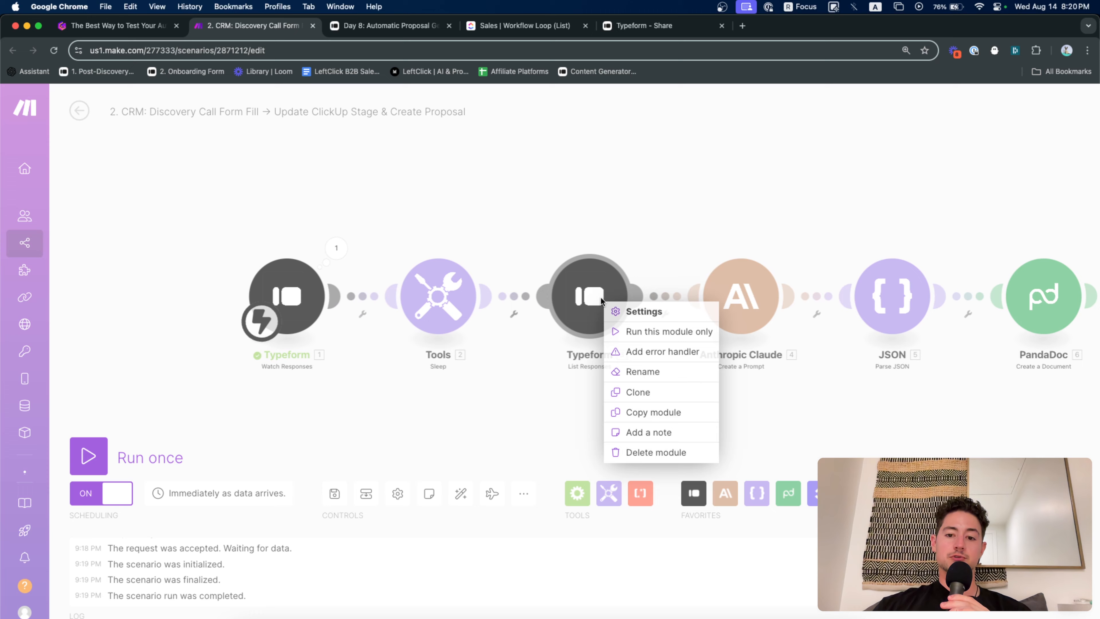
pyautogui.click(630, 332)
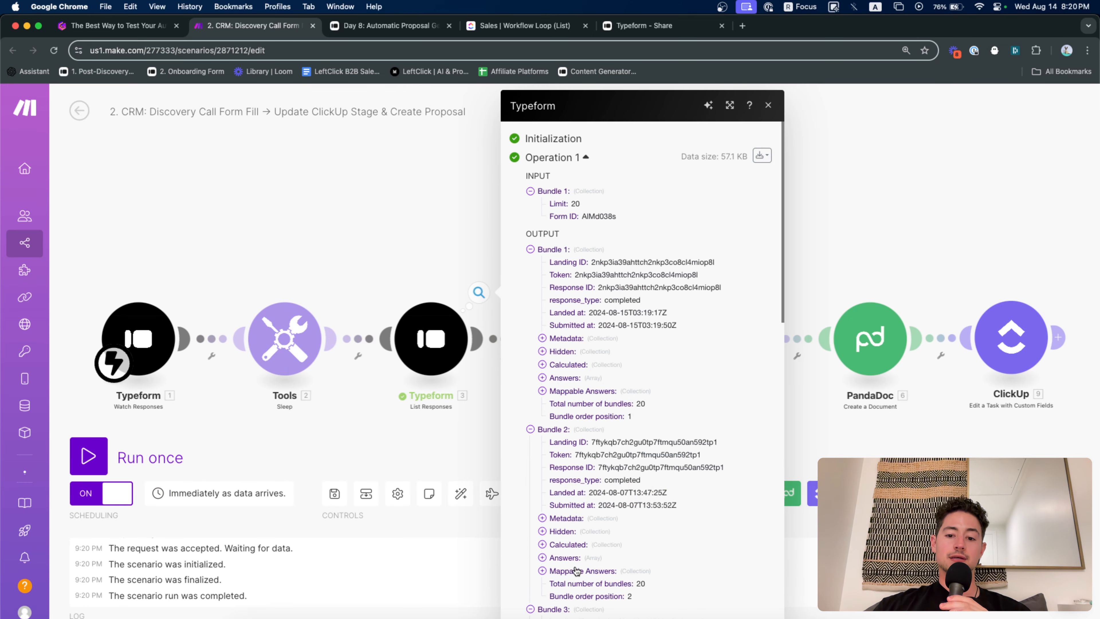
pyautogui.click(576, 571)
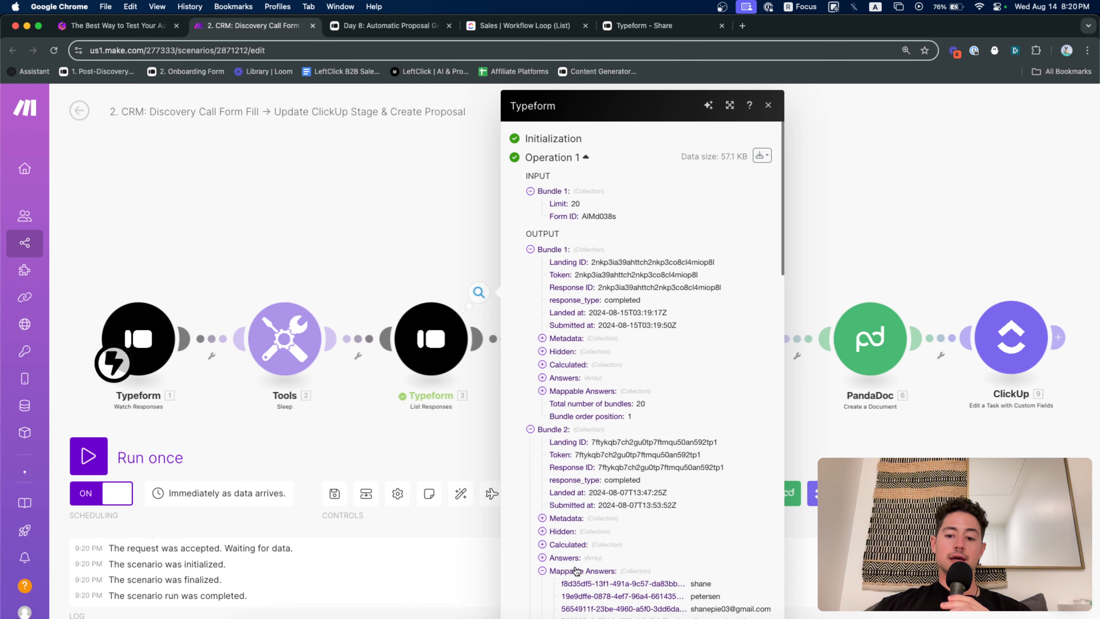
pyautogui.click(587, 395)
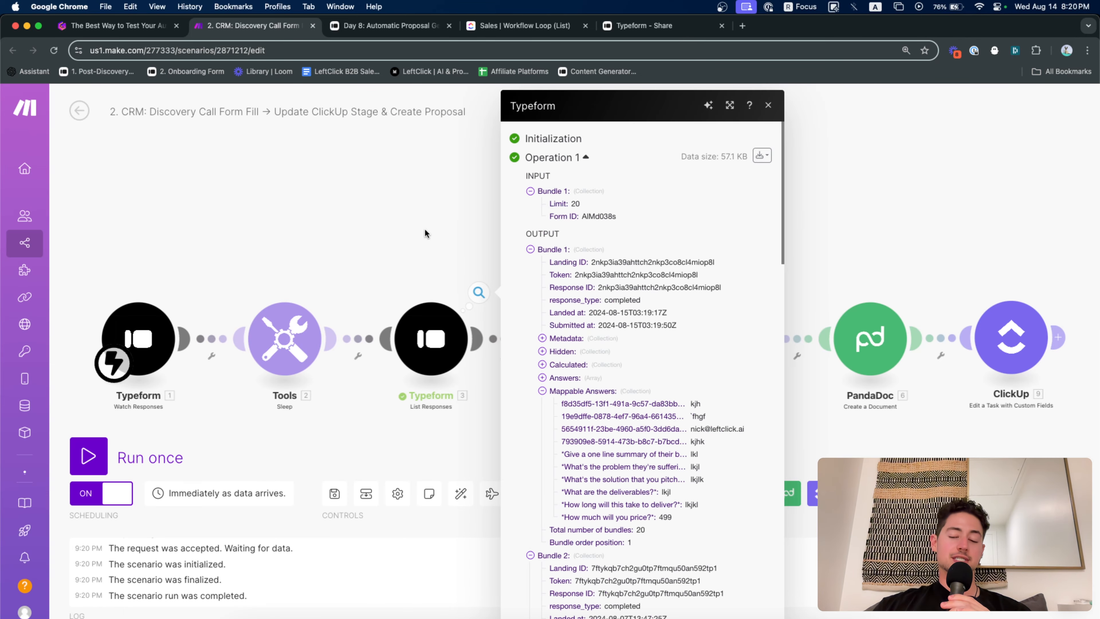
pyautogui.click(417, 229)
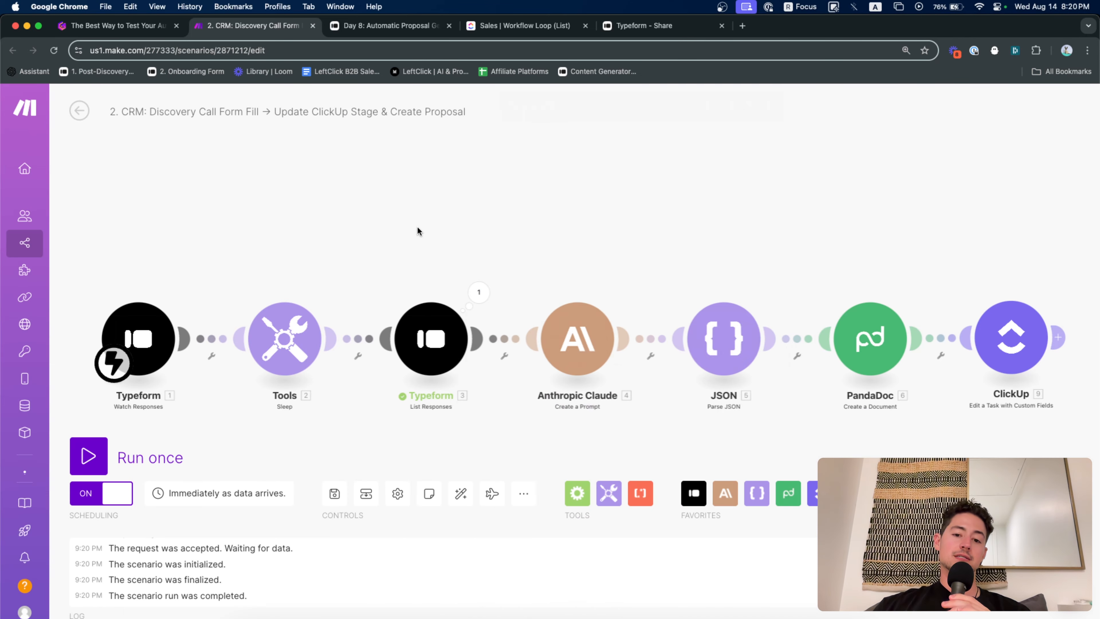
pyautogui.moveTo(417, 229); pyautogui.dragTo(538, 198)
pyautogui.scroll(3, 385, 336)
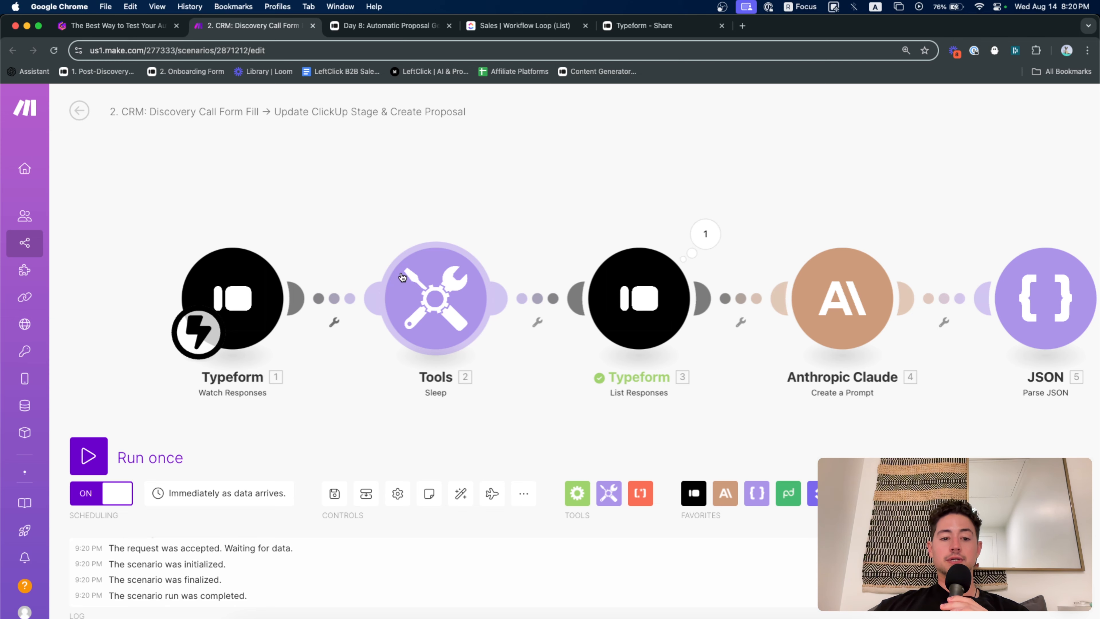
pyautogui.moveTo(385, 221); pyautogui.dragTo(415, 203)
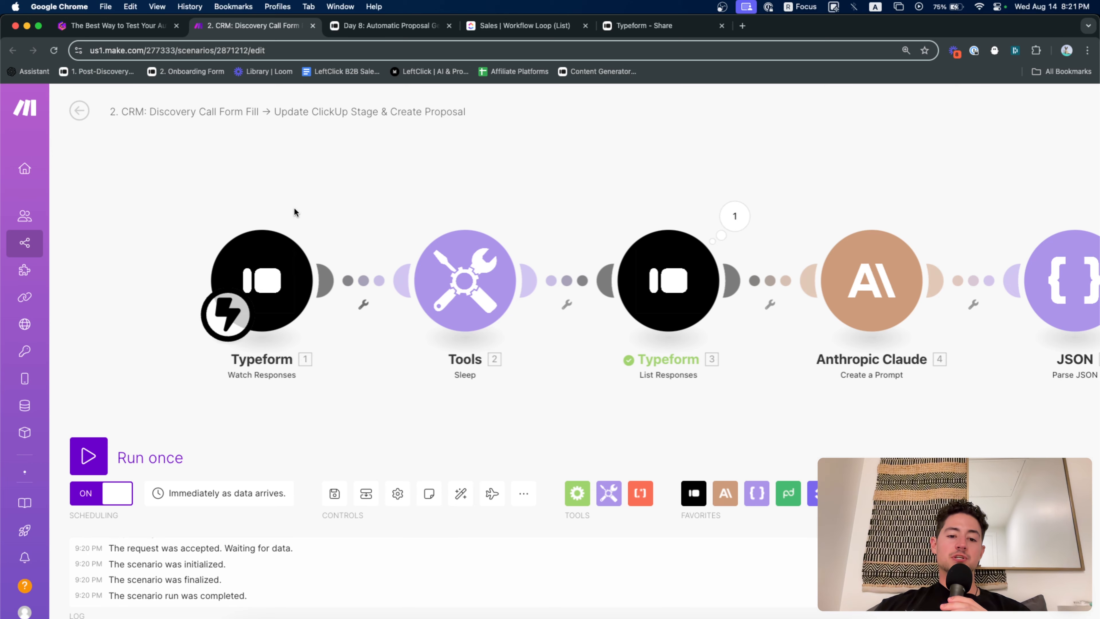
# Add a Typeform Watch Responses module as Typeform 10
pyautogui.scroll(-5, 348, 122)
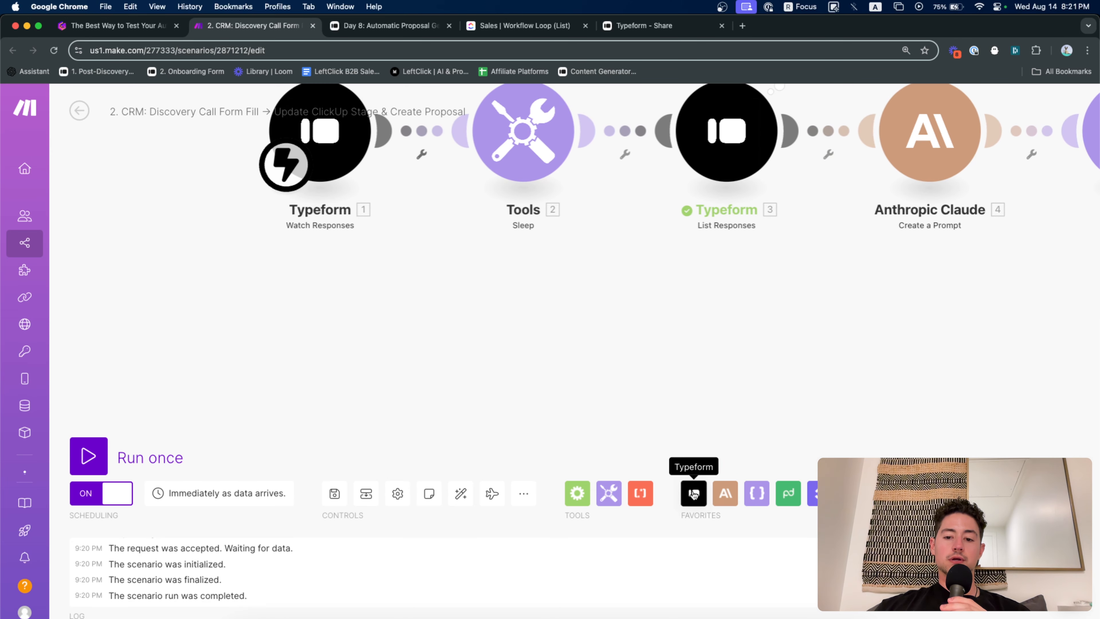
pyautogui.click(694, 492)
pyautogui.scroll(-2, 741, 388)
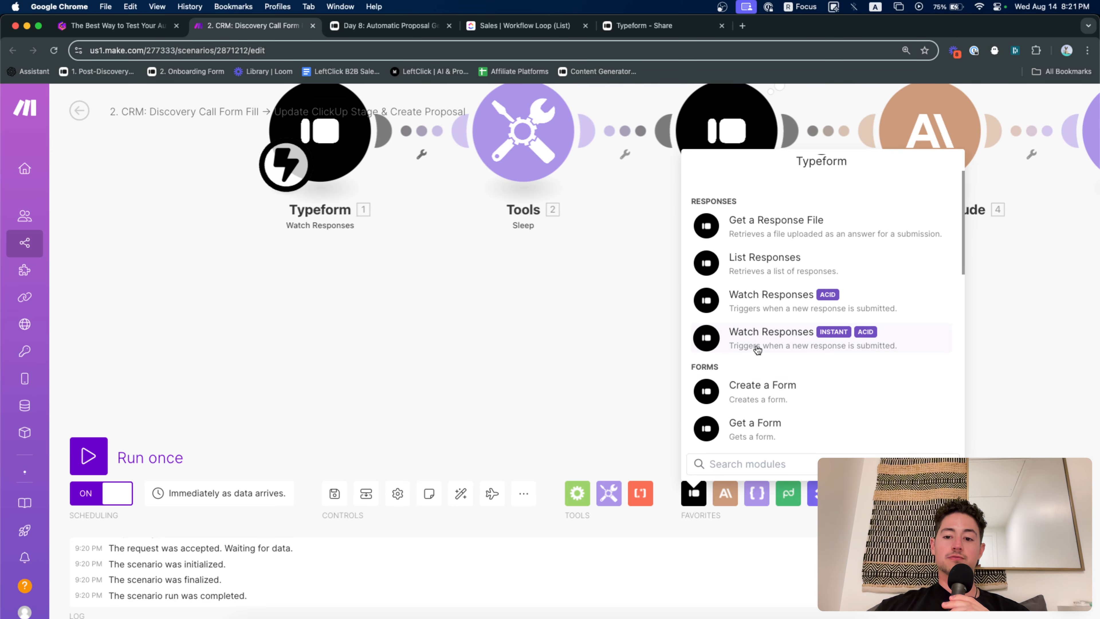
pyautogui.click(756, 347)
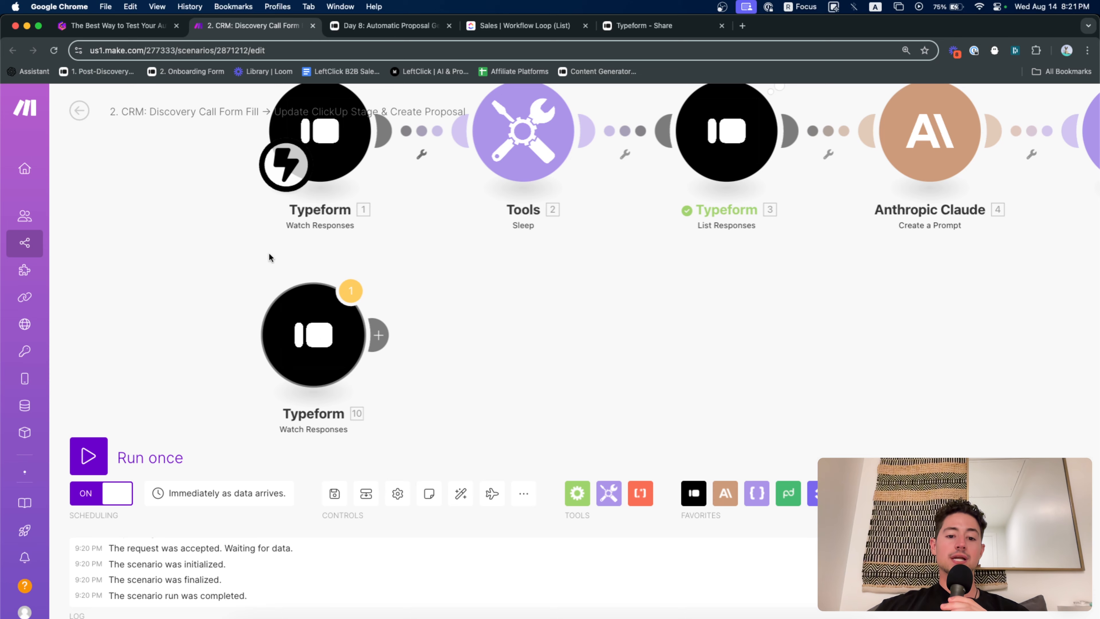
# Copy the Sleep module and attach it after Typeform 10 with a 3-second delay
pyautogui.scroll(1, 604, 227)
pyautogui.scroll(-2, 603, 223)
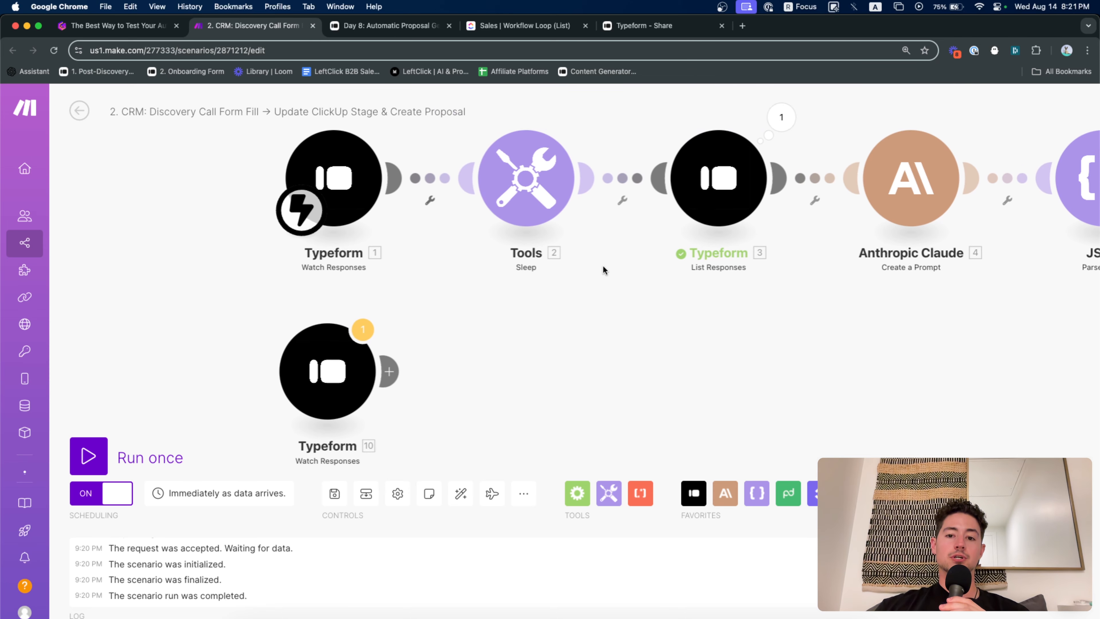
pyautogui.moveTo(603, 270); pyautogui.dragTo(452, 120)
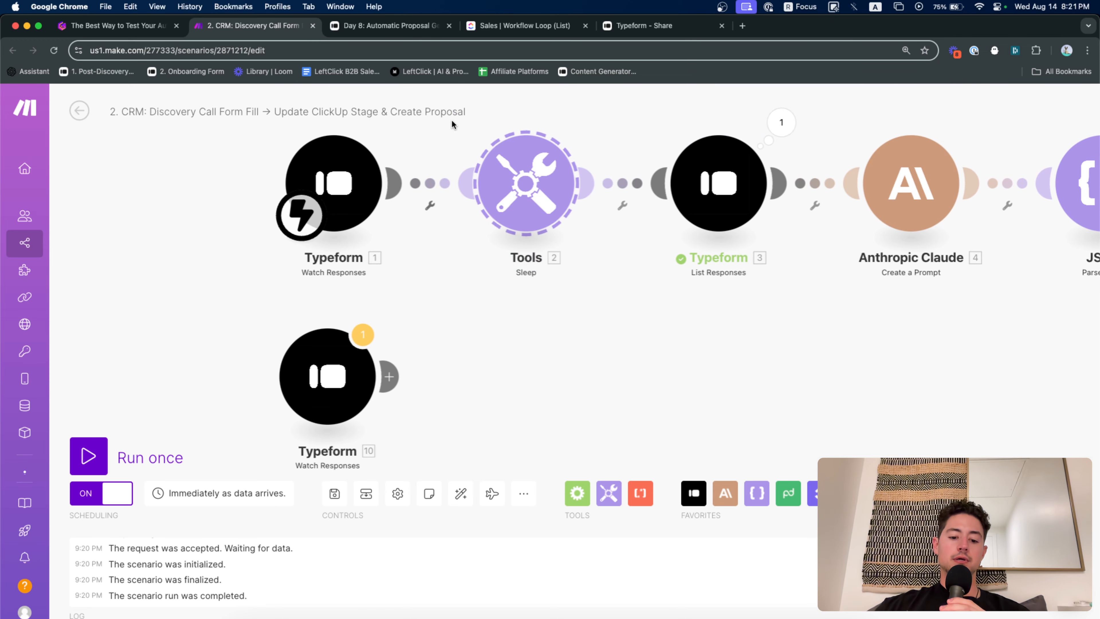
pyautogui.press('super+c')
pyautogui.click(513, 398)
pyautogui.press('super+v')
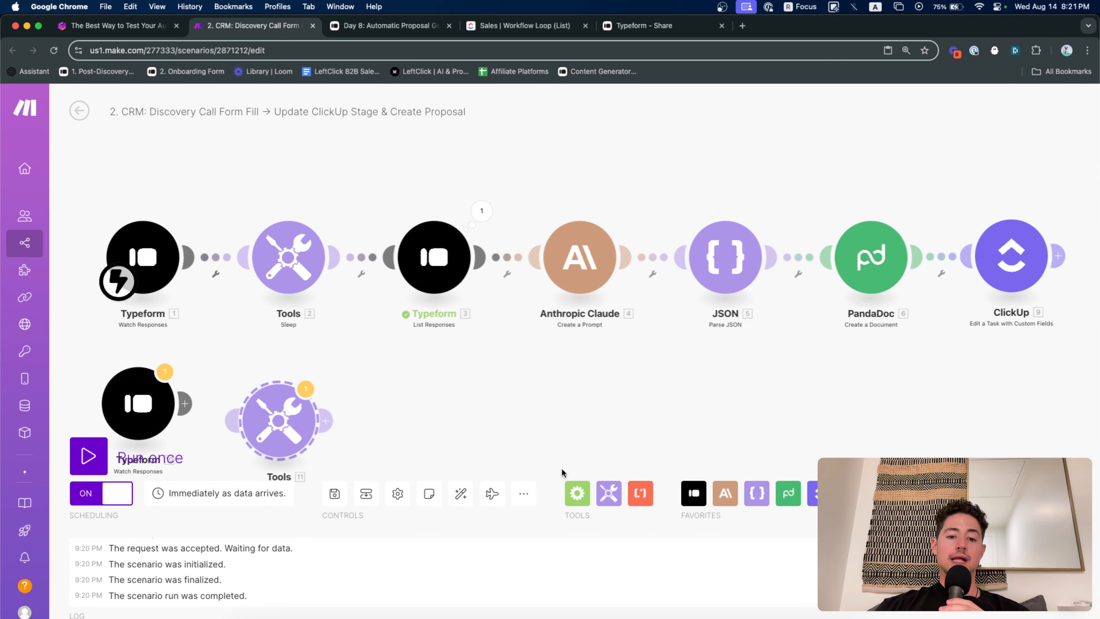
pyautogui.scroll(5, 607, 321)
pyautogui.moveTo(527, 319); pyautogui.dragTo(520, 294)
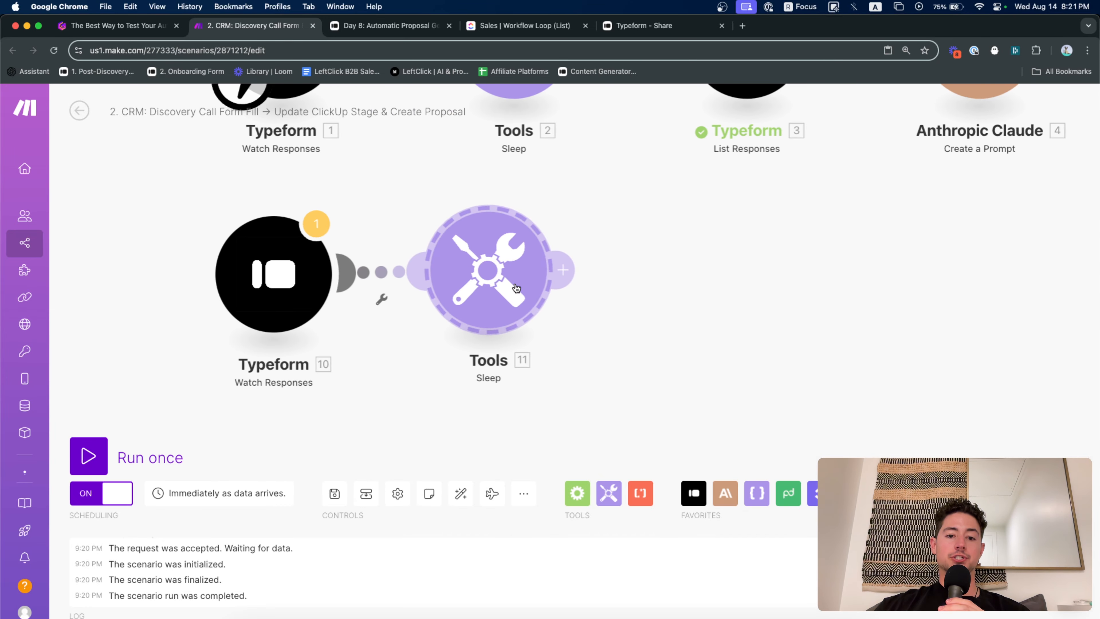
pyautogui.click(521, 294)
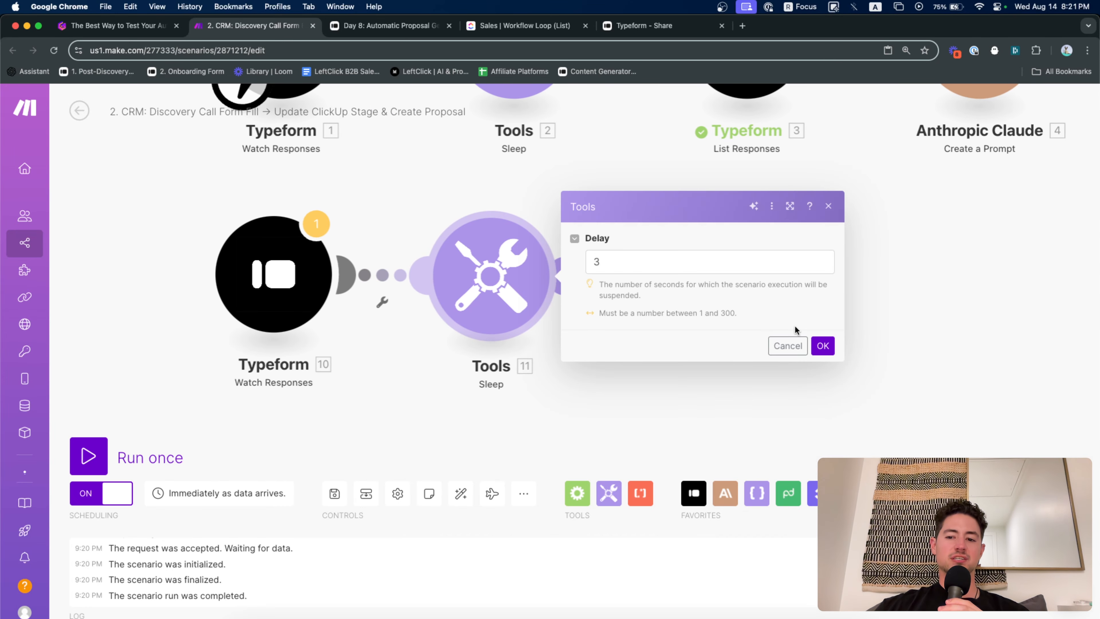
pyautogui.click(819, 346)
# Copy the List Responses module and link it after Sleep 11
pyautogui.scroll(5, 761, 361)
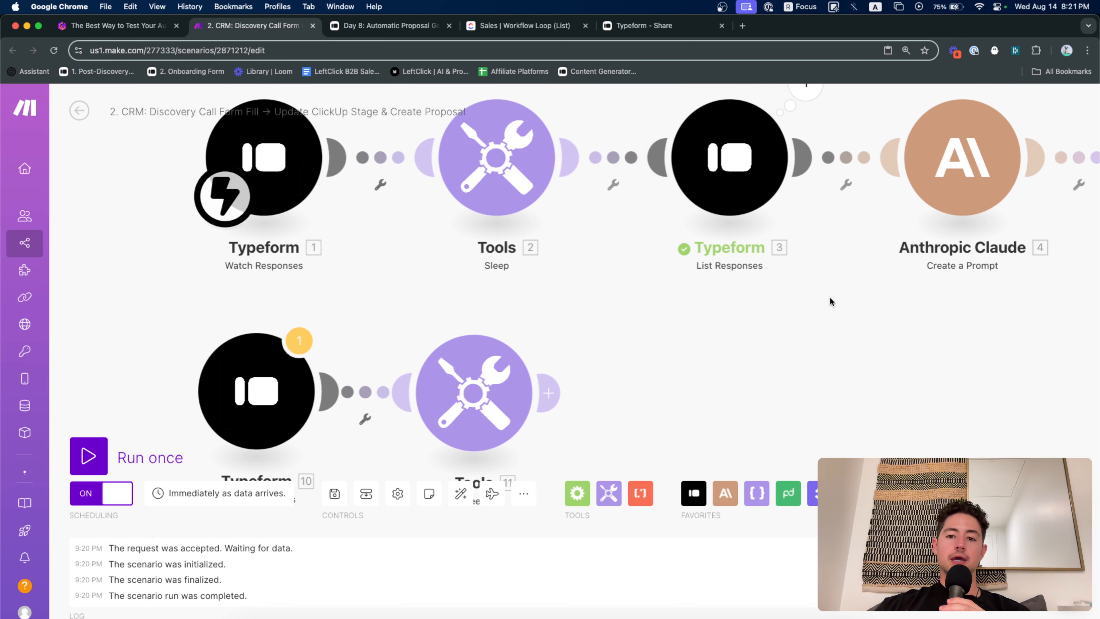
pyautogui.moveTo(816, 259); pyautogui.dragTo(649, 95)
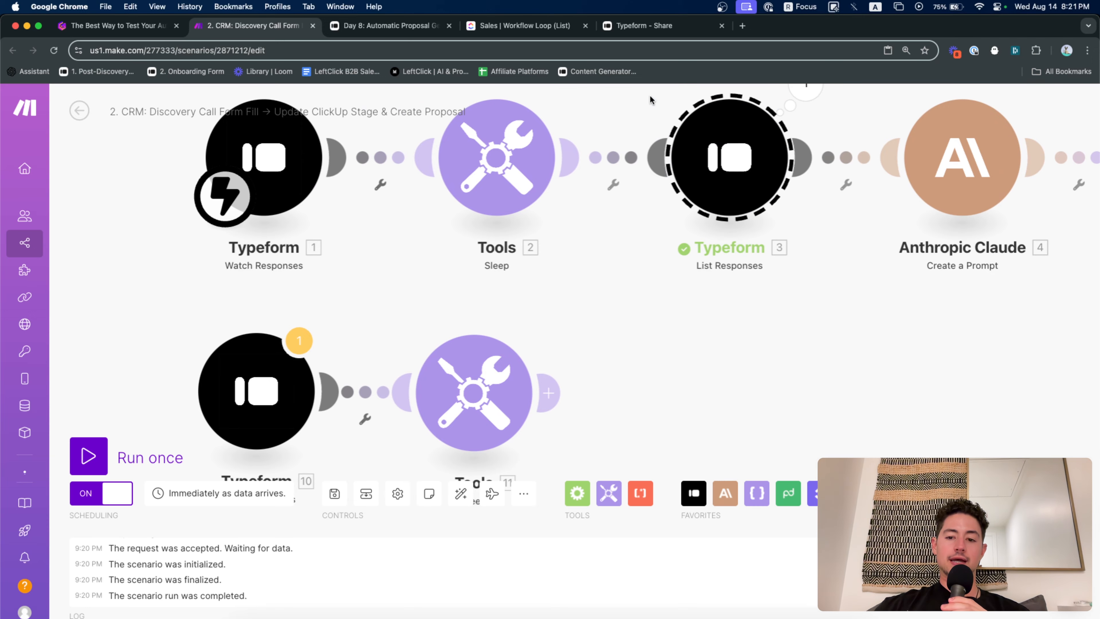
pyautogui.press('super+c')
pyautogui.press('super+v')
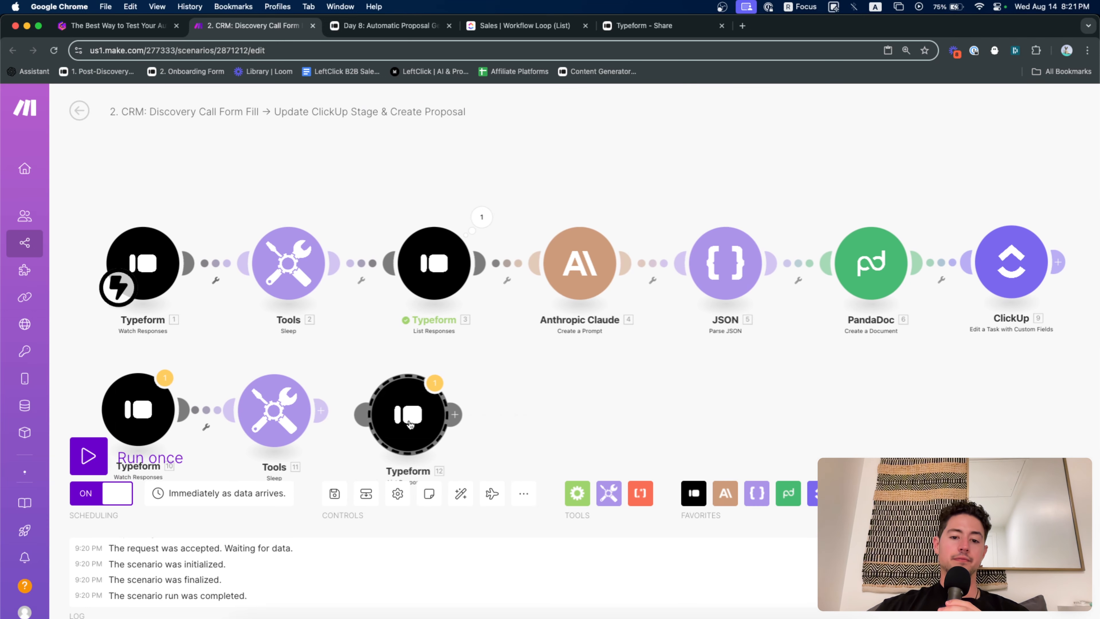
pyautogui.scroll(5, 354, 427)
pyautogui.moveTo(354, 429); pyautogui.dragTo(514, 317)
pyautogui.moveTo(649, 288); pyautogui.dragTo(657, 282)
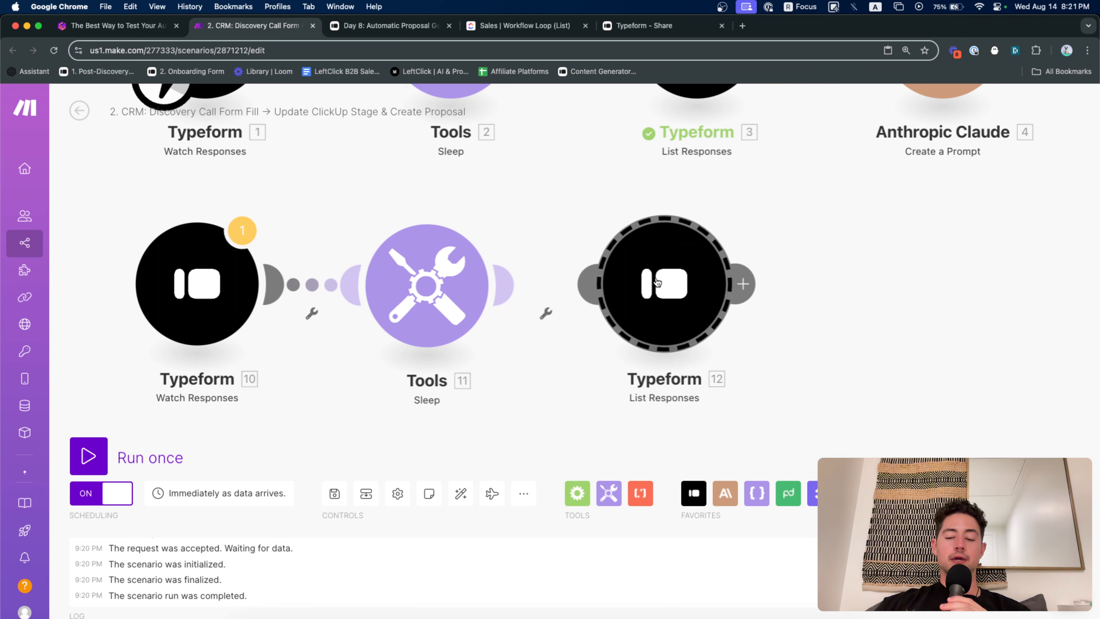
pyautogui.click(656, 282)
# Make Typeform 10 Watch Responses the scenario's instant trigger
pyautogui.moveTo(533, 236); pyautogui.dragTo(578, 239)
pyautogui.moveTo(209, 98); pyautogui.dragTo(204, 323)
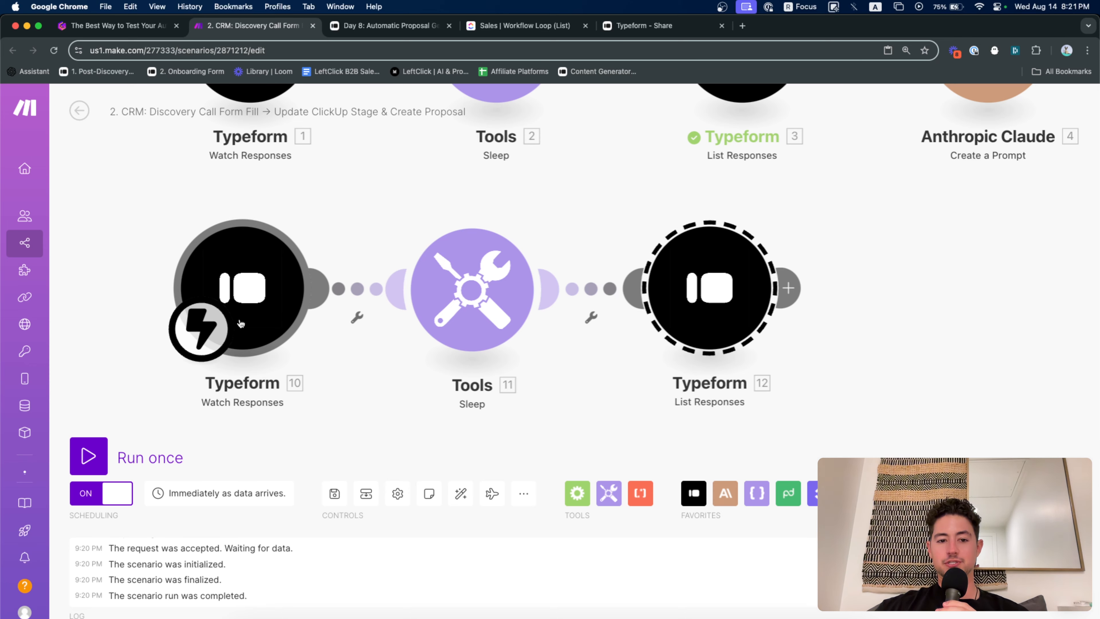
pyautogui.moveTo(351, 241); pyautogui.dragTo(377, 265)
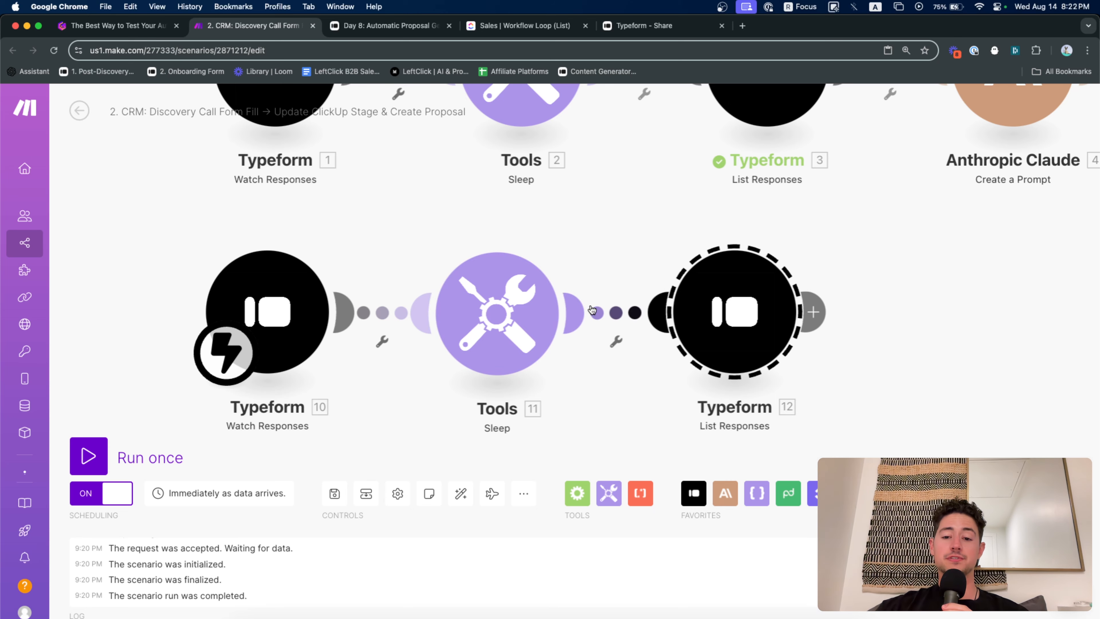
# Set Typeform 12 List Responses' Limit to 1
pyautogui.moveTo(635, 241); pyautogui.dragTo(411, 241)
pyautogui.click(516, 297)
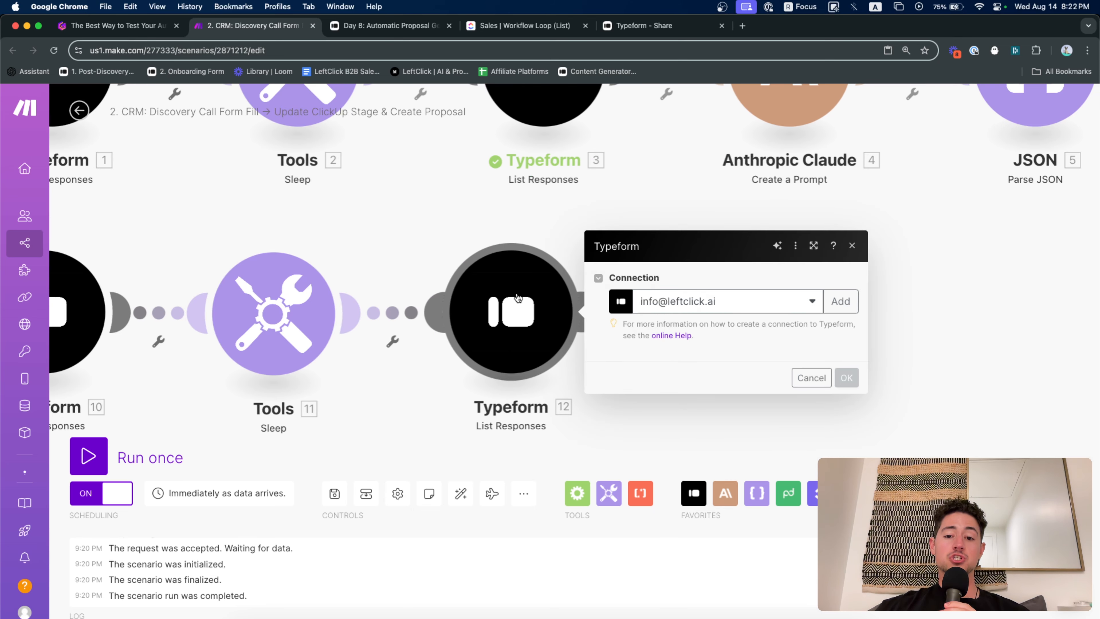
pyautogui.scroll(-3, 701, 392)
pyautogui.moveTo(636, 556); pyautogui.dragTo(605, 565)
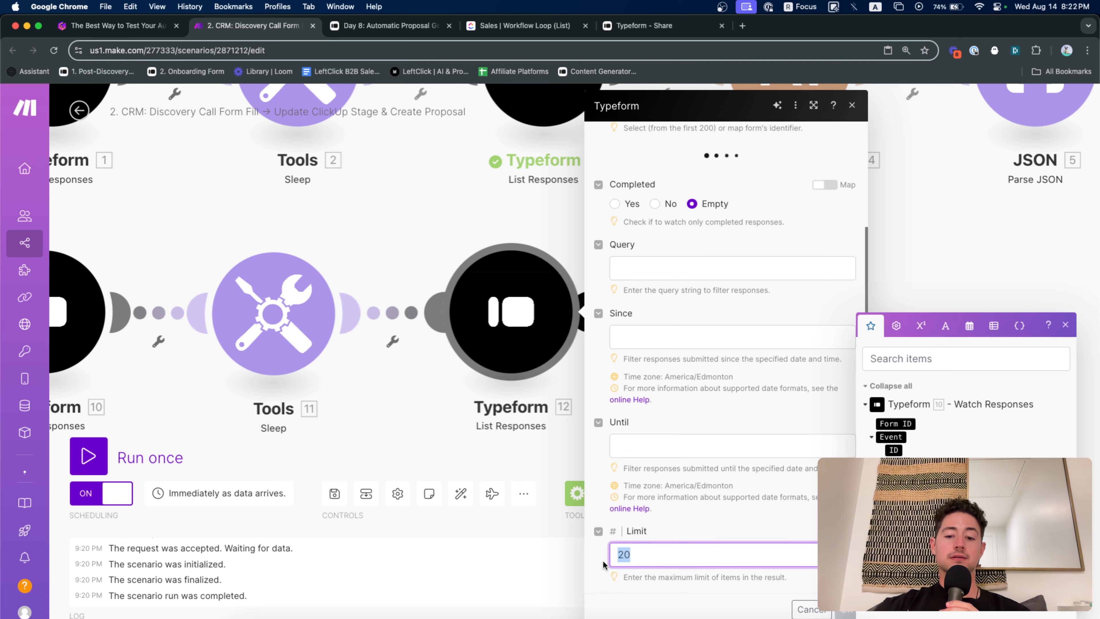
pyautogui.write('1')
pyautogui.press('Return')
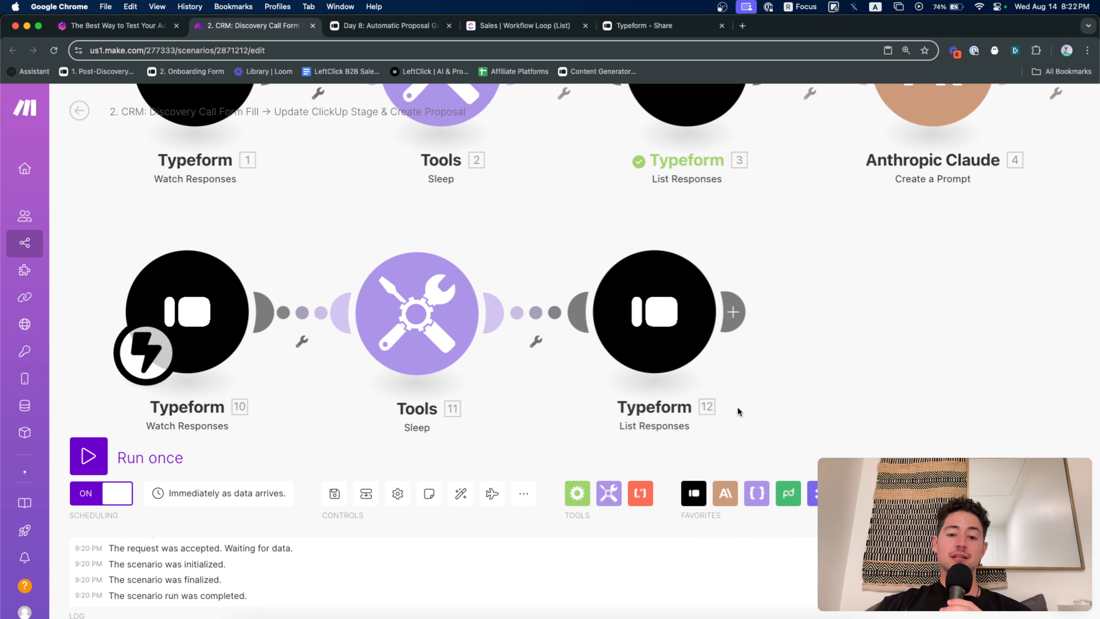
pyautogui.scroll(-3, 713, 410)
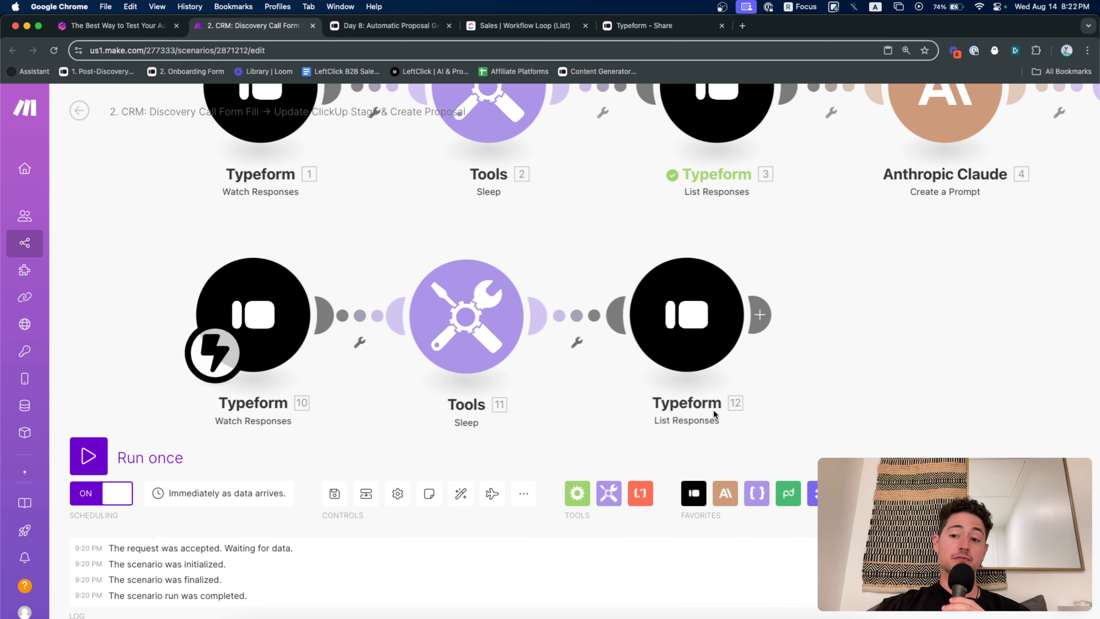
# Unlink Sleep 2 from Typeform 3 List Responses
pyautogui.moveTo(449, 243); pyautogui.dragTo(382, 242)
pyautogui.moveTo(453, 215); pyautogui.dragTo(345, 330)
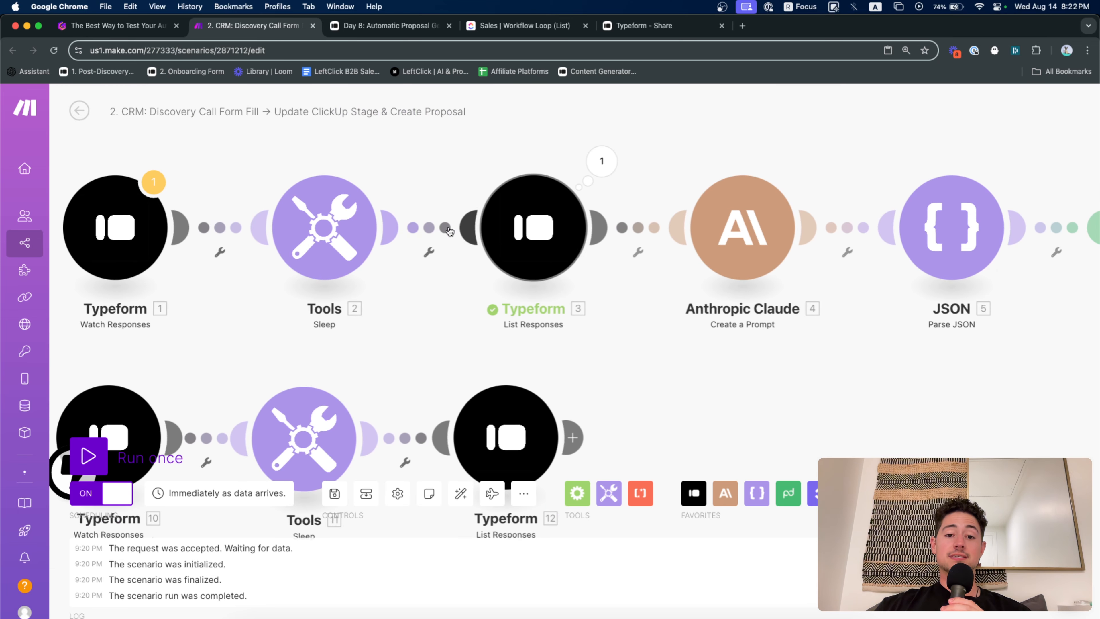
pyautogui.click(429, 252)
pyautogui.click(476, 189)
# Move the scheduled trigger onto Typeform 3, running every 15 minutes
pyautogui.moveTo(248, 305); pyautogui.dragTo(296, 307)
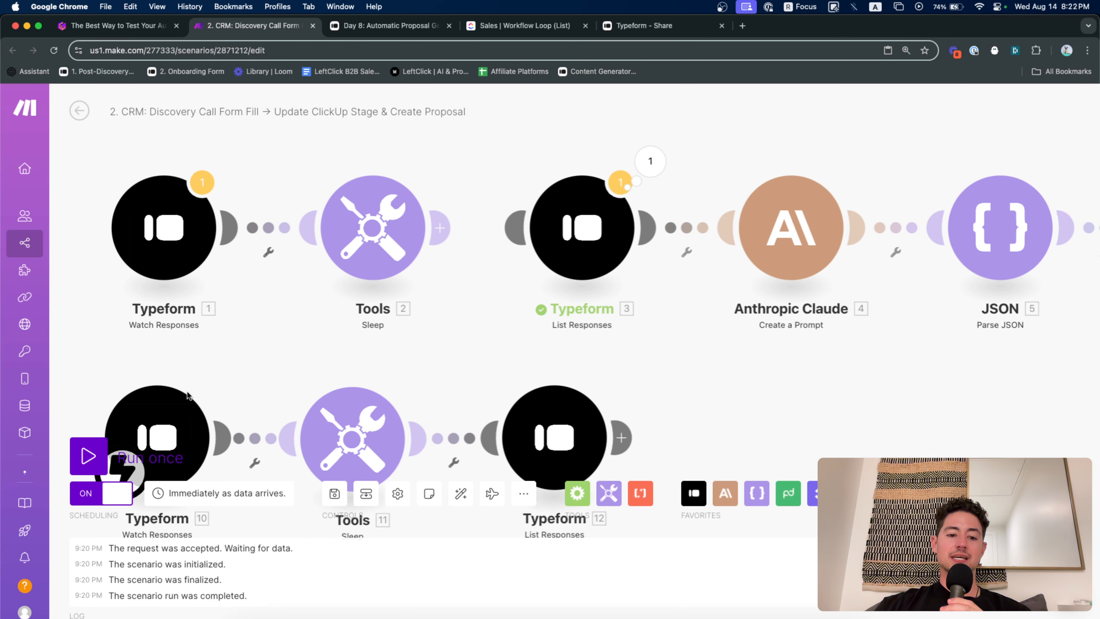
pyautogui.moveTo(173, 413); pyautogui.dragTo(189, 387)
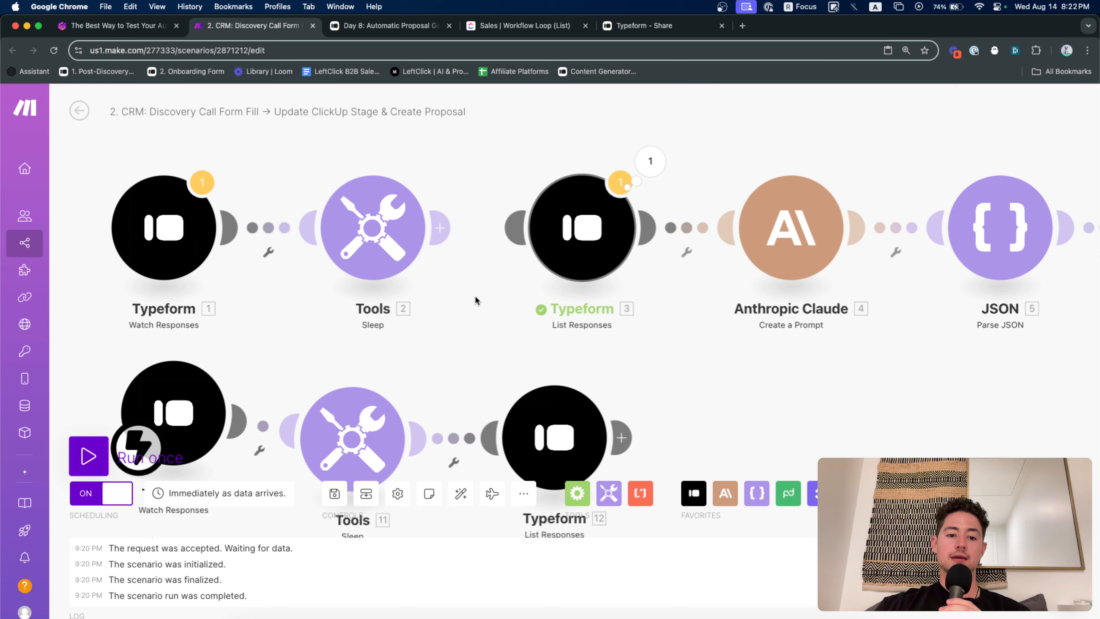
pyautogui.moveTo(476, 298); pyautogui.dragTo(489, 276)
pyautogui.moveTo(147, 417); pyautogui.dragTo(578, 236)
pyautogui.hscroll(10, 579, 238)
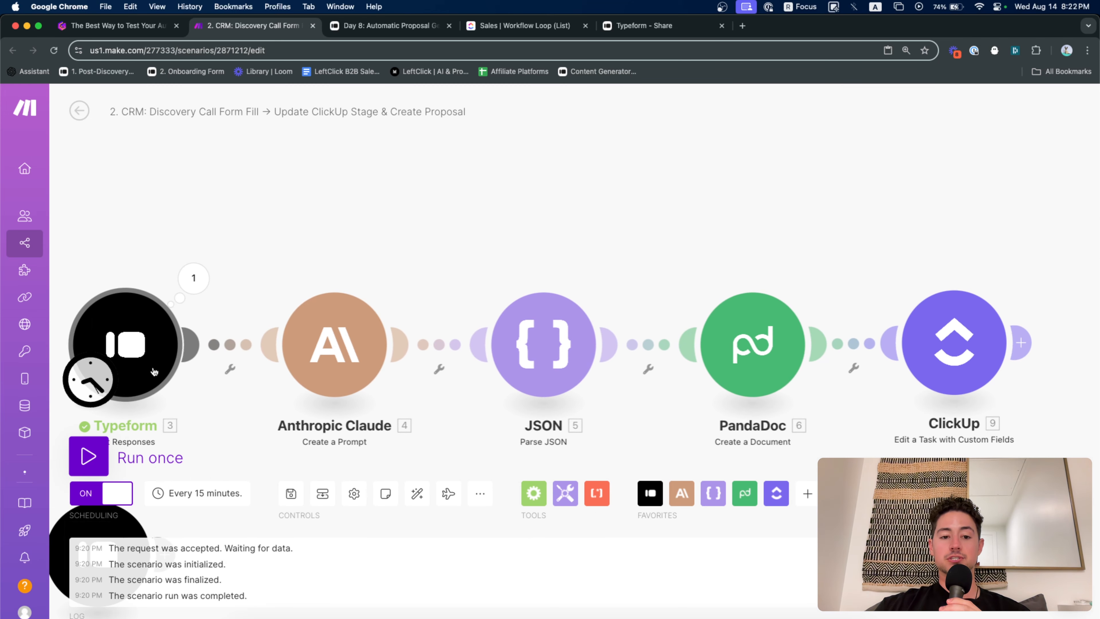
pyautogui.moveTo(326, 238); pyautogui.dragTo(331, 212)
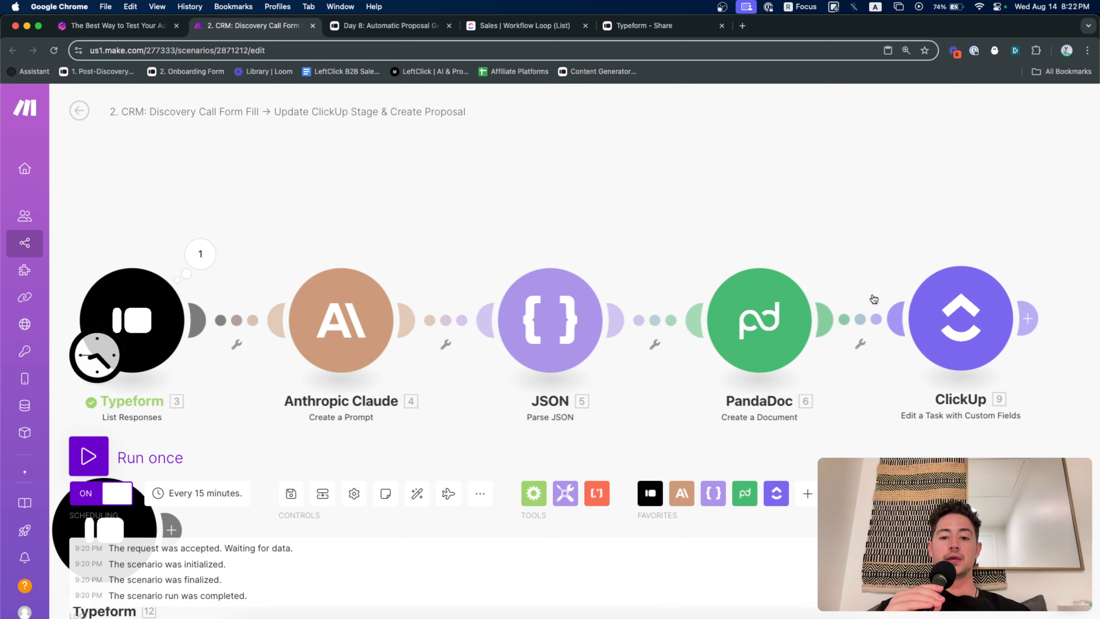
pyautogui.moveTo(627, 205); pyautogui.dragTo(589, 218)
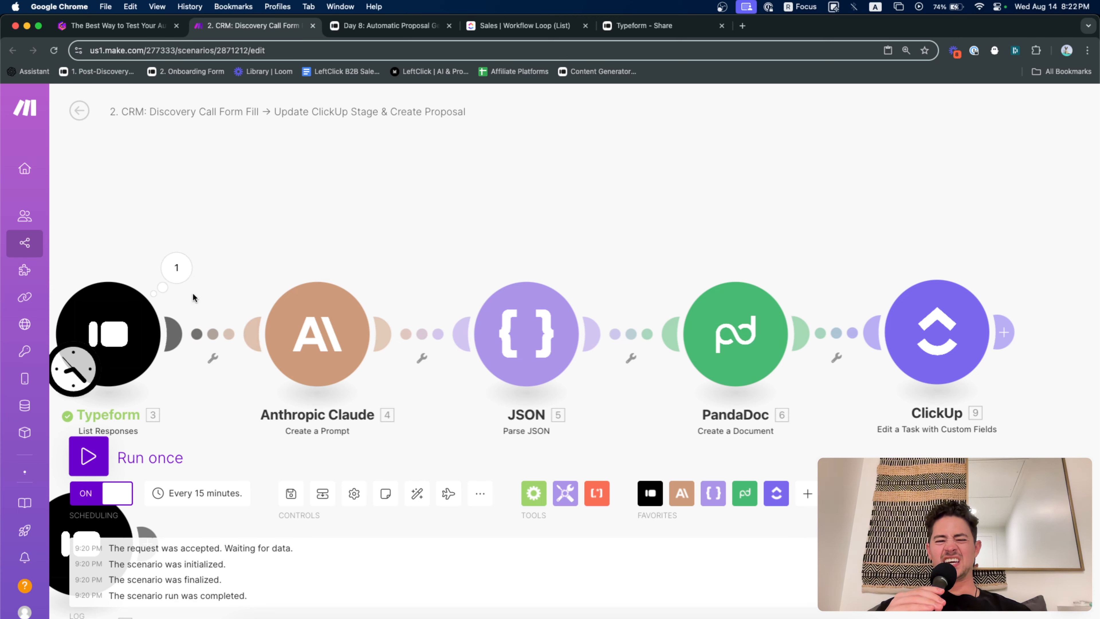
# Review Typeform 3's last-run output, including Bundle 2's Mappable Answers
pyautogui.click(187, 278)
pyautogui.scroll(-1, 311, 593)
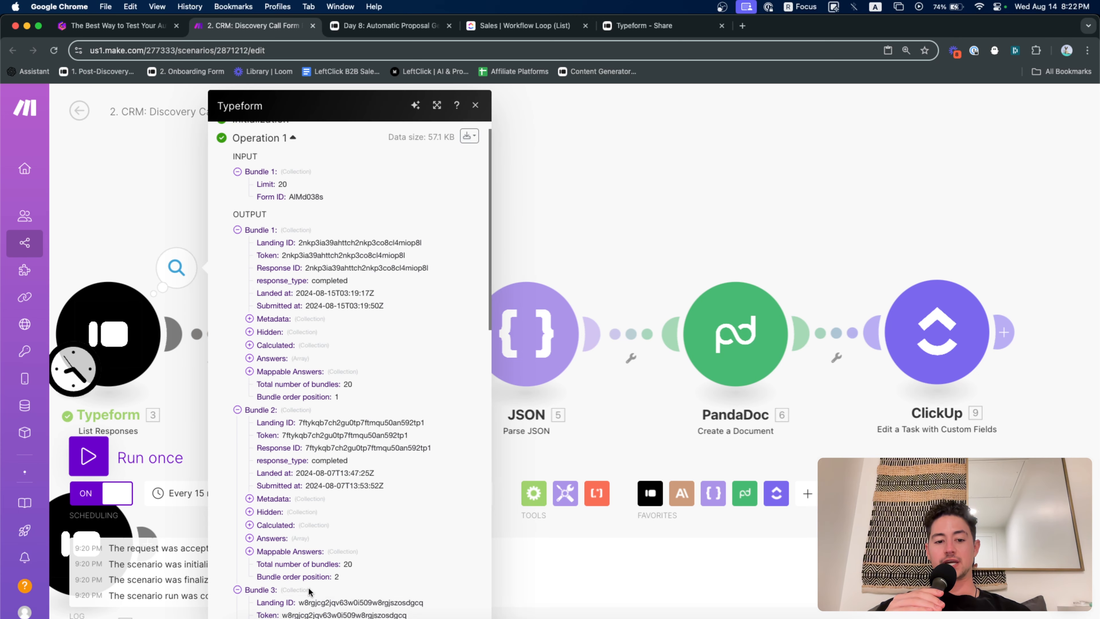
pyautogui.click(292, 554)
pyautogui.click(125, 247)
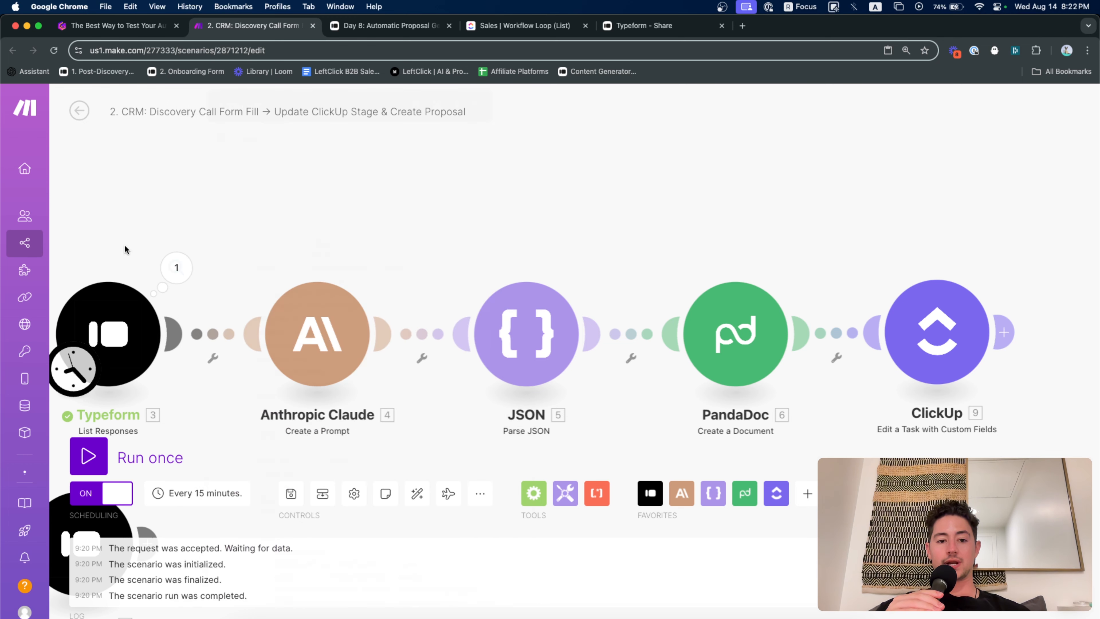
# Run the whole scenario once, then force it to stop
pyautogui.click(126, 464)
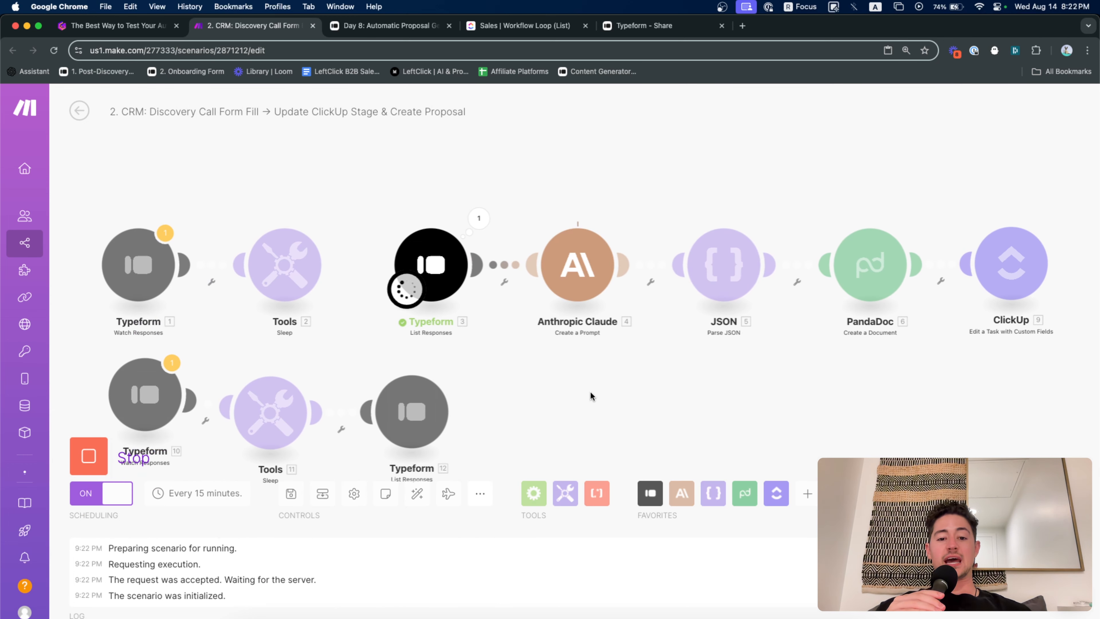
pyautogui.moveTo(590, 391); pyautogui.dragTo(379, 474)
pyautogui.scroll(2, 519, 334)
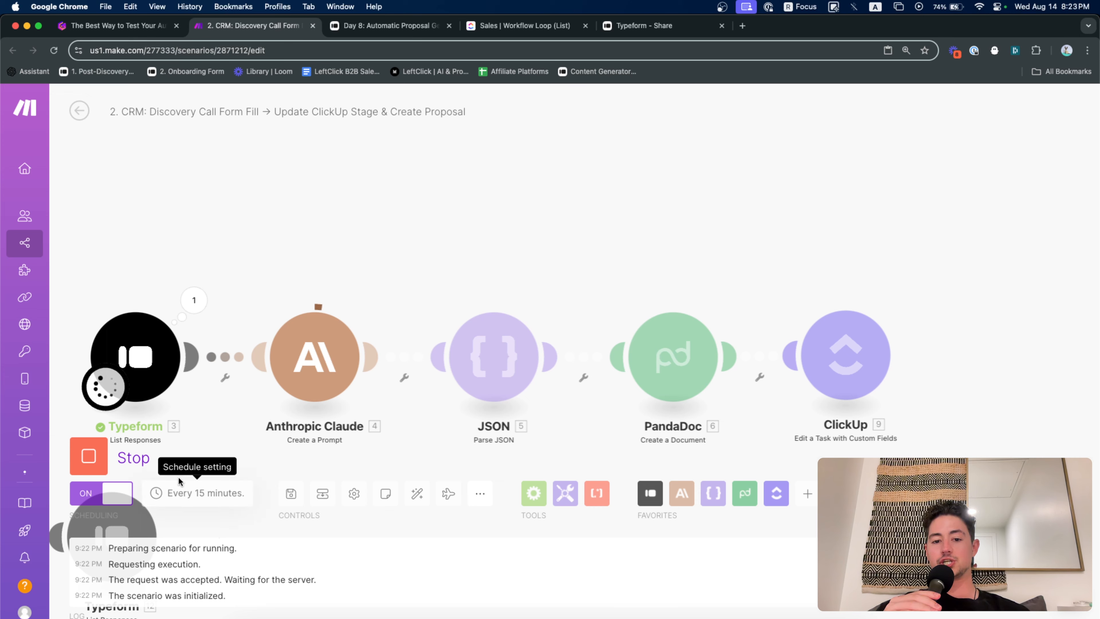
pyautogui.click(82, 465)
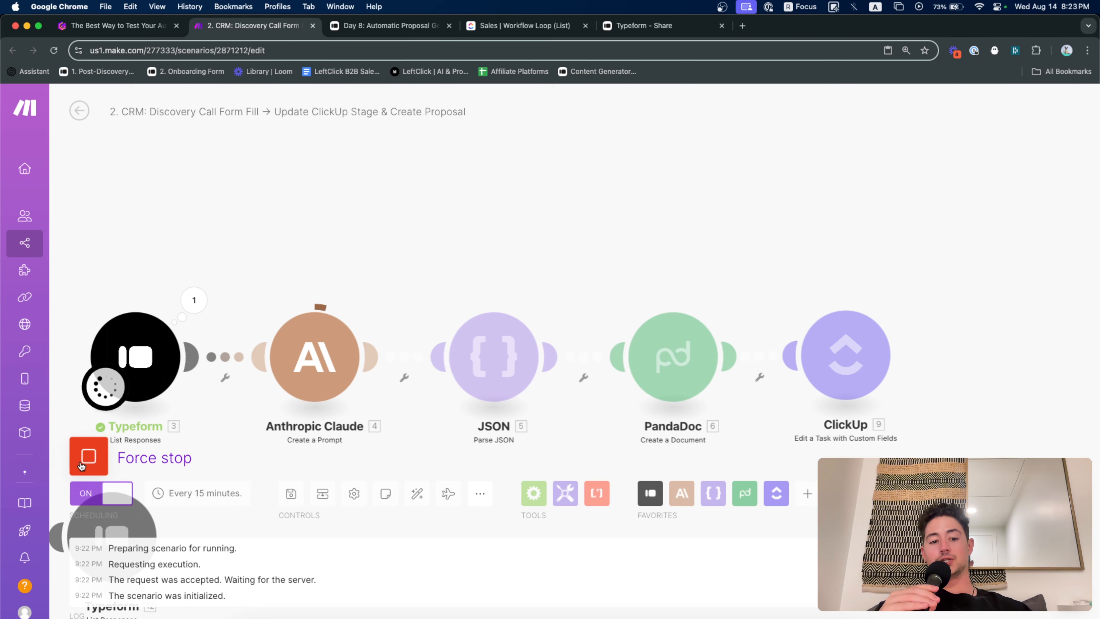
# Look at the Quick hacks slide, then return to the scenario editor
pyautogui.hotkey('ctrl', 'shift', 'Tab')
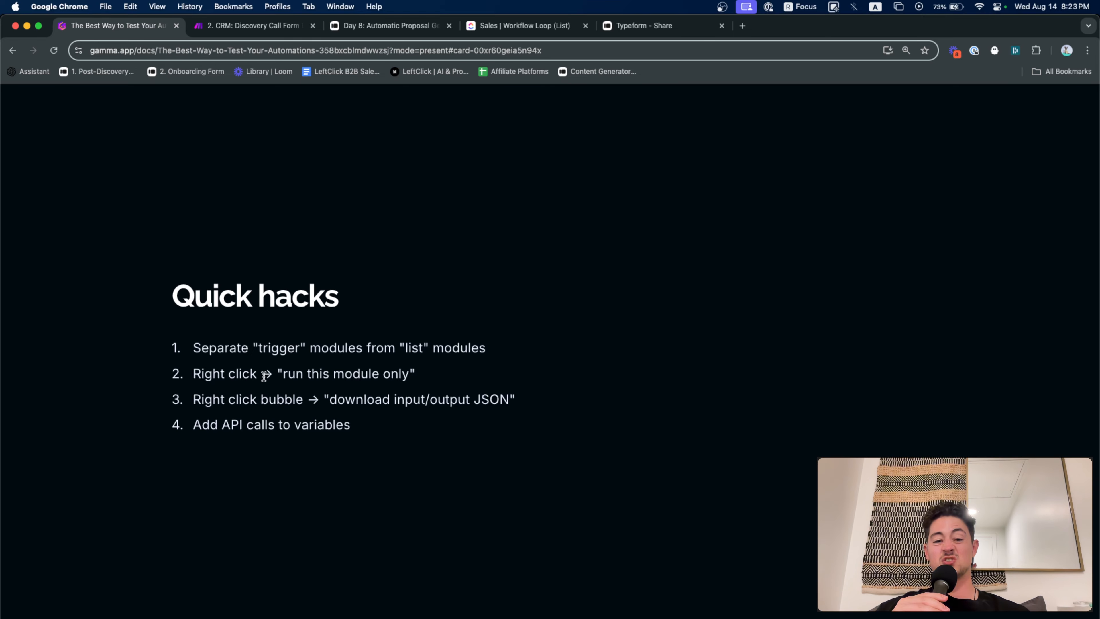
pyautogui.hotkey('ctrl', 'Tab')
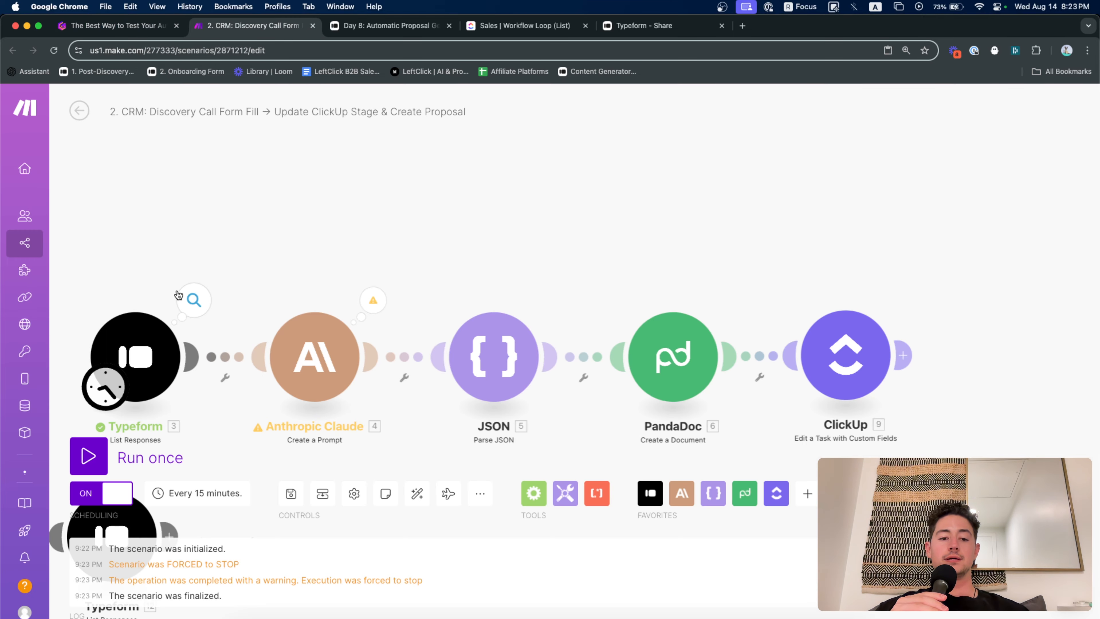
pyautogui.moveTo(178, 295); pyautogui.dragTo(516, 205)
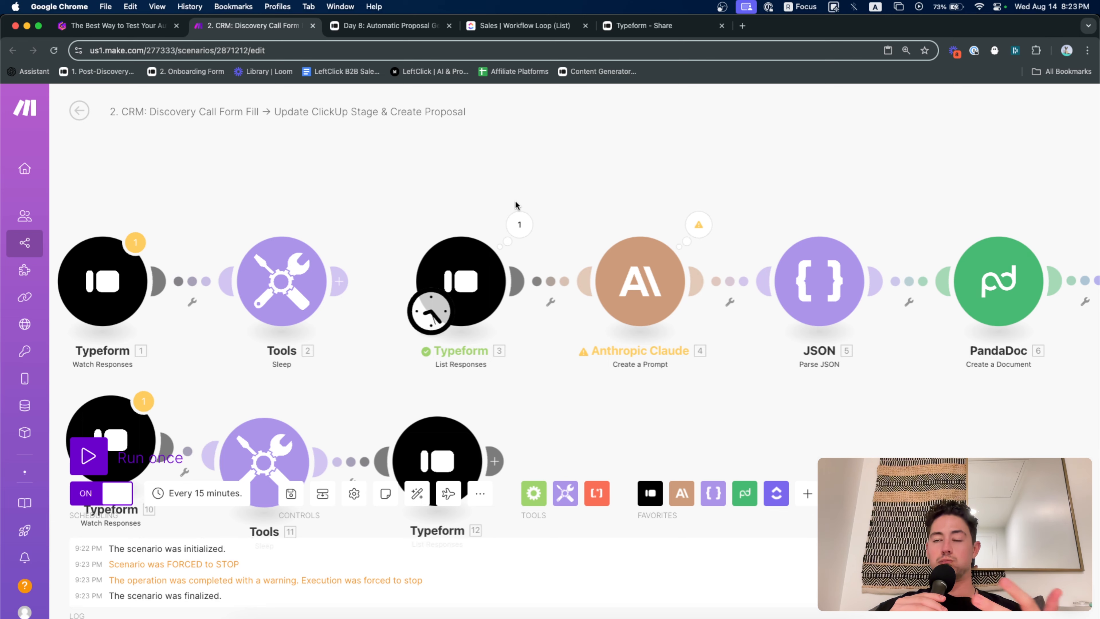
# Run Typeform 3 List Responses alone and scroll through its 20 returned bundles
pyautogui.rightClick(458, 261)
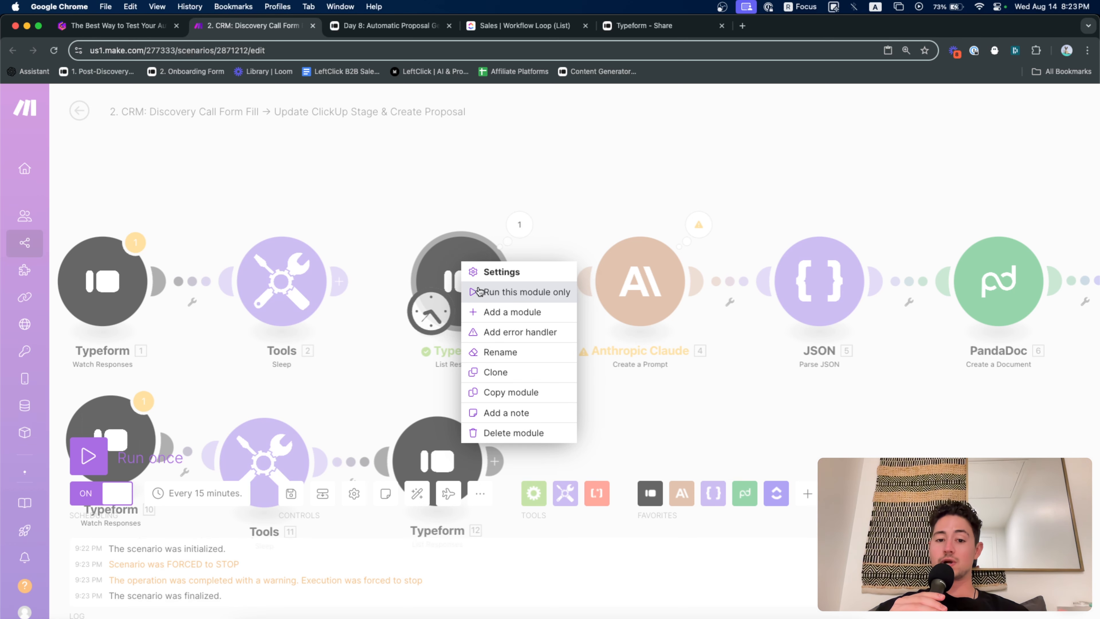
pyautogui.click(478, 291)
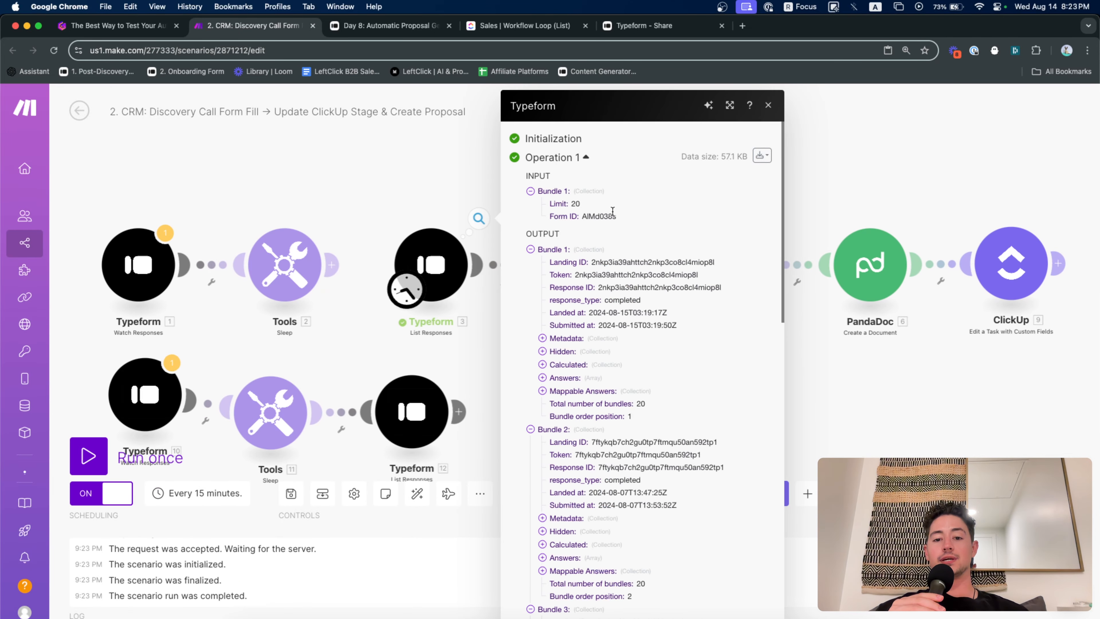
pyautogui.scroll(5, 613, 216)
pyautogui.scroll(-3, 612, 212)
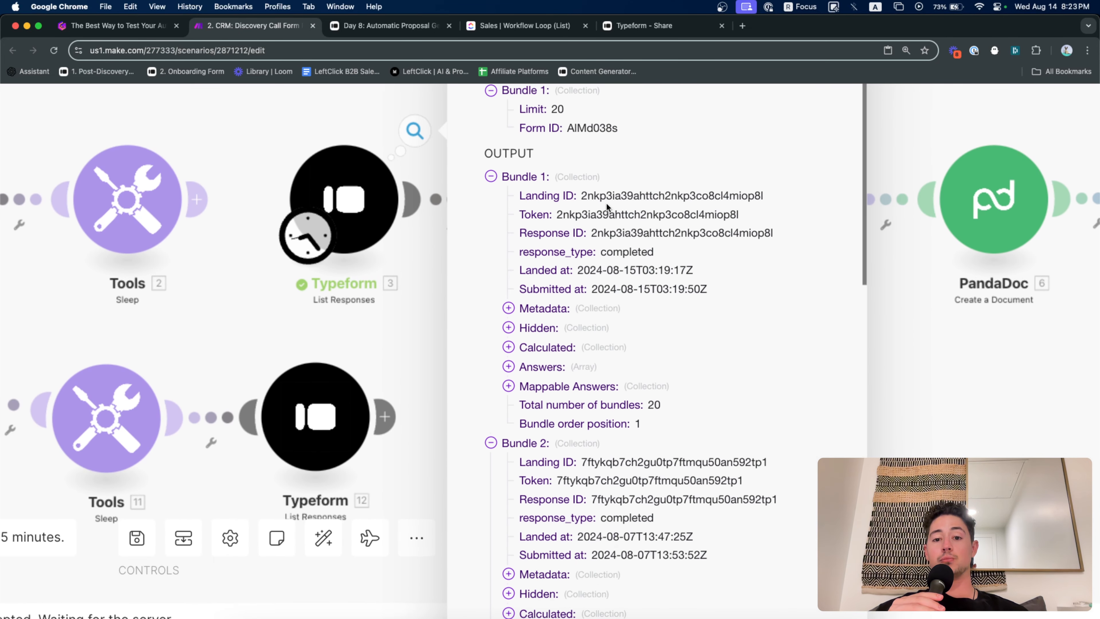
pyautogui.scroll(-2, 596, 218)
pyautogui.scroll(-5, 635, 188)
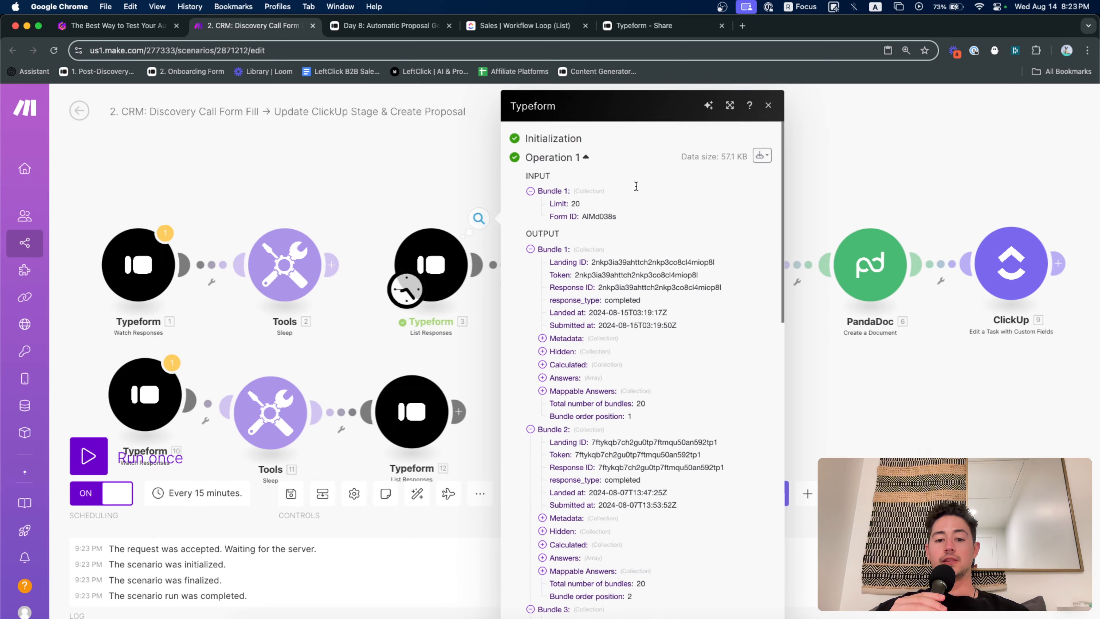
pyautogui.click(433, 182)
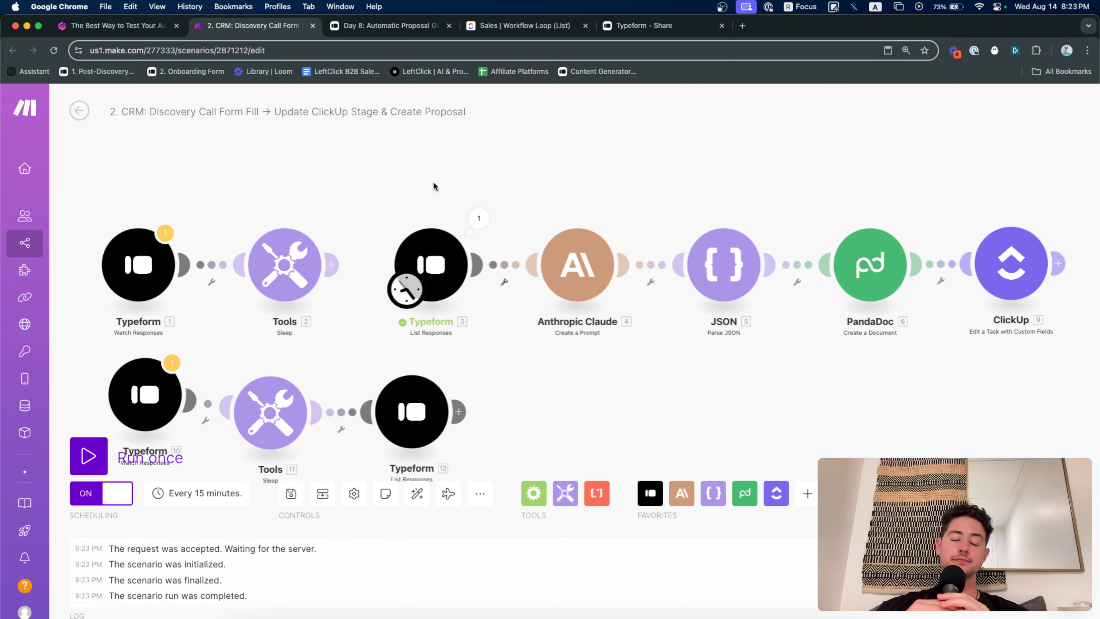
pyautogui.scroll(5, 610, 184)
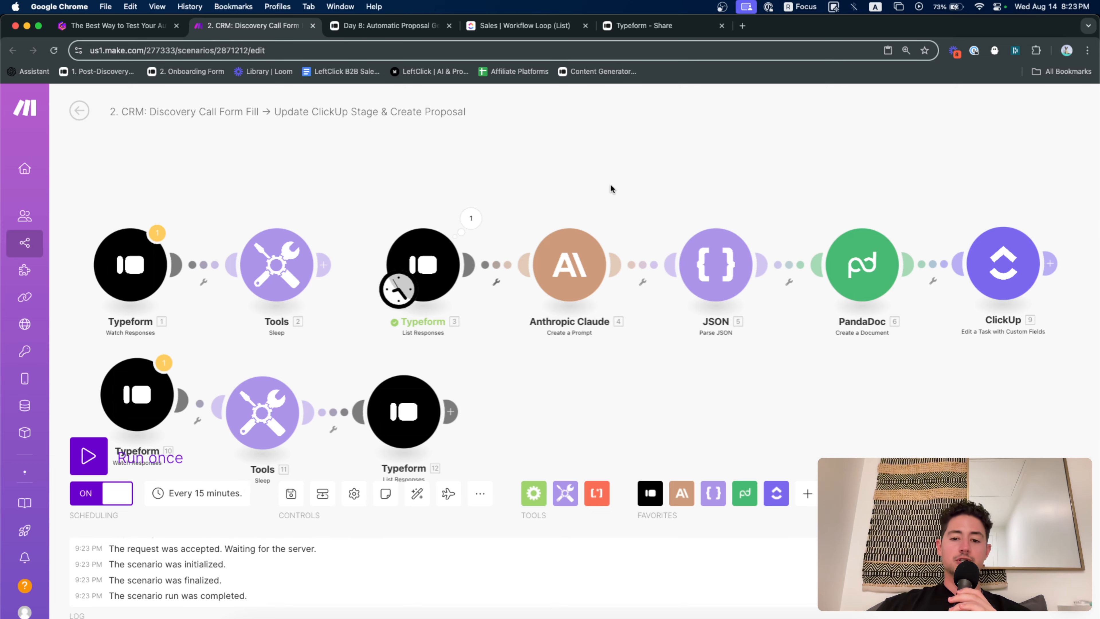
# Open the Anthropic Claude module and choose to run it on its own
pyautogui.click(488, 266)
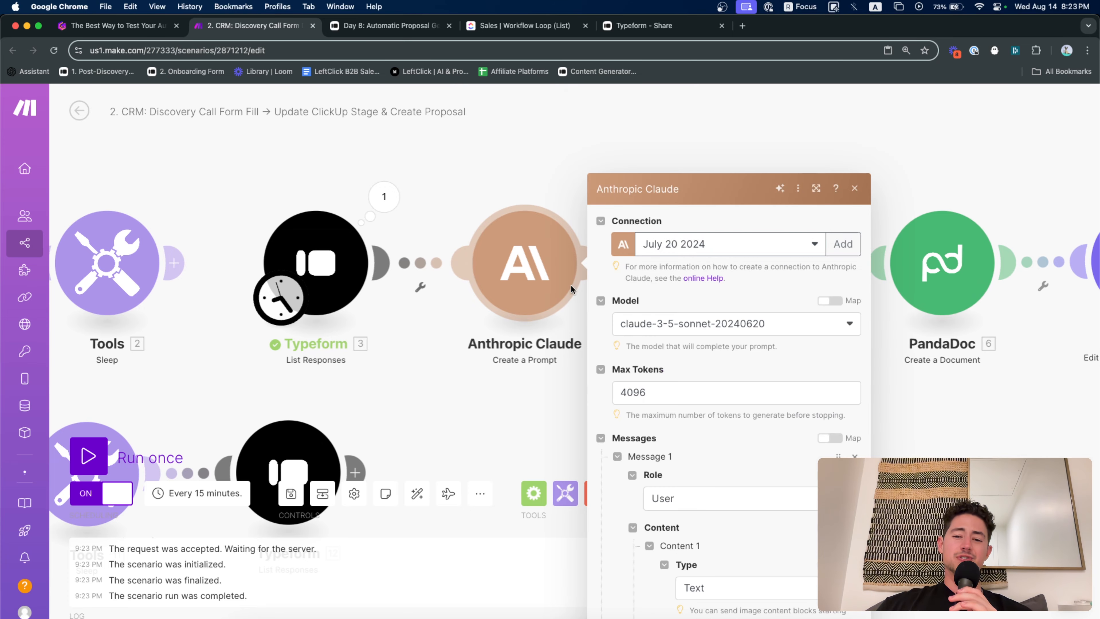
pyautogui.scroll(-5, 650, 323)
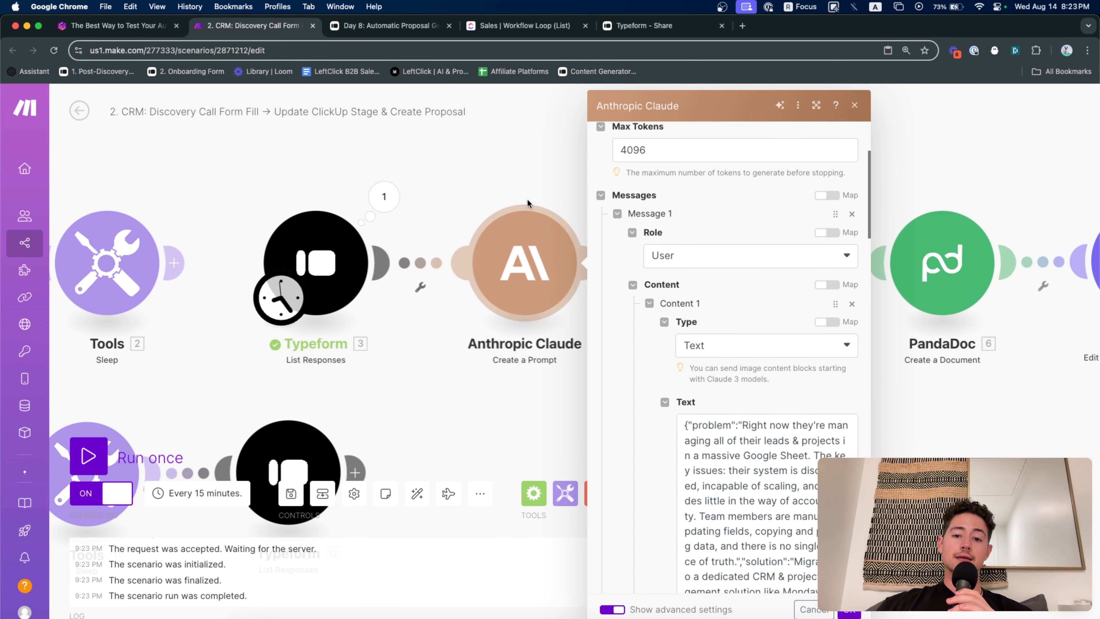
pyautogui.rightClick(525, 259)
pyautogui.click(556, 286)
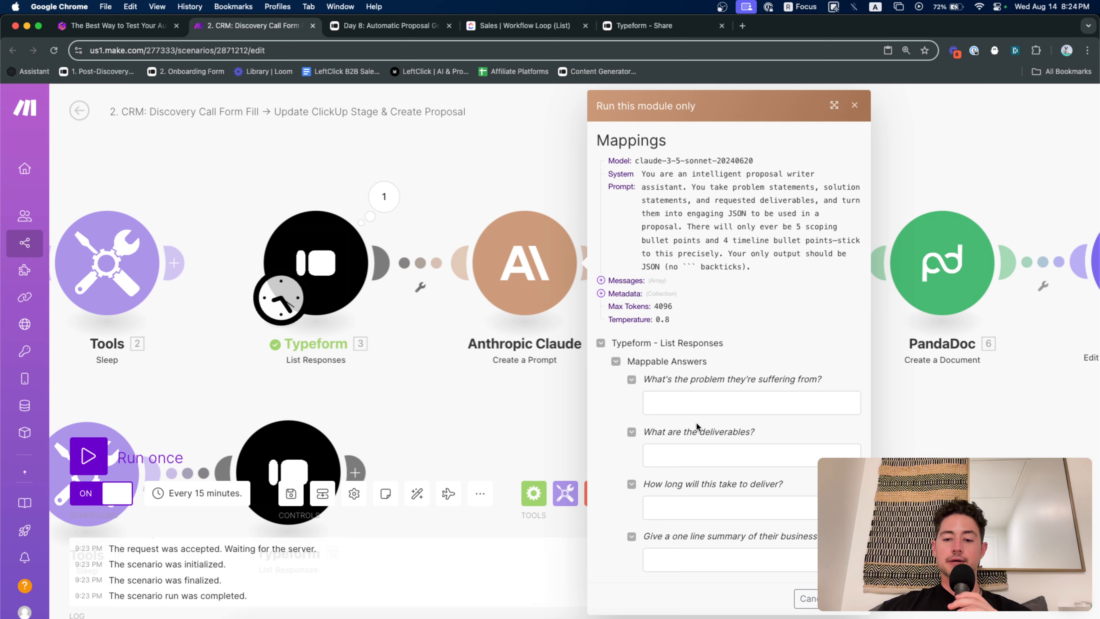
# Fill the problem, deliverables, delivery-time and business-summary fields with dummy text and run Claude
pyautogui.click(710, 408)
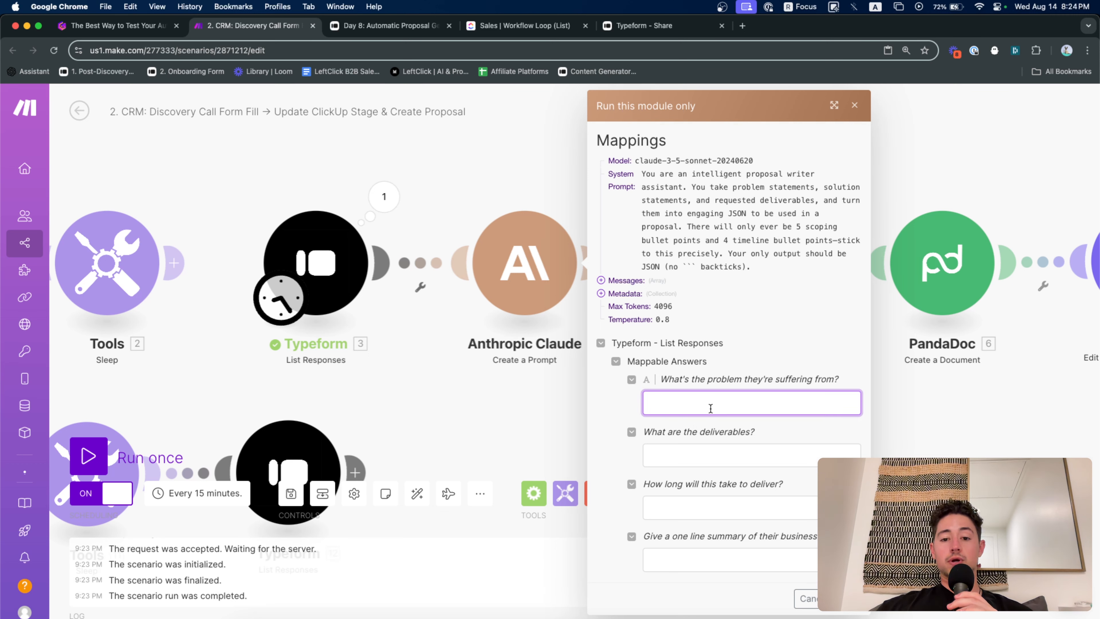
pyautogui.write('ljl')
pyautogui.click(714, 453)
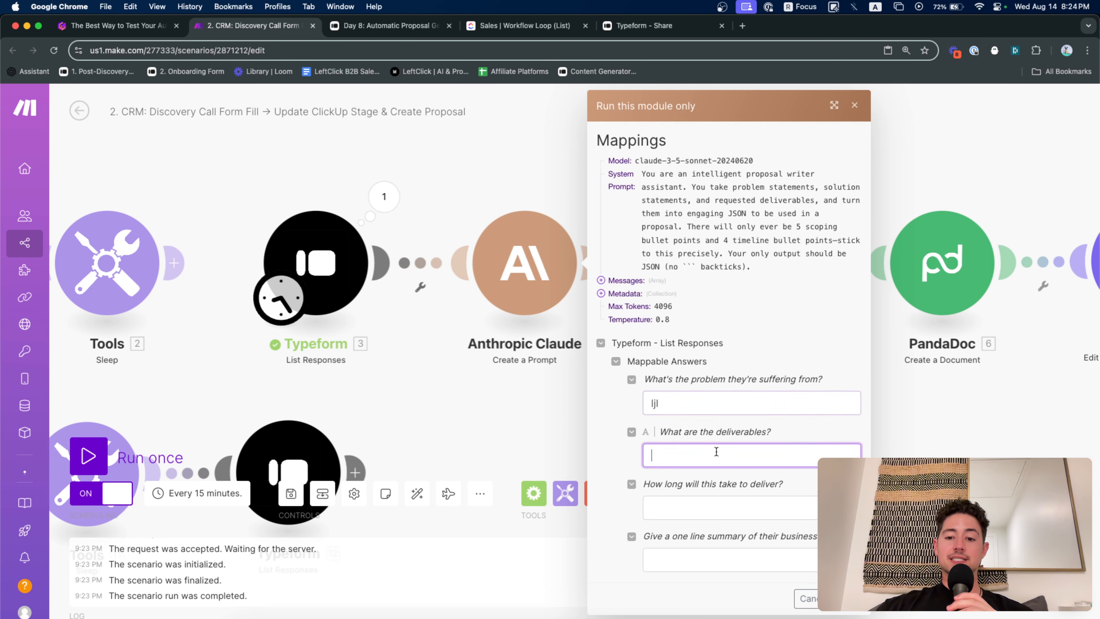
pyautogui.write('jlkjl')
pyautogui.click(729, 506)
pyautogui.write('ljlj')
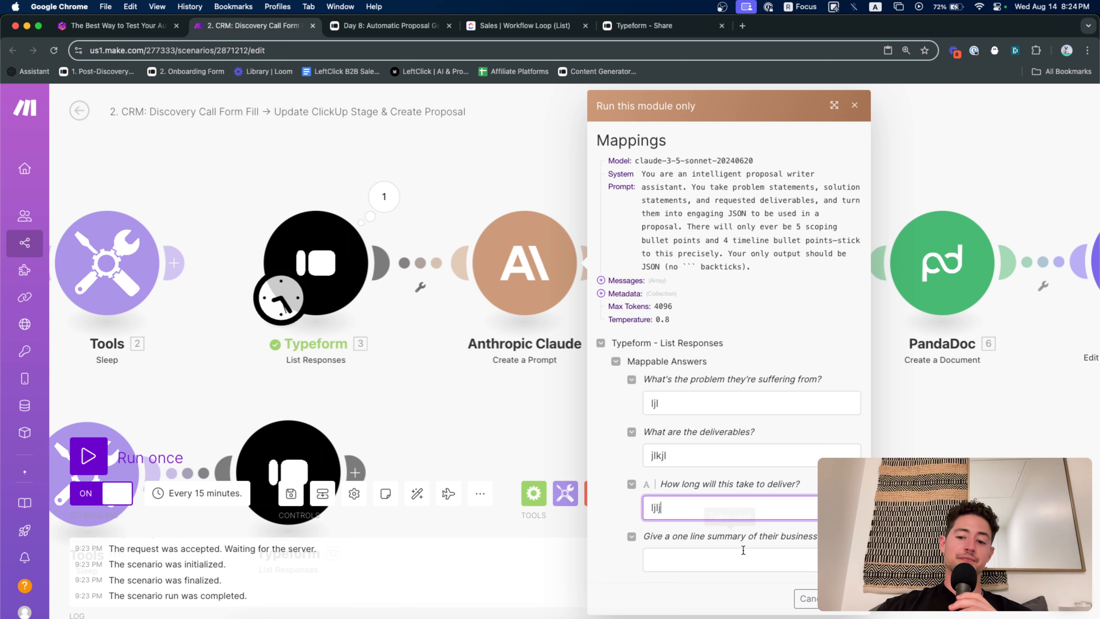
pyautogui.click(747, 561)
pyautogui.write('lkjlk')
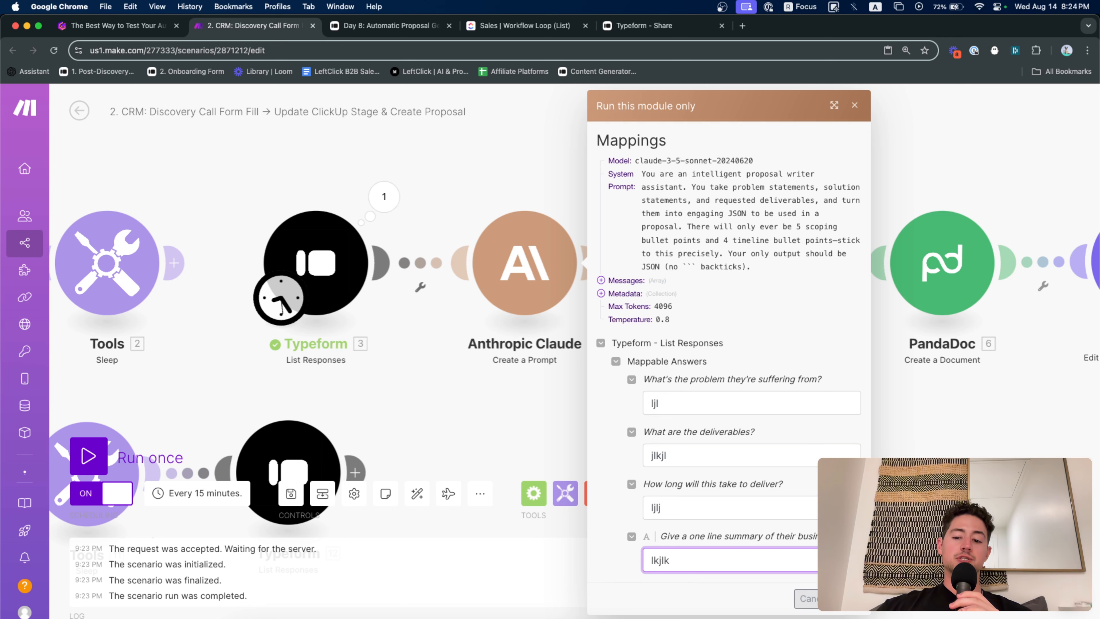
pyautogui.click(846, 598)
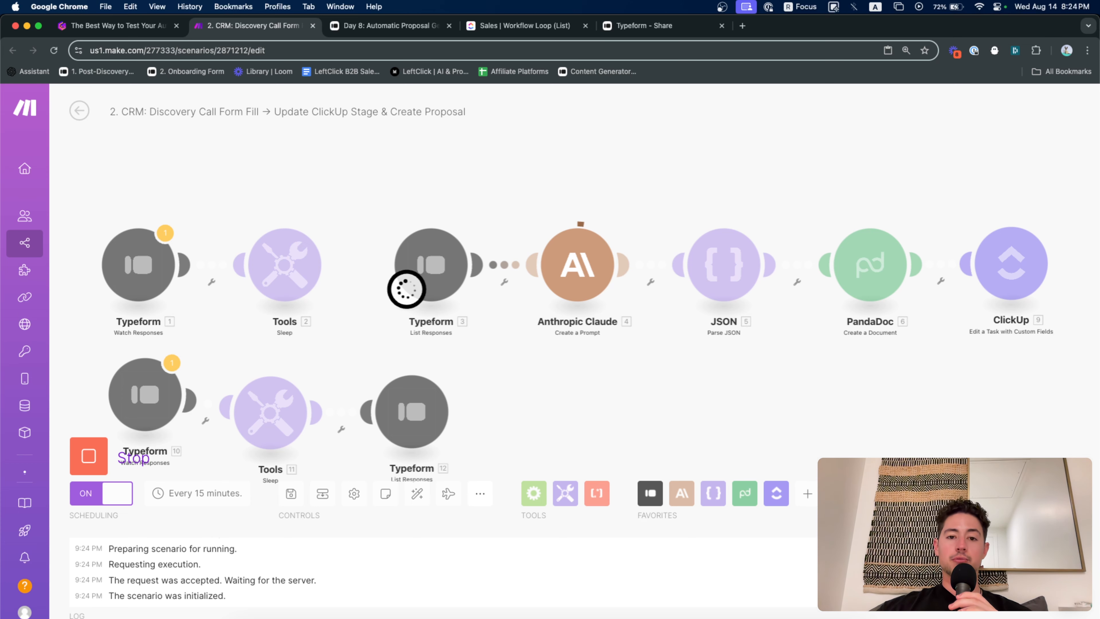
# Read Claude's JSON proposal (proposalTitle, problem, solution) in Bundle 1's Text Response
pyautogui.hscroll(2, 806, 428)
pyautogui.click(555, 233)
pyautogui.click(621, 262)
pyautogui.click(630, 273)
pyautogui.scroll(10, 761, 340)
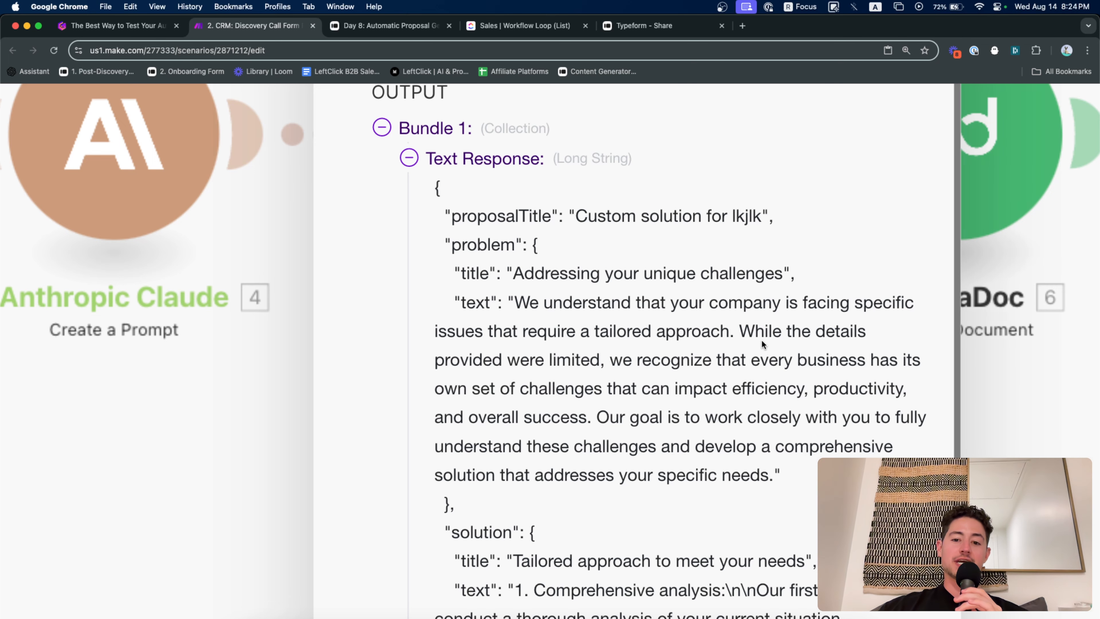
pyautogui.scroll(-2, 772, 310)
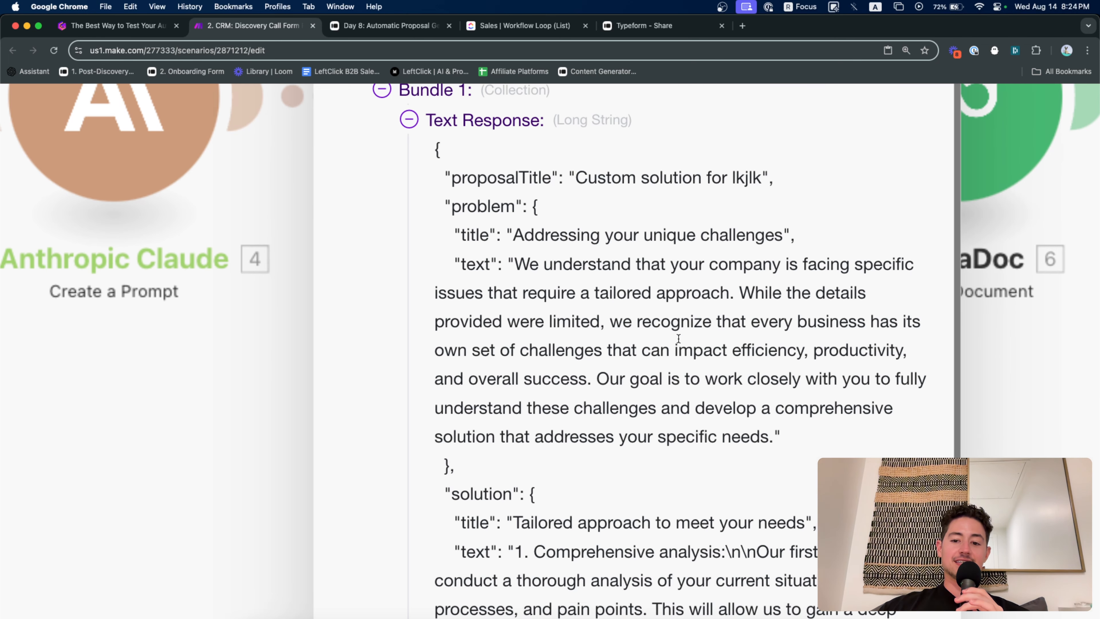
pyautogui.scroll(-15, 678, 340)
pyautogui.scroll(-10, 676, 338)
pyautogui.click(505, 220)
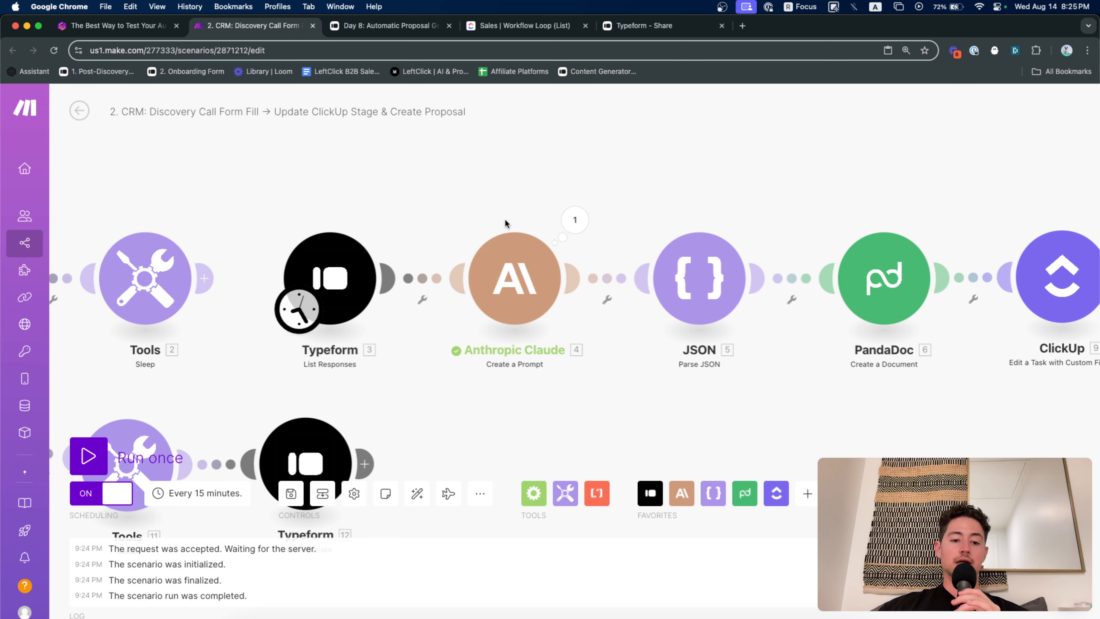
pyautogui.moveTo(524, 211); pyautogui.dragTo(362, 200)
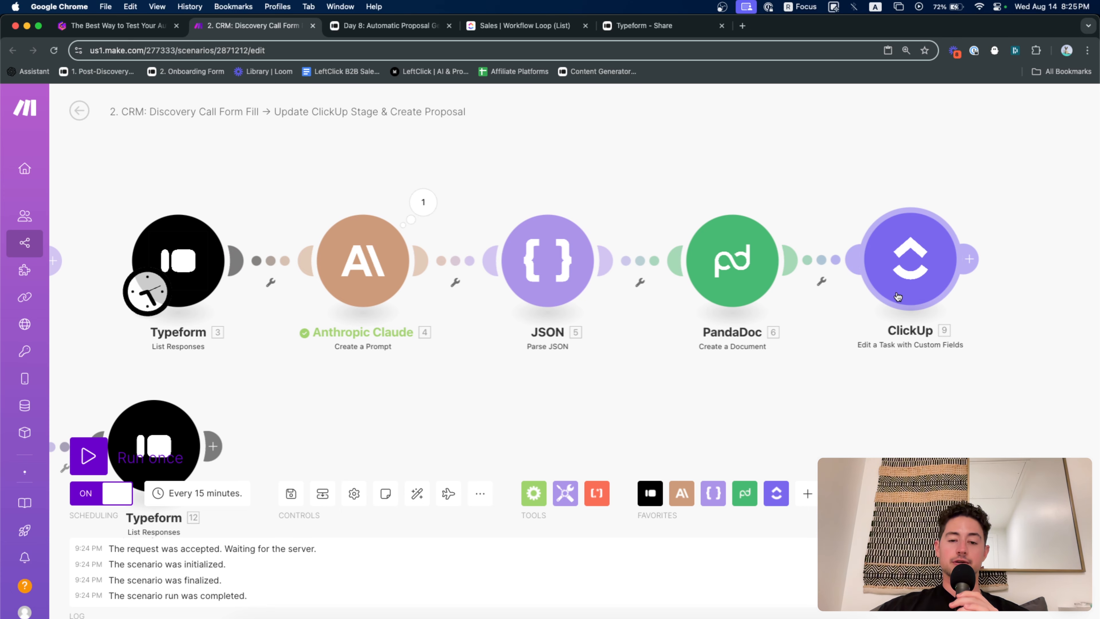
pyautogui.moveTo(400, 167); pyautogui.dragTo(594, 248)
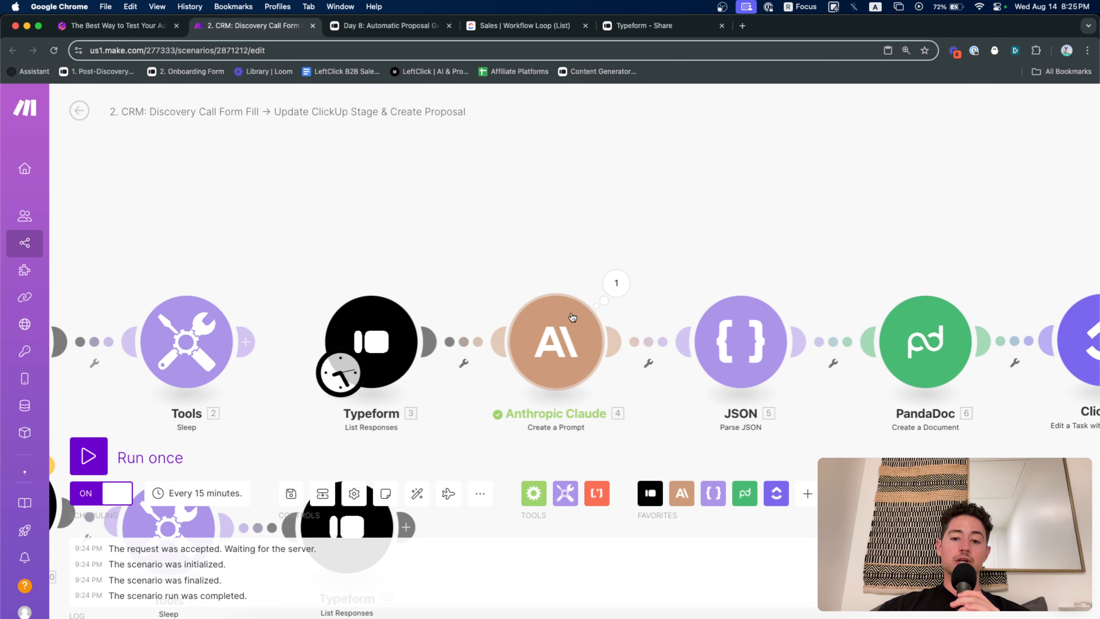
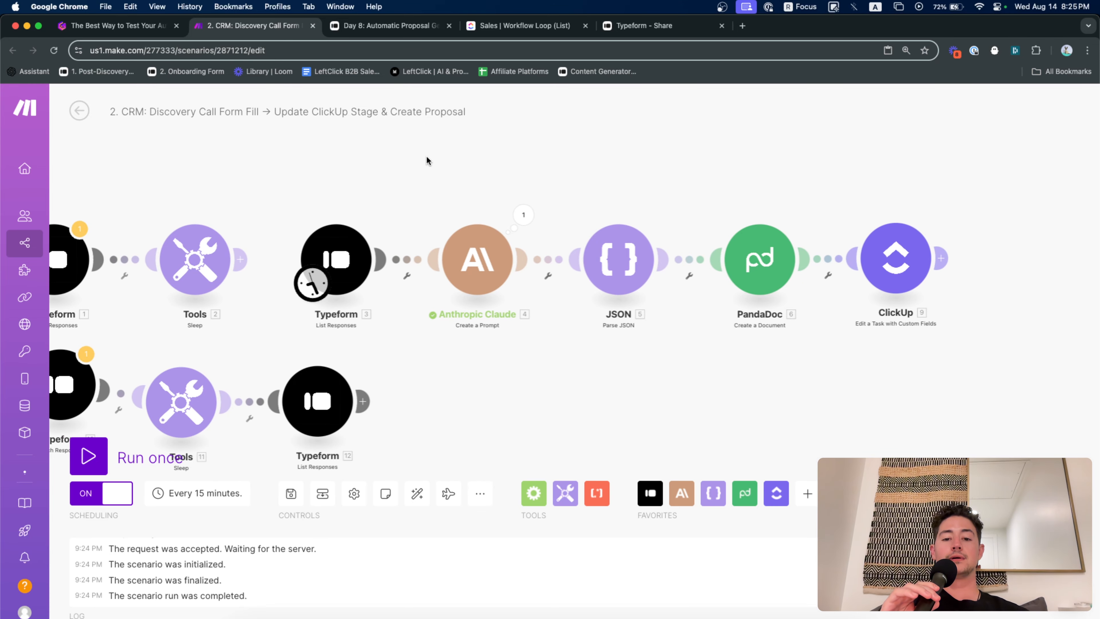
# Zoom the canvas in on the Anthropic Claude module after the completed run
pyautogui.scroll(3, 545, 247)
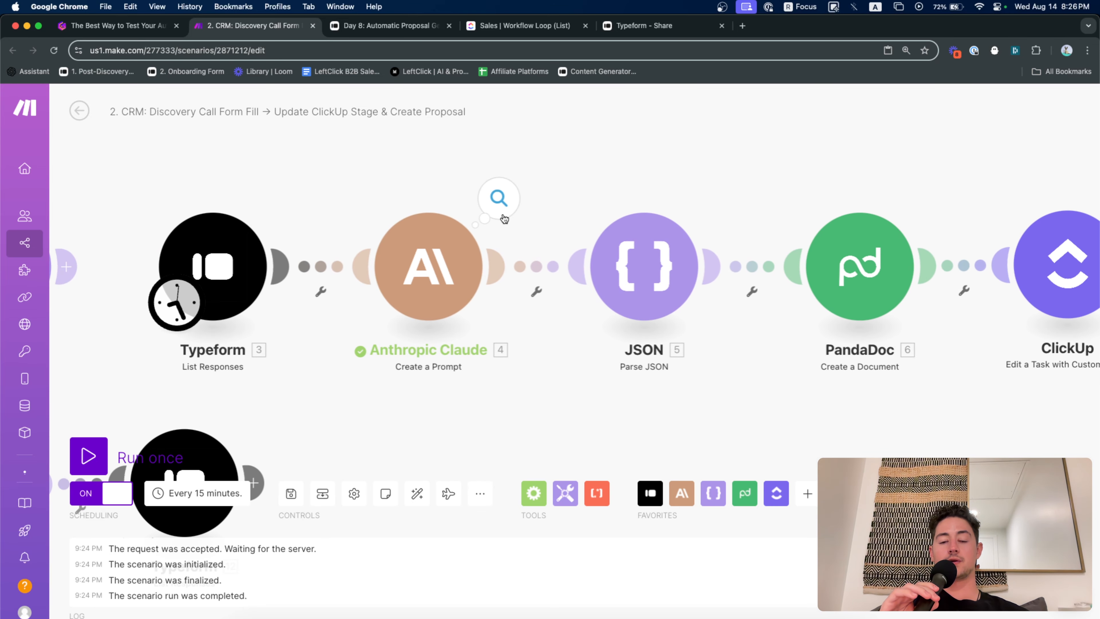
# Open the Claude step's output bundle via Download output bundles in its run details
pyautogui.click(499, 198)
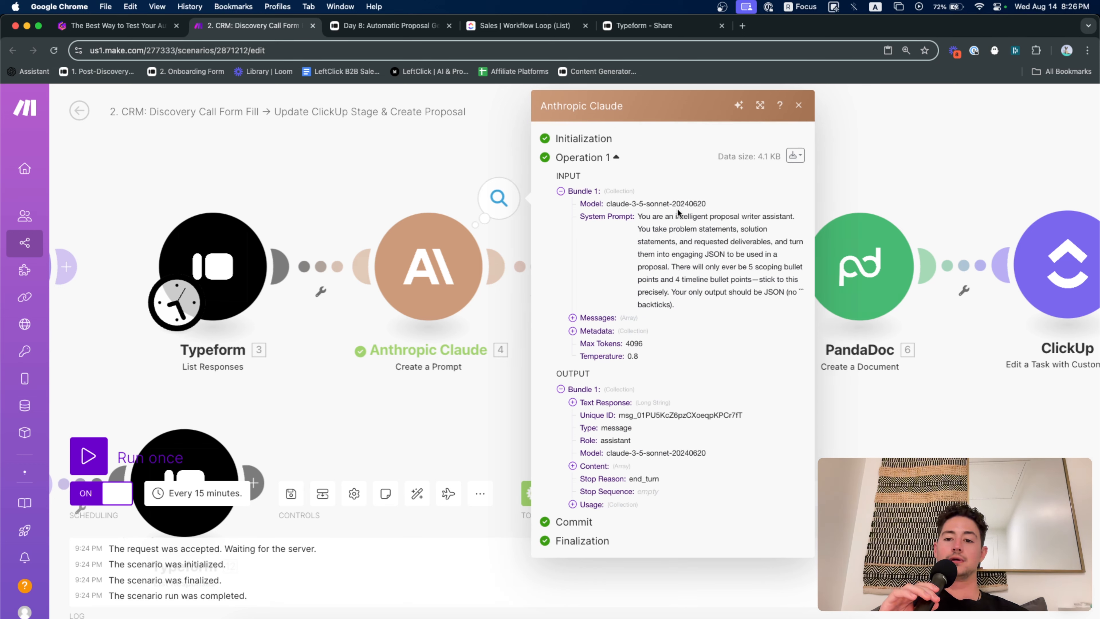
pyautogui.click(796, 157)
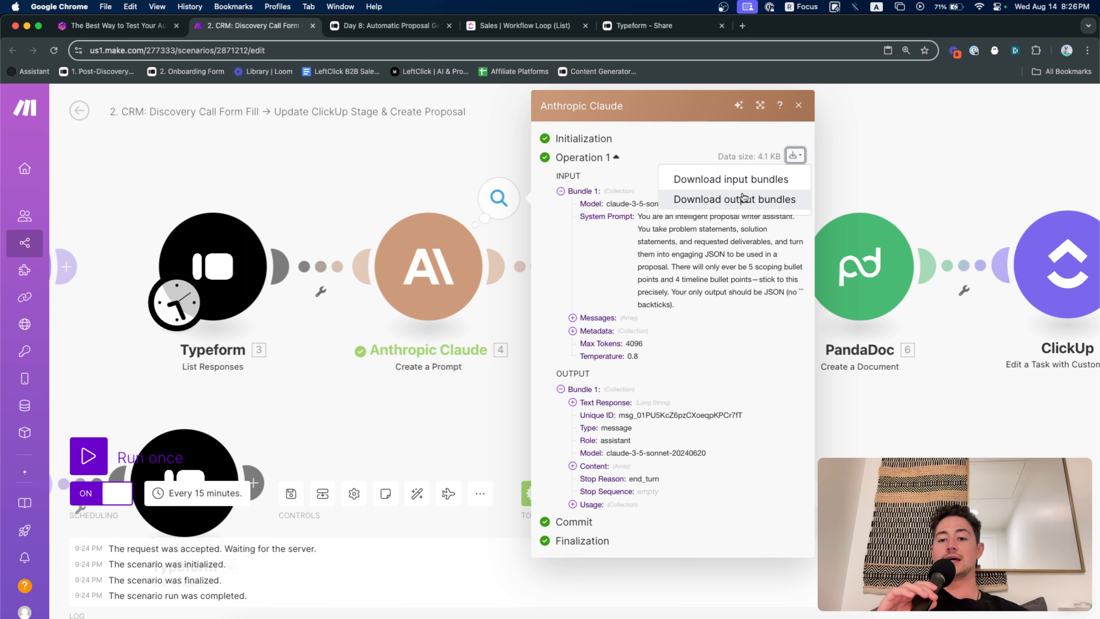
pyautogui.click(735, 199)
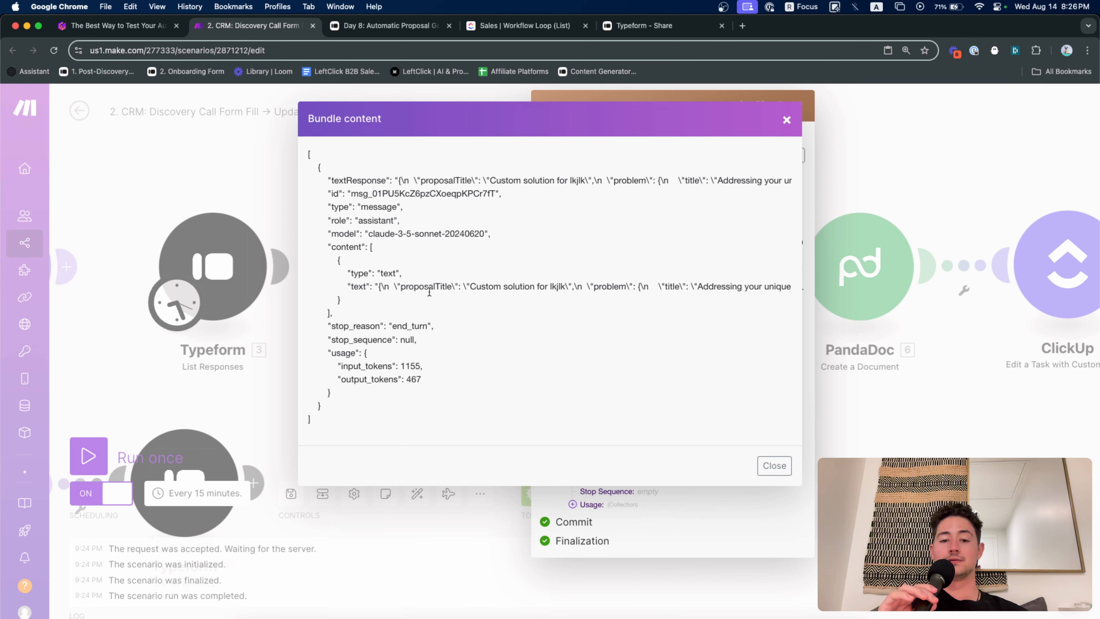
pyautogui.hscroll(15, 429, 291)
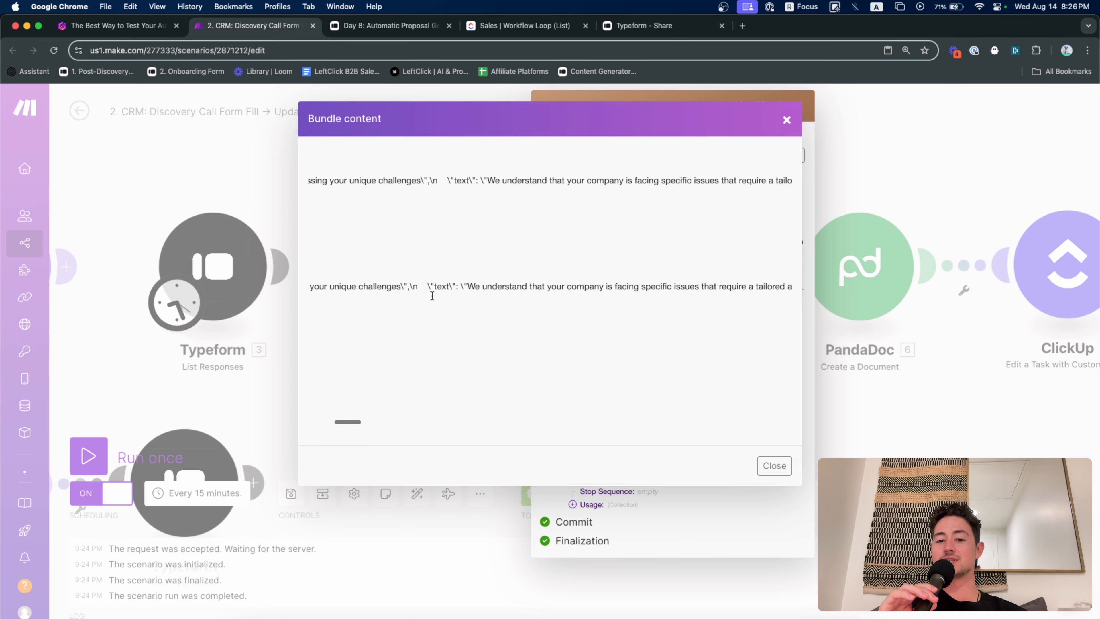
pyautogui.hscroll(-15, 432, 295)
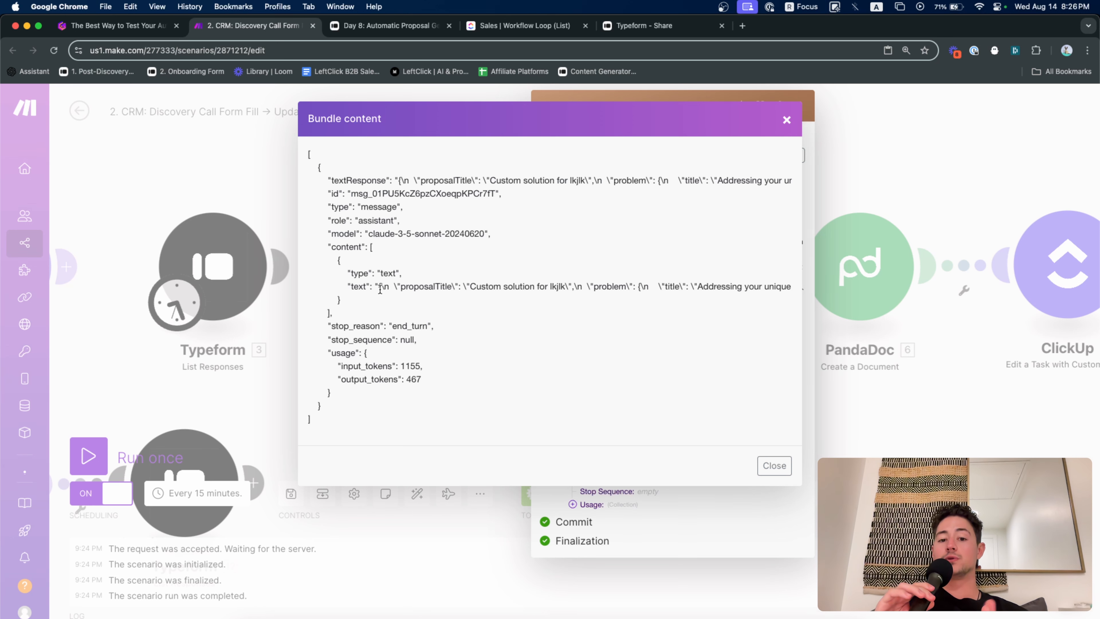
# Read through the proposal JSON, ending end_turn after 467 output tokens, then close it
pyautogui.click(398, 291)
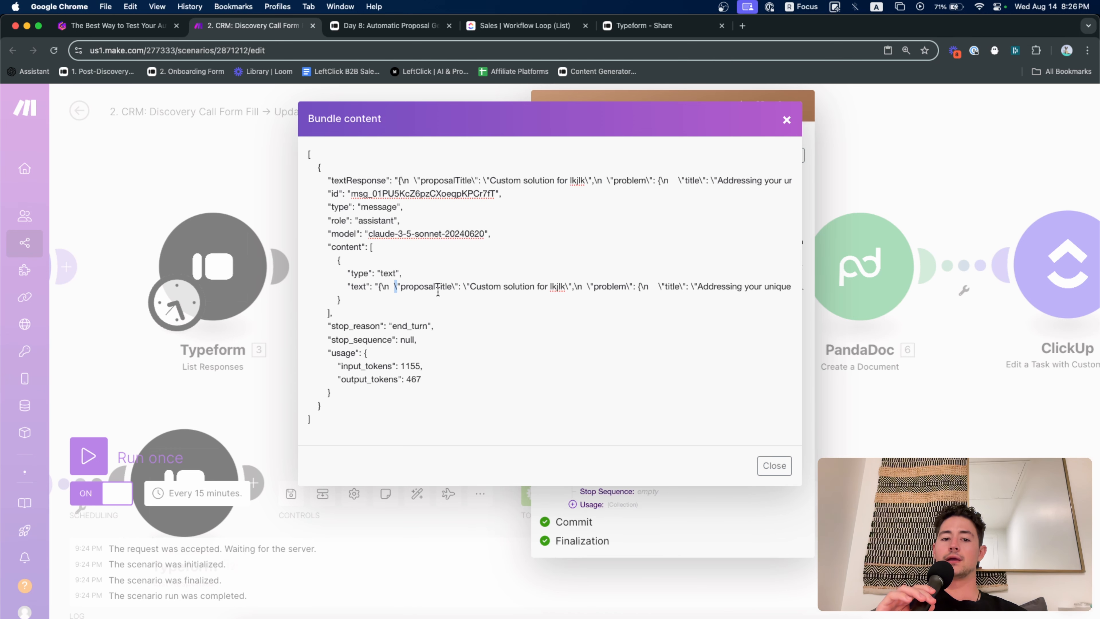
pyautogui.hscroll(10, 450, 290)
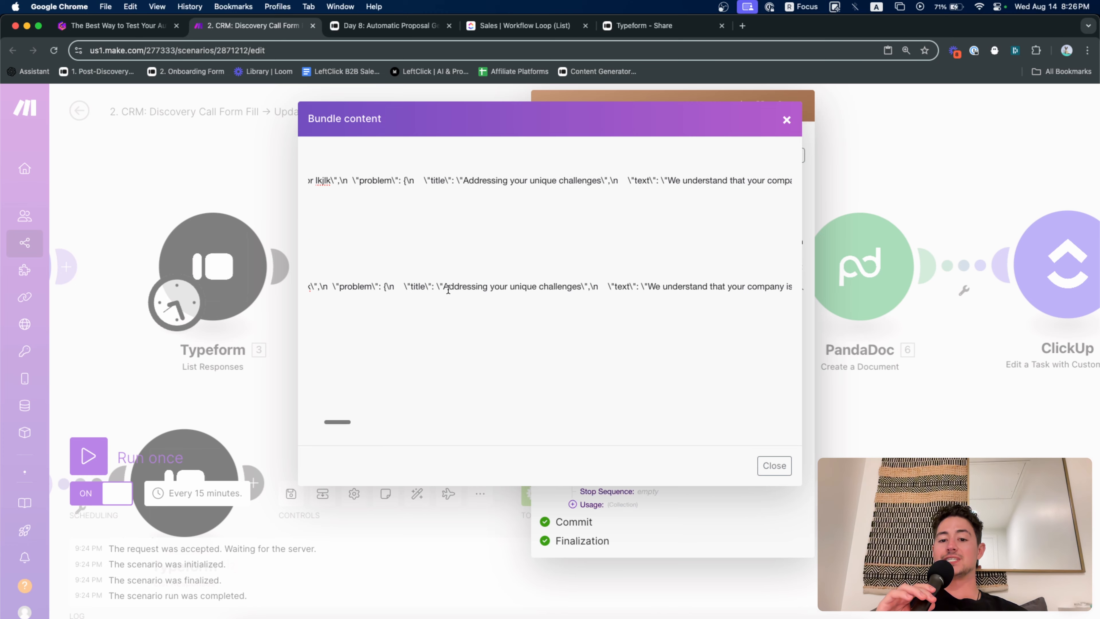
pyautogui.hscroll(15, 448, 289)
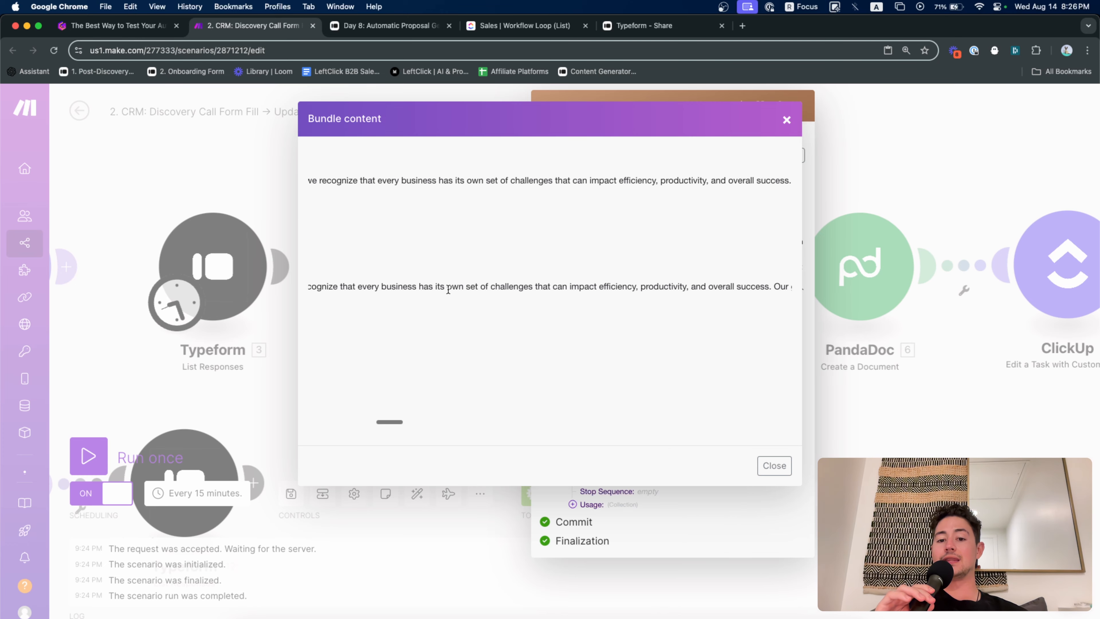
pyautogui.hscroll(15, 448, 290)
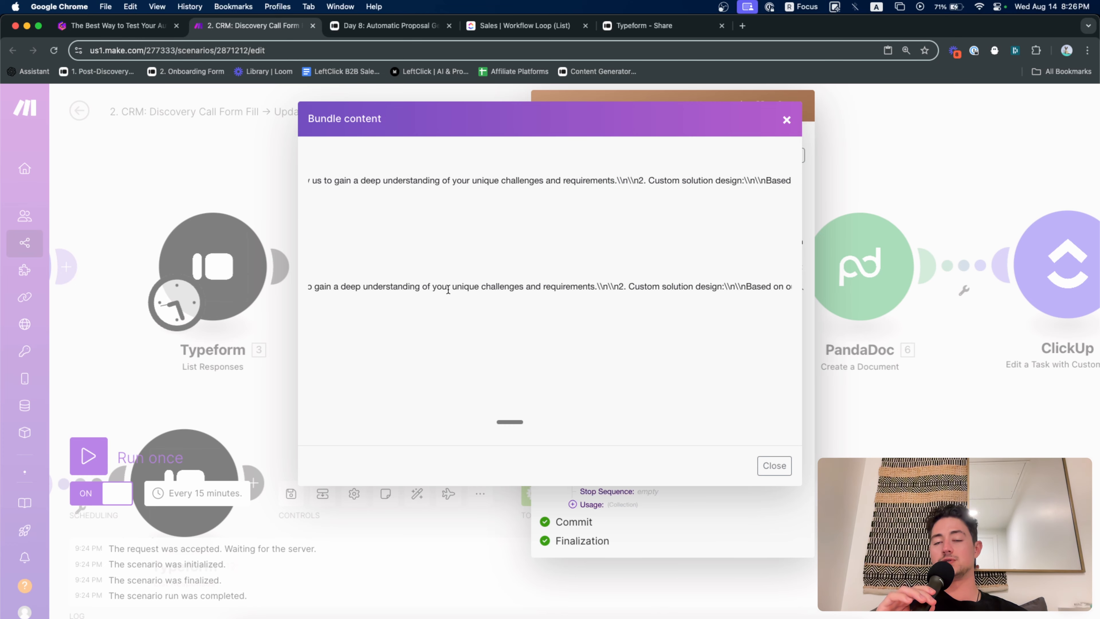
pyautogui.hscroll(15, 448, 290)
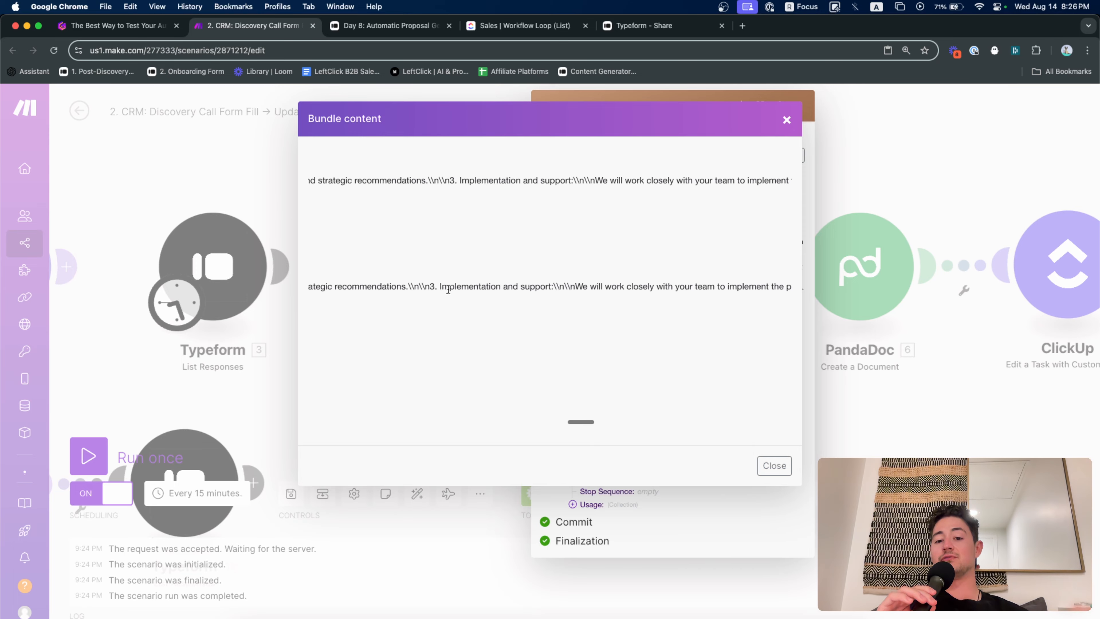
pyautogui.hscroll(1, 448, 289)
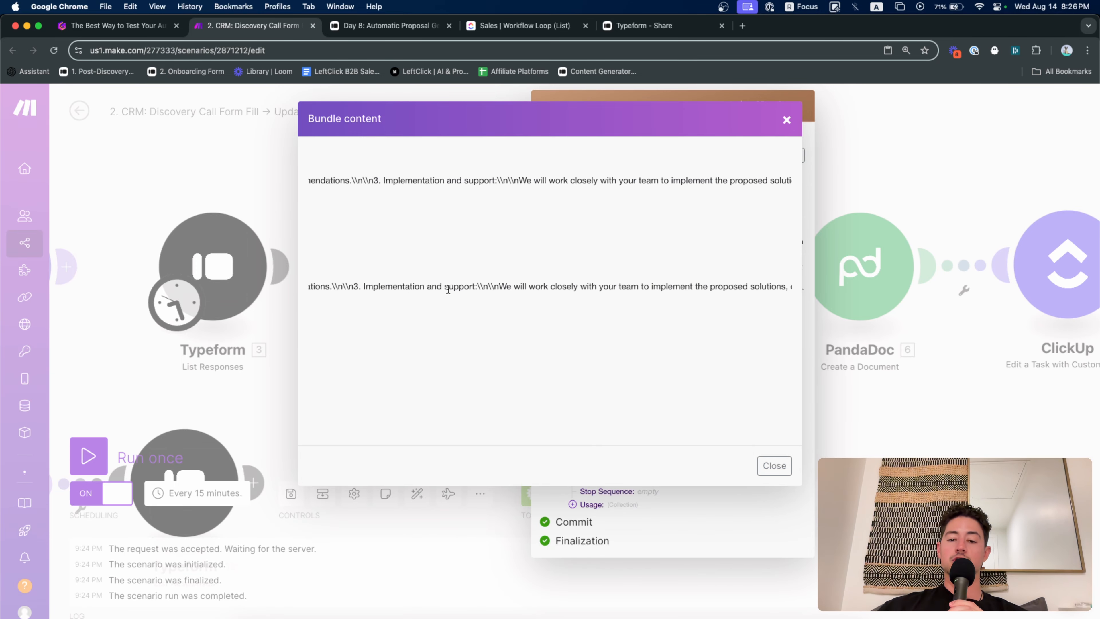
pyautogui.hscroll(15, 555, 297)
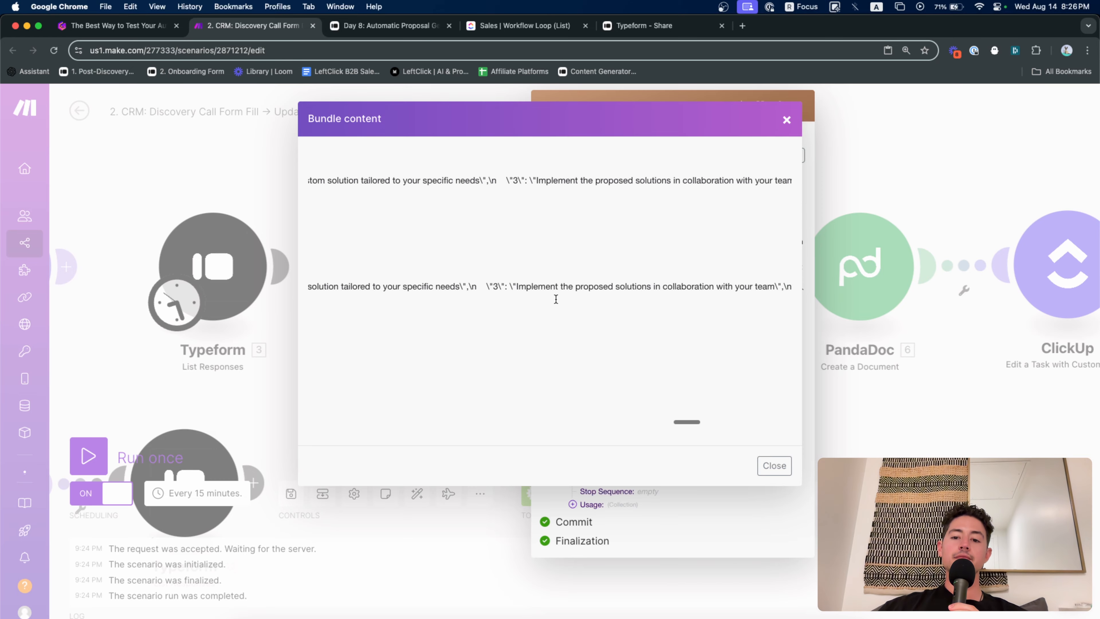
pyautogui.hscroll(15, 556, 300)
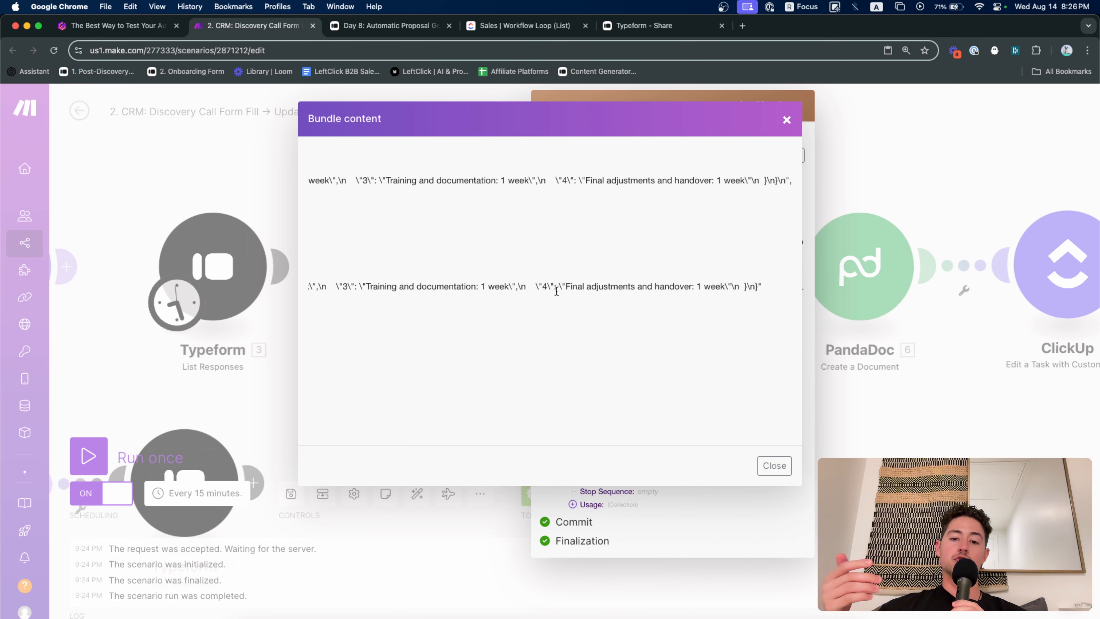
pyautogui.hscroll(-5, 557, 291)
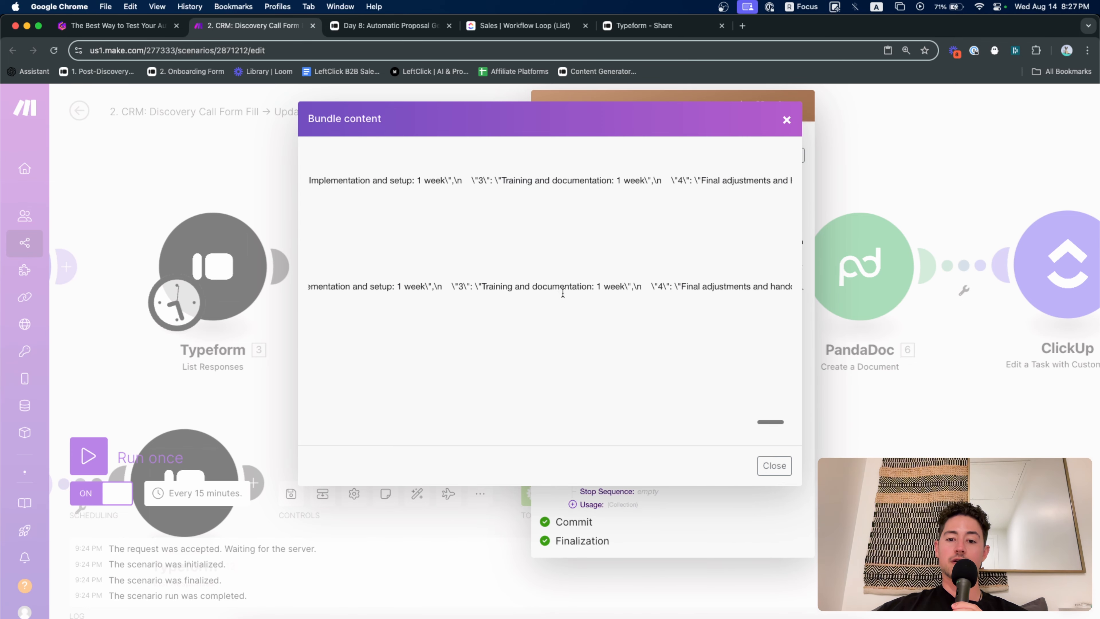
pyautogui.hscroll(-15, 563, 293)
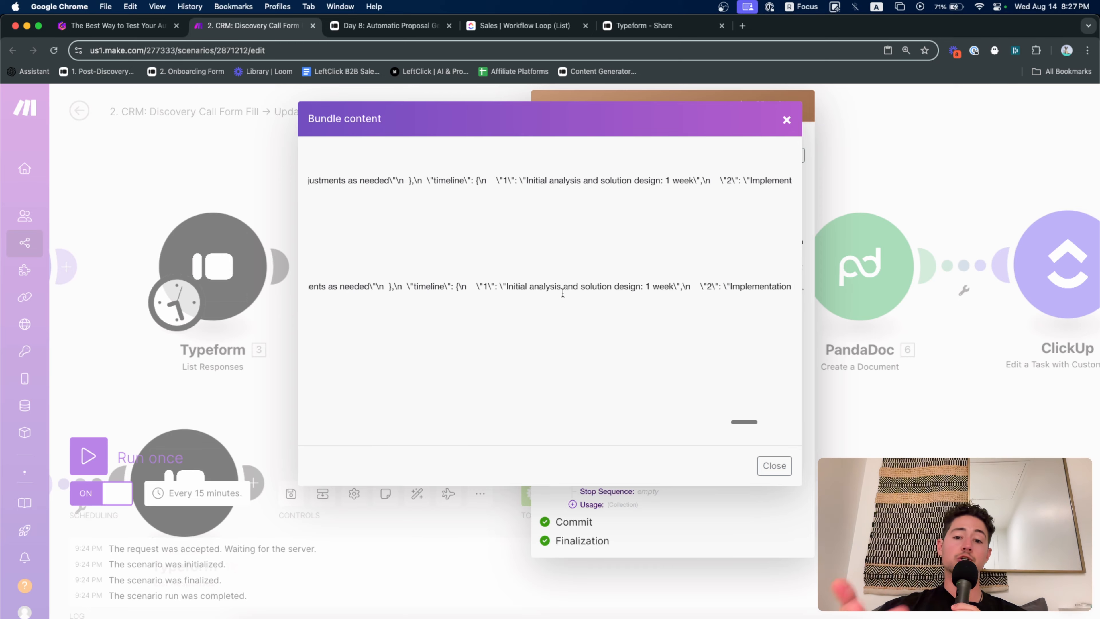
pyautogui.hscroll(-15, 563, 294)
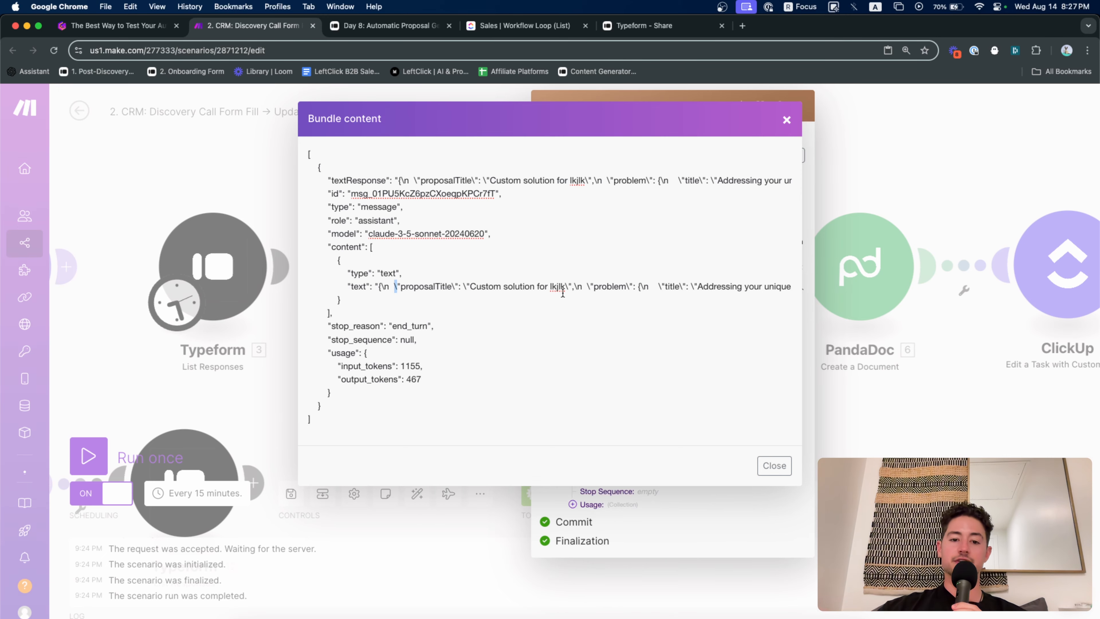
pyautogui.click(787, 120)
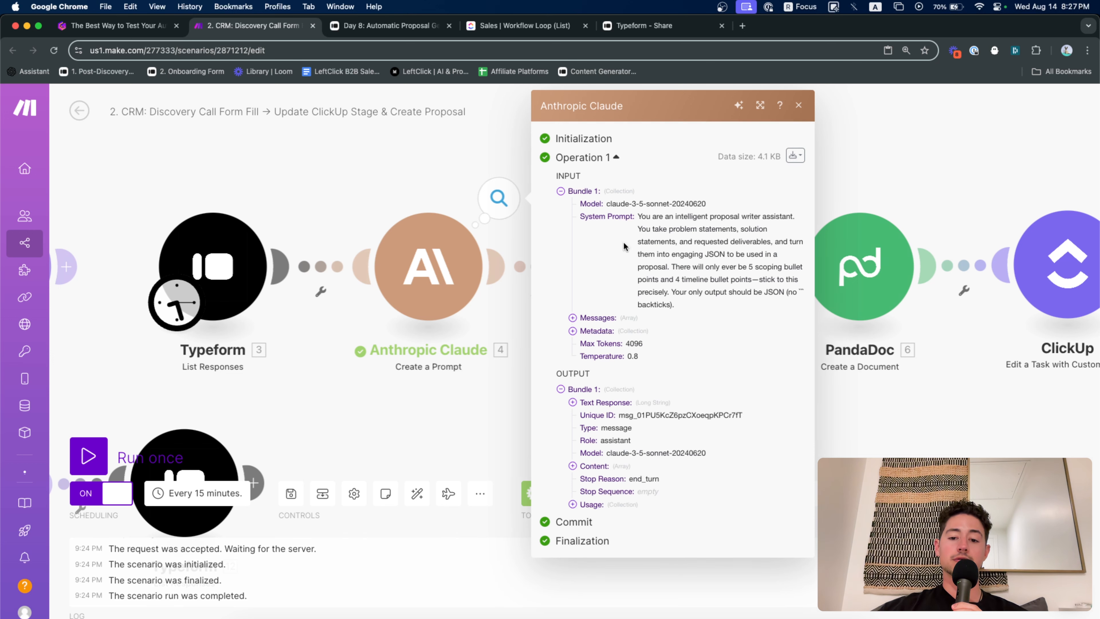
# Open Scenarios in a new tab, search 'web scraping' and open Web Scraping Playground
pyautogui.moveTo(431, 194); pyautogui.dragTo(452, 221)
pyautogui.scroll(-1, 479, 227)
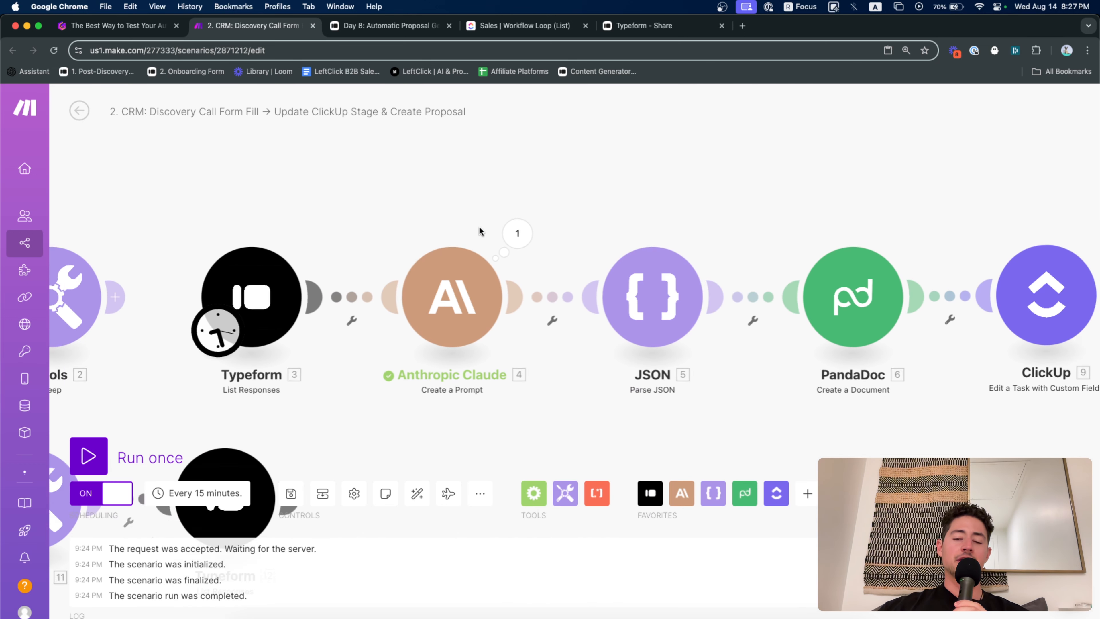
pyautogui.scroll(-1, 478, 226)
pyautogui.hscroll(-2, 479, 197)
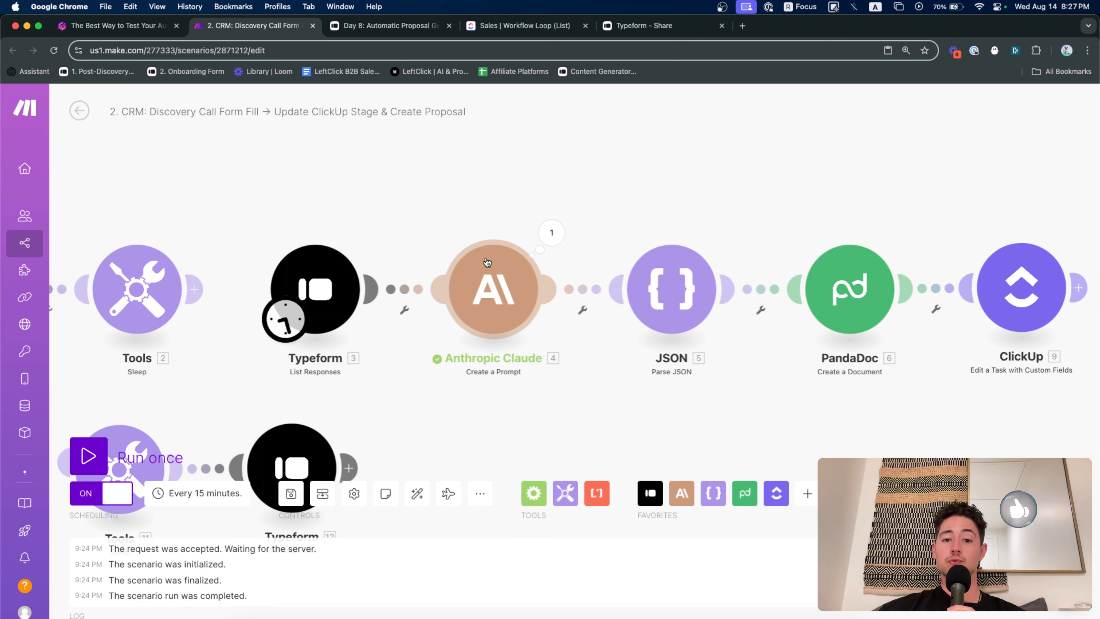
pyautogui.hscroll(-5, 493, 174)
pyautogui.rightClick(36, 241)
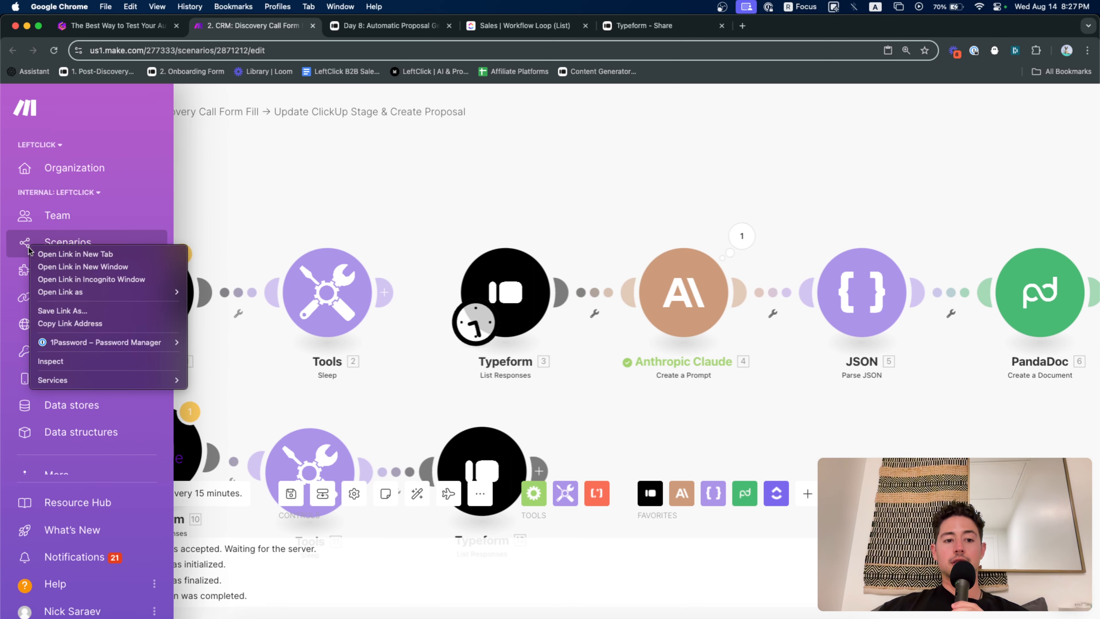
pyautogui.click(53, 249)
pyautogui.click(346, 34)
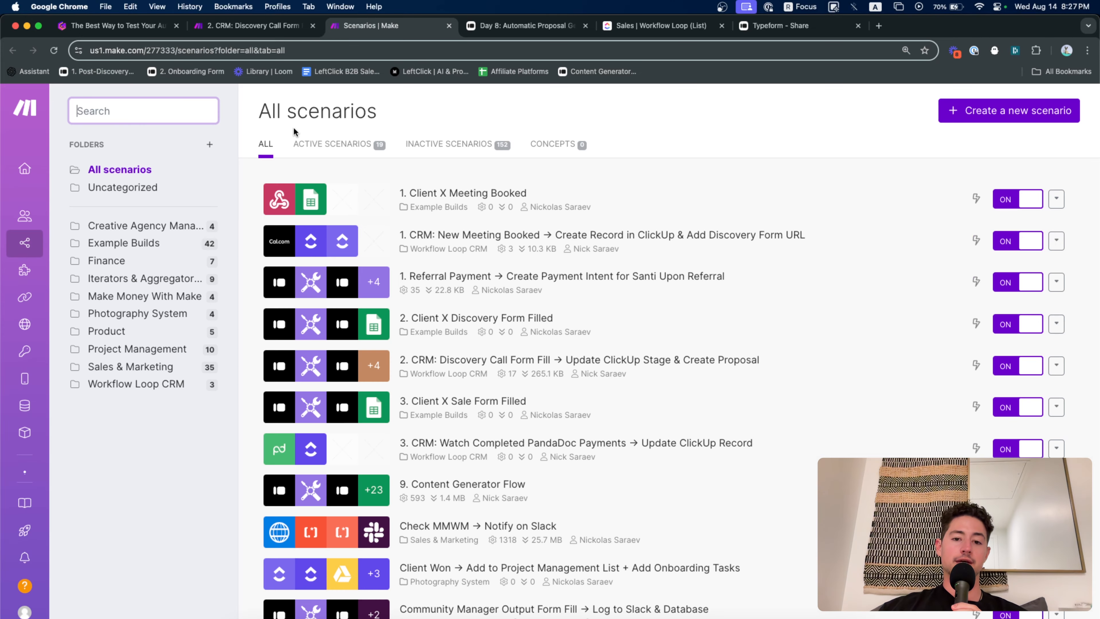
pyautogui.click(142, 107)
pyautogui.write('web')
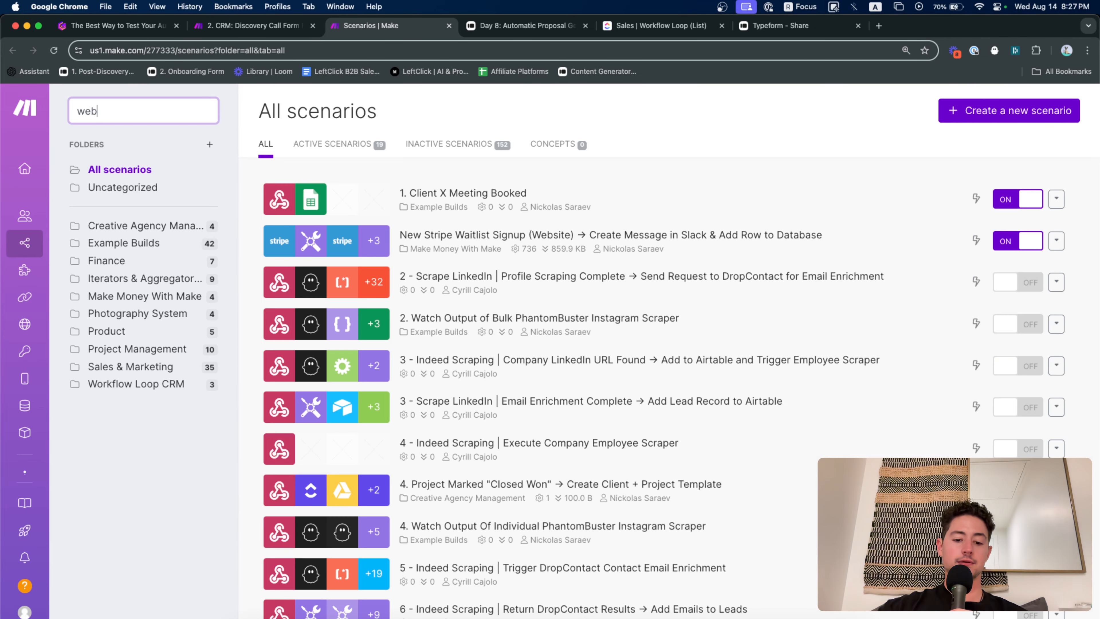
pyautogui.write(' scr')
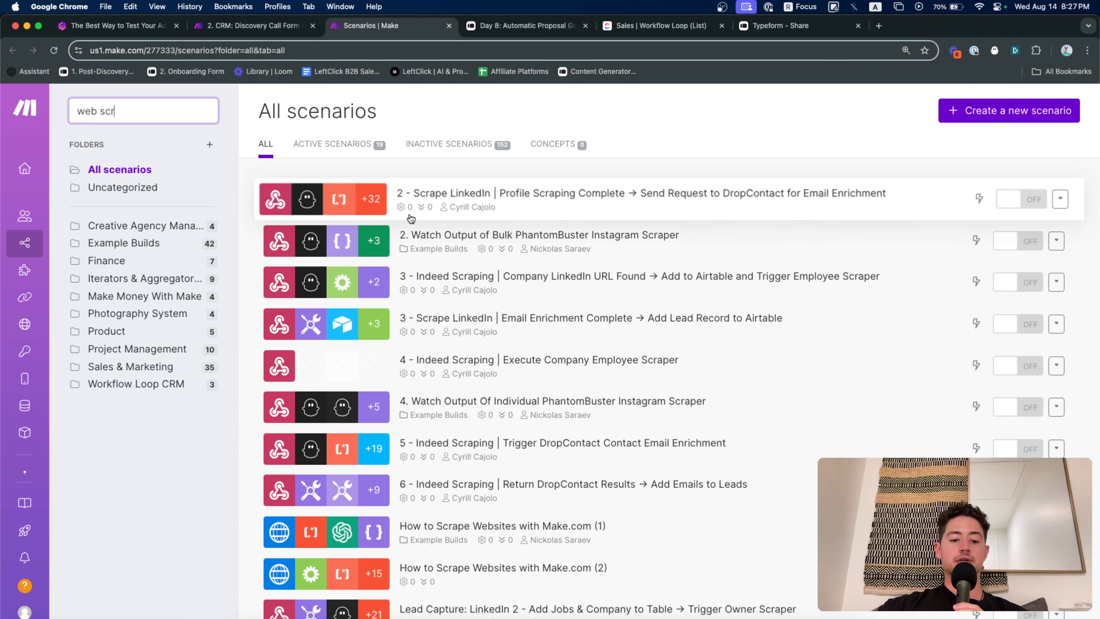
pyautogui.write('aping')
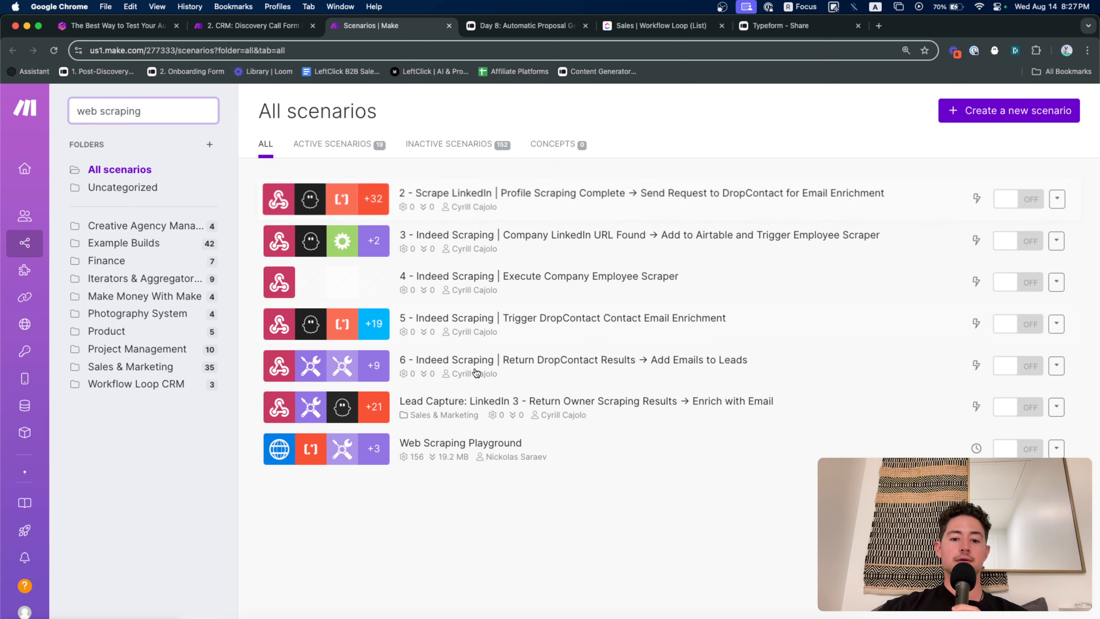
pyautogui.click(535, 439)
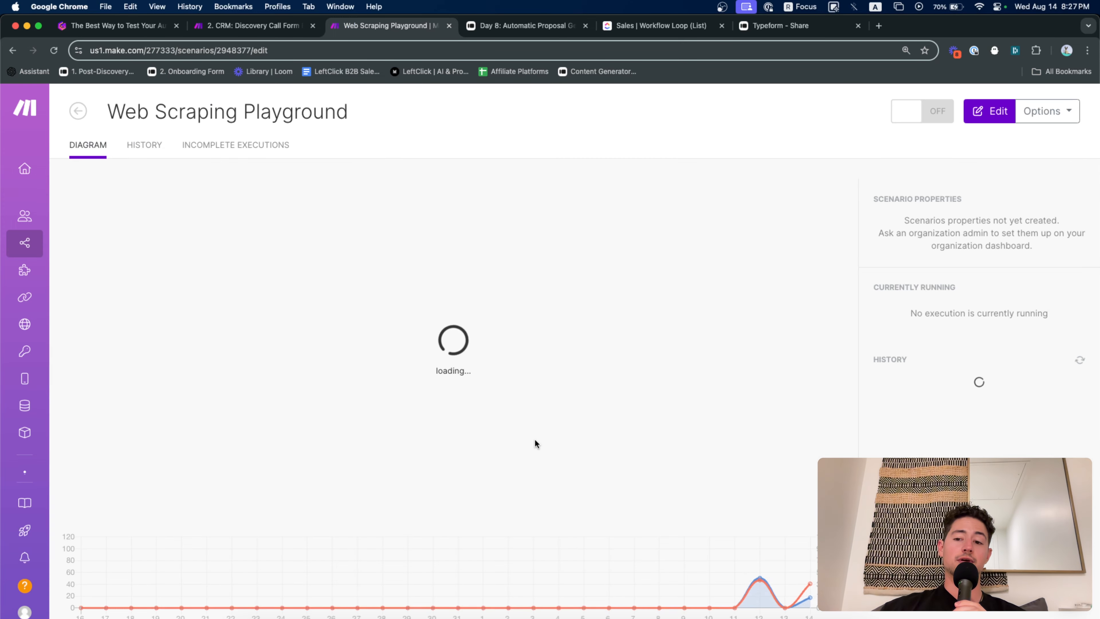
# Run Scraping Fiverr alone and inspect its Data output, a 1523184-byte Fiverr HTML page
pyautogui.click(502, 360)
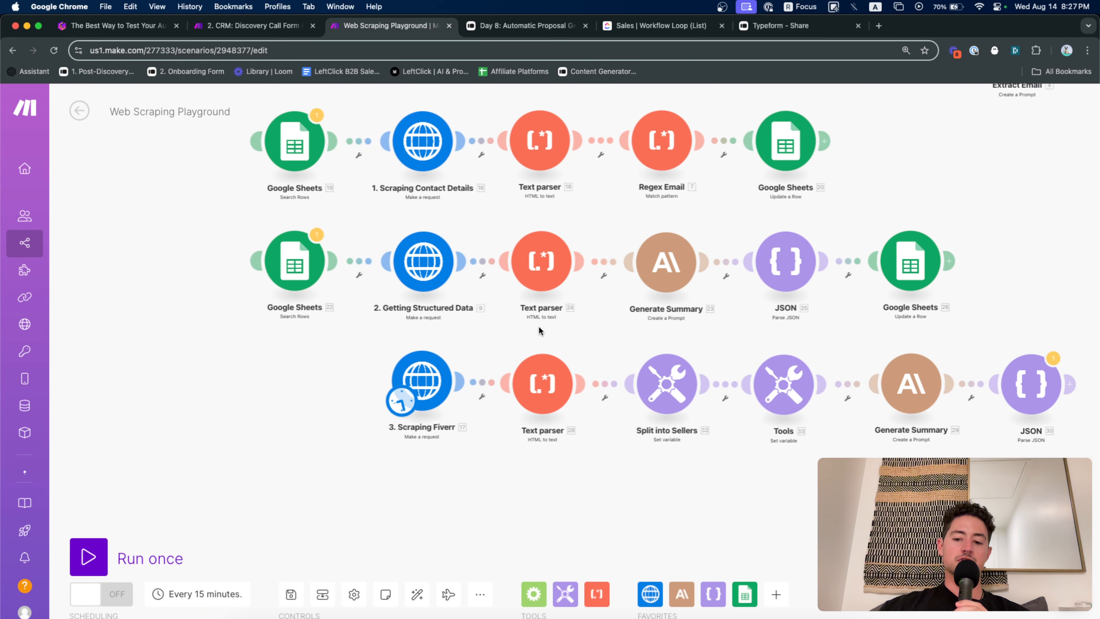
pyautogui.scroll(5, 437, 352)
pyautogui.rightClick(438, 353)
pyautogui.click(466, 382)
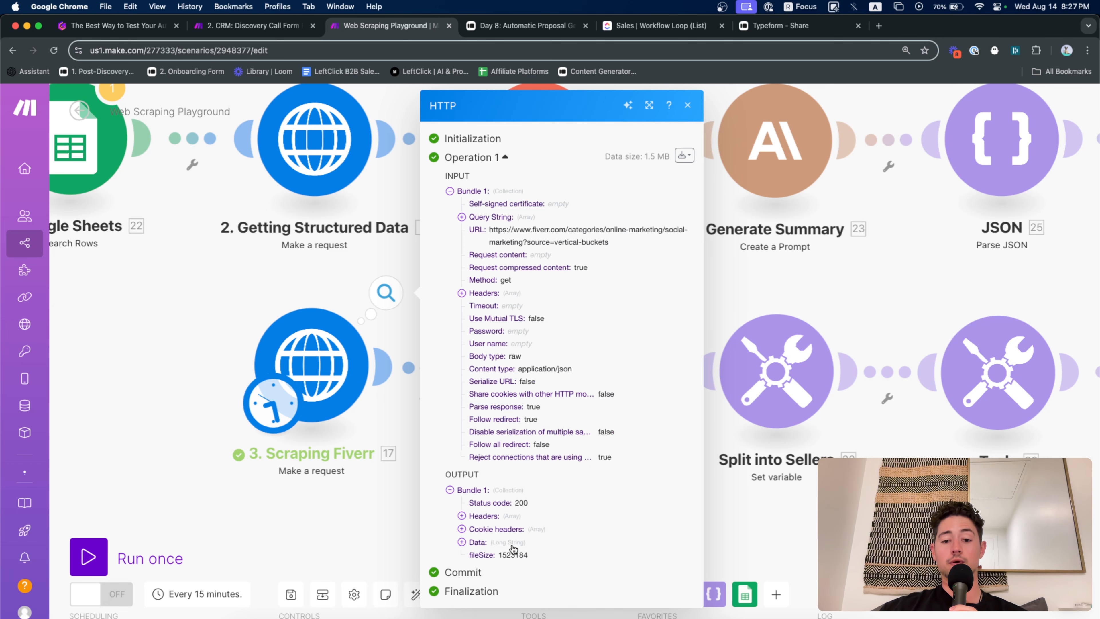
pyautogui.scroll(5, 513, 550)
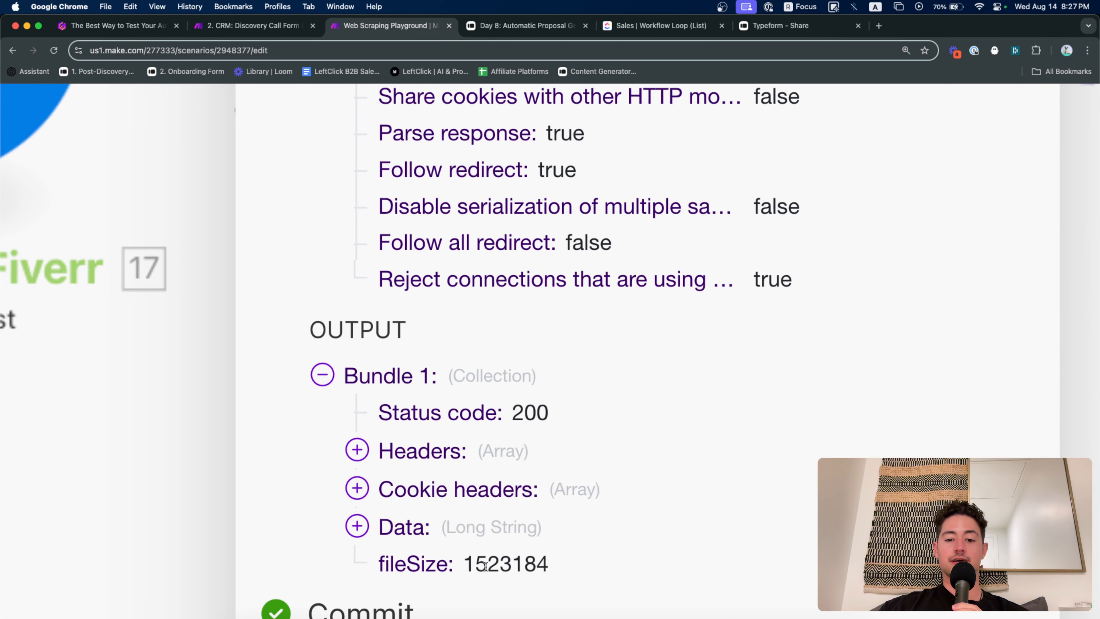
pyautogui.click(484, 540)
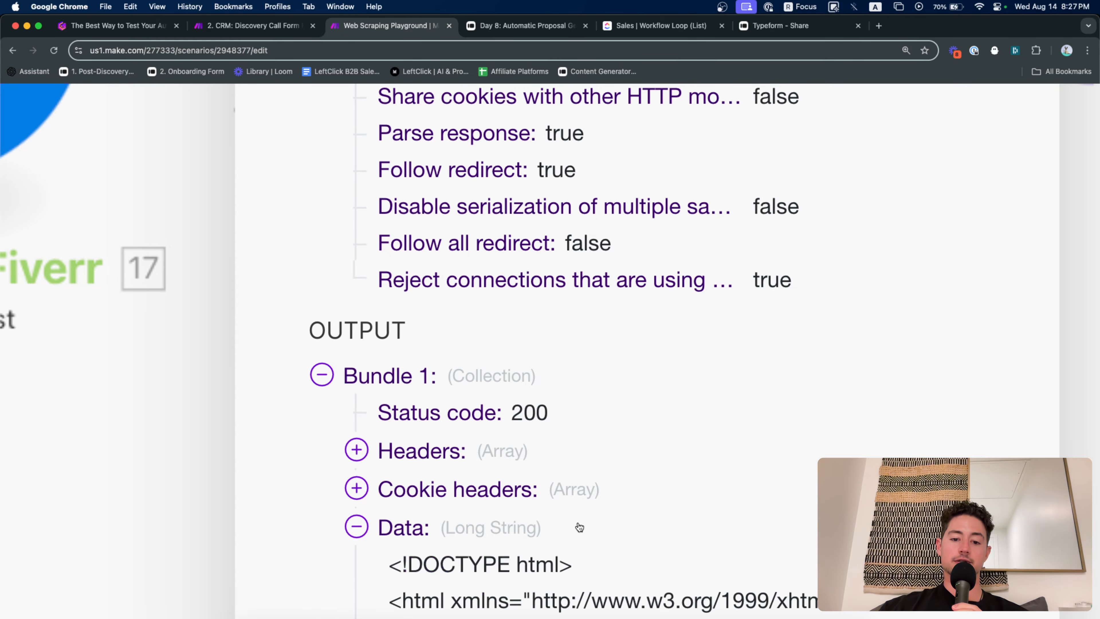
pyautogui.scroll(-5, 654, 476)
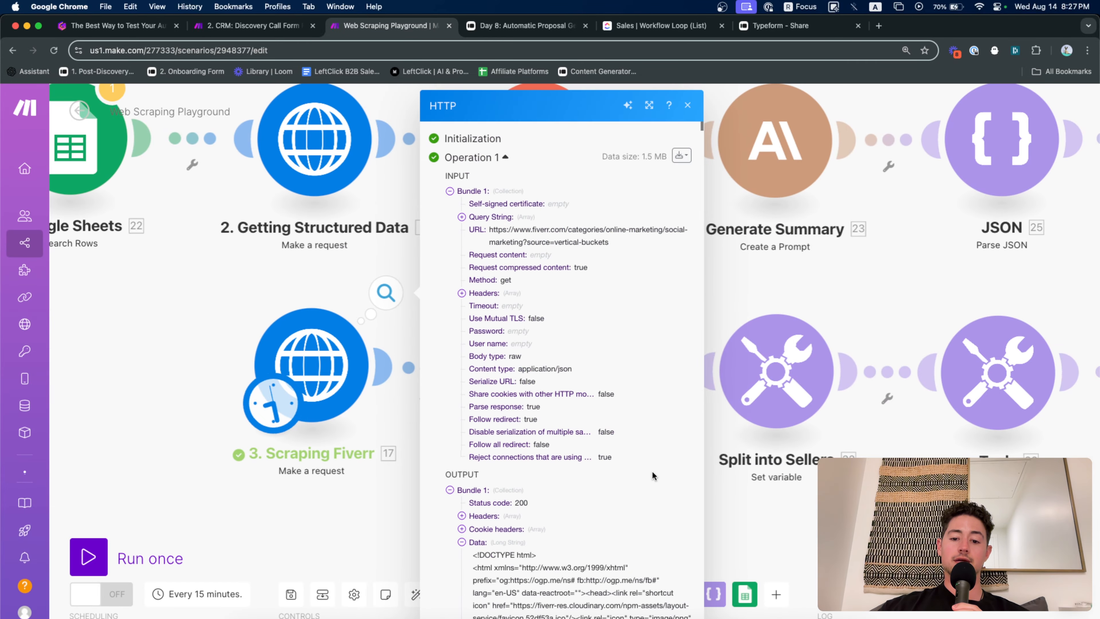
pyautogui.scroll(-10, 599, 520)
pyautogui.scroll(-15, 599, 518)
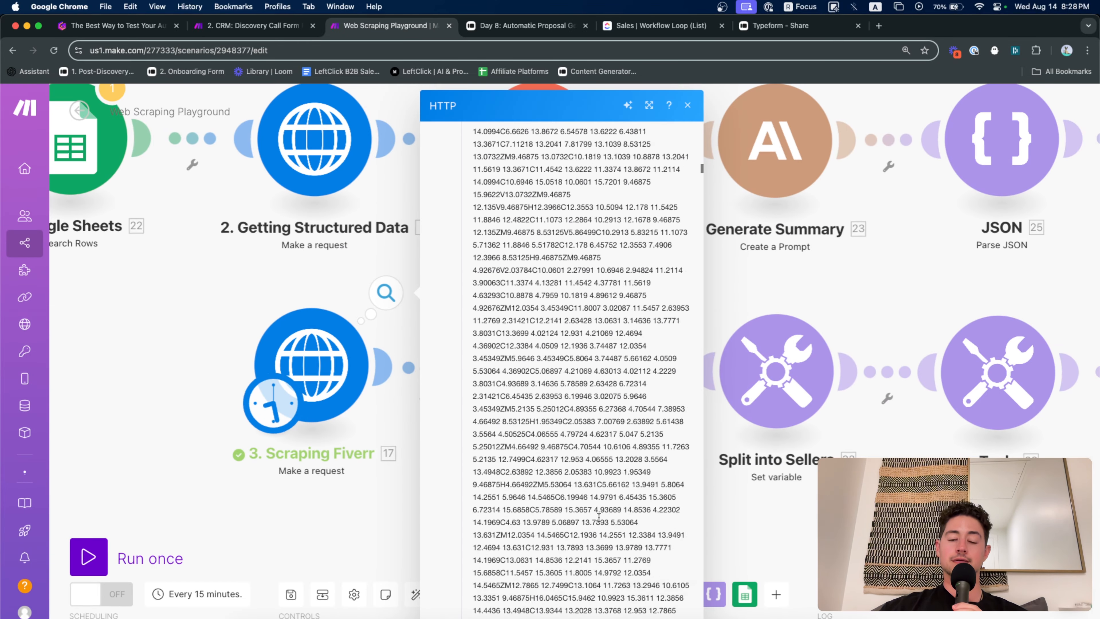
pyautogui.scroll(-15, 599, 517)
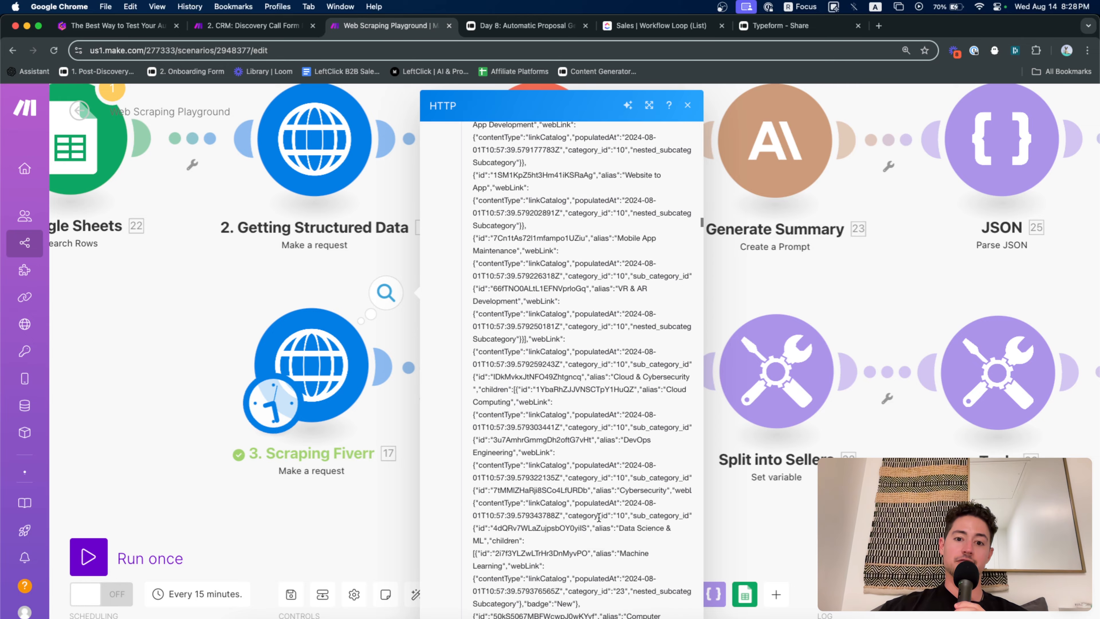
pyautogui.scroll(-5, 598, 517)
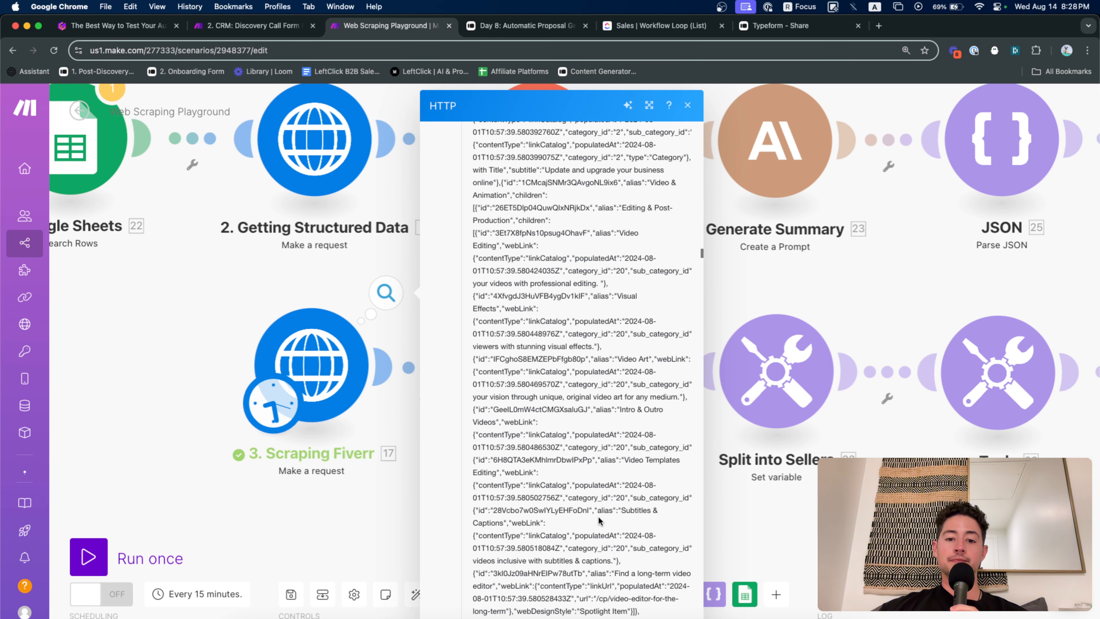
pyautogui.click(208, 292)
pyautogui.scroll(-5, 209, 294)
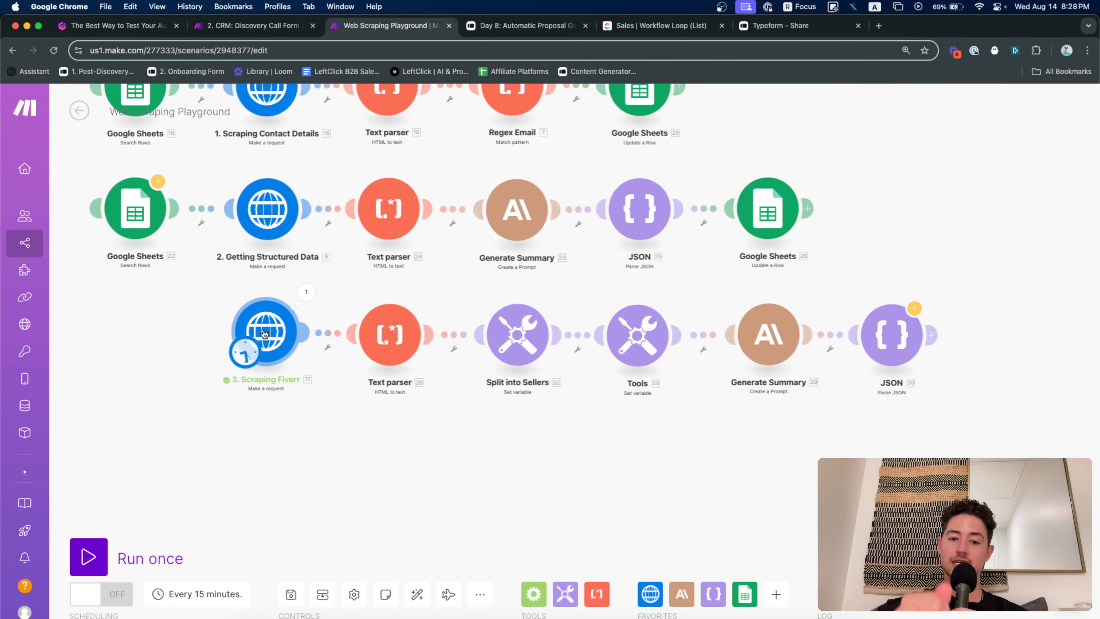
# Select and copy the long data string from Scraping Fiverr's raw output bundle
pyautogui.click(305, 292)
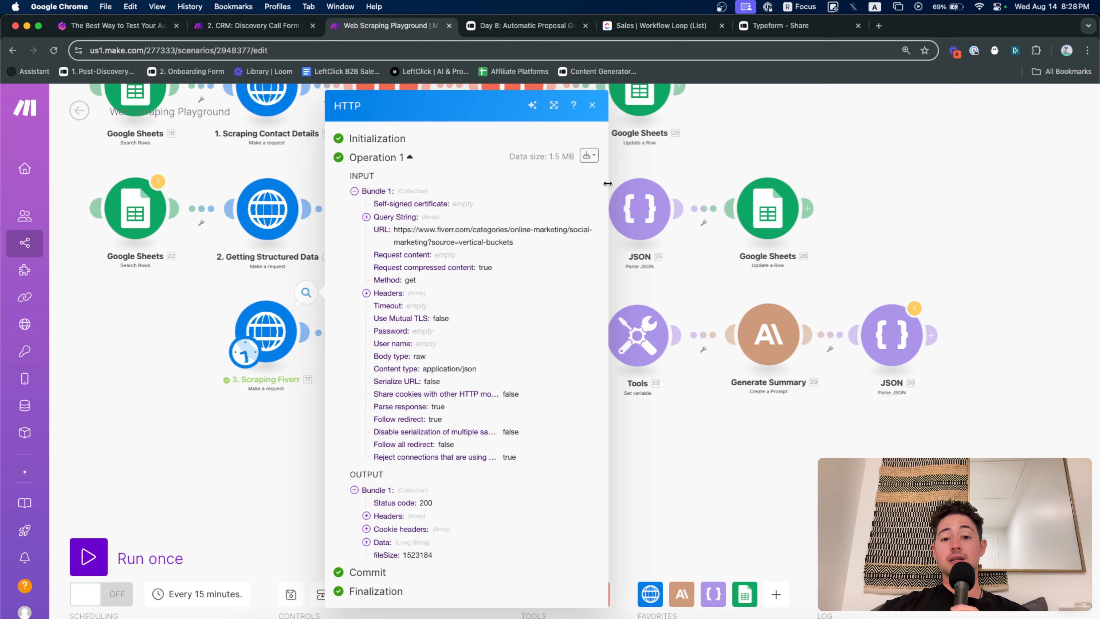
pyautogui.click(596, 156)
pyautogui.click(527, 199)
pyautogui.scroll(-10, 498, 414)
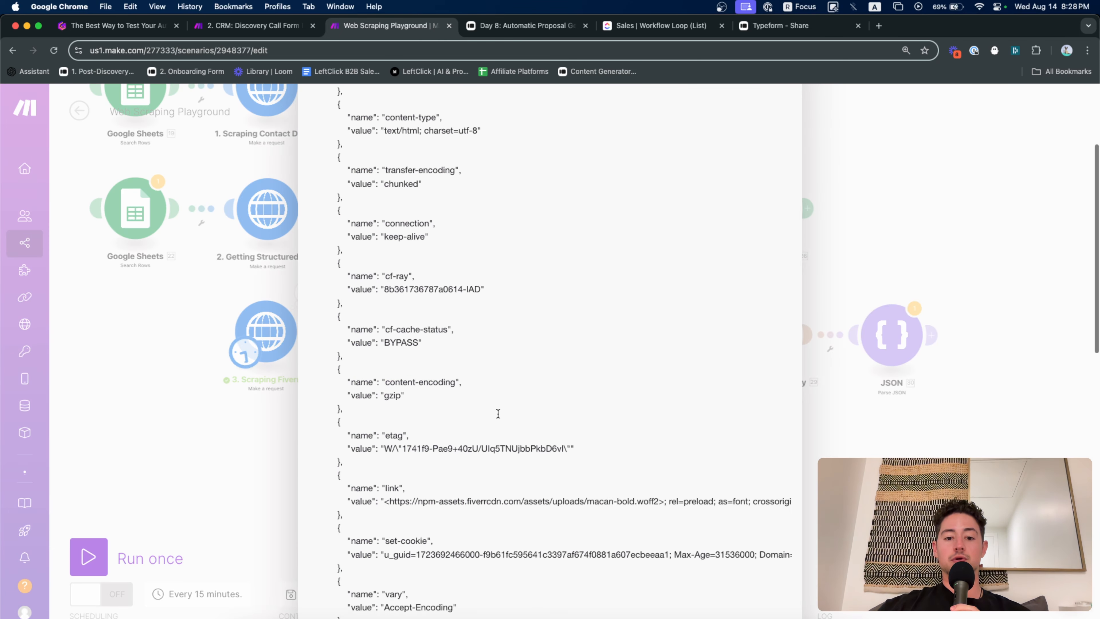
pyautogui.scroll(-5, 498, 413)
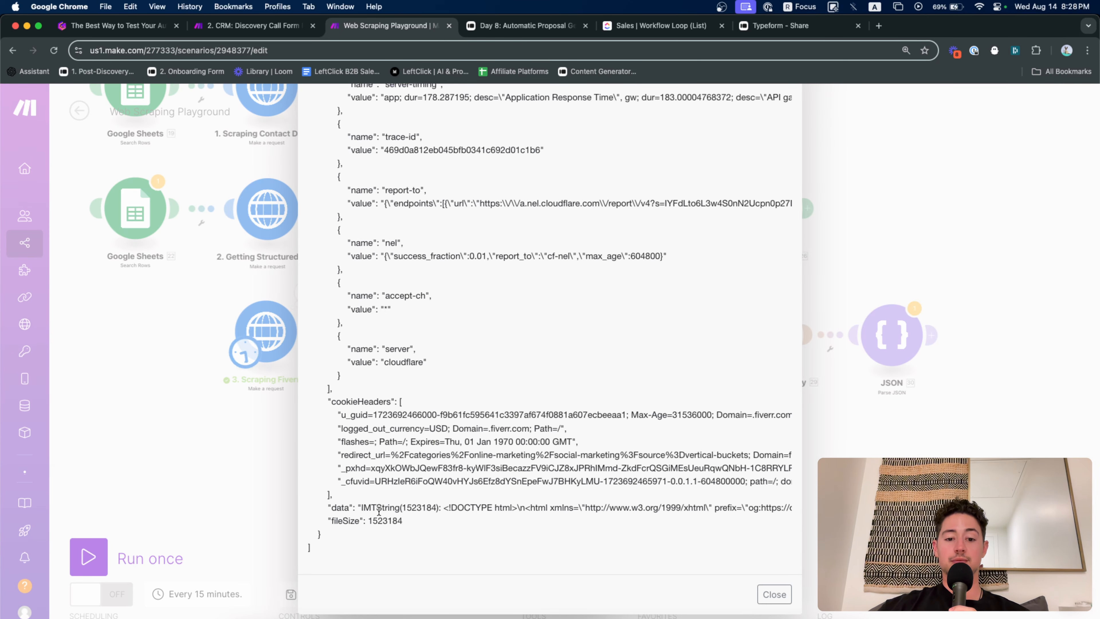
pyautogui.moveTo(445, 508); pyautogui.dragTo(790, 507)
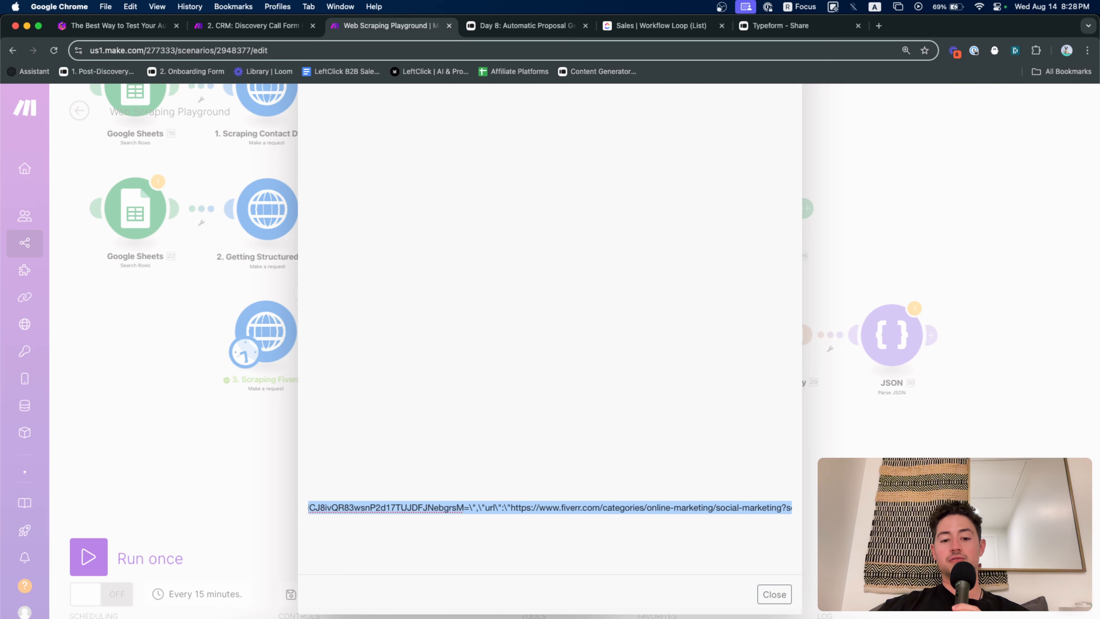
pyautogui.press('Escape')
# Move Scraping Fiverr left and add a Set variable step holding the pasted output
pyautogui.click(277, 419)
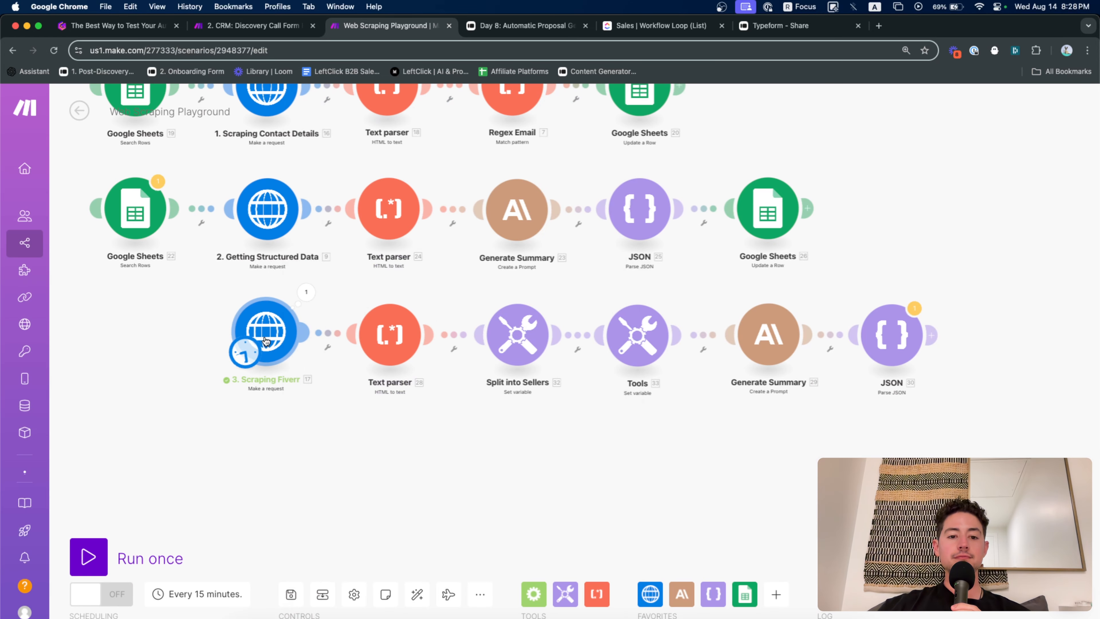
pyautogui.moveTo(265, 338); pyautogui.dragTo(132, 344)
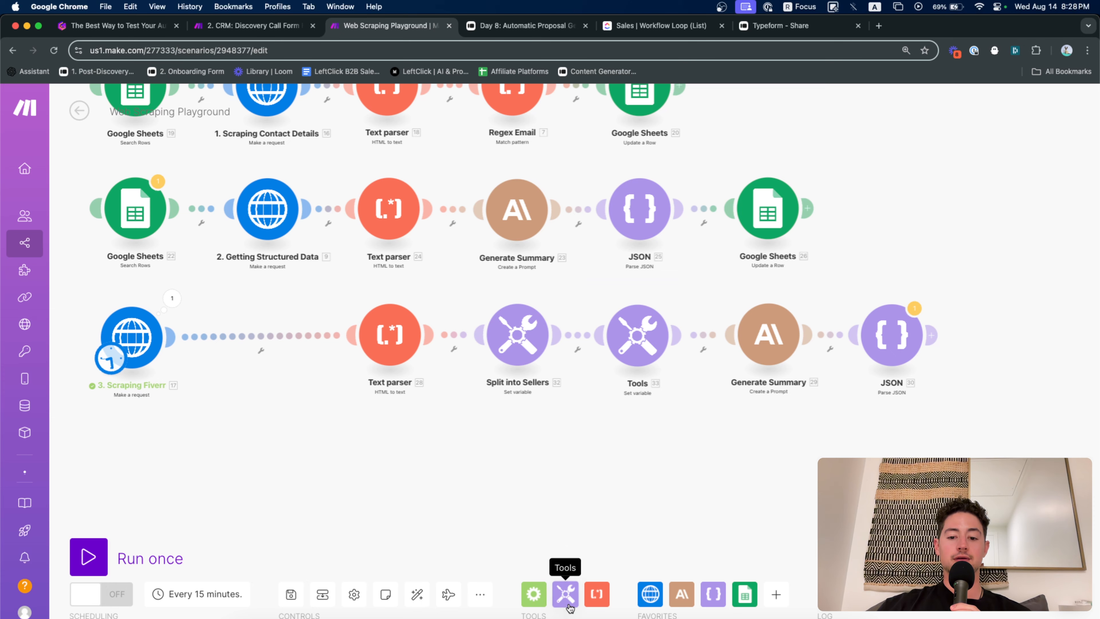
pyautogui.click(565, 594)
pyautogui.scroll(-4, 623, 439)
pyautogui.moveTo(624, 439); pyautogui.dragTo(258, 339)
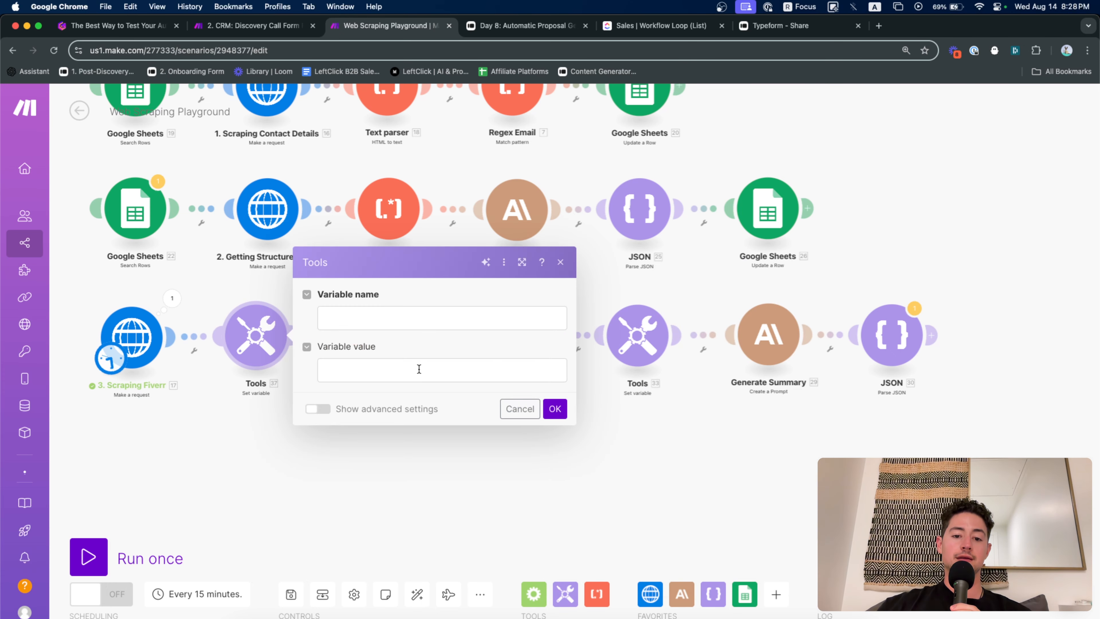
pyautogui.click(418, 369)
pyautogui.press('super+v')
# Save the Set variable step, glance at the Quick hacks slide, and return to the discovery-call scenario
pyautogui.click(208, 438)
pyautogui.scroll(5, 132, 369)
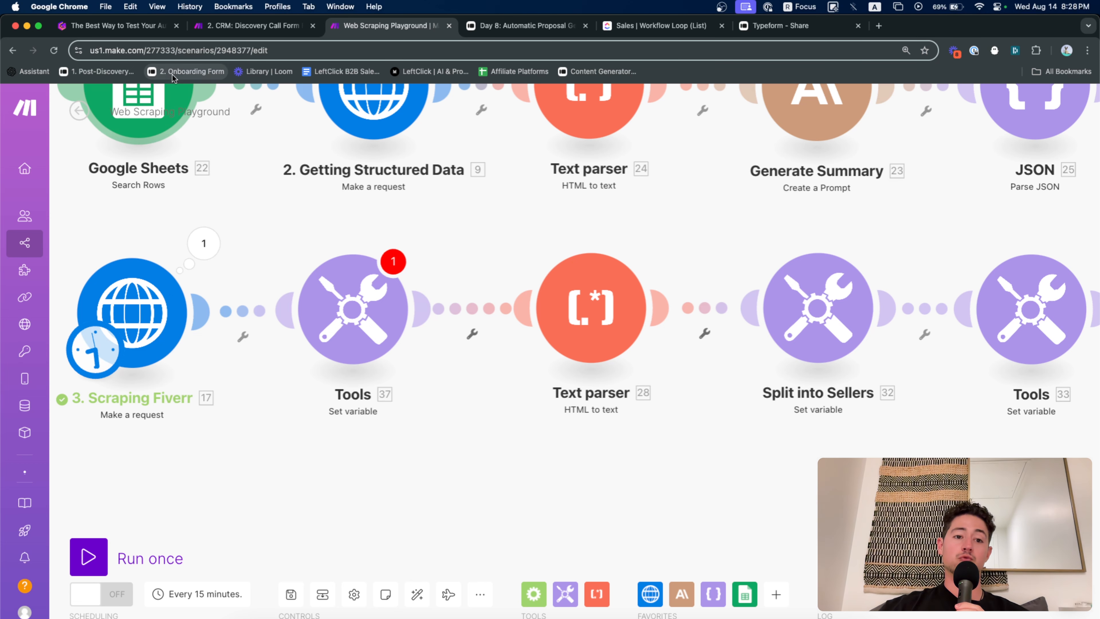
pyautogui.click(163, 31)
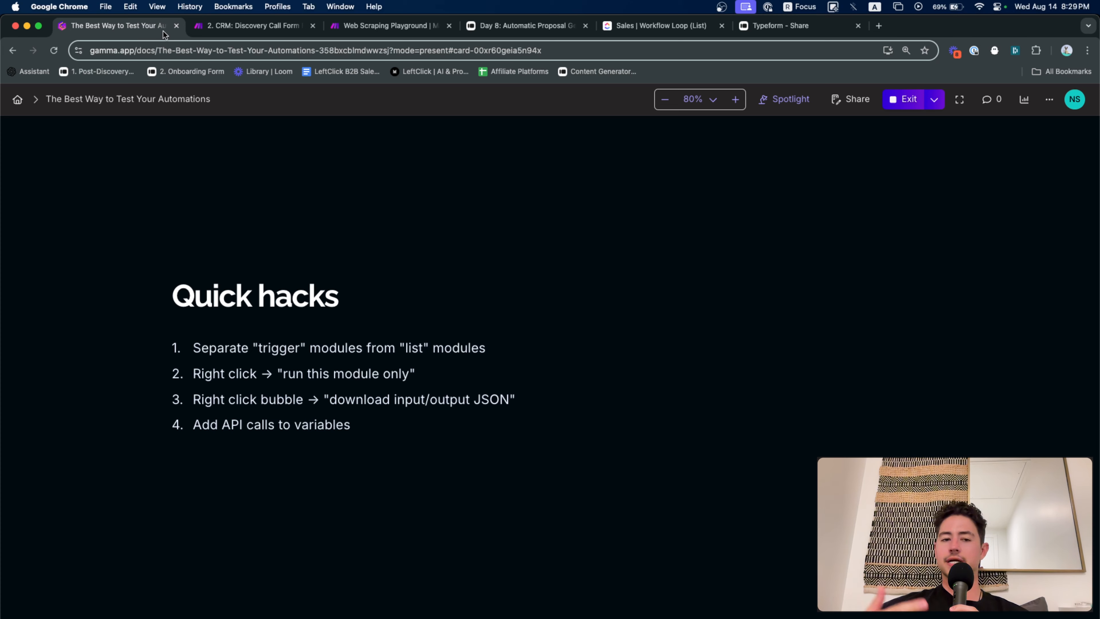
pyautogui.click(242, 25)
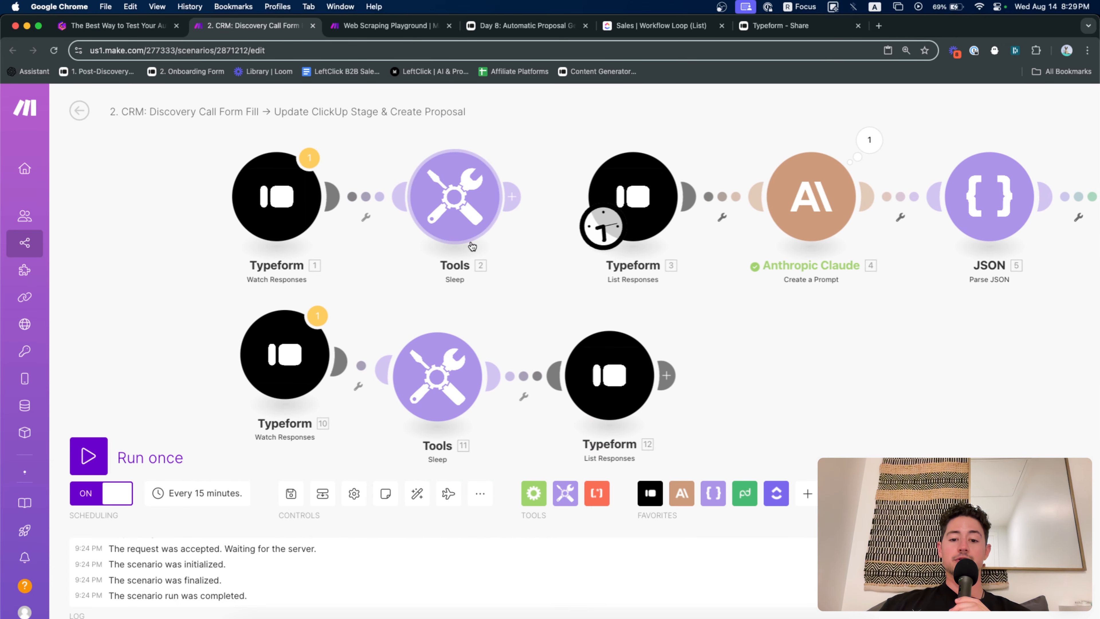
# Add a Set variable step (Tools 13) after Typeform 12 and shift it further right
pyautogui.moveTo(606, 298); pyautogui.dragTo(486, 298)
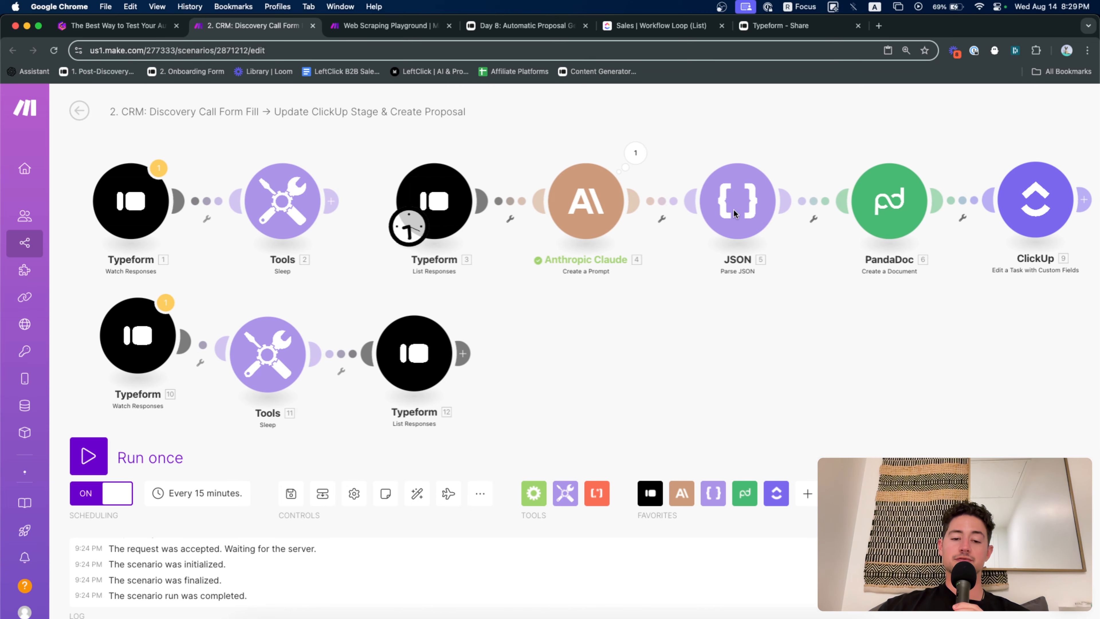
pyautogui.hscroll(-3, 701, 243)
pyautogui.scroll(-2, 702, 243)
pyautogui.click(565, 493)
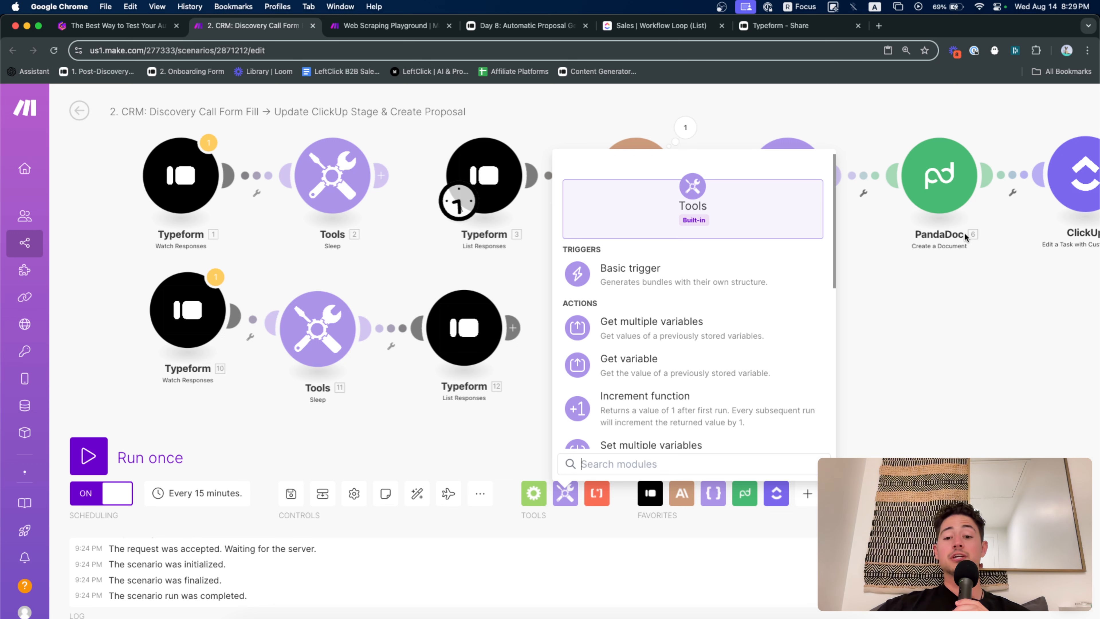
pyautogui.scroll(-3, 667, 416)
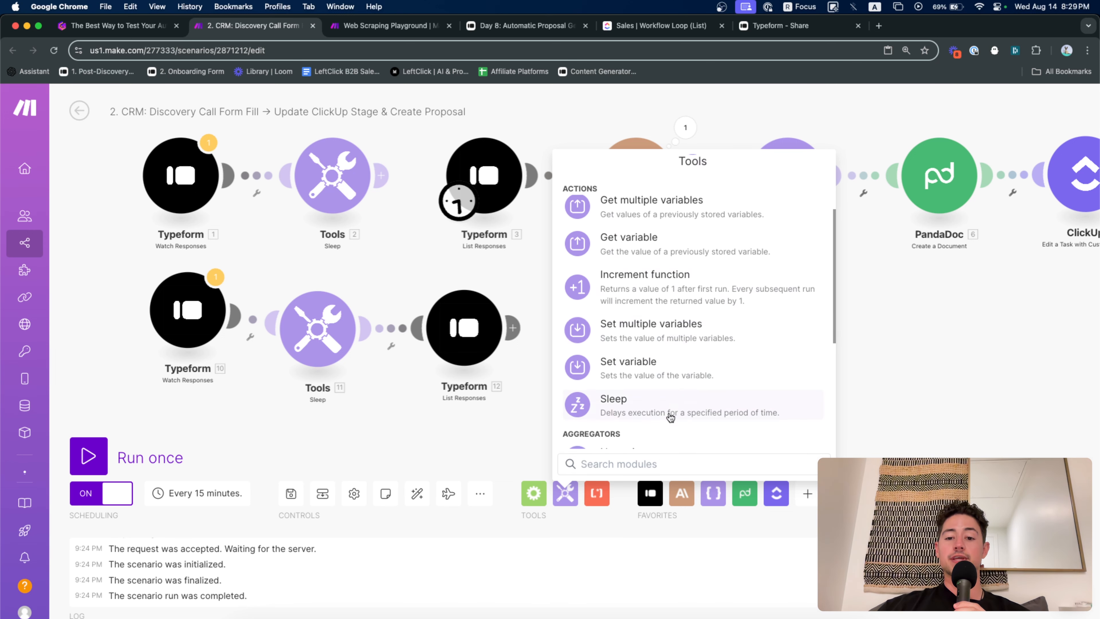
pyautogui.click(677, 380)
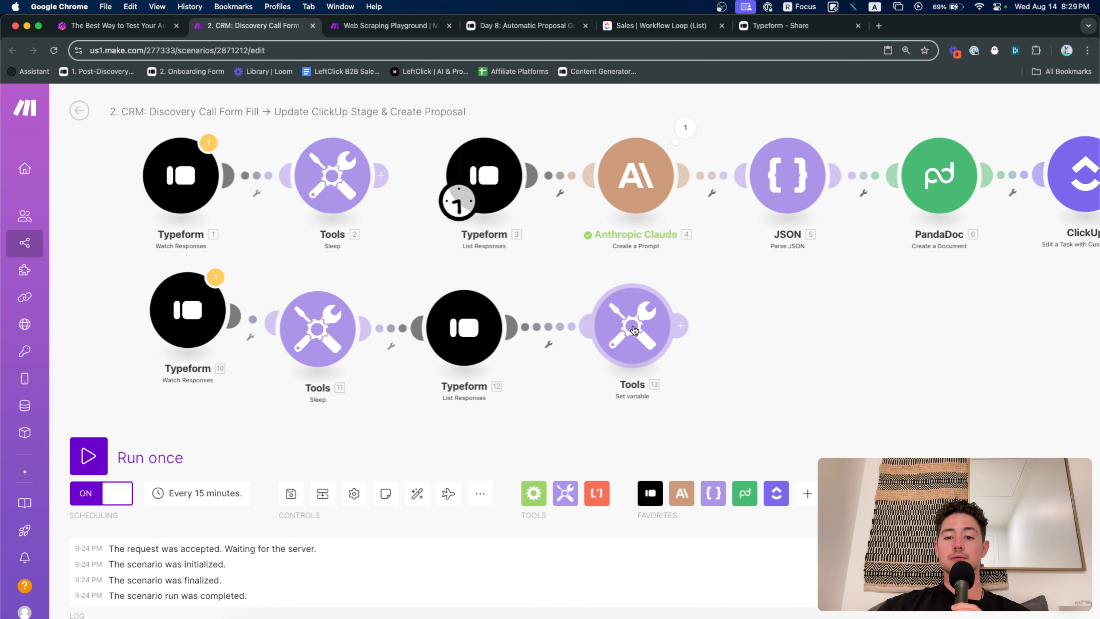
pyautogui.moveTo(634, 330); pyautogui.dragTo(763, 328)
pyautogui.hscroll(5, 671, 231)
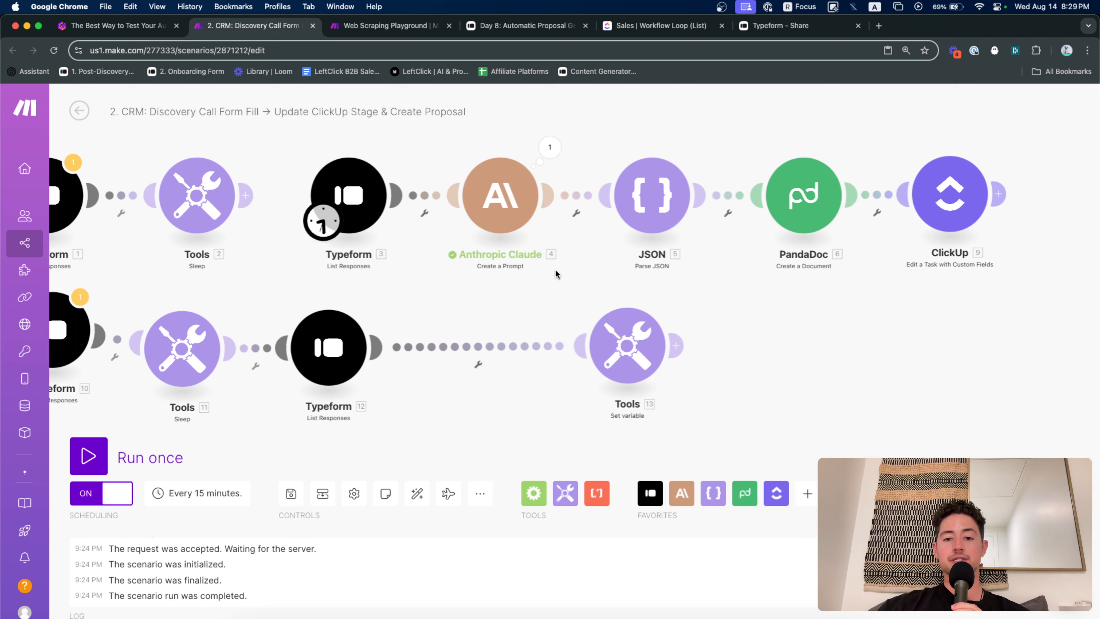
pyautogui.rightClick(513, 222)
# Copy Claude's JSON Text Response and place a Parse JSON step (JSON 14) after Tools 13
pyautogui.click(546, 149)
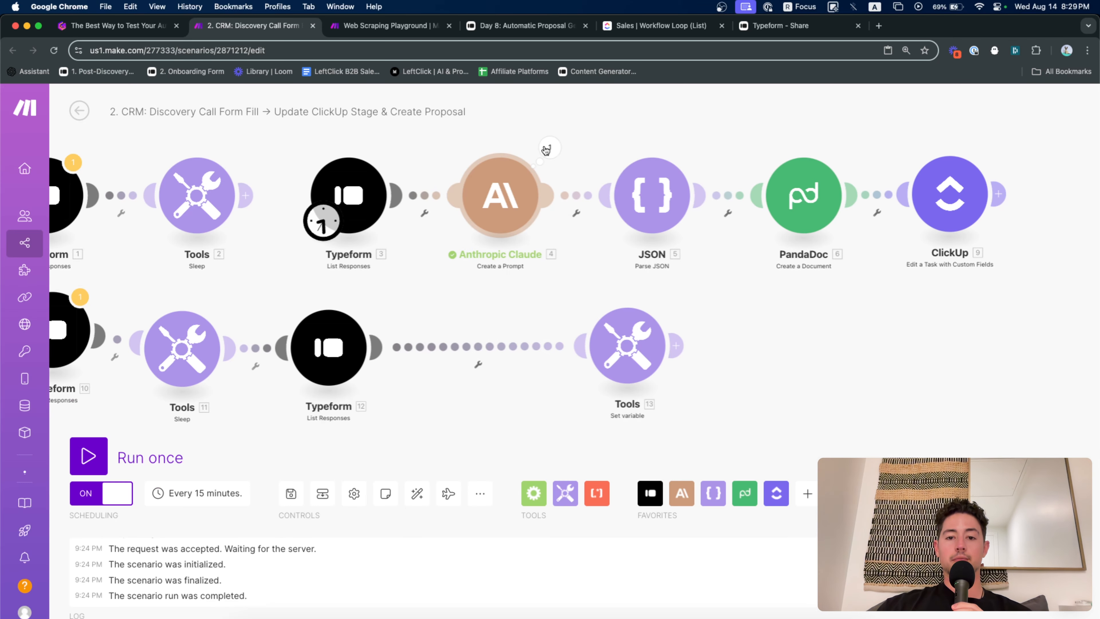
pyautogui.click(547, 148)
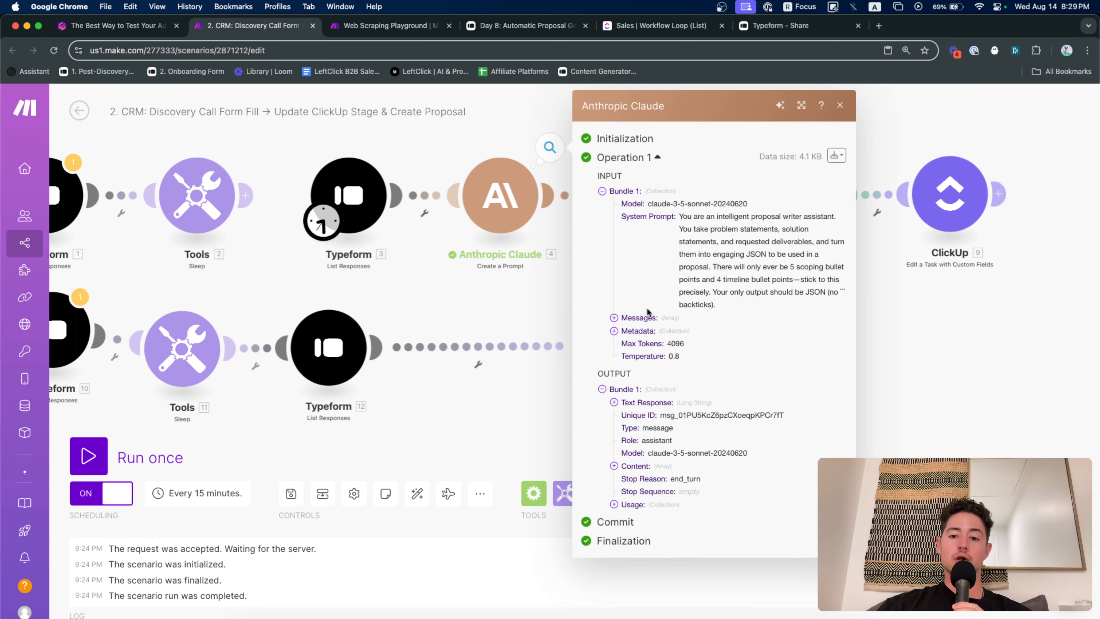
pyautogui.click(644, 404)
pyautogui.scroll(-5, 659, 399)
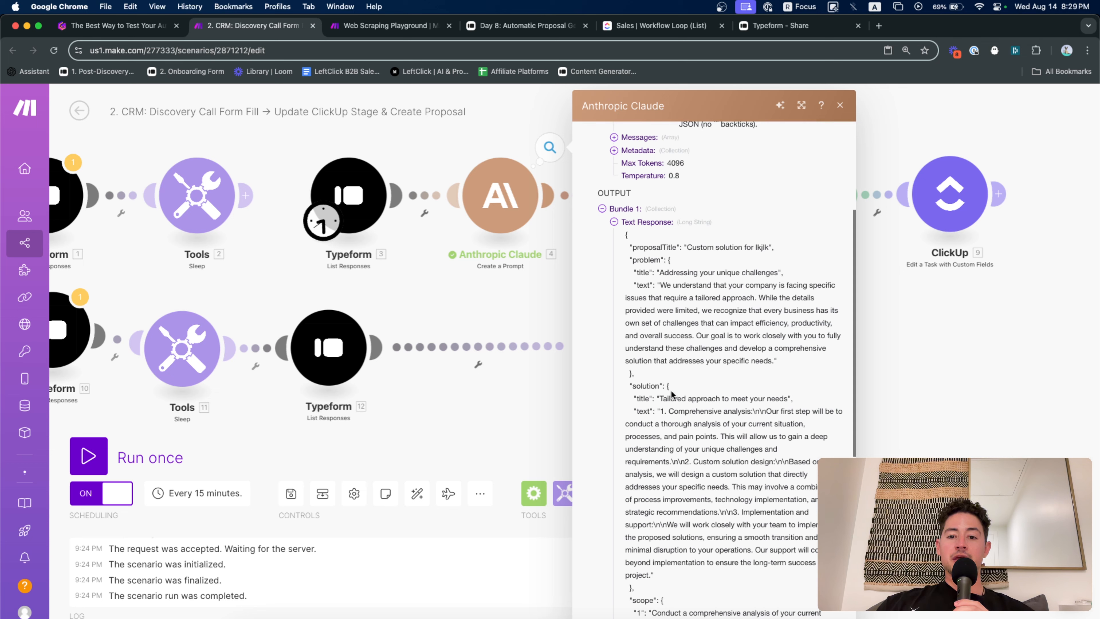
pyautogui.moveTo(623, 236); pyautogui.dragTo(726, 470)
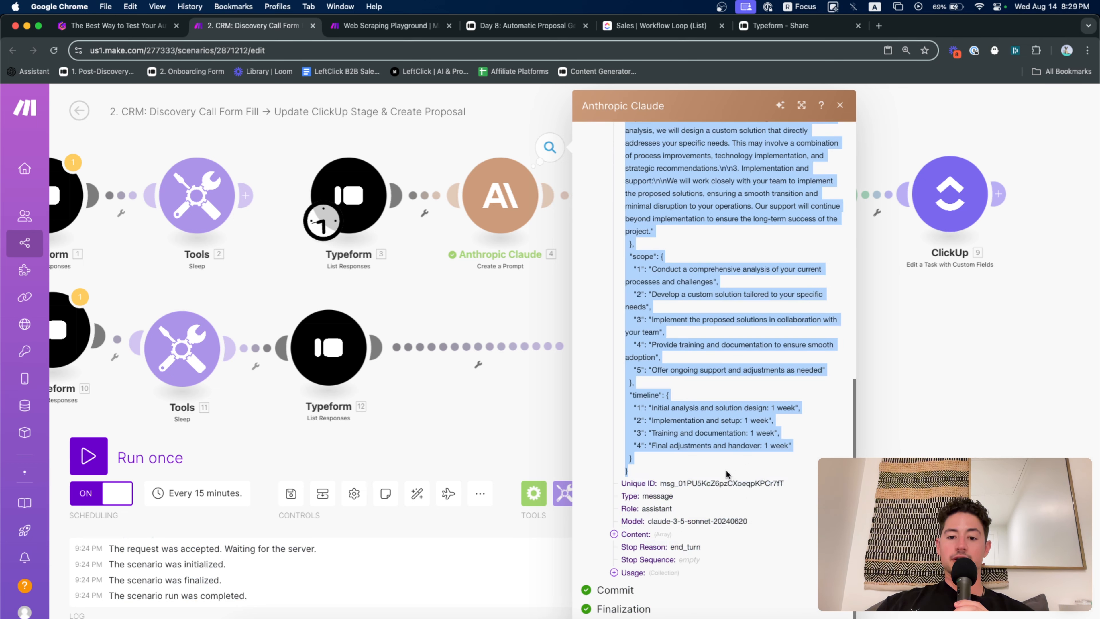
pyautogui.click(511, 126)
pyautogui.moveTo(650, 299); pyautogui.dragTo(571, 291)
pyautogui.scroll(-1, 572, 290)
# Replace JSON 14's JSON string with the pasted Claude proposal JSON
pyautogui.click(692, 331)
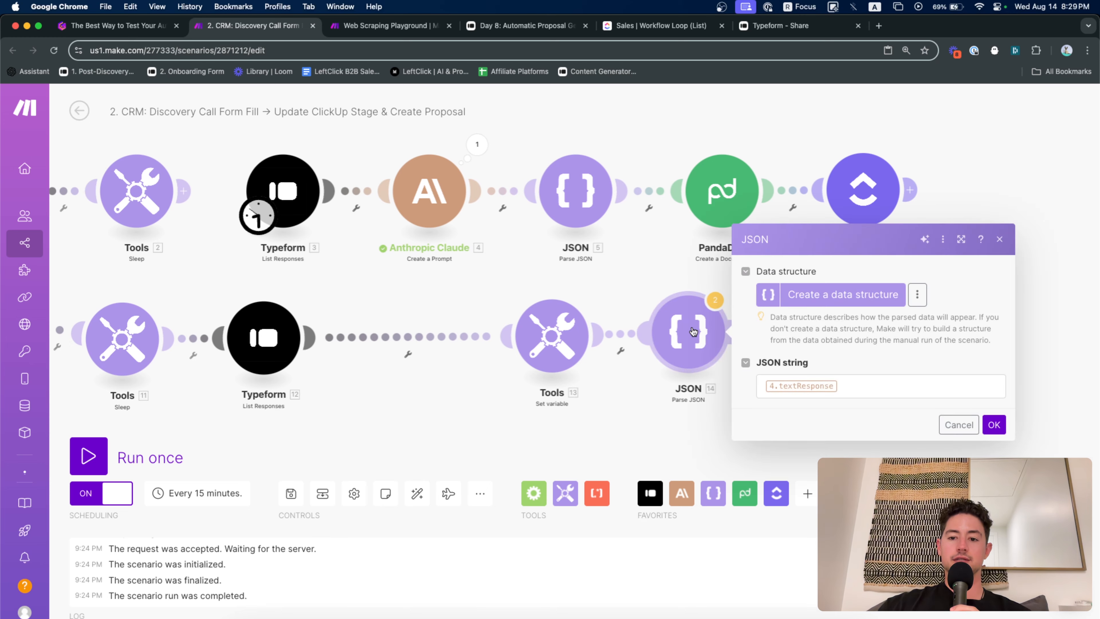
pyautogui.click(867, 383)
pyautogui.press('BackSpace')
pyautogui.press('super+v')
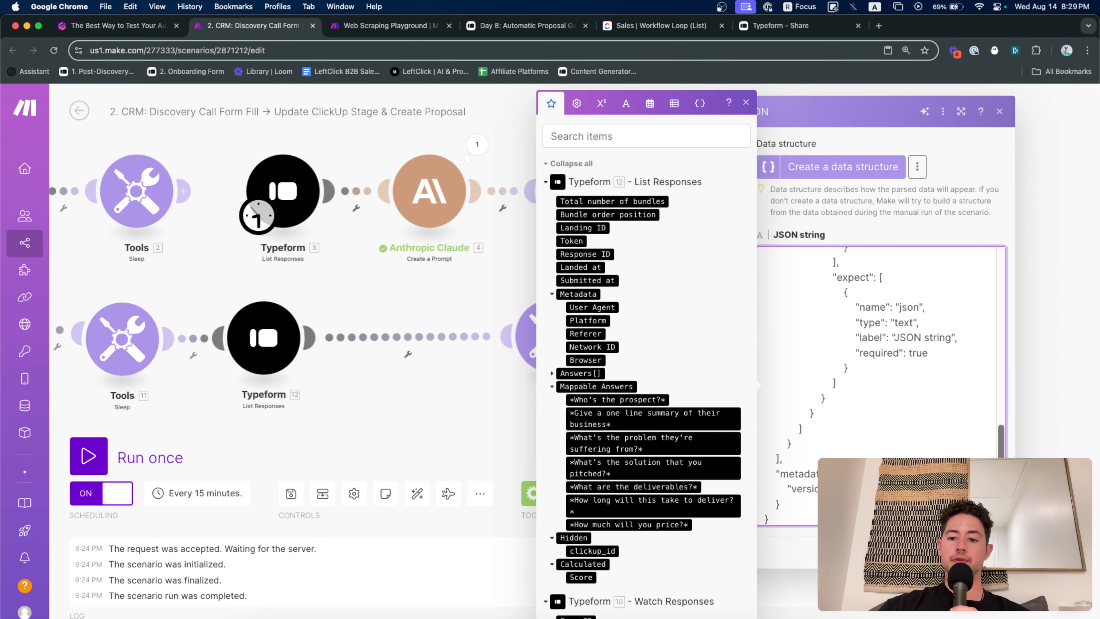
pyautogui.scroll(10, 908, 445)
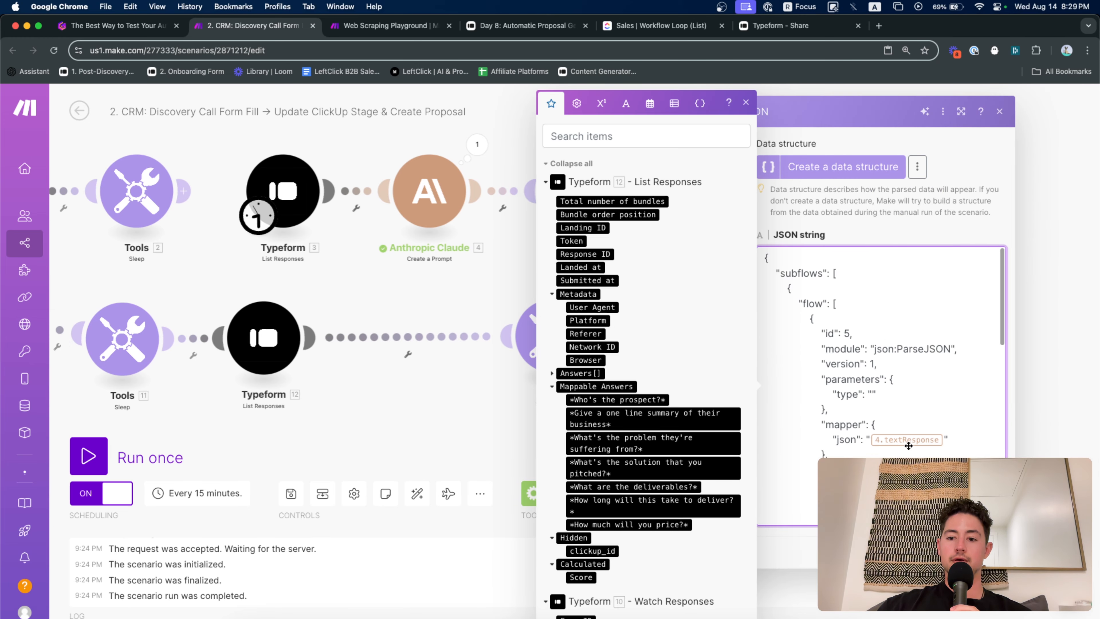
pyautogui.click(498, 257)
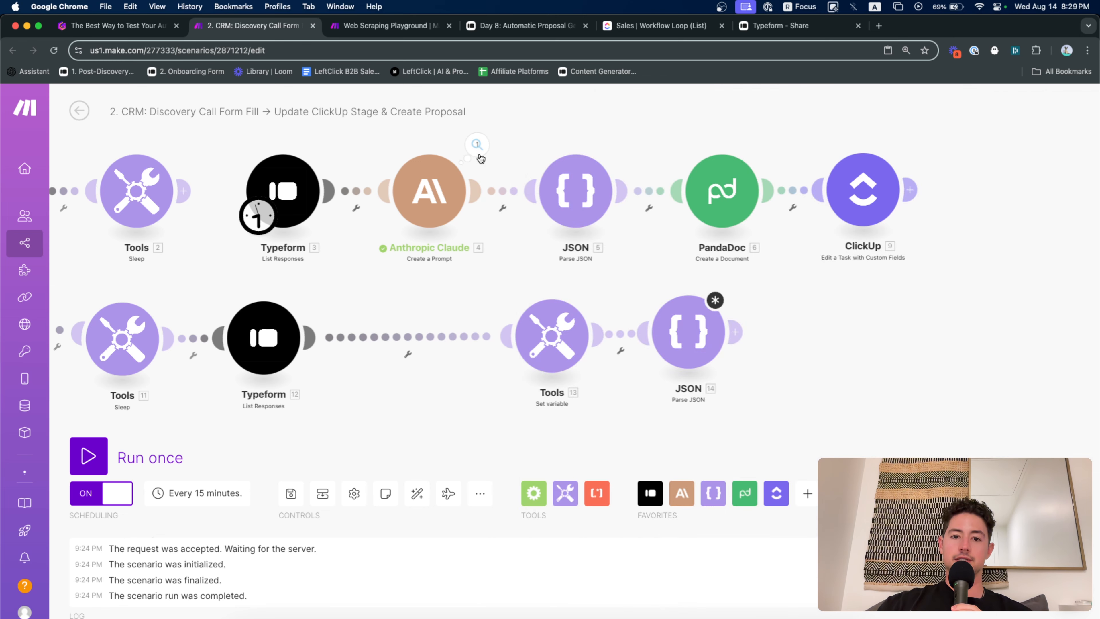
# Reselect Claude's whole Text Response and check JSON 14's successful parse output
pyautogui.click(478, 152)
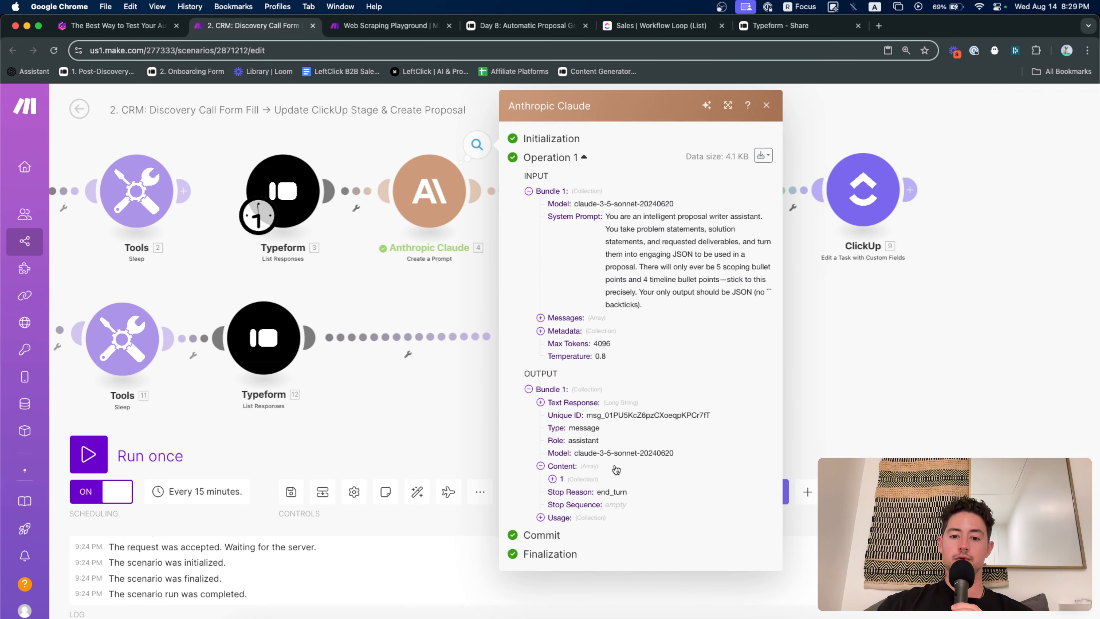
pyautogui.click(571, 402)
pyautogui.scroll(-6, 571, 403)
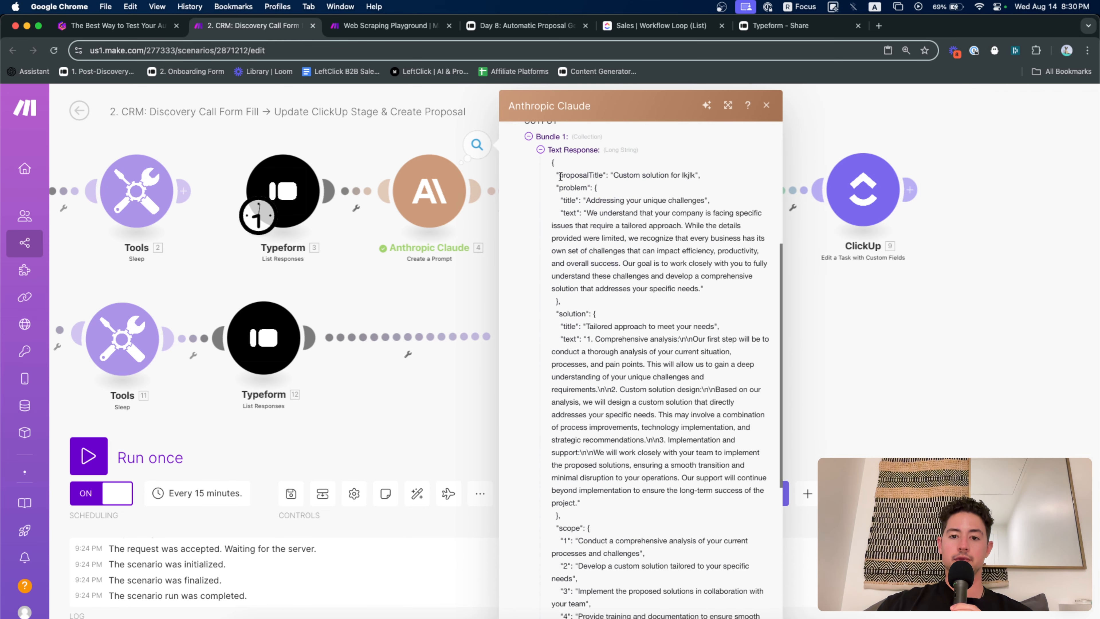
pyautogui.moveTo(552, 162); pyautogui.dragTo(728, 456)
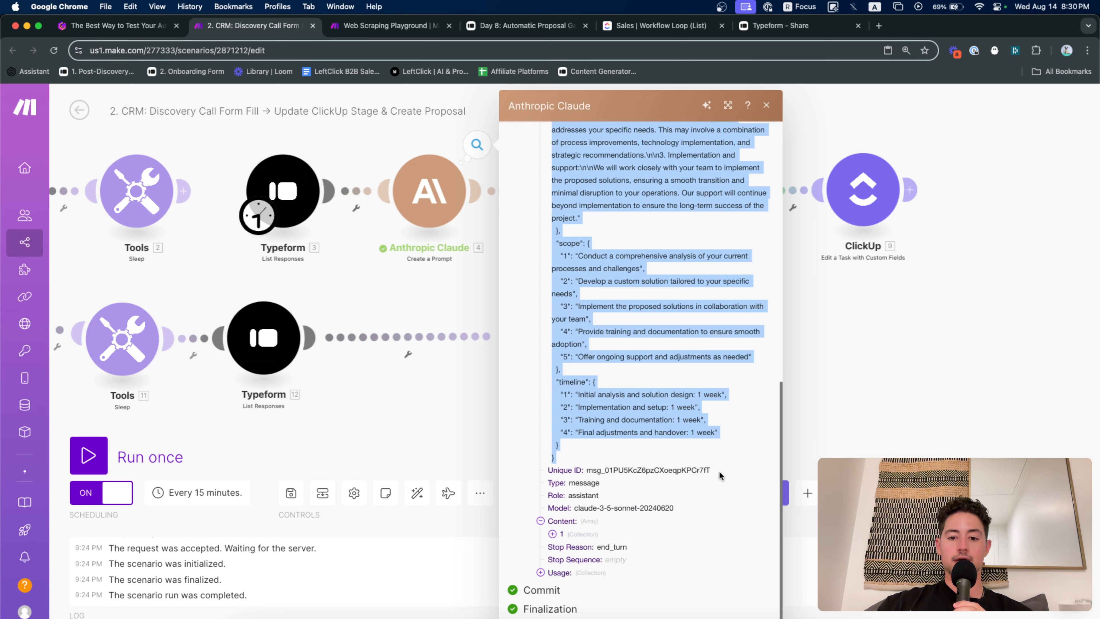
pyautogui.scroll(5, 732, 427)
pyautogui.scroll(1, 732, 426)
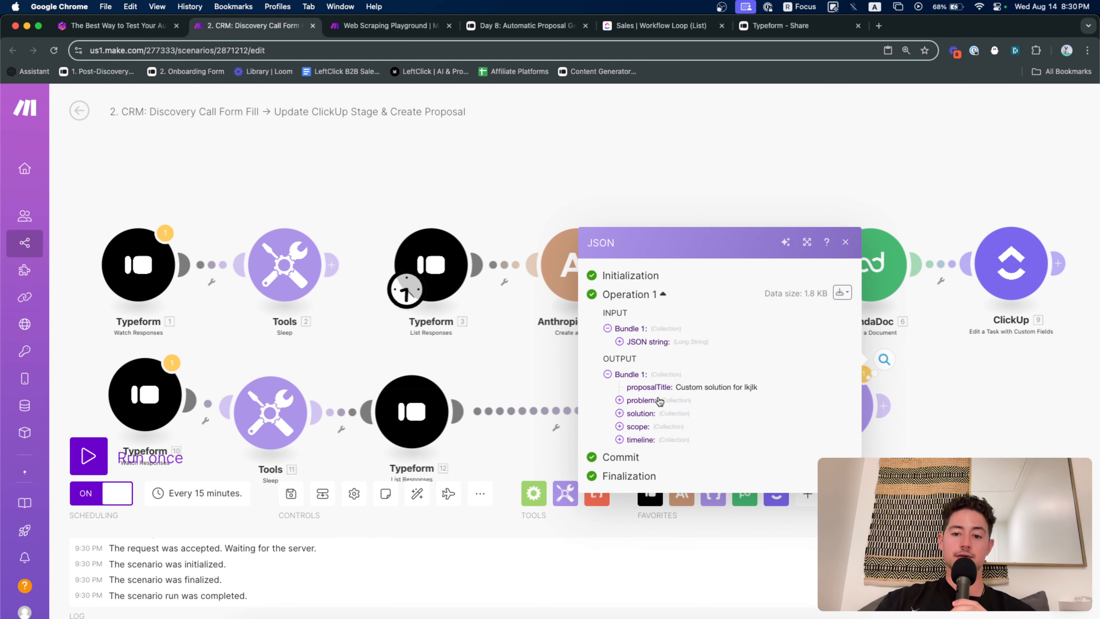
pyautogui.click(985, 420)
# Unlink JSON 14 from Tools 13 and make it the scenario's starting module
pyautogui.scroll(-5, 985, 420)
pyautogui.hscroll(-2, 709, 356)
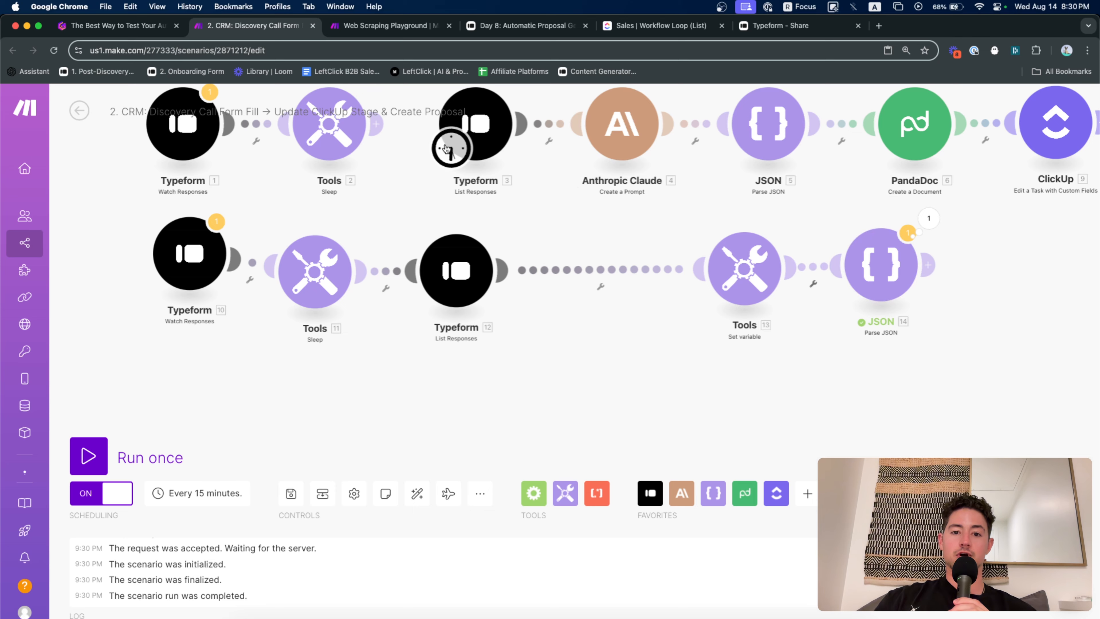
pyautogui.click(450, 149)
pyautogui.click(791, 209)
pyautogui.rightClick(808, 266)
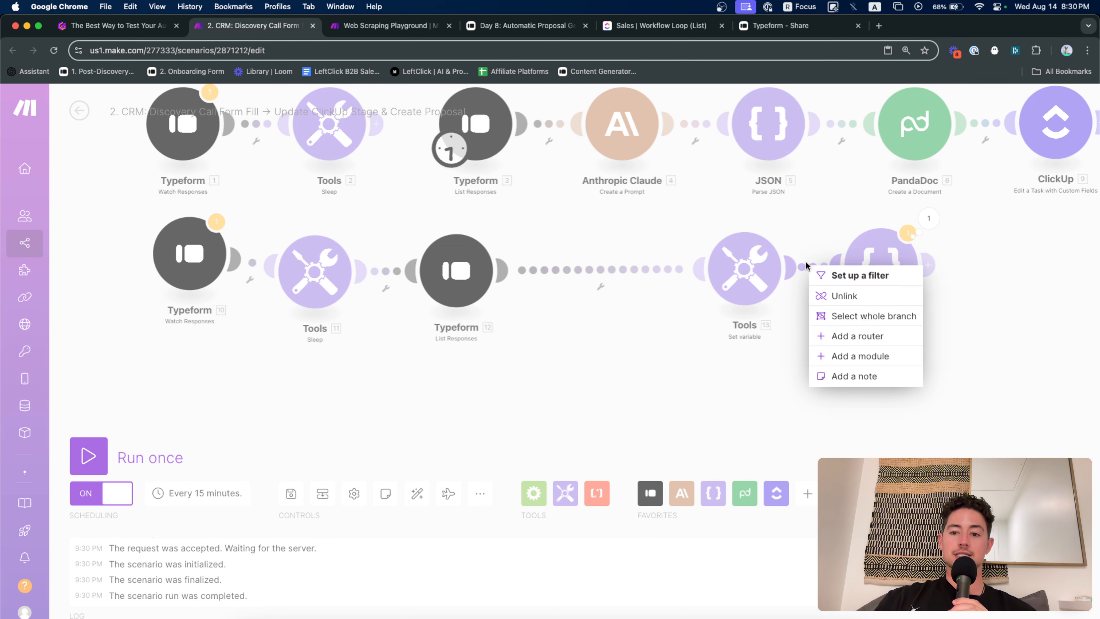
pyautogui.click(837, 296)
pyautogui.moveTo(448, 161); pyautogui.dragTo(861, 279)
# Show the Gamma Quick hacks testing slide
pyautogui.moveTo(993, 304); pyautogui.dragTo(697, 307)
pyautogui.moveTo(707, 241); pyautogui.dragTo(637, 277)
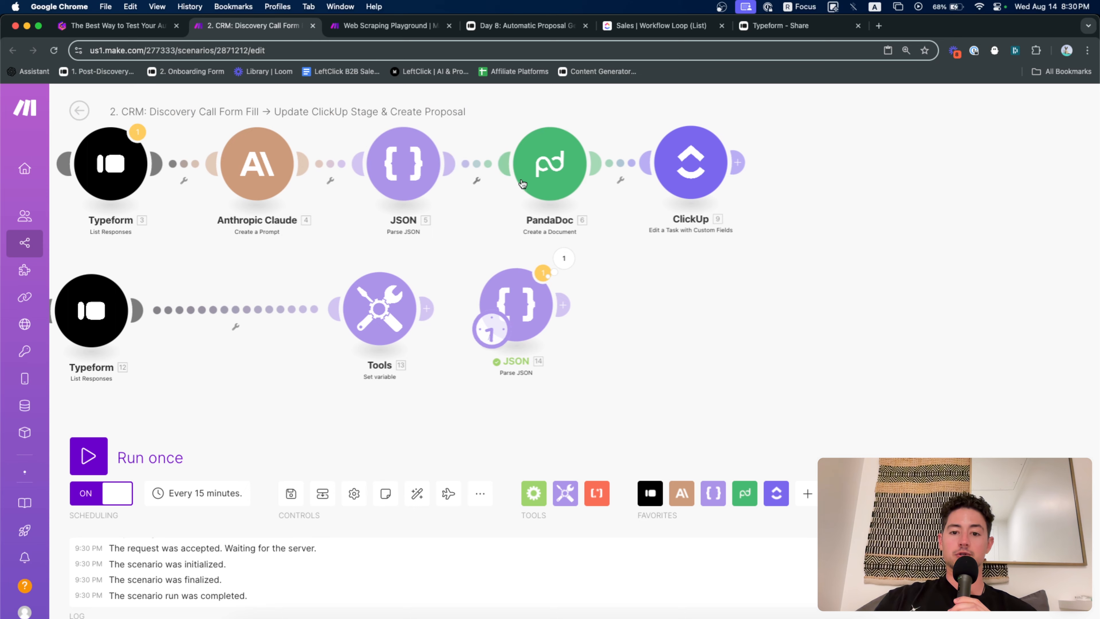
pyautogui.moveTo(416, 223); pyautogui.dragTo(611, 213)
pyautogui.click(117, 25)
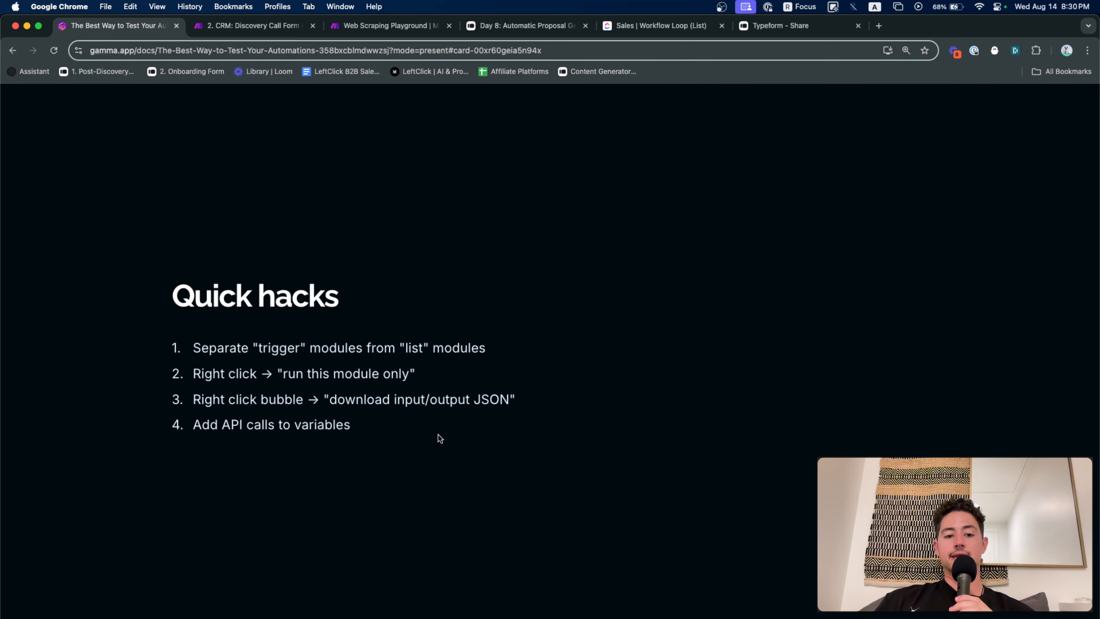
# Advance to the 'How do you iteratively test?' slide
pyautogui.press('Right')
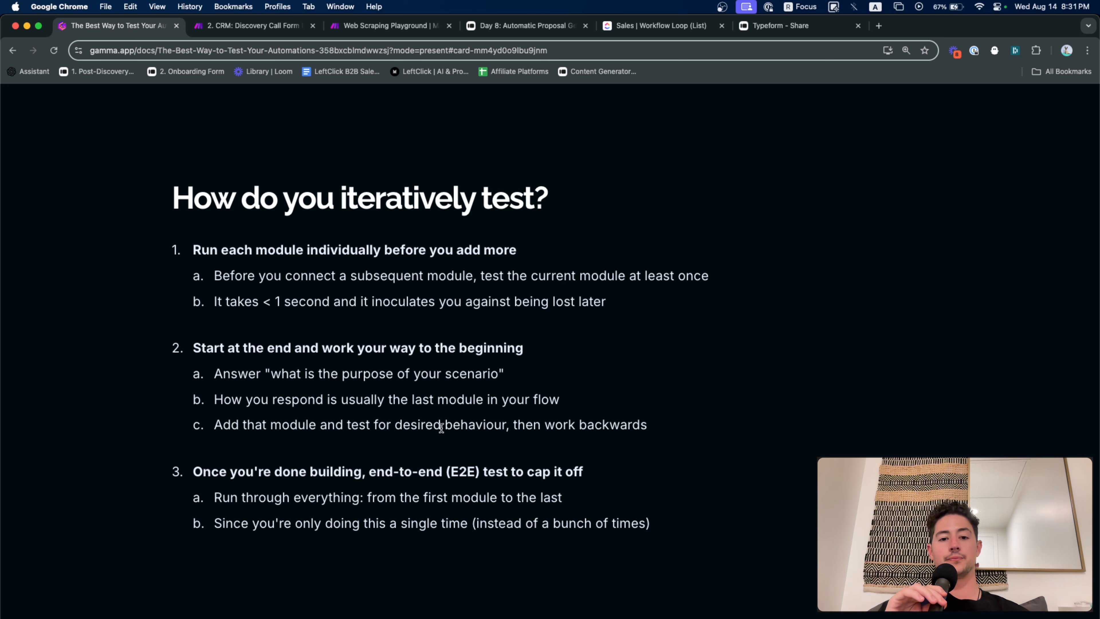
# Spotlight the 'respond in the last module' point, then return to the zoomed-out Make scenario
pyautogui.click(568, 395)
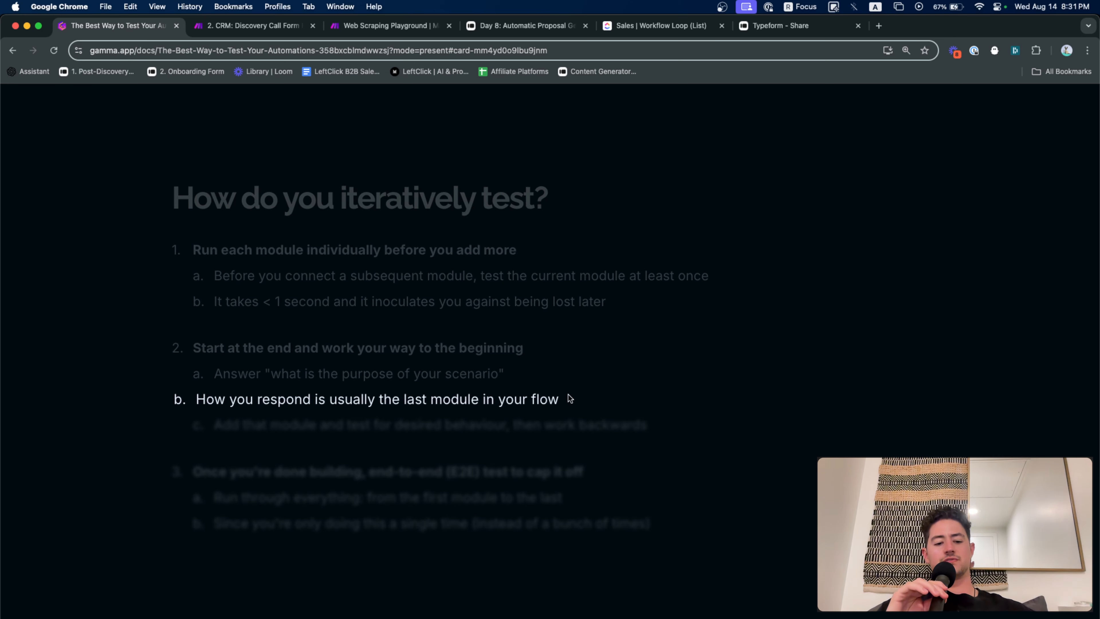
pyautogui.click(568, 398)
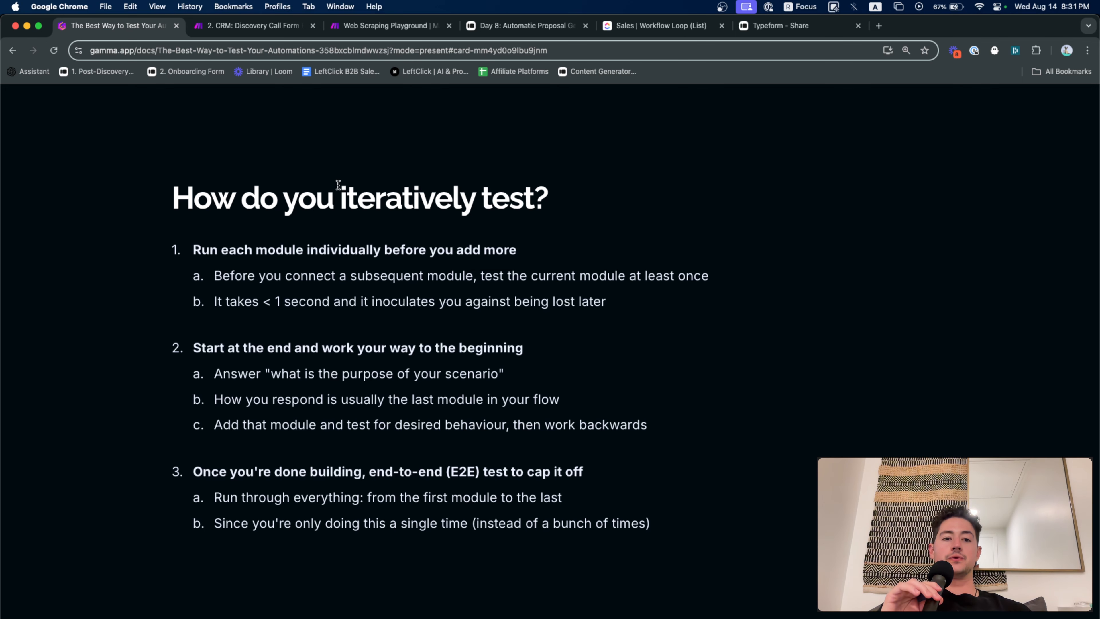
pyautogui.click(253, 26)
pyautogui.scroll(-5, 440, 265)
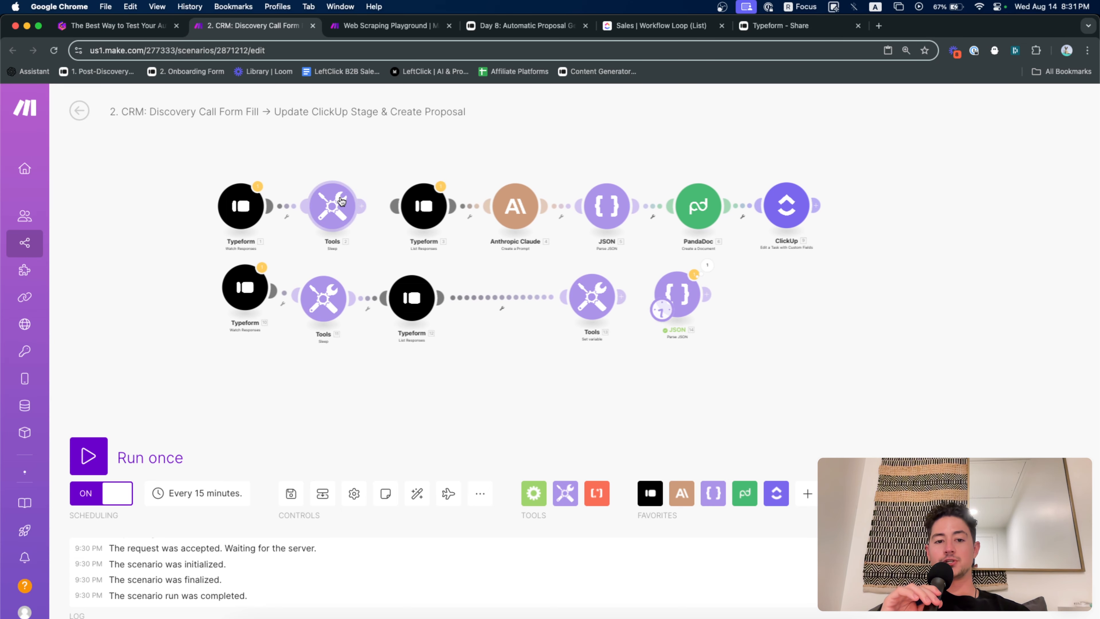
# Reconnect Tools 2 to Typeform 3 on the scenario canvas
pyautogui.moveTo(361, 205); pyautogui.dragTo(428, 202)
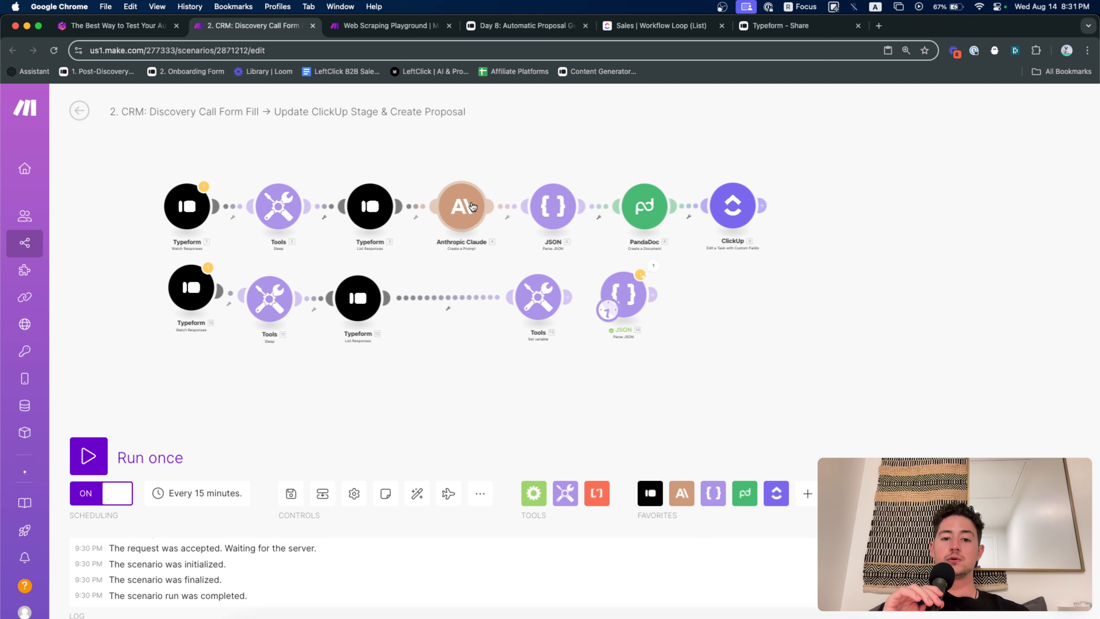
pyautogui.scroll(5, 471, 201)
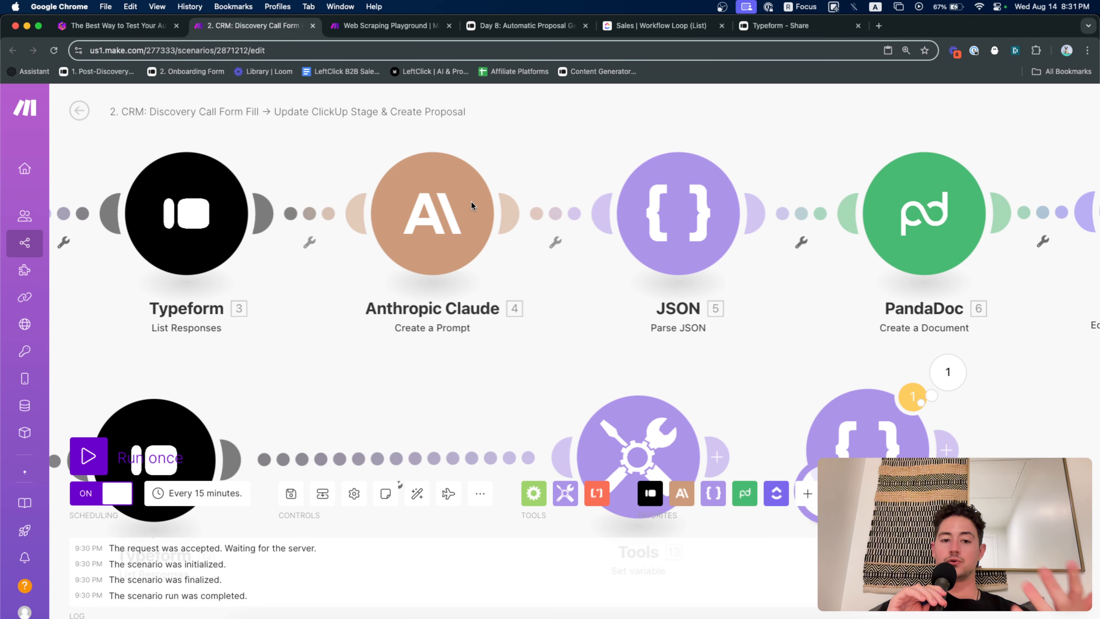
pyautogui.scroll(-5, 609, 346)
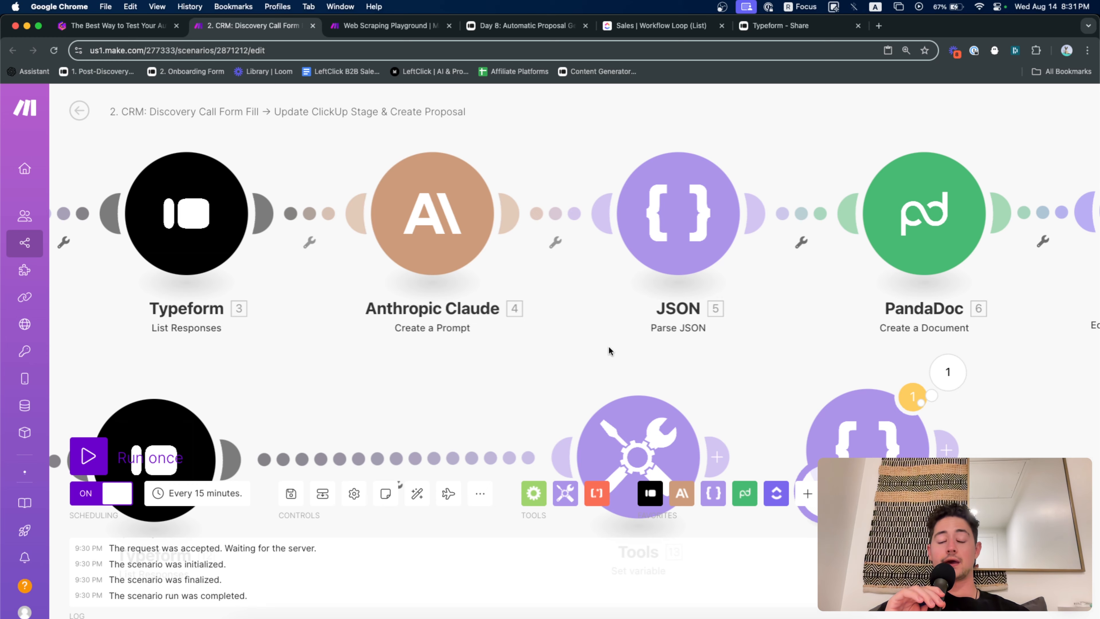
pyautogui.scroll(-2, 593, 334)
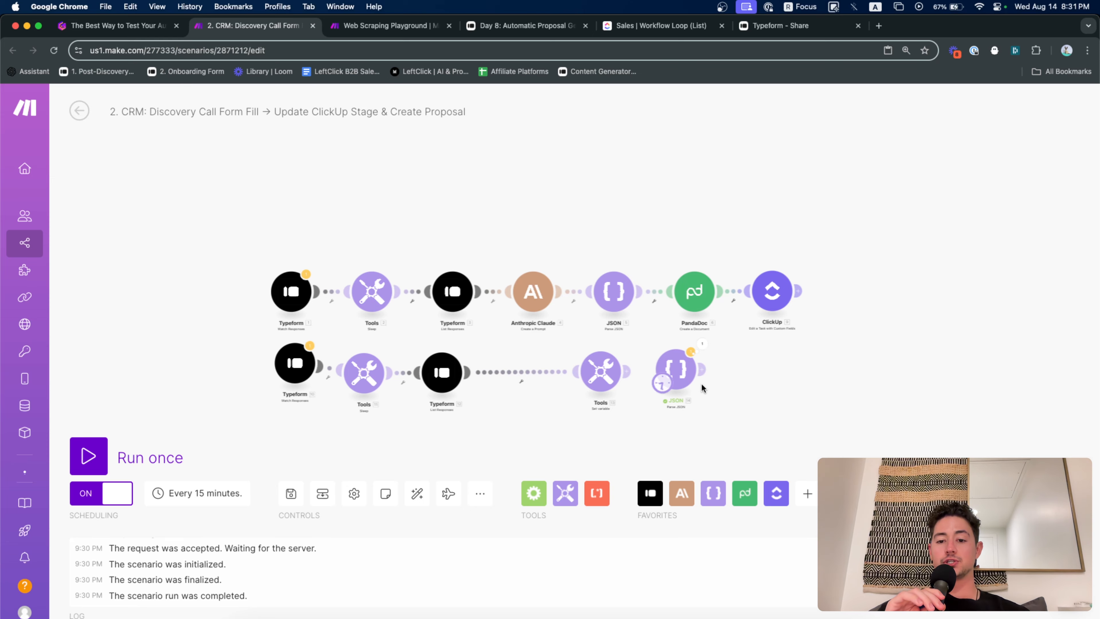
# Inspect JSON 14's parsed output: timeline, problem, solution and scope sections, then close it
pyautogui.click(702, 343)
pyautogui.click(768, 424)
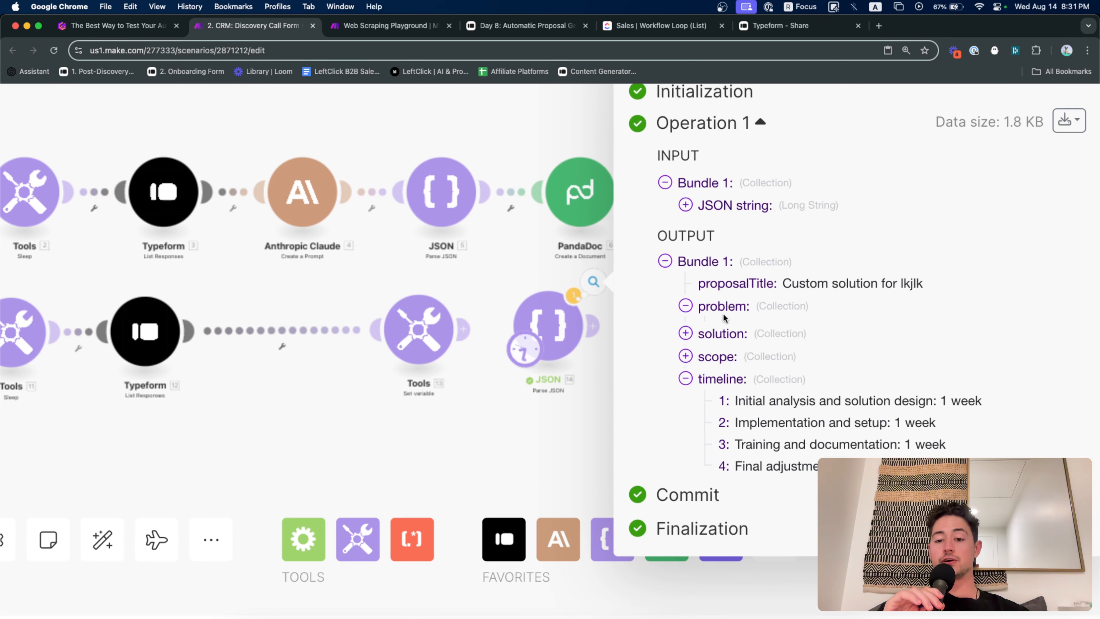
pyautogui.click(723, 312)
pyautogui.scroll(-2, 726, 318)
pyautogui.click(721, 427)
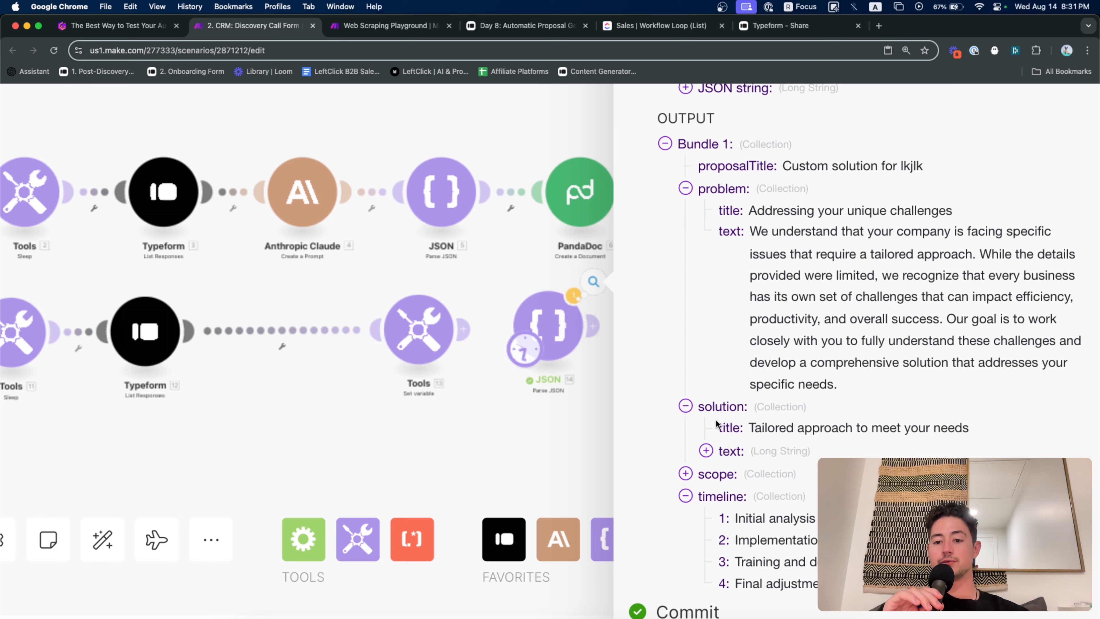
pyautogui.click(720, 453)
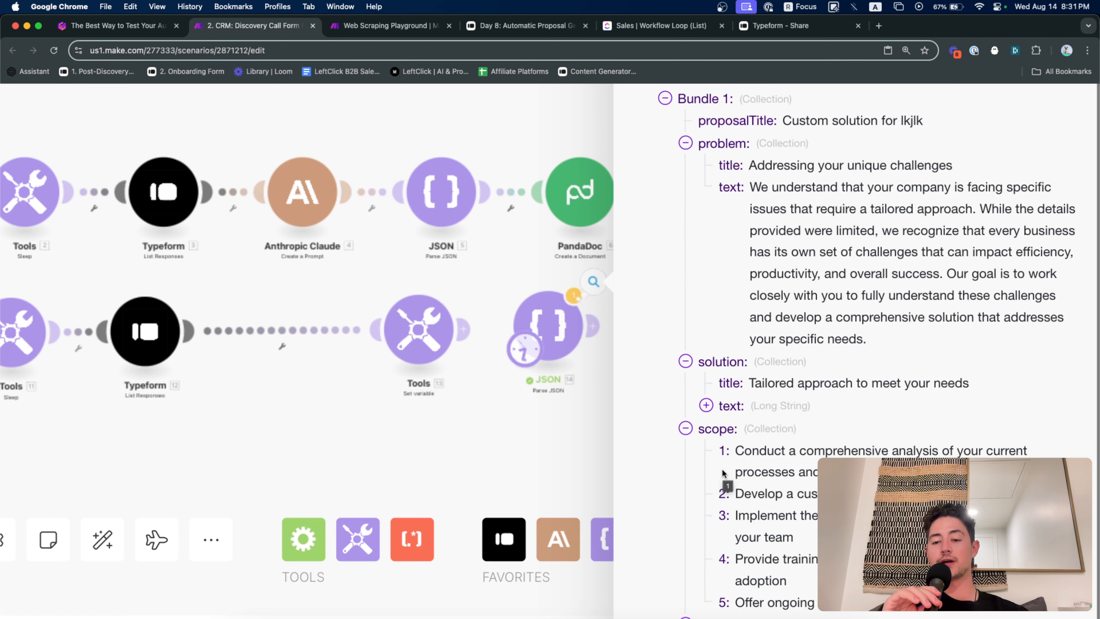
pyautogui.click(468, 298)
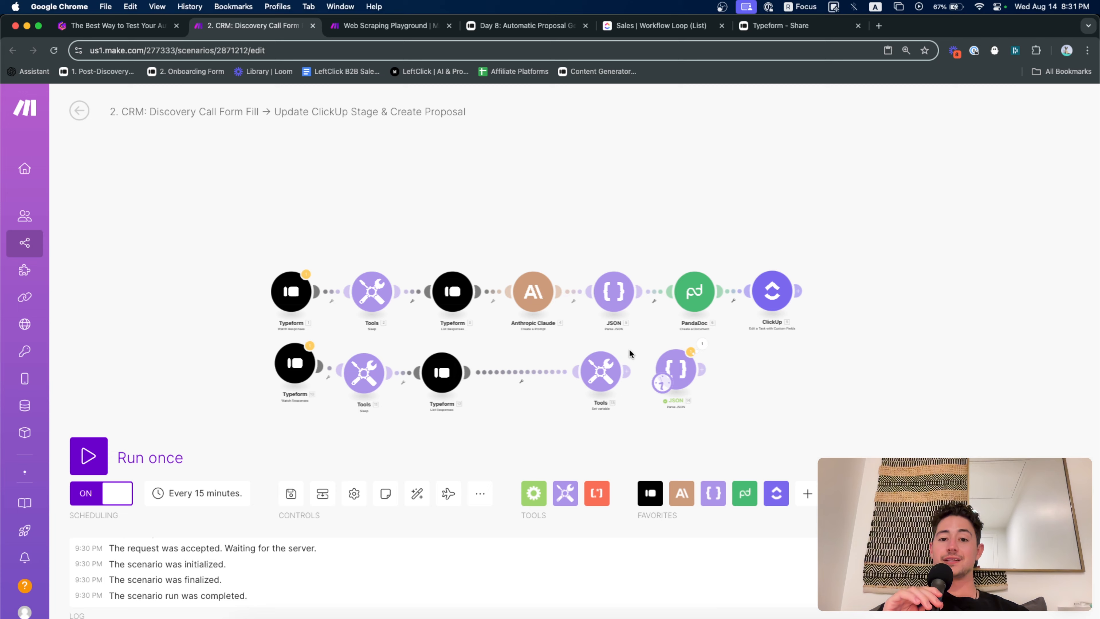
pyautogui.scroll(5, 629, 348)
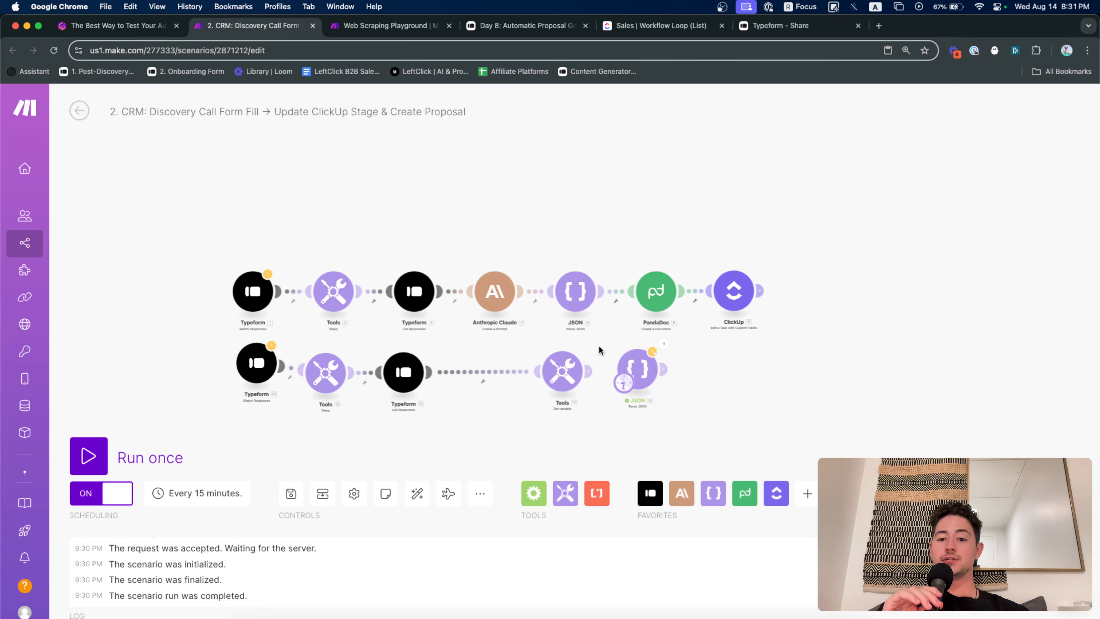
pyautogui.scroll(1, 650, 321)
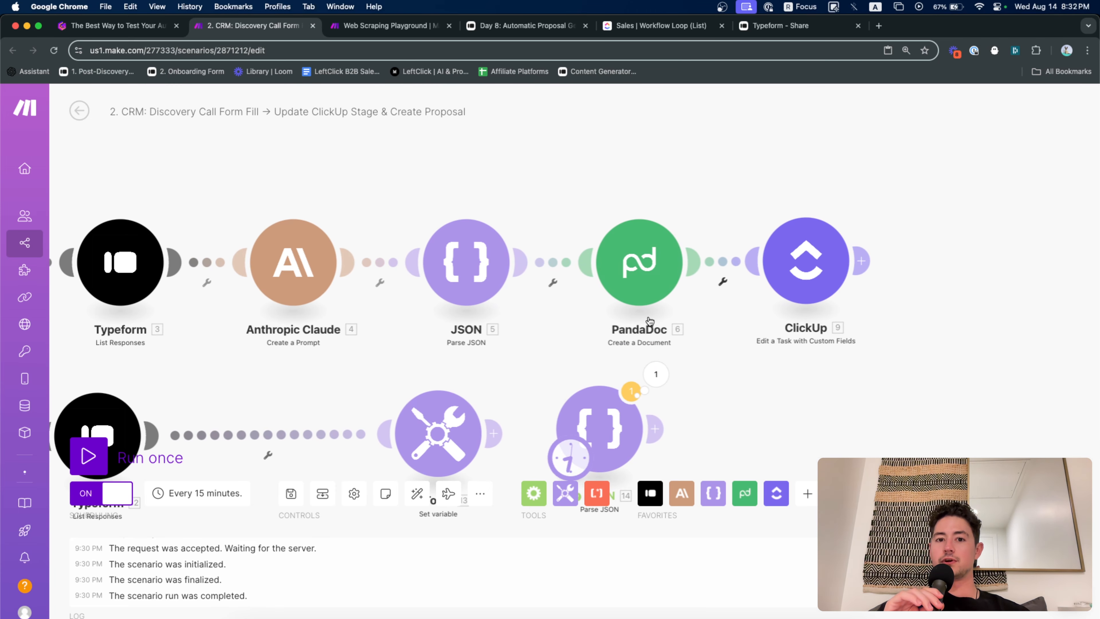
# In the ClickUp Sales list, open the first task's PandaDoc proposal link, then close it
pyautogui.click(634, 32)
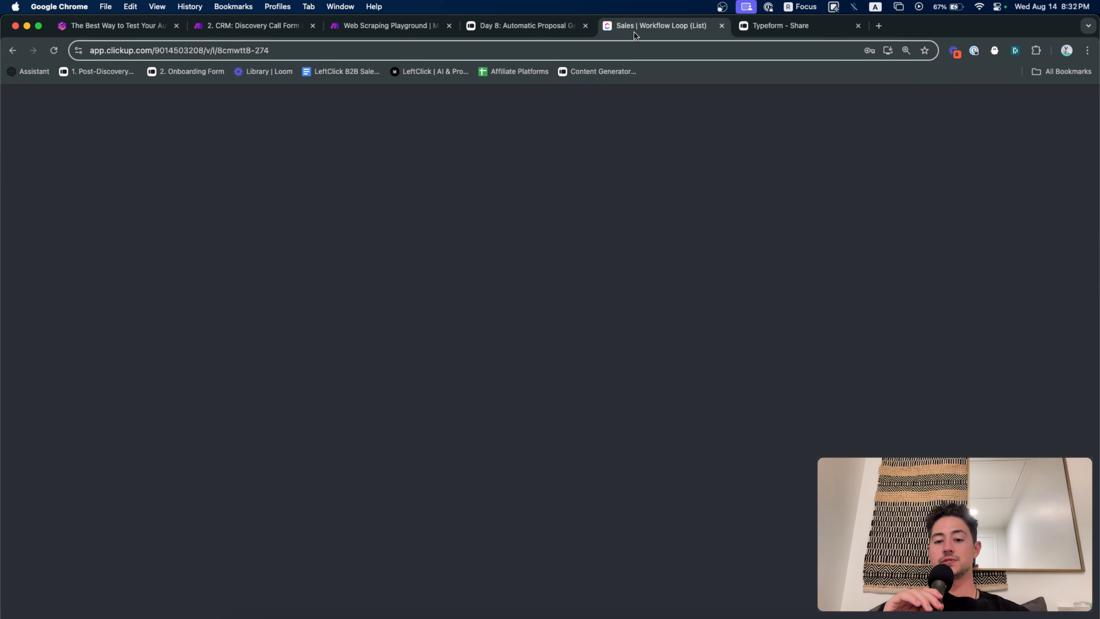
pyautogui.hscroll(5, 746, 299)
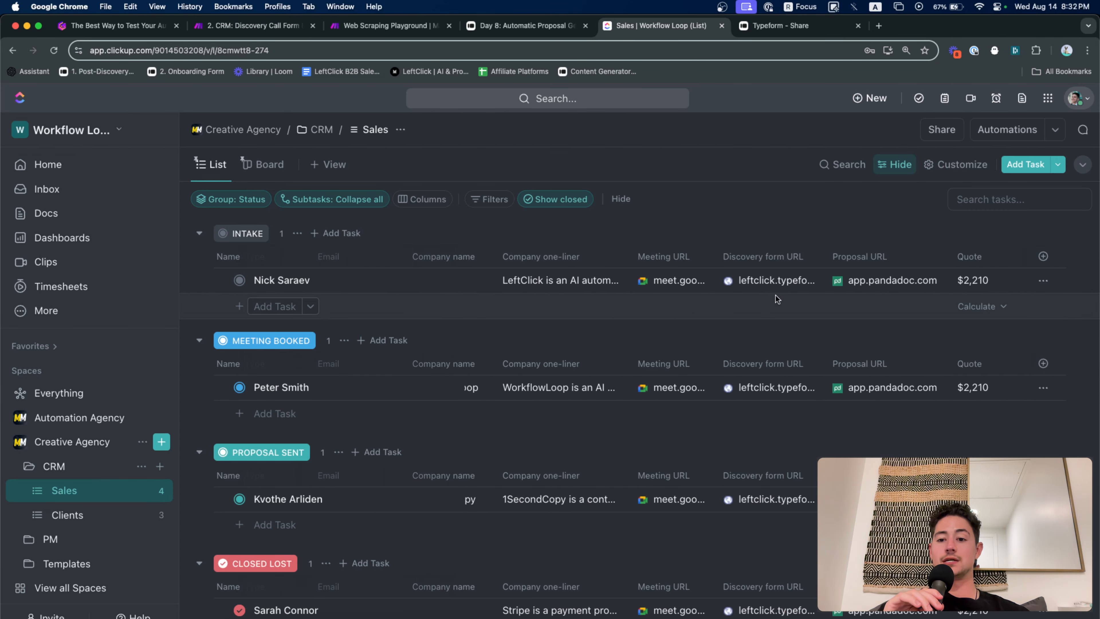
pyautogui.click(857, 282)
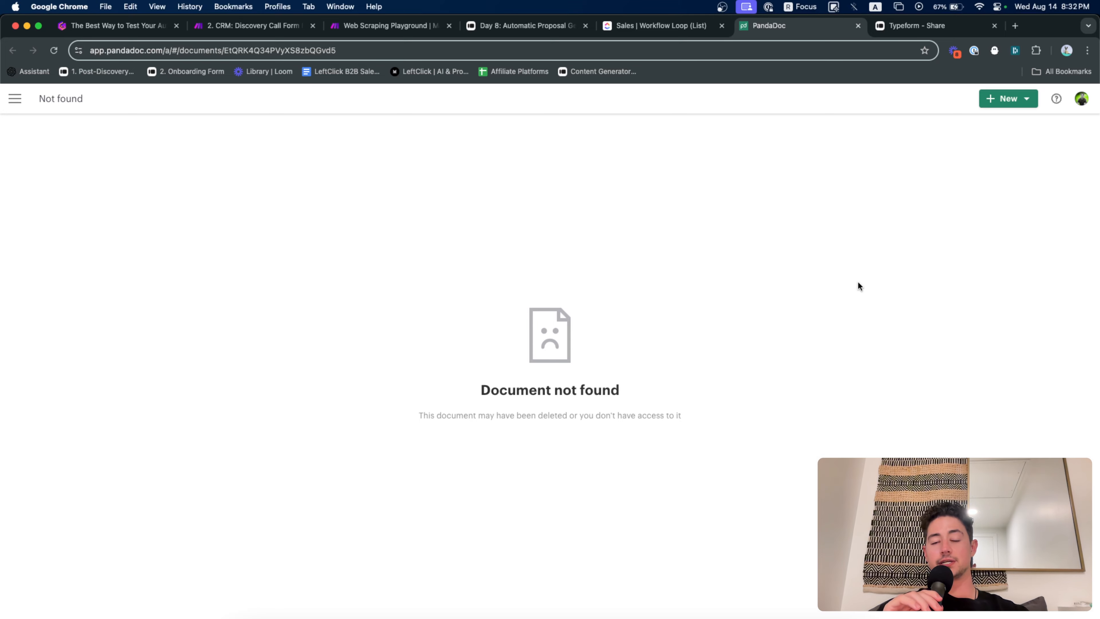
pyautogui.press('super+w')
# Copy the closed-lost deal's proposal link and load it in a new tab, showing 'Document not found'
pyautogui.scroll(-5, 868, 383)
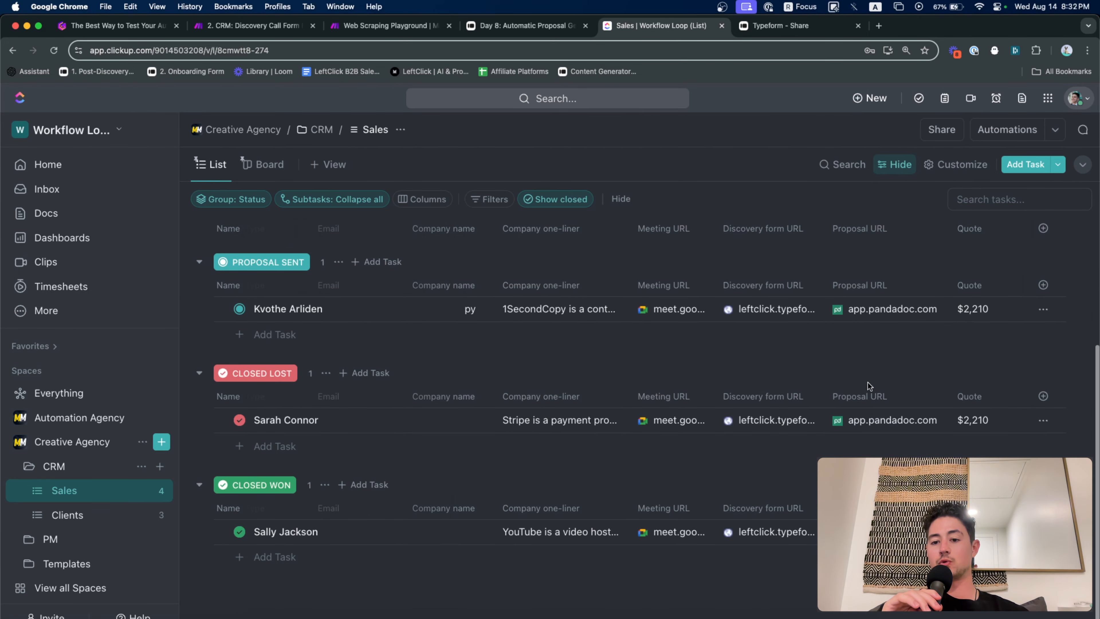
pyautogui.click(936, 423)
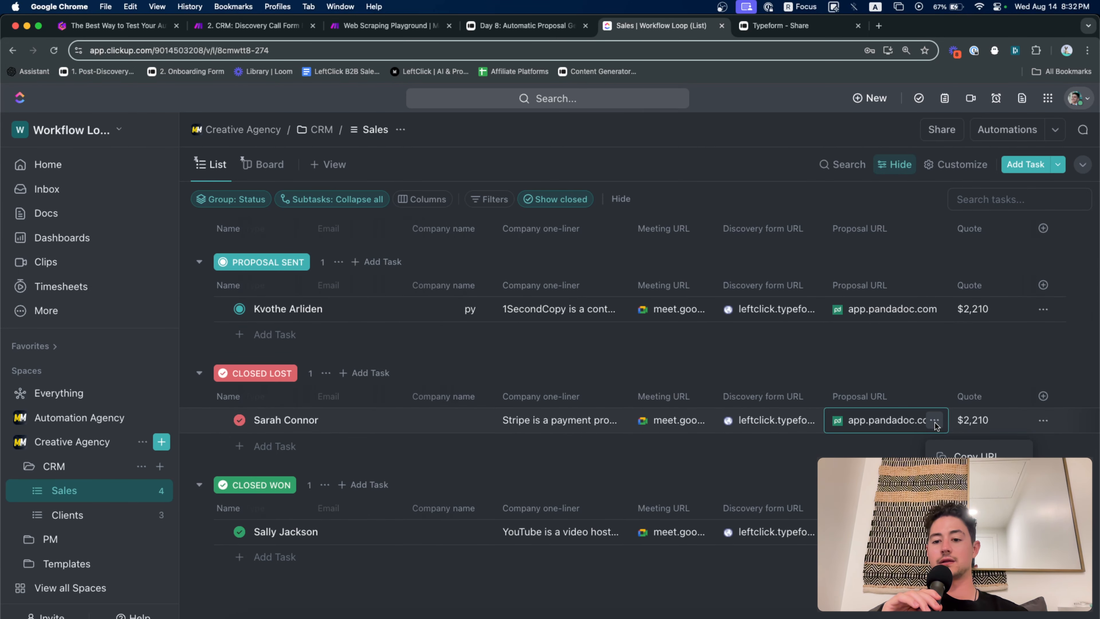
pyautogui.click(955, 460)
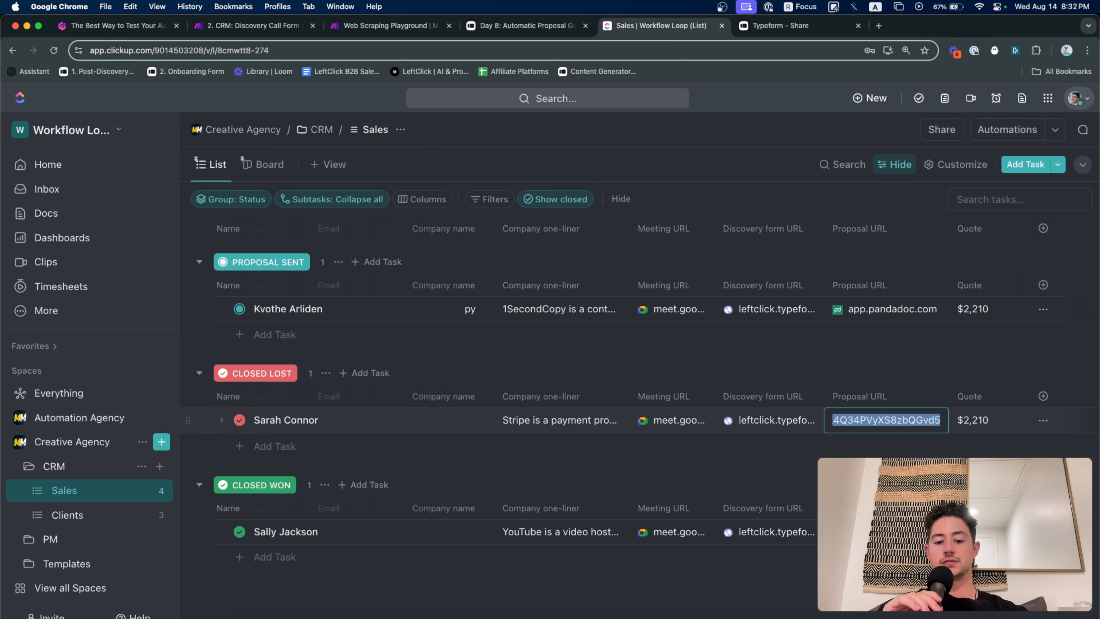
pyautogui.press('super+c')
pyautogui.press('super+t')
pyautogui.press('super+v')
pyautogui.press('Return')
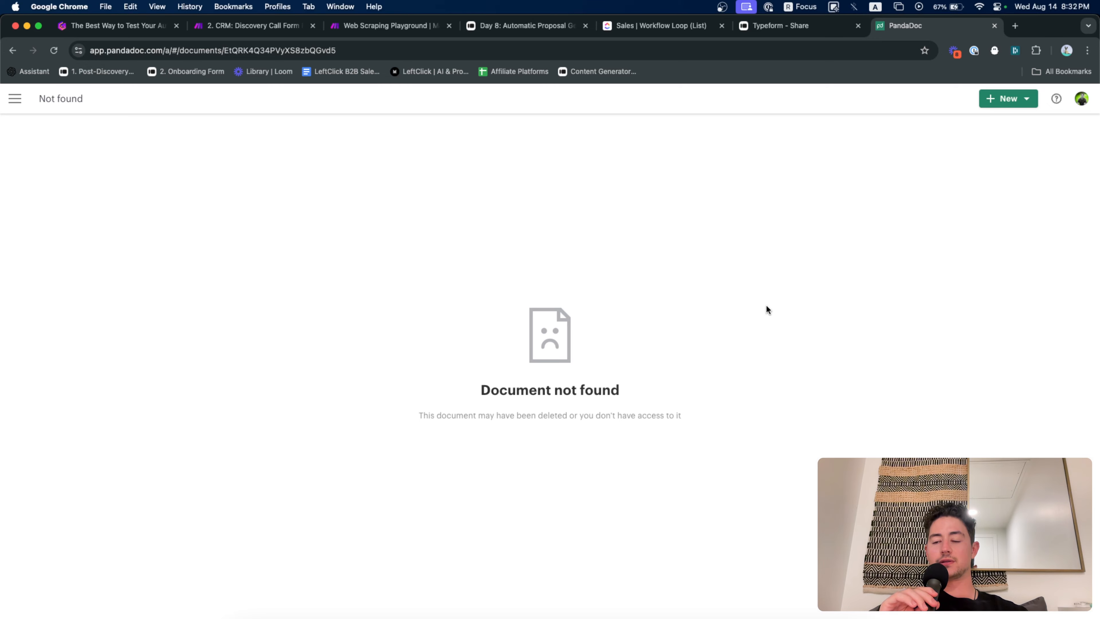
# Open the Workflow Loop Proposal Template from PandaDoc's 3. Make Money With Make Assets folder
pyautogui.click(15, 98)
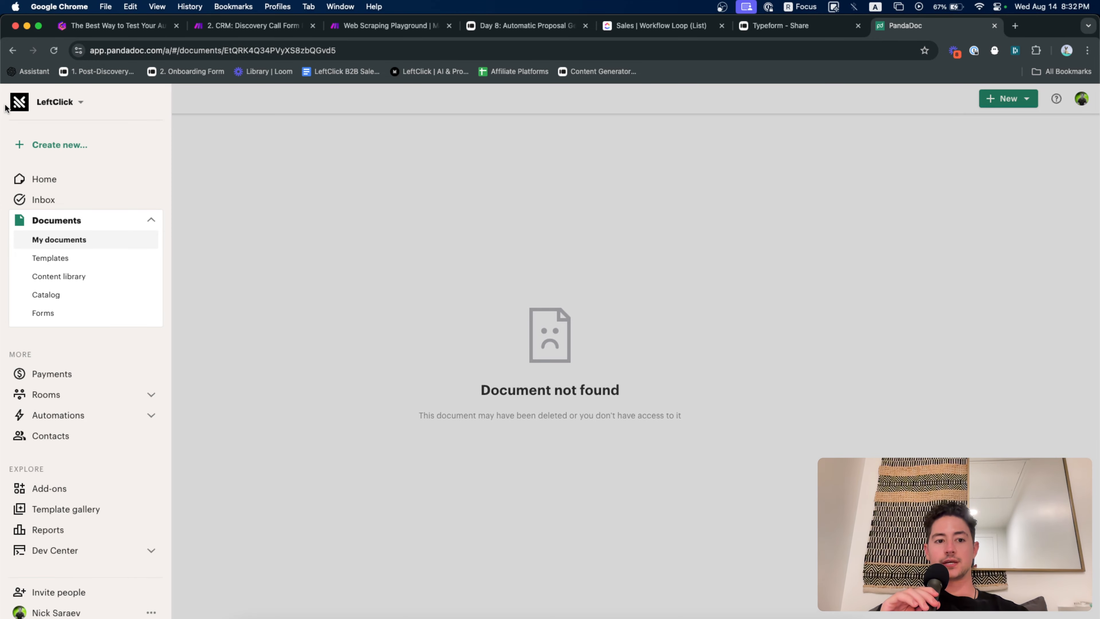
pyautogui.click(86, 258)
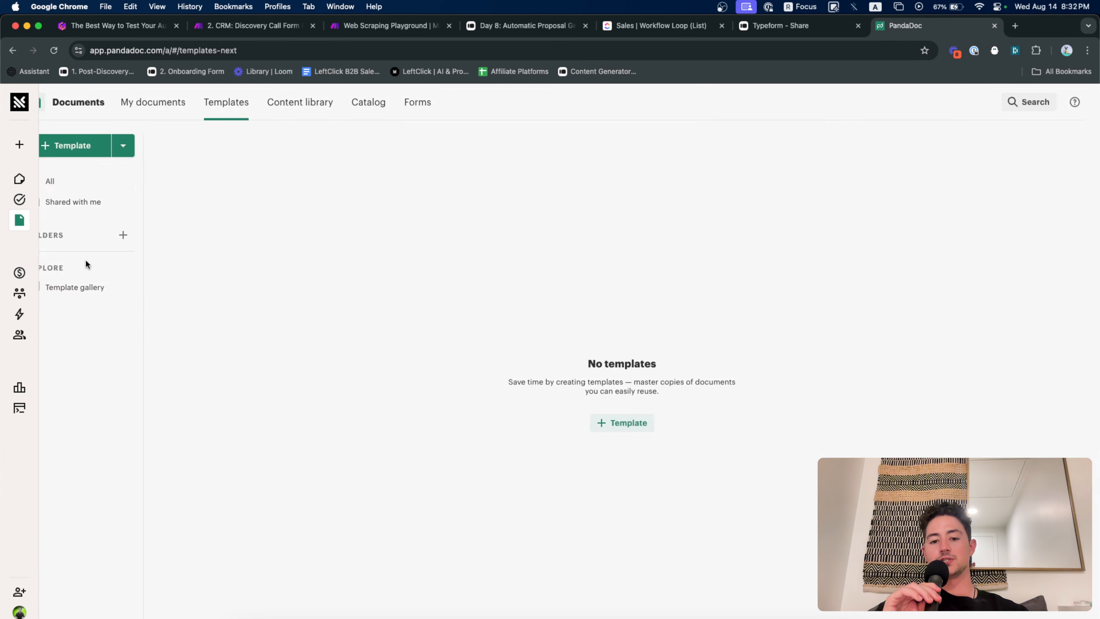
pyautogui.click(270, 281)
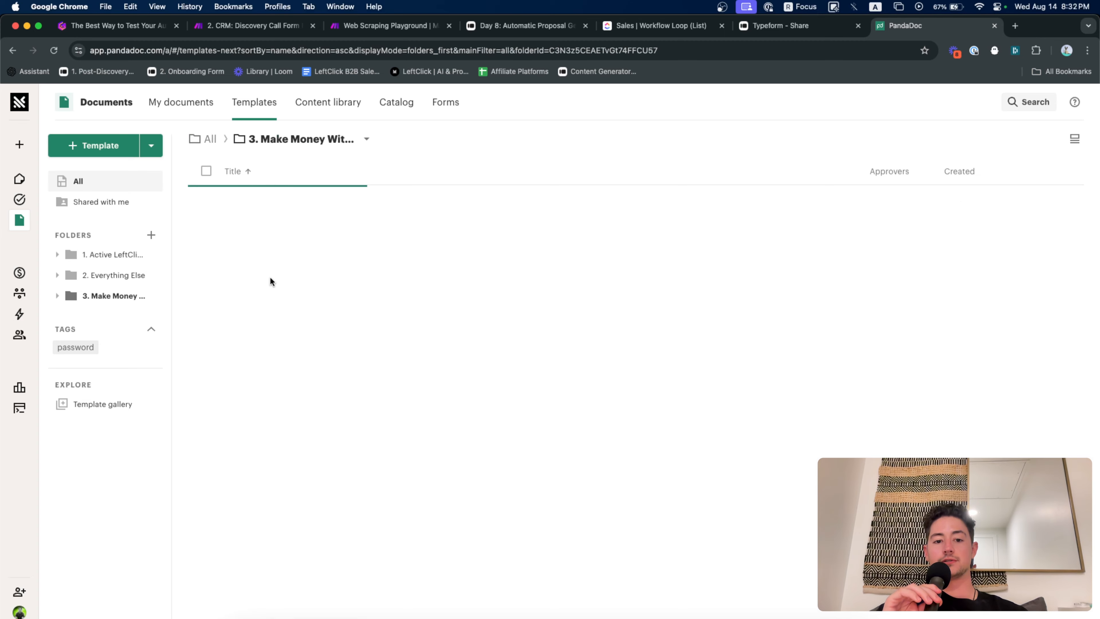
pyautogui.click(314, 209)
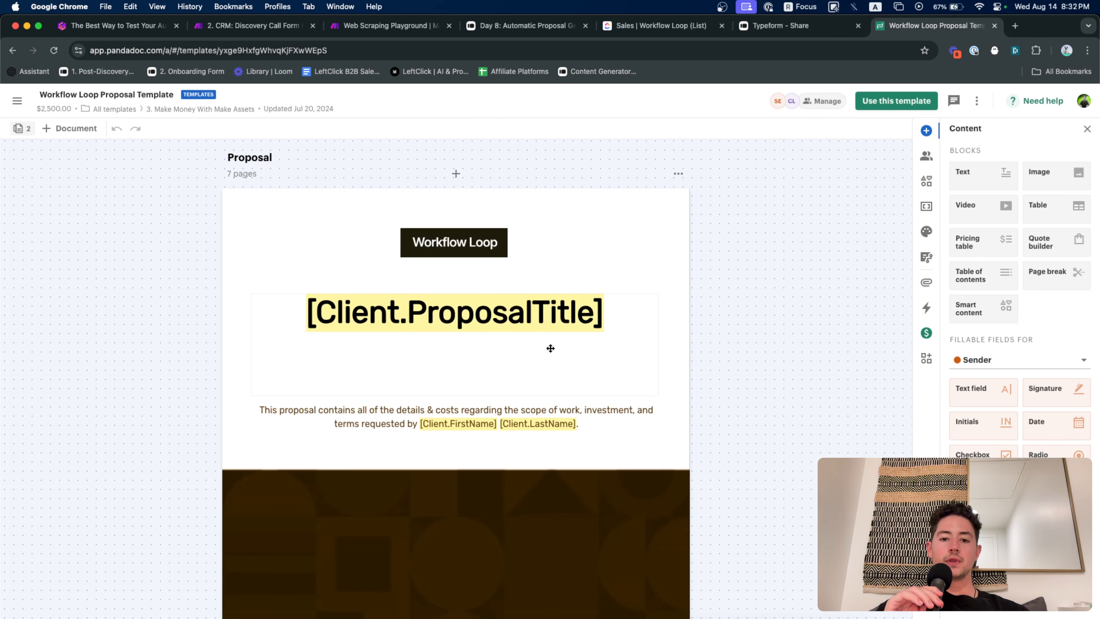
# Scroll through the template's pages, then return to the Make scenario
pyautogui.scroll(-5, 549, 346)
pyautogui.scroll(-15, 528, 241)
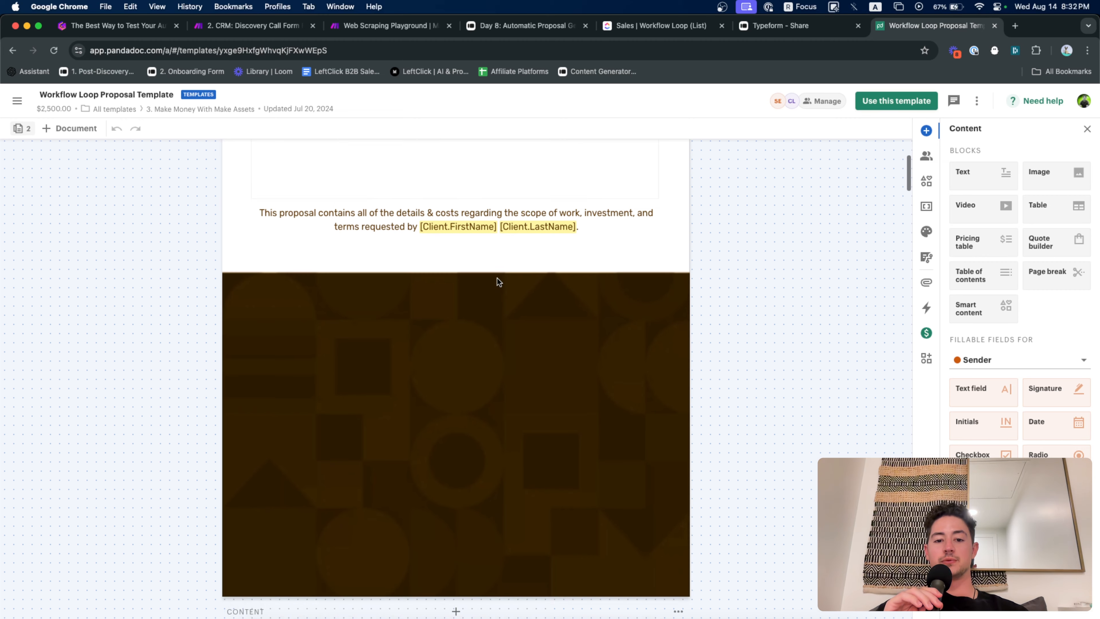
pyautogui.scroll(-10, 352, 293)
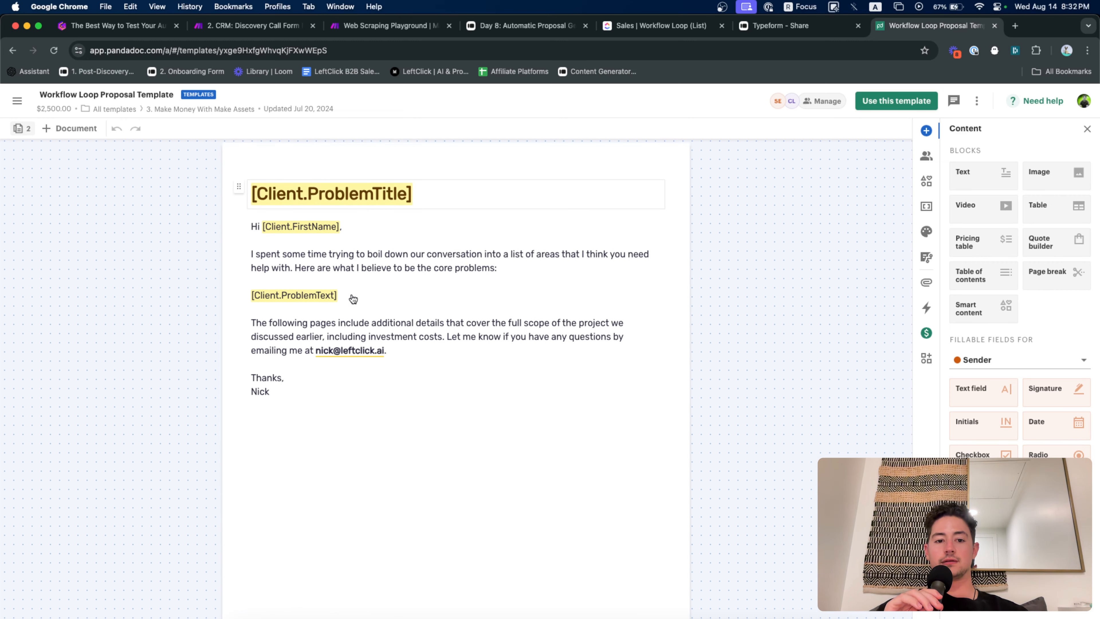
pyautogui.scroll(-15, 418, 309)
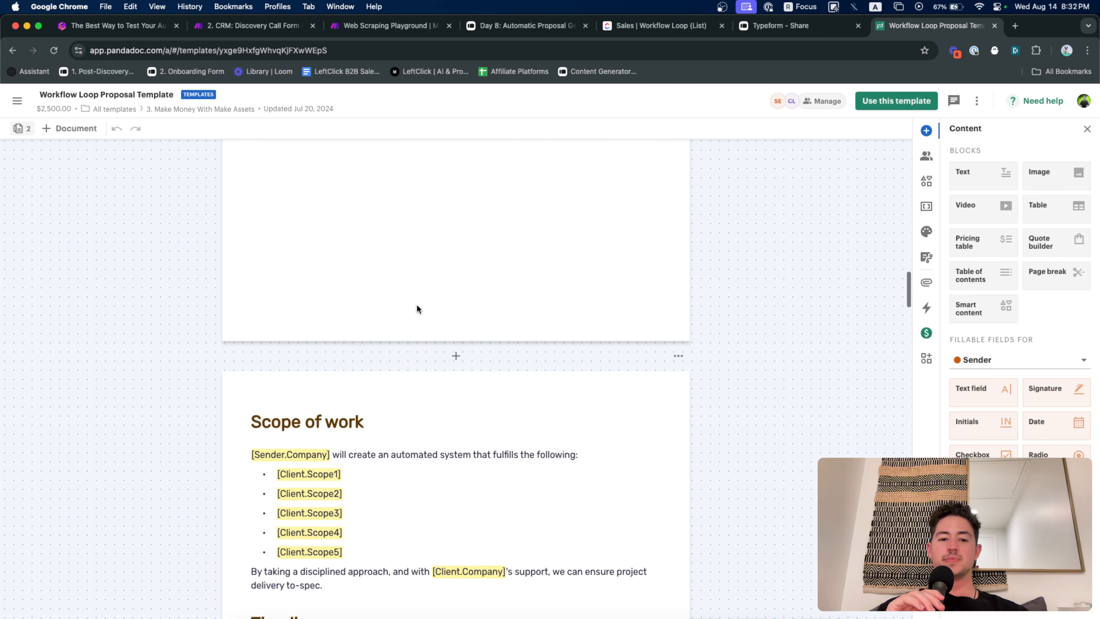
pyautogui.scroll(-15, 416, 308)
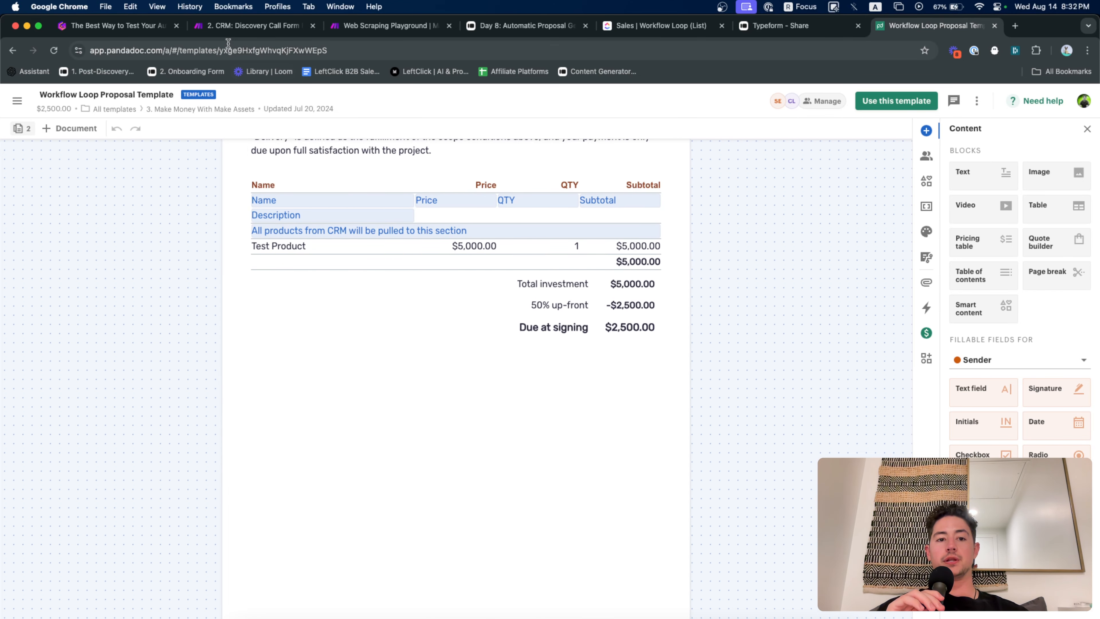
pyautogui.click(224, 31)
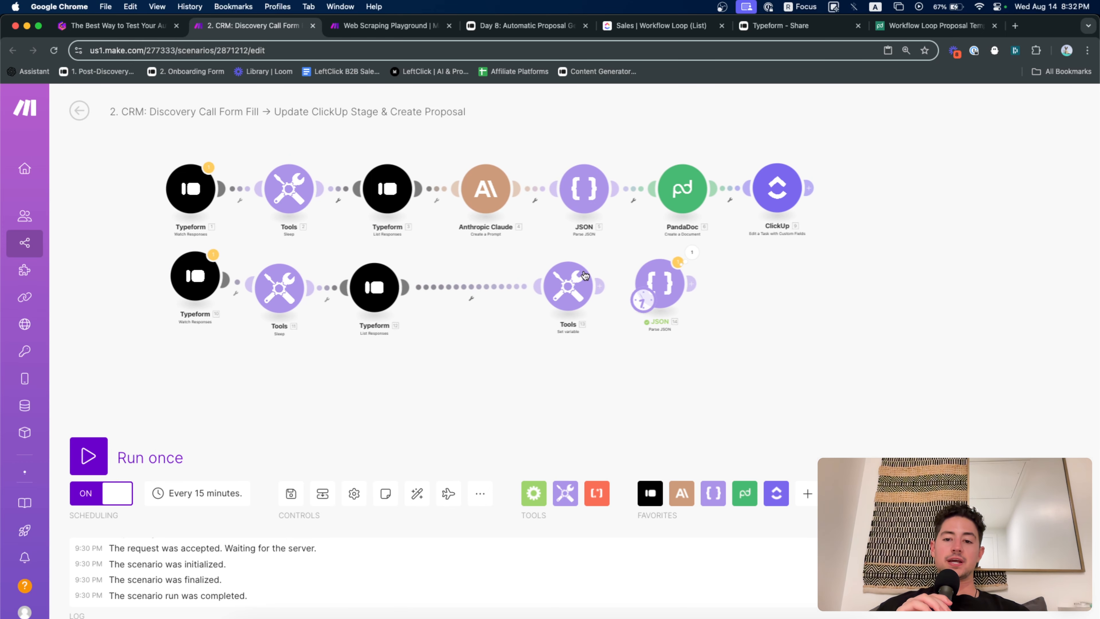
# Box-select and delete the five second-row modules, then switch to the Gamma presentation
pyautogui.moveTo(750, 336); pyautogui.dragTo(59, 250)
pyautogui.press('Delete')
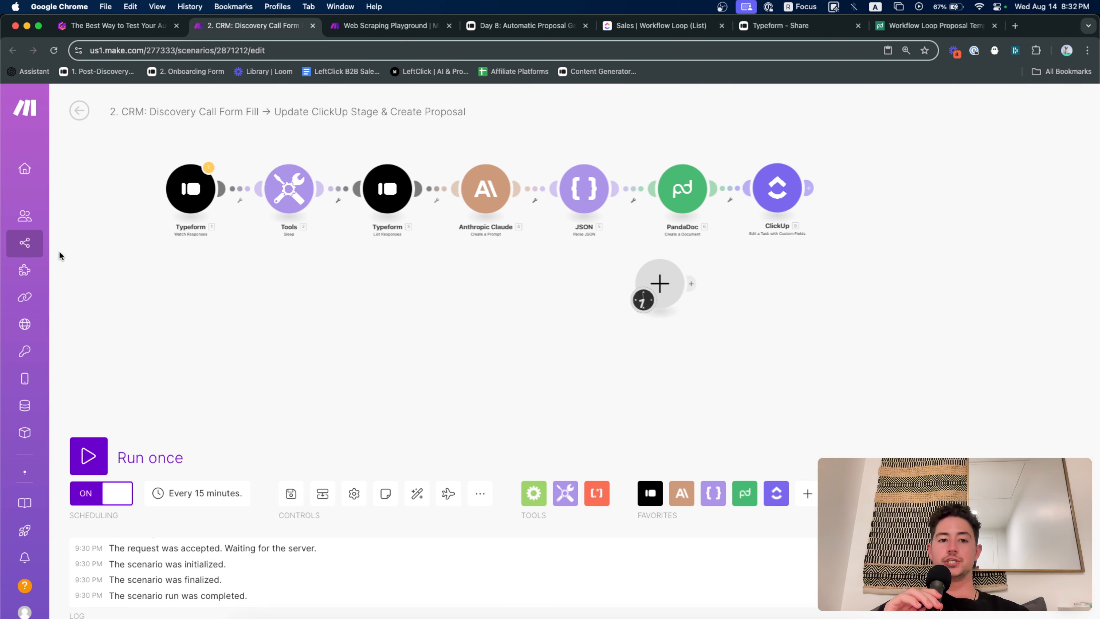
pyautogui.hotkey('ctrl', 'shift', 'Tab')
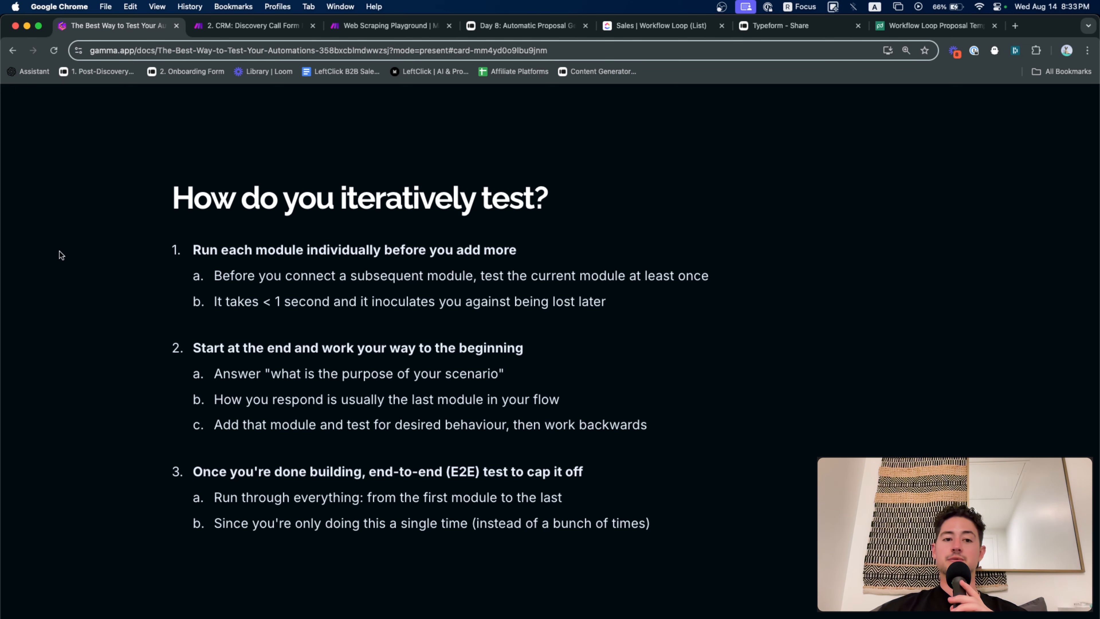
# Return from Gamma's iterative testing slide to the Make scenario
pyautogui.click(233, 27)
pyautogui.scroll(5, 276, 180)
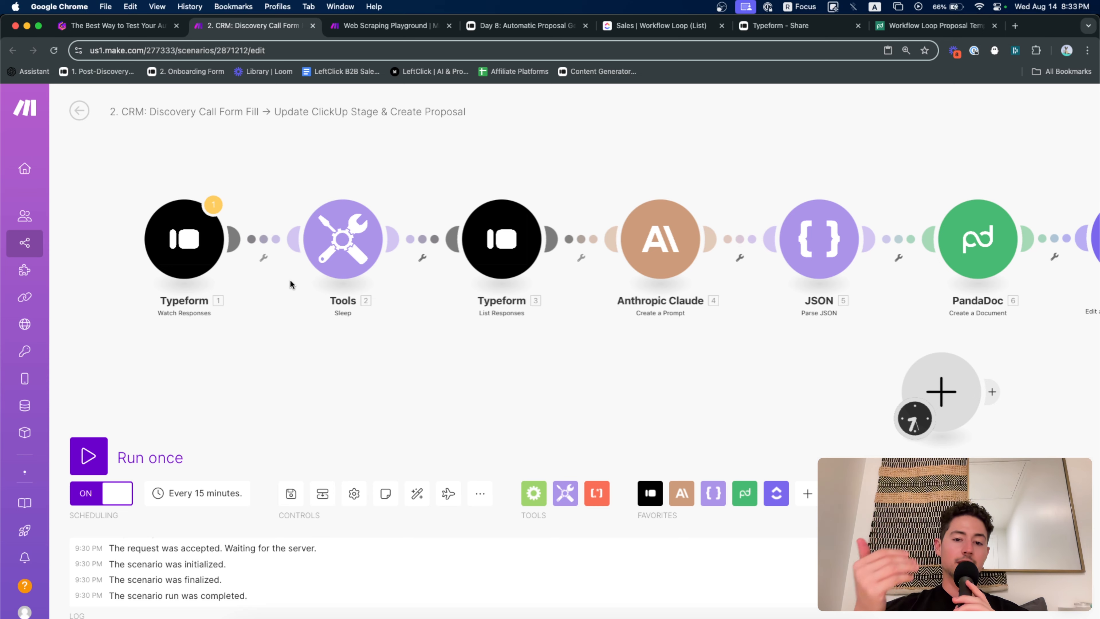
# Add an instant Typeform Watch Responses trigger using the Proposal Generator for Workflow Loop hook
pyautogui.hscroll(10, 437, 359)
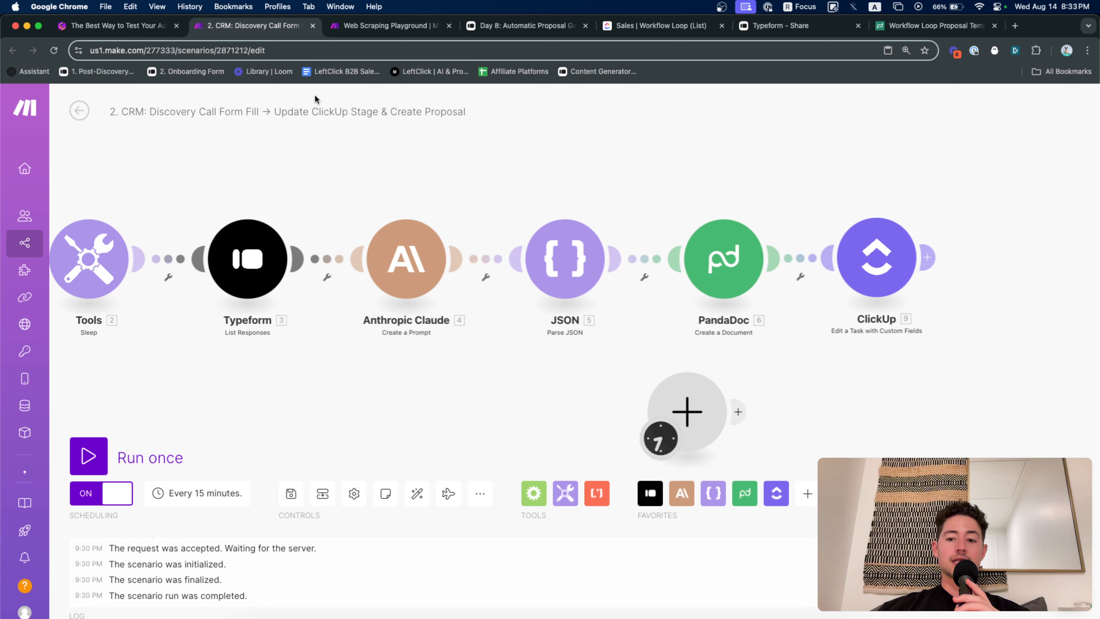
pyautogui.hscroll(-5, 921, 355)
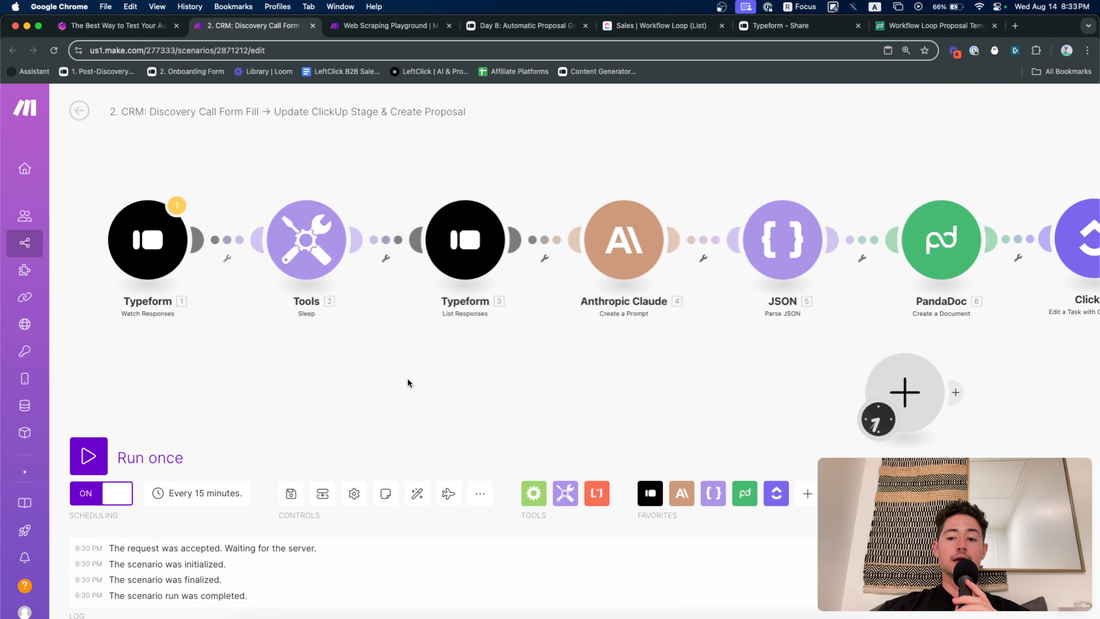
pyautogui.moveTo(590, 374); pyautogui.dragTo(700, 337)
pyautogui.moveTo(1003, 344); pyautogui.dragTo(249, 339)
pyautogui.click(251, 341)
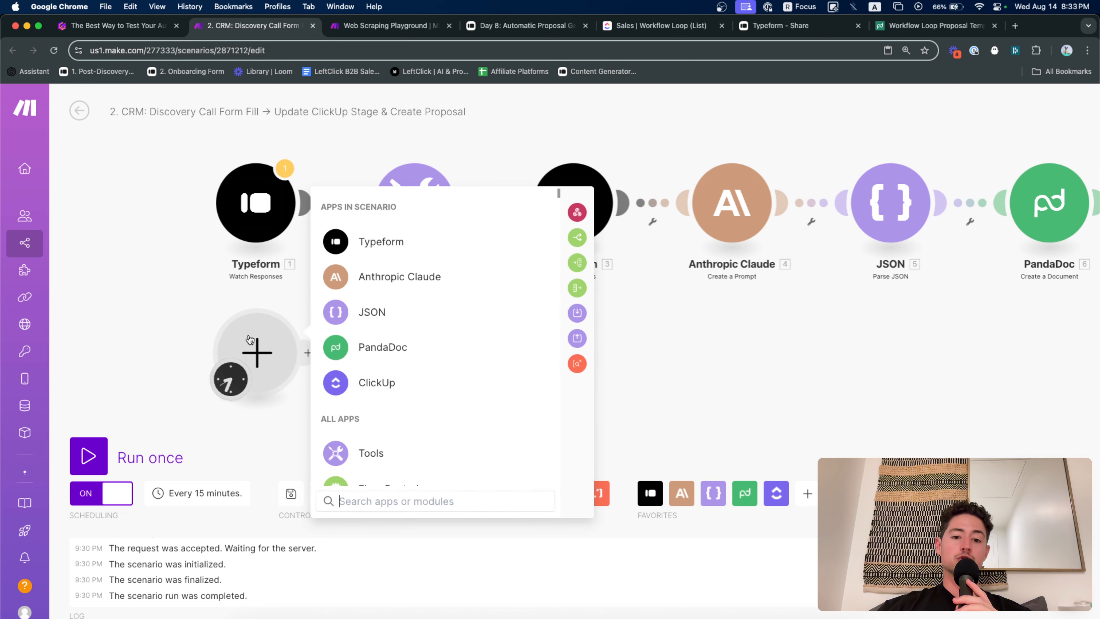
pyautogui.click(345, 247)
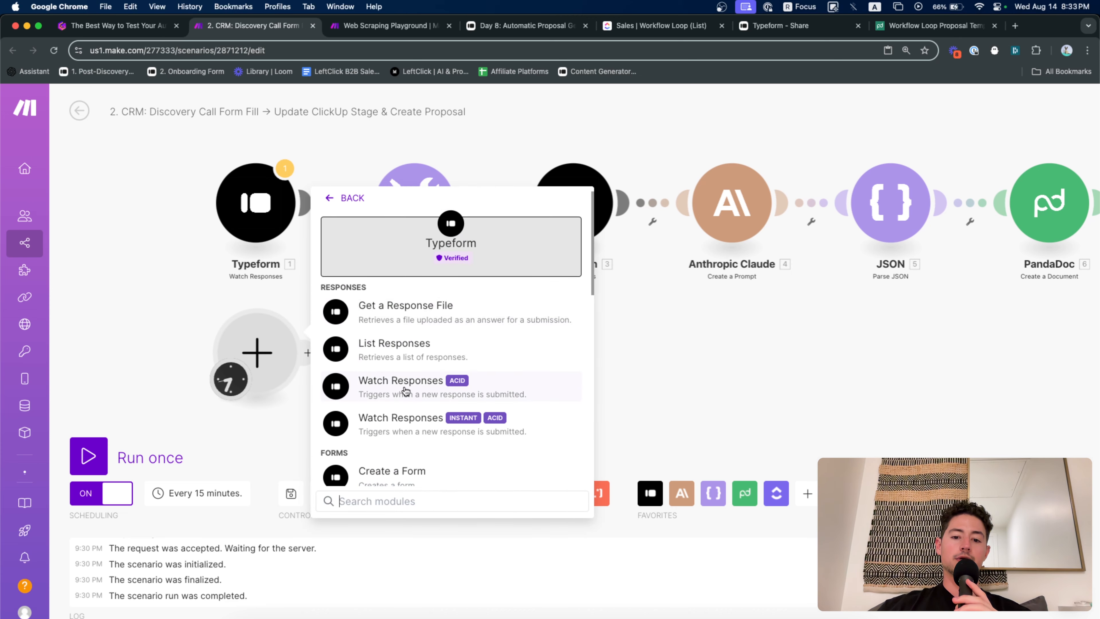
pyautogui.click(409, 420)
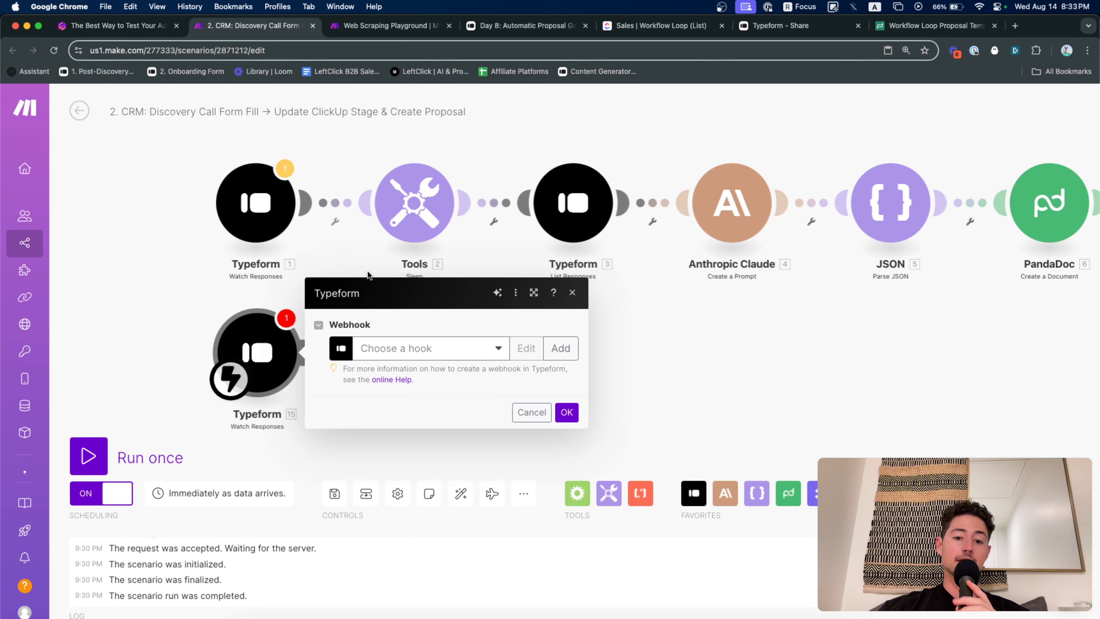
pyautogui.click(466, 356)
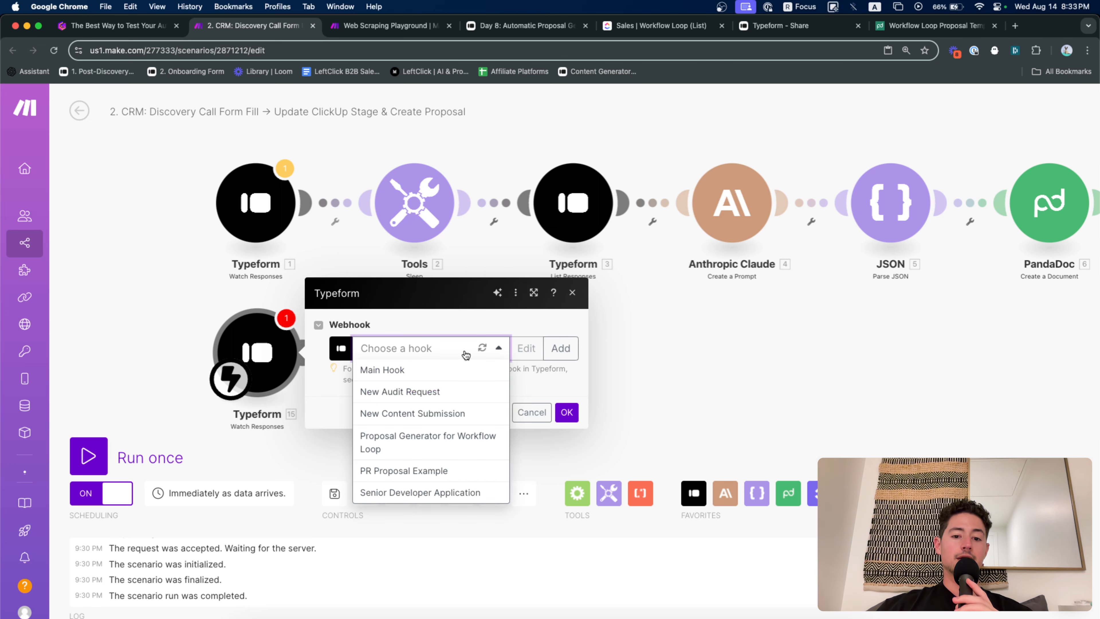
pyautogui.click(456, 435)
pyautogui.click(566, 428)
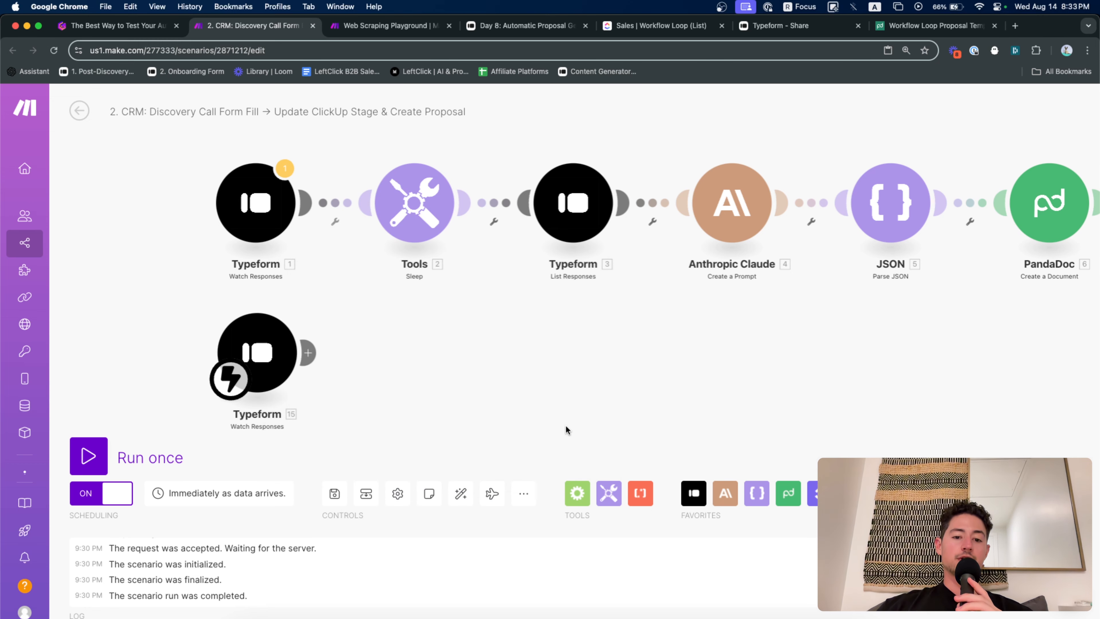
# Run only the new Typeform 15 trigger, check the Typeform share page, then stop the run
pyautogui.rightClick(333, 336)
pyautogui.click(389, 373)
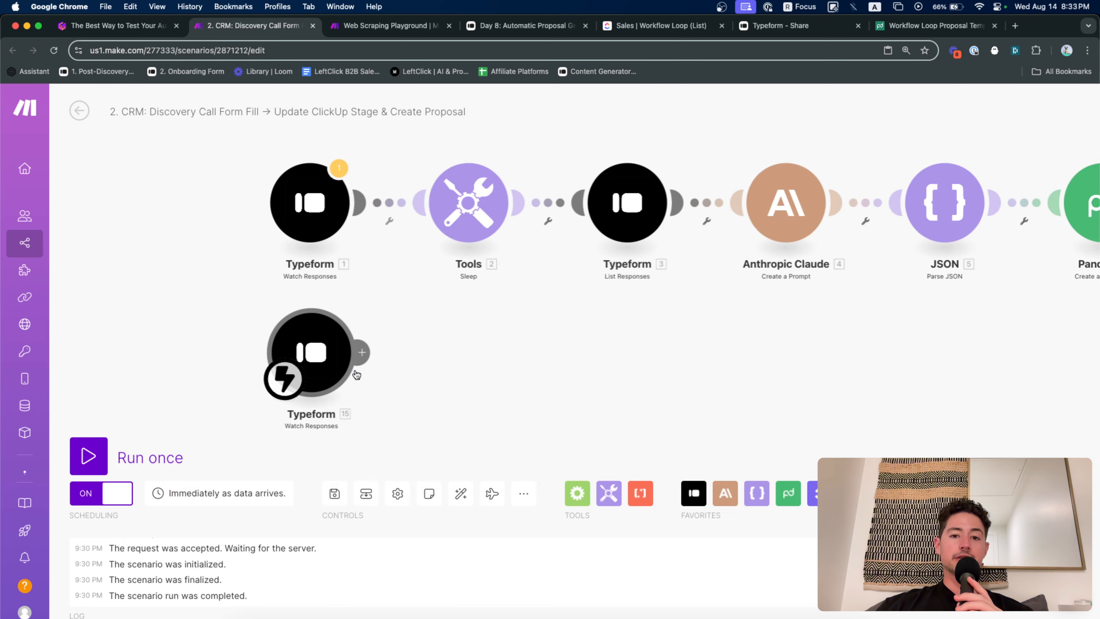
pyautogui.click(768, 27)
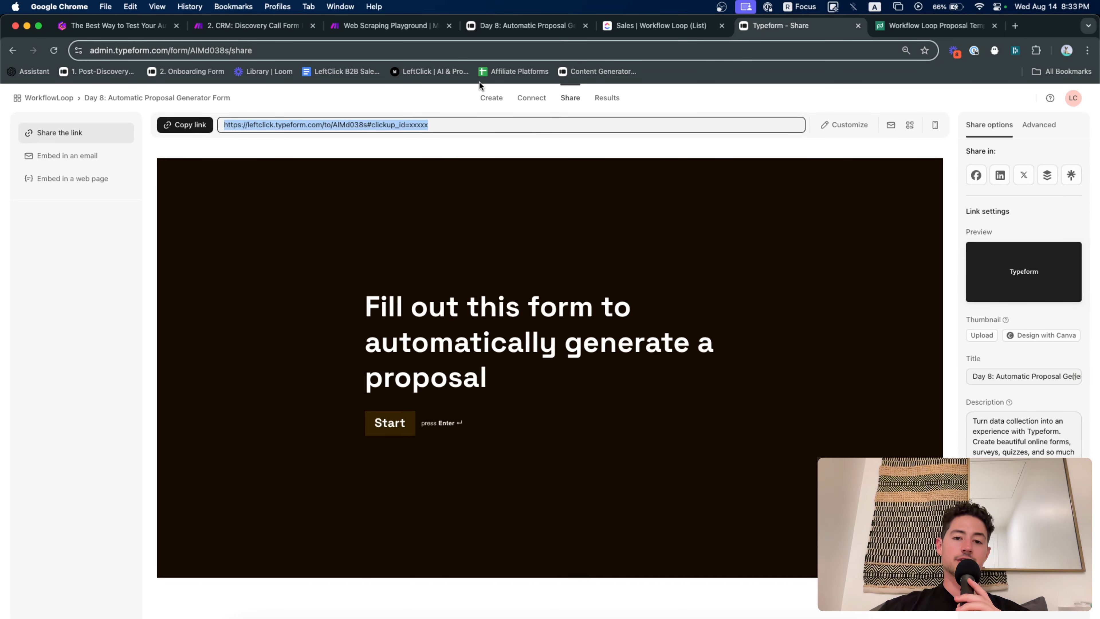
pyautogui.click(270, 29)
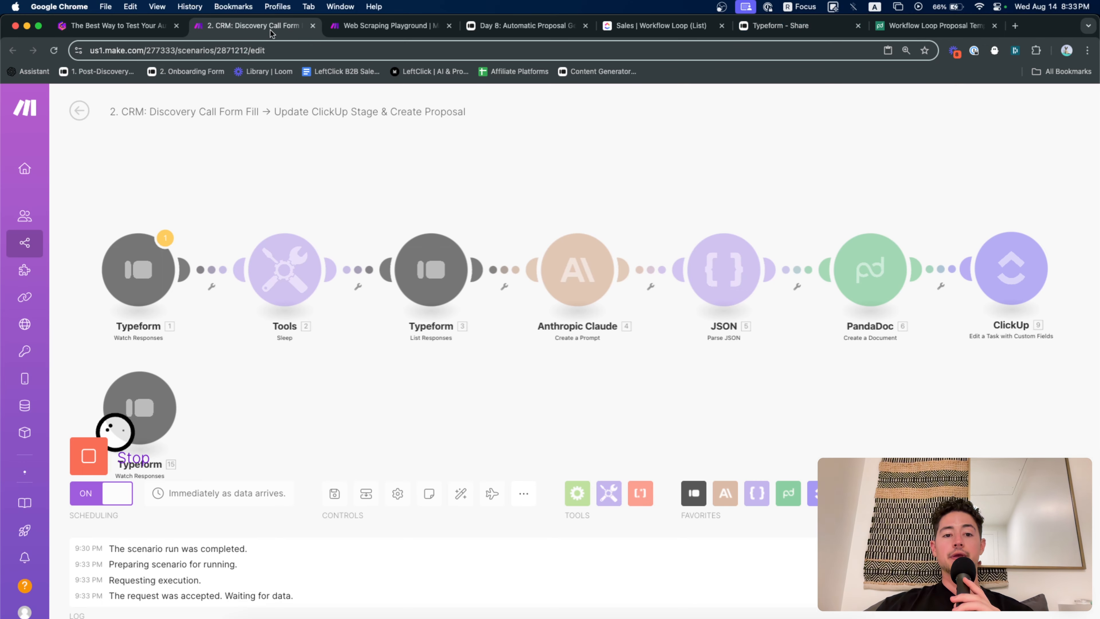
pyautogui.click(89, 456)
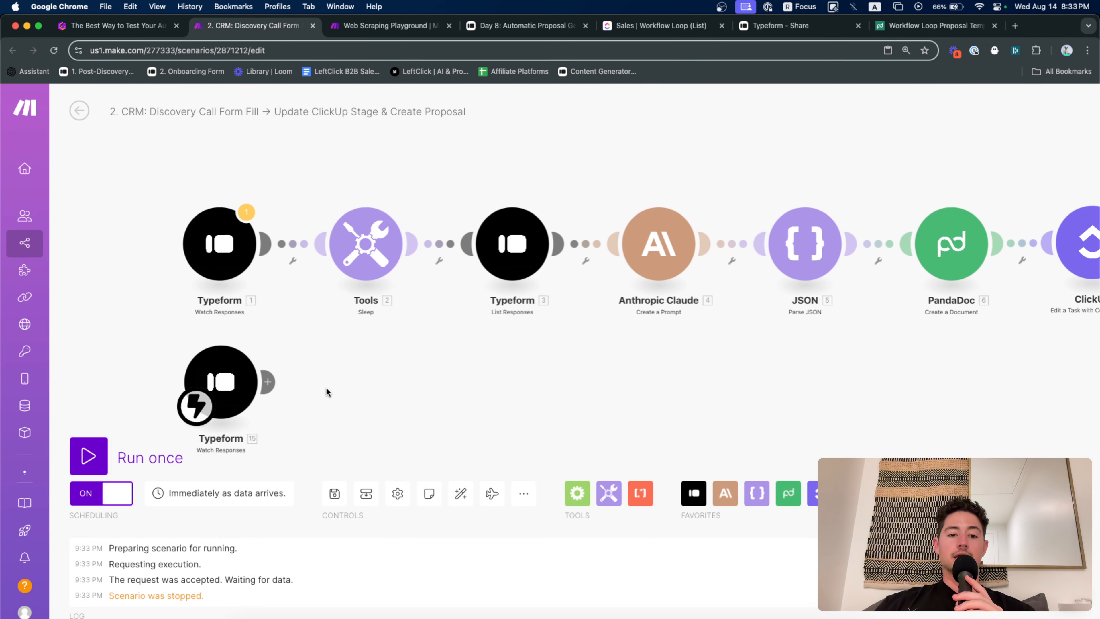
pyautogui.scroll(2, 297, 374)
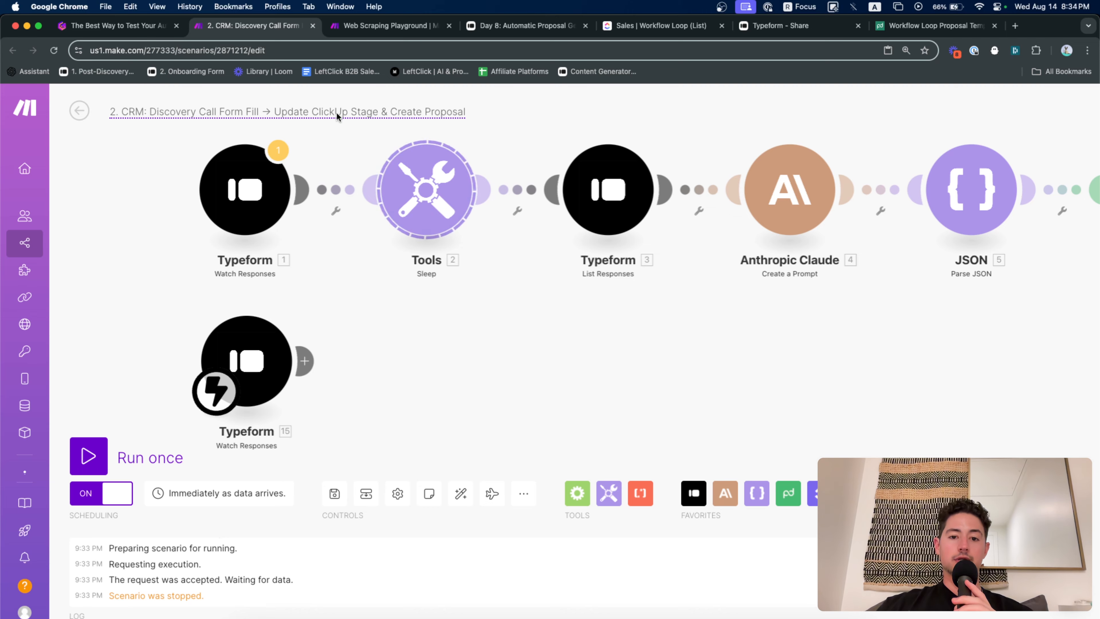
# Paste a Sleep step after Typeform 15, run it alone, and check its delay setting
pyautogui.press('super+v')
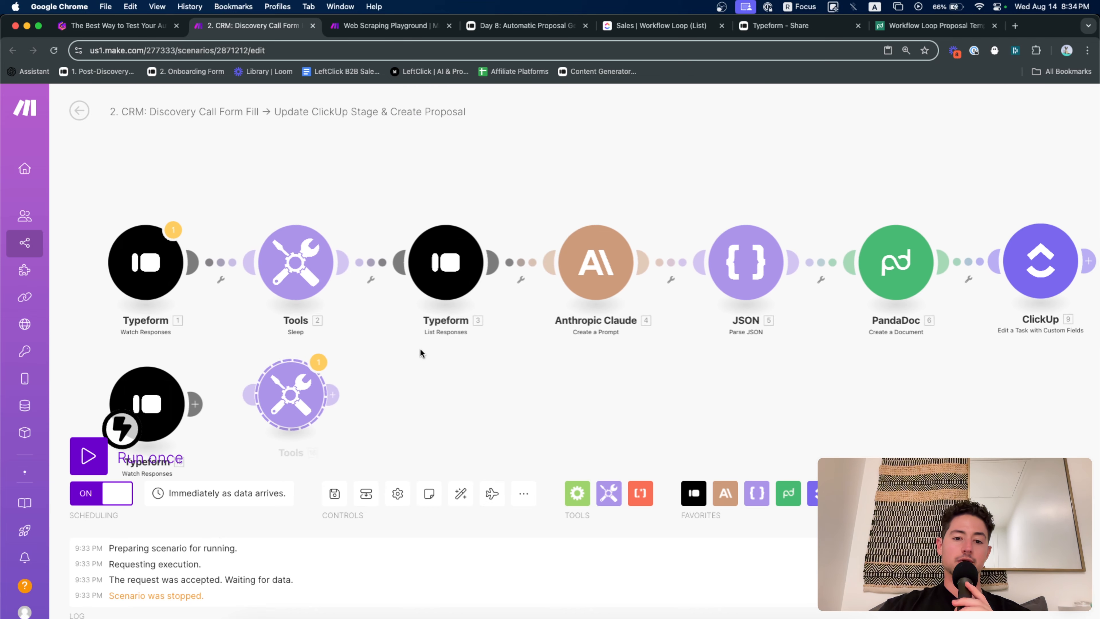
pyautogui.moveTo(421, 350); pyautogui.dragTo(496, 325)
pyautogui.scroll(2, 394, 374)
pyautogui.moveTo(397, 359); pyautogui.dragTo(403, 375)
pyautogui.moveTo(584, 335); pyautogui.dragTo(590, 299)
pyautogui.scroll(-2, 589, 303)
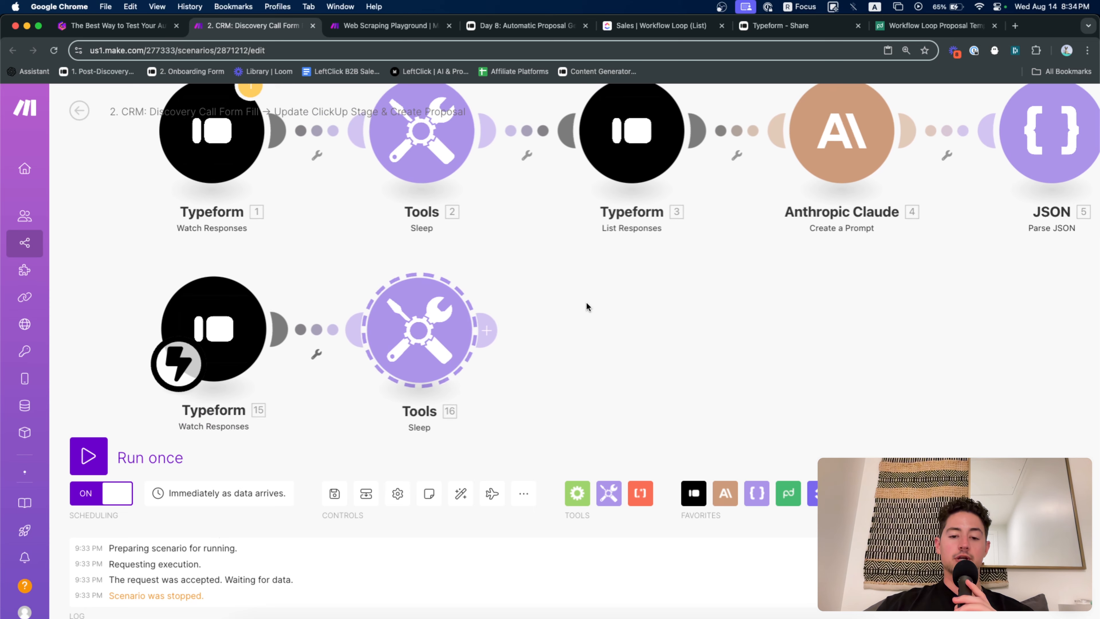
pyautogui.rightClick(436, 319)
pyautogui.click(462, 352)
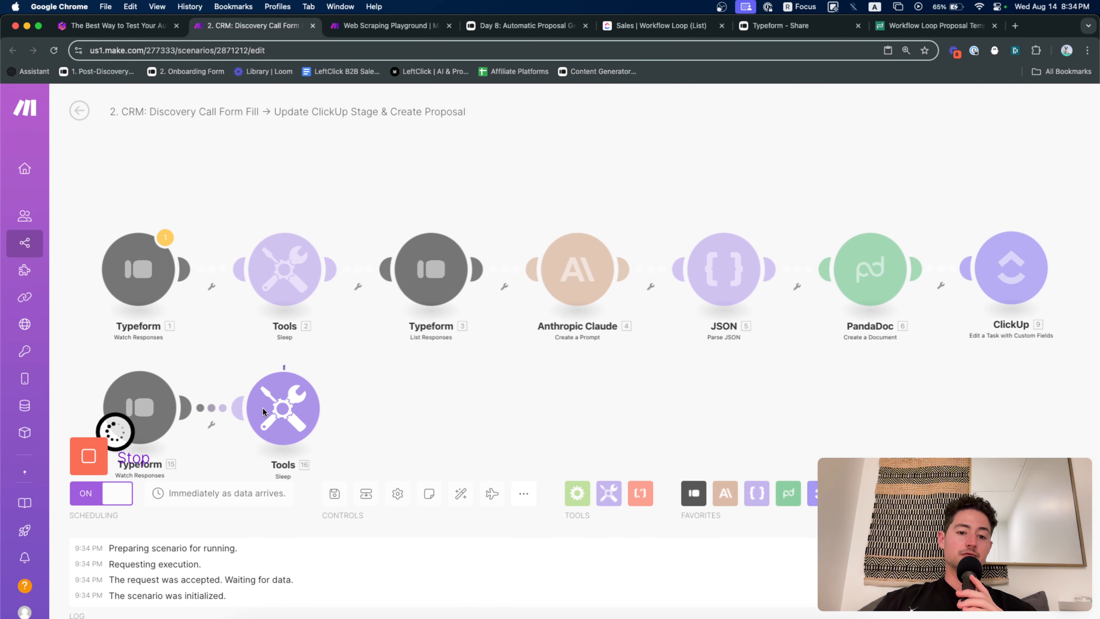
pyautogui.click(319, 384)
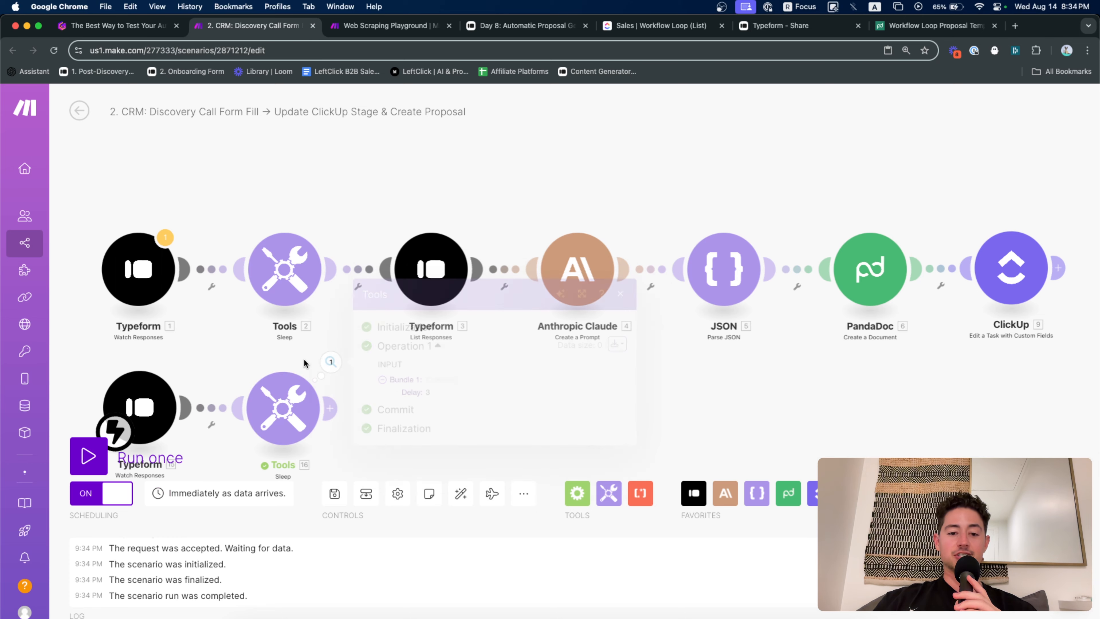
pyautogui.click(277, 367)
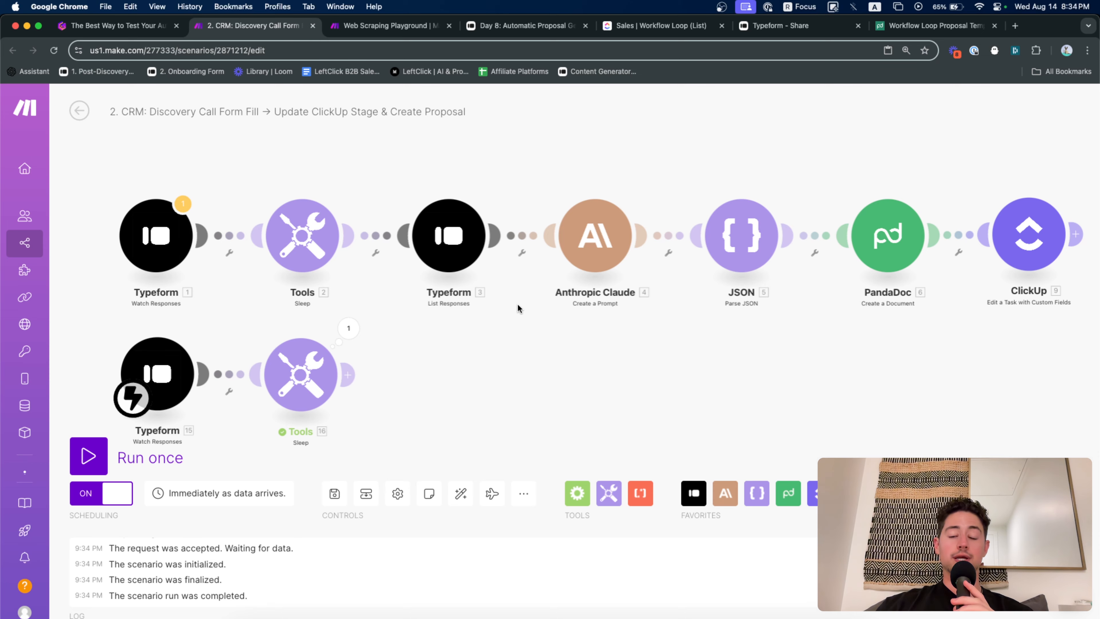
# Copy the List Responses Typeform step and link the copy after the Sleep step
pyautogui.press('super+c')
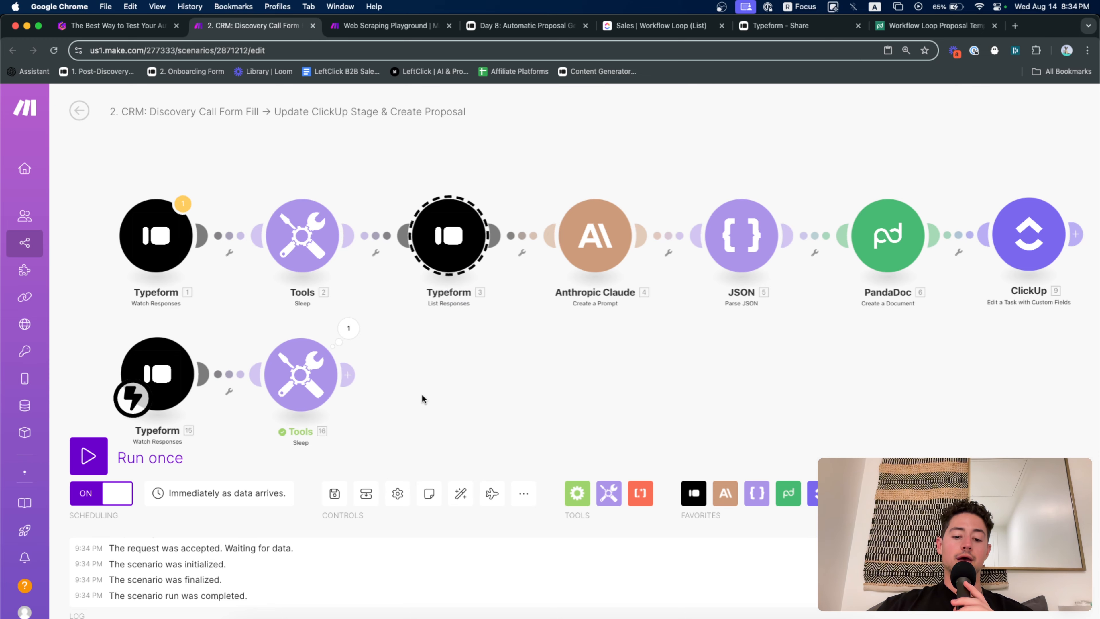
pyautogui.press('super+v')
pyautogui.moveTo(437, 402); pyautogui.dragTo(463, 382)
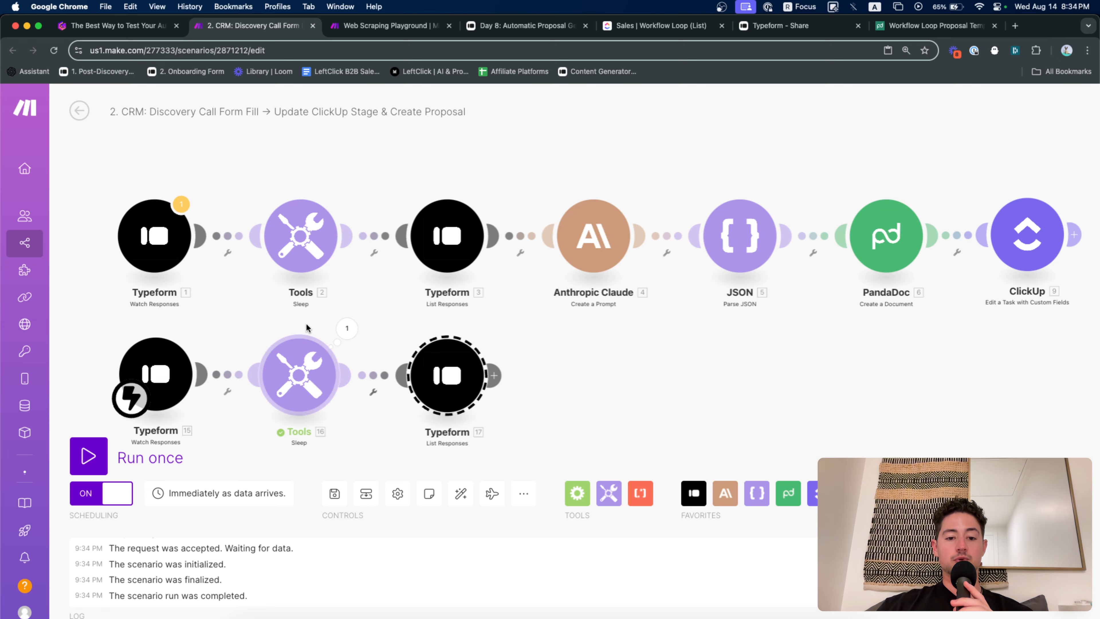
# Run Typeform 17 on its own and view the responses it returns
pyautogui.click(479, 334)
pyautogui.moveTo(479, 334); pyautogui.dragTo(491, 313)
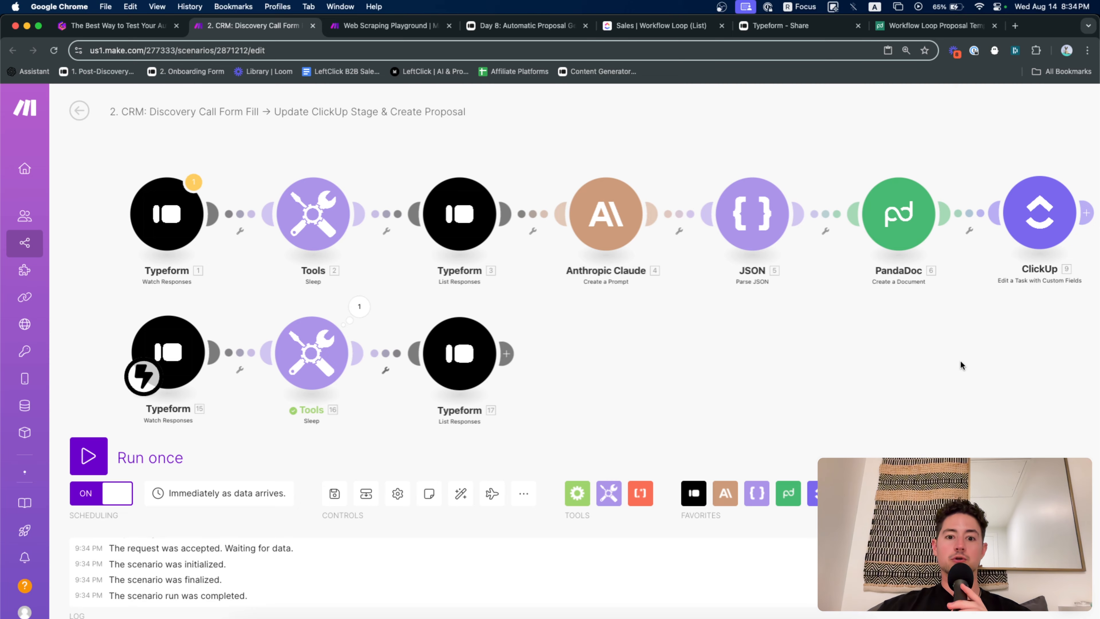
pyautogui.moveTo(570, 343); pyautogui.dragTo(574, 341)
pyautogui.rightClick(469, 352)
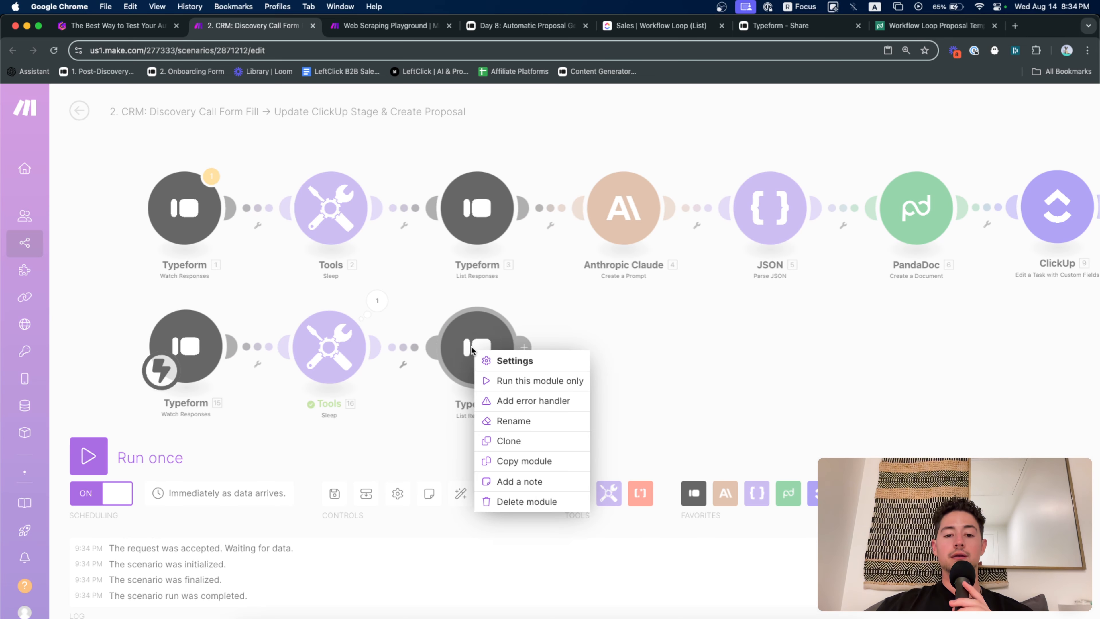
pyautogui.click(498, 381)
pyautogui.click(478, 363)
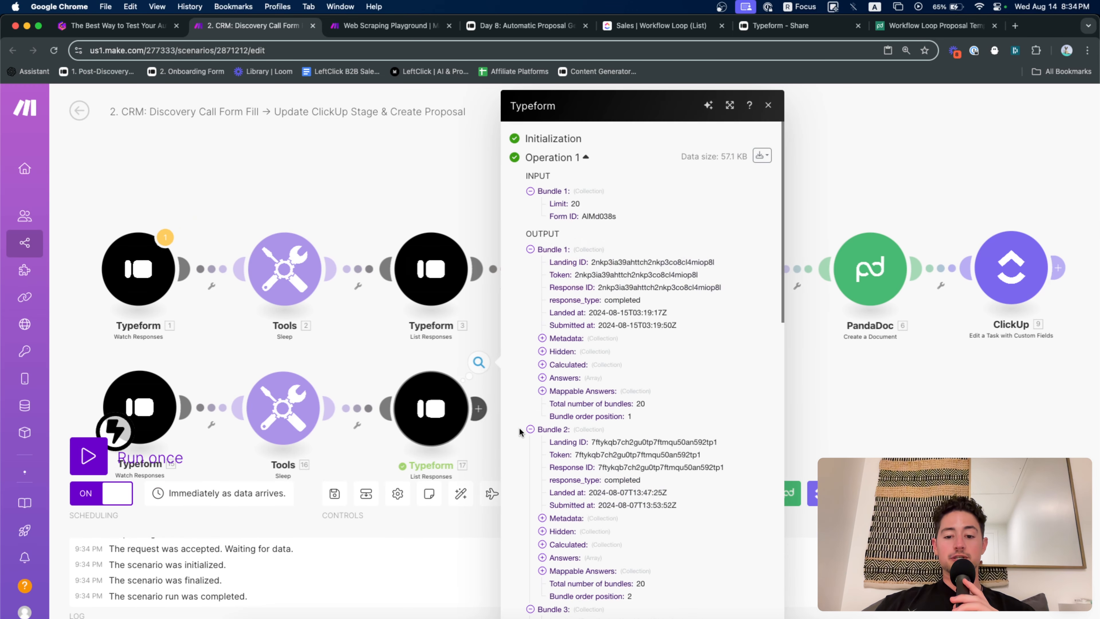
pyautogui.scroll(-1, 550, 446)
# Set Typeform 17's Limit to 1
pyautogui.click(419, 384)
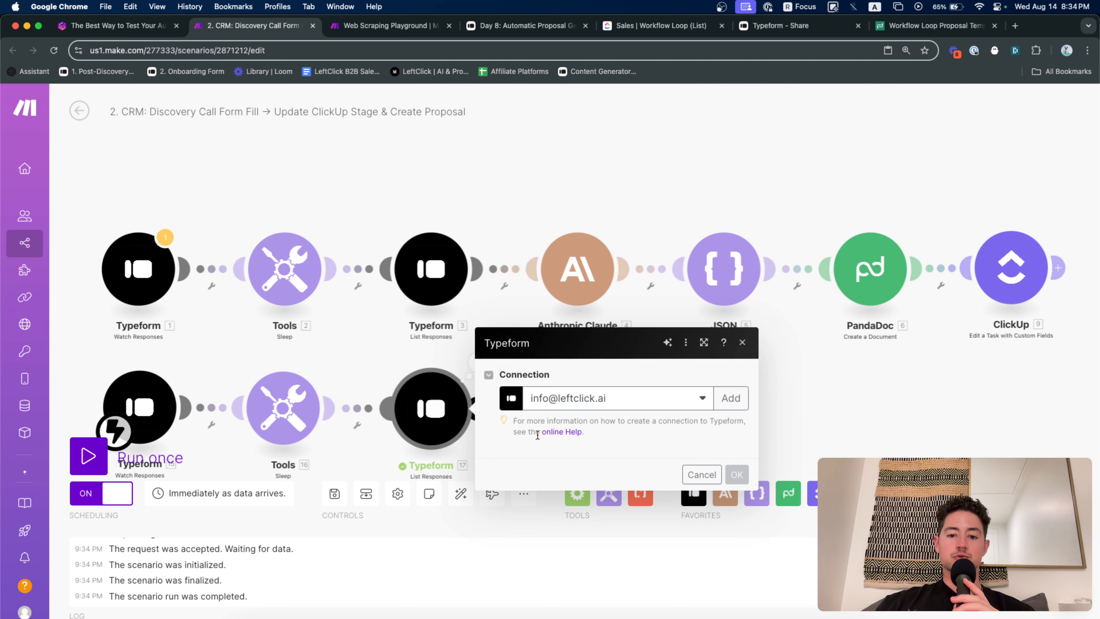
pyautogui.scroll(-2, 577, 557)
pyautogui.doubleClick(578, 557)
pyautogui.write('1')
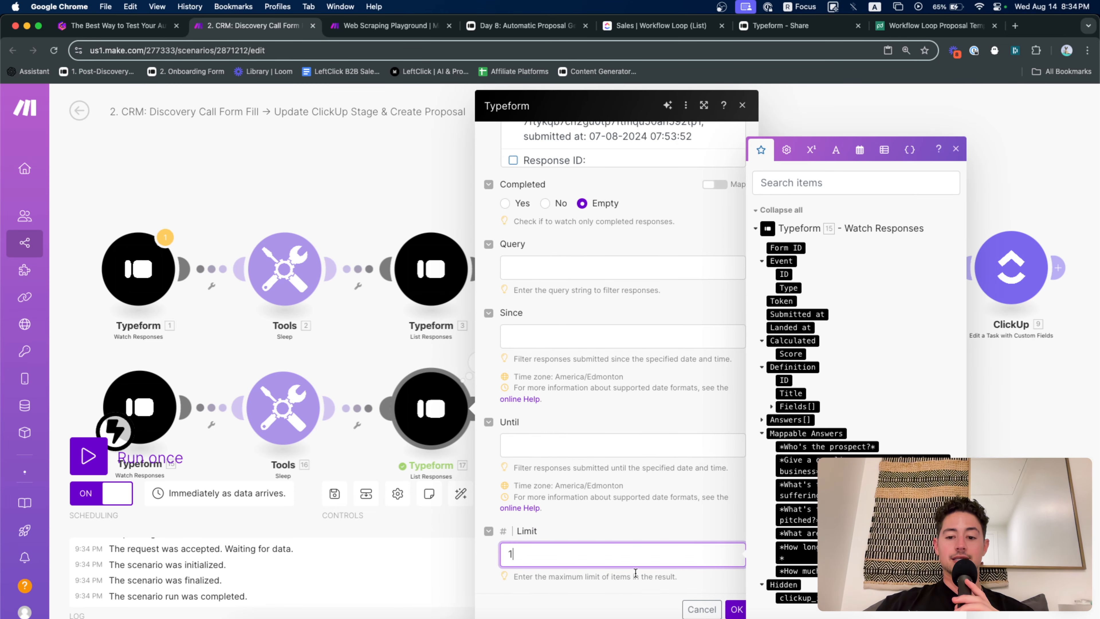
pyautogui.click(735, 607)
# Rerun Typeform 17 alone and confirm its output is a single response bundle
pyautogui.rightClick(436, 410)
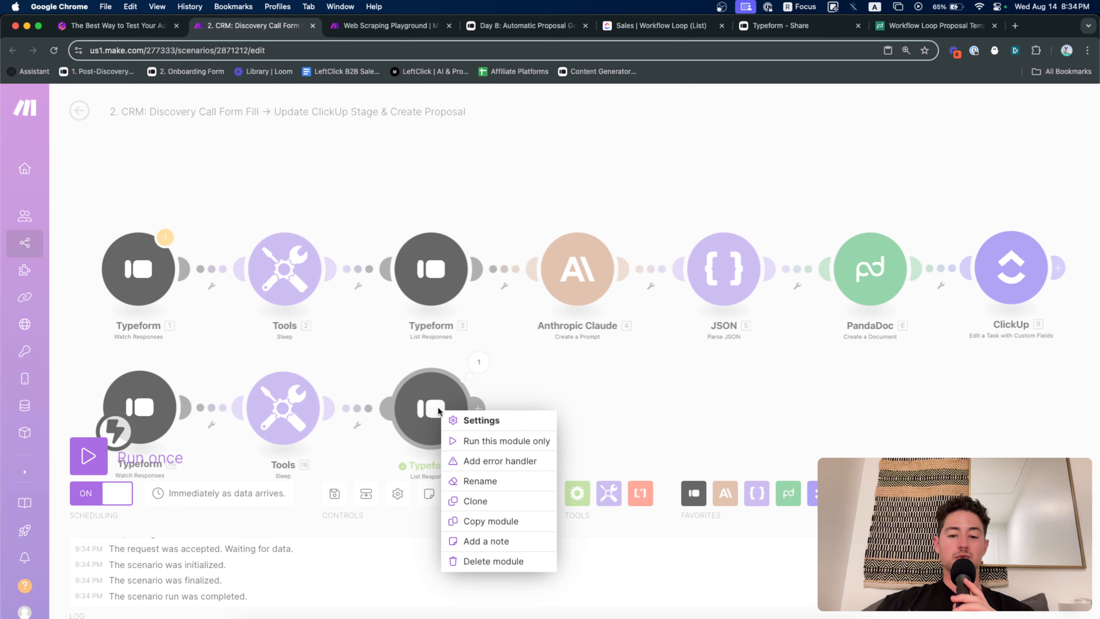
pyautogui.click(465, 442)
pyautogui.click(566, 471)
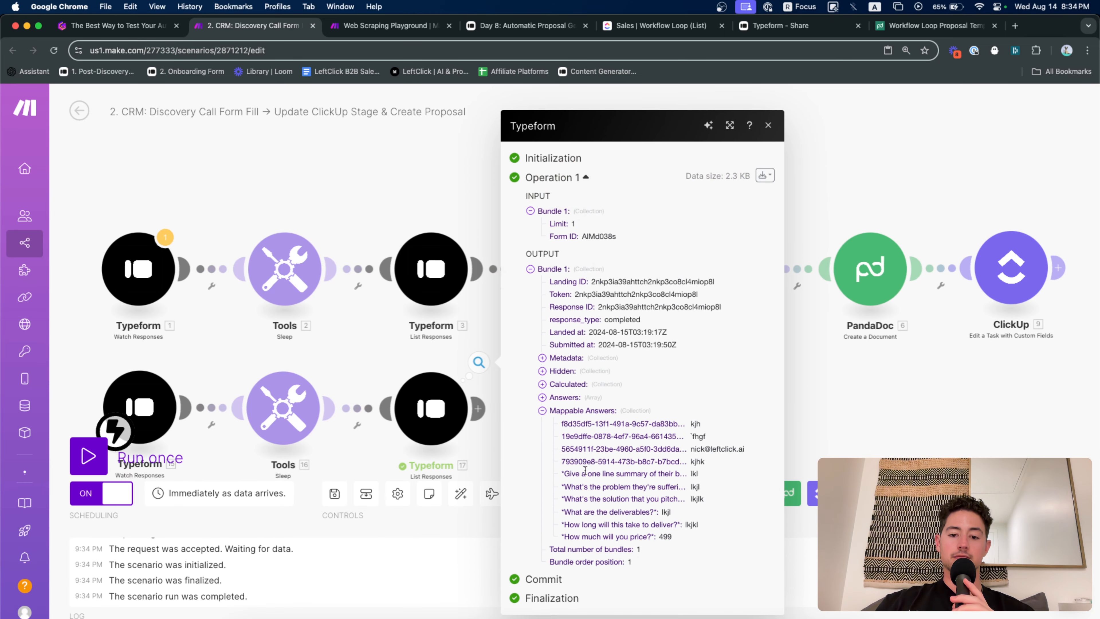
pyautogui.click(401, 362)
pyautogui.moveTo(415, 357); pyautogui.dragTo(363, 348)
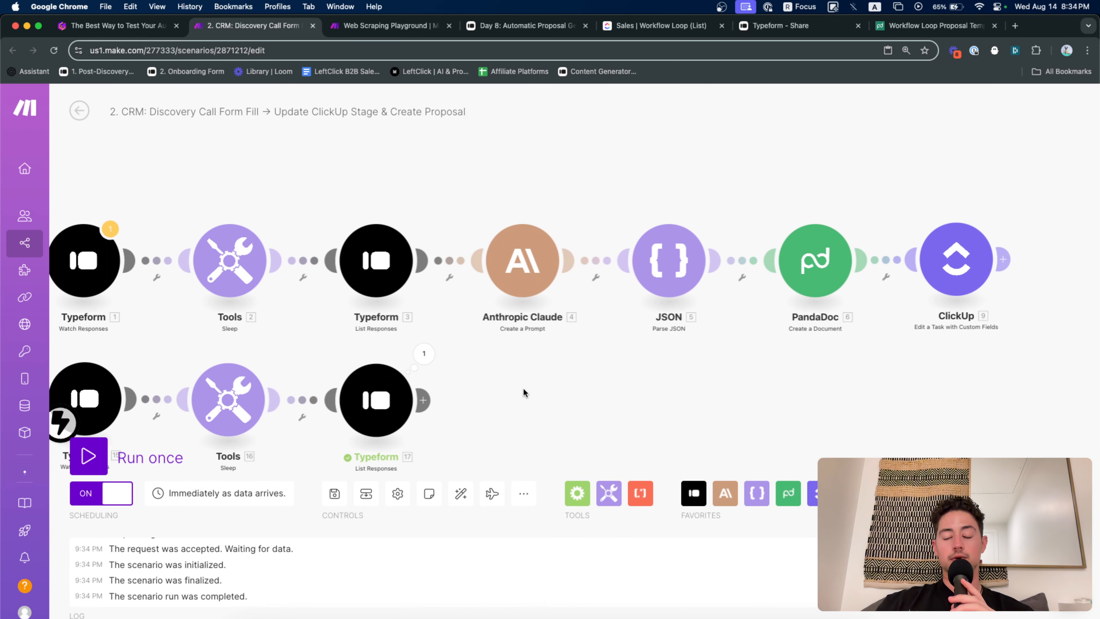
pyautogui.moveTo(523, 388); pyautogui.dragTo(505, 370)
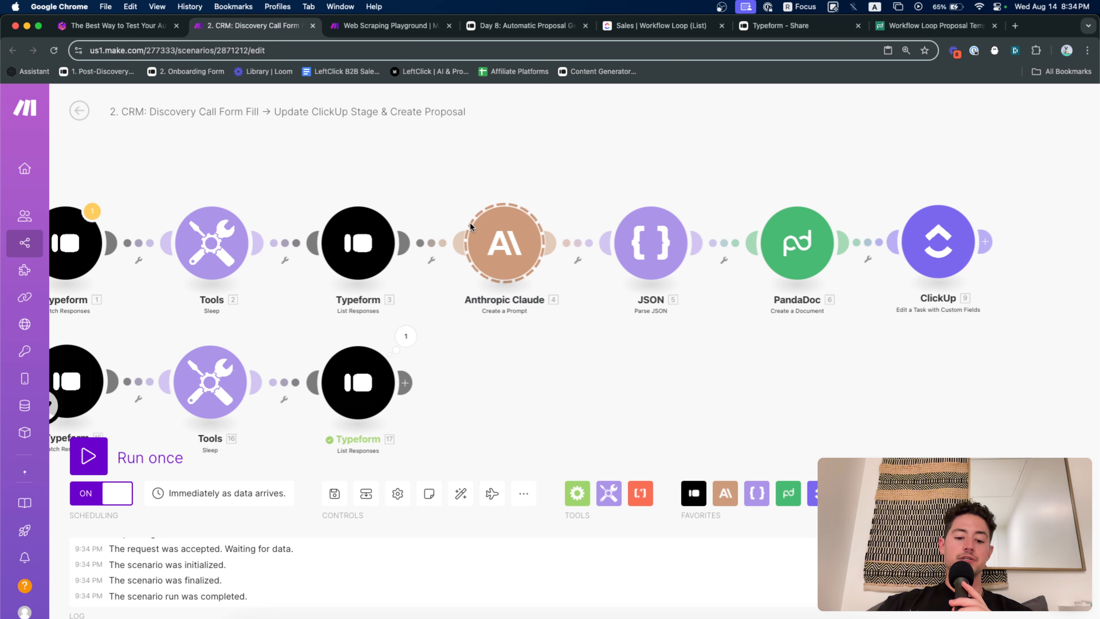
# Paste an Anthropic Claude step, link it after Typeform 17, and review its settings
pyautogui.press('super+v')
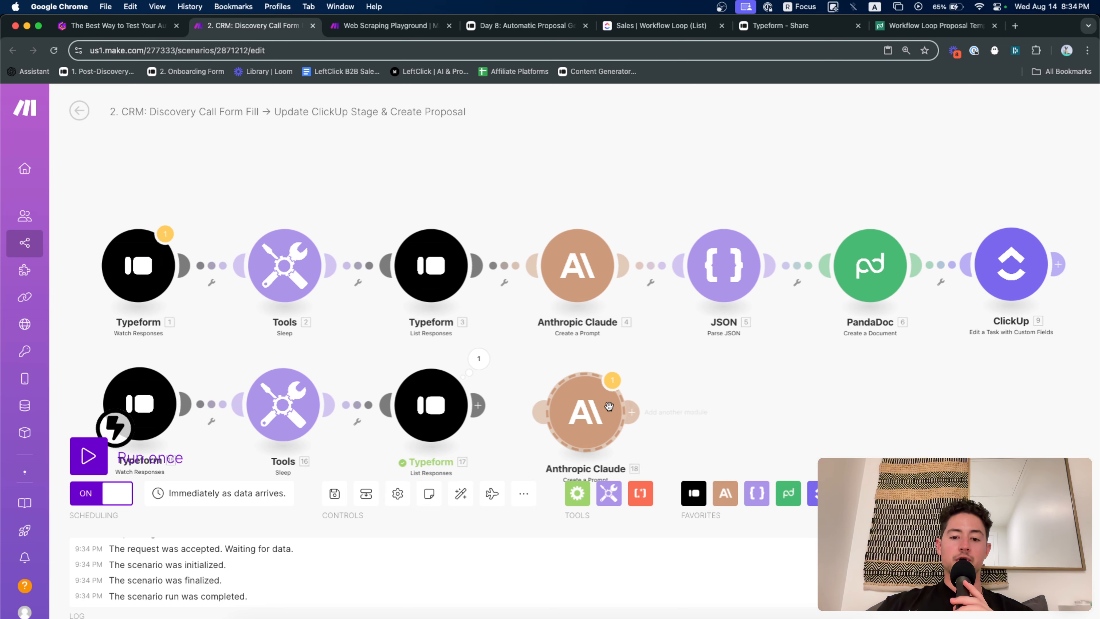
pyautogui.moveTo(598, 424); pyautogui.dragTo(592, 416)
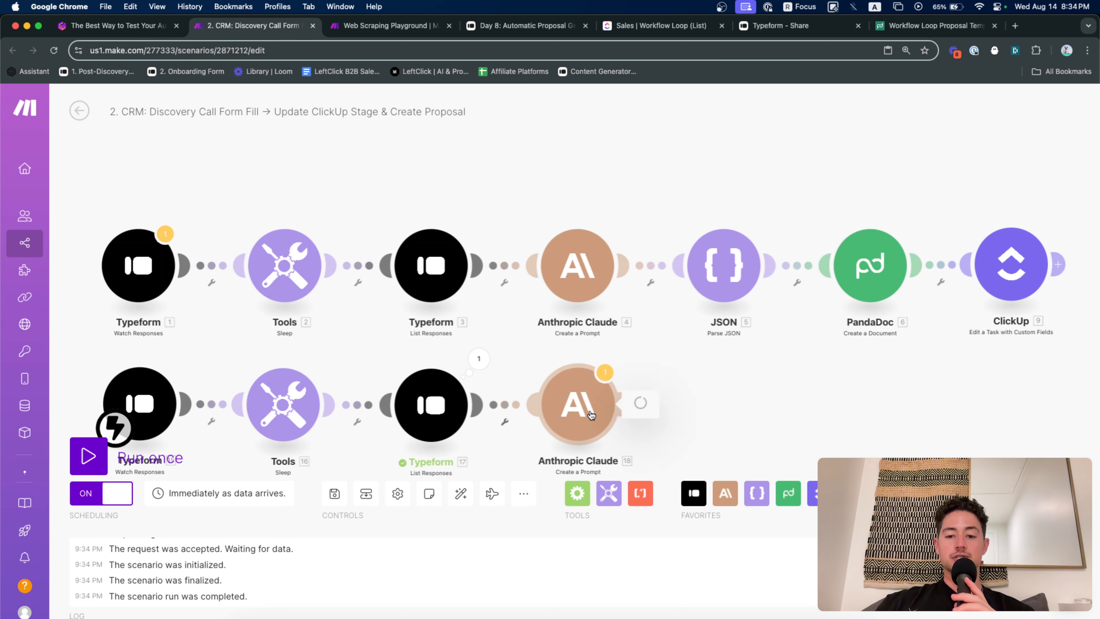
pyautogui.click(592, 416)
pyautogui.scroll(-10, 683, 379)
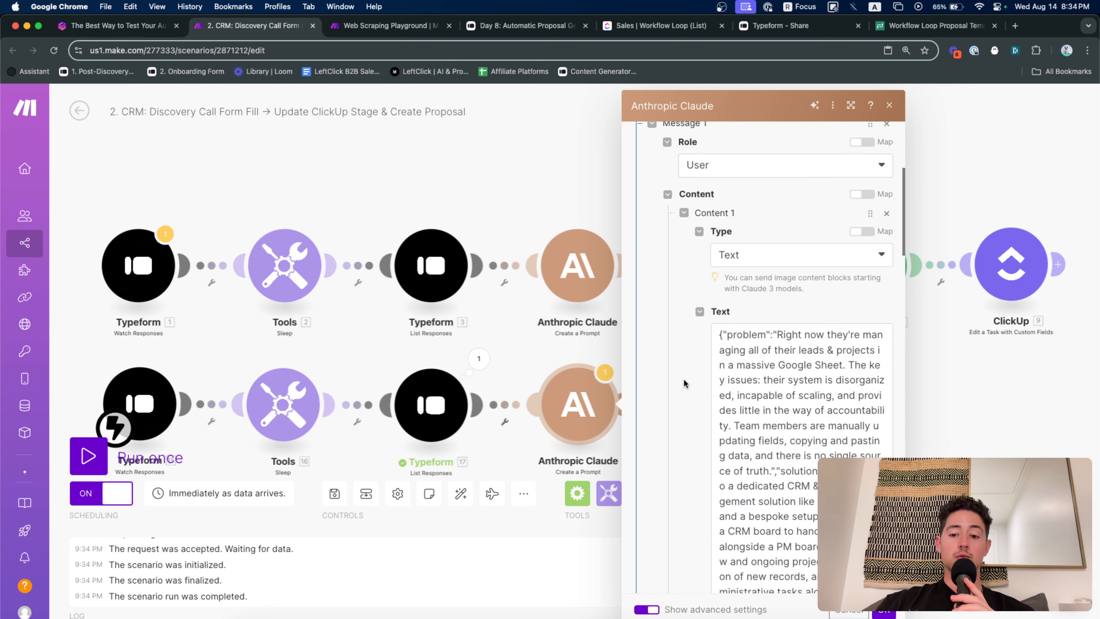
pyautogui.click(561, 361)
# Run only Claude 18 and inspect its 'Custom Solution Proposal' Text Response JSON
pyautogui.rightClick(576, 387)
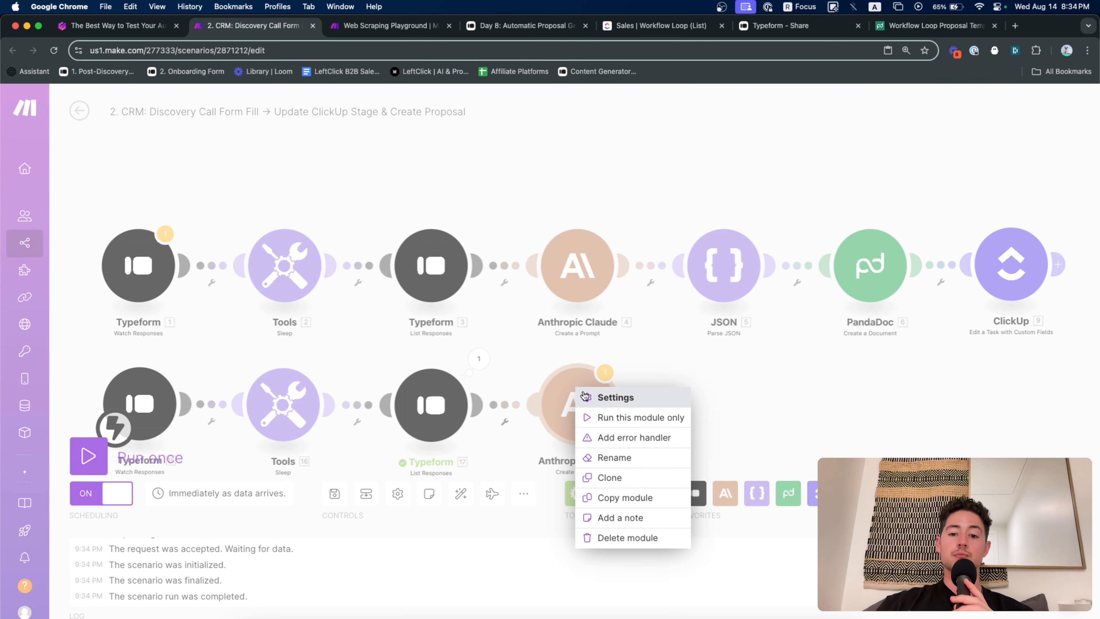
pyautogui.click(598, 416)
pyautogui.moveTo(681, 414); pyautogui.dragTo(610, 362)
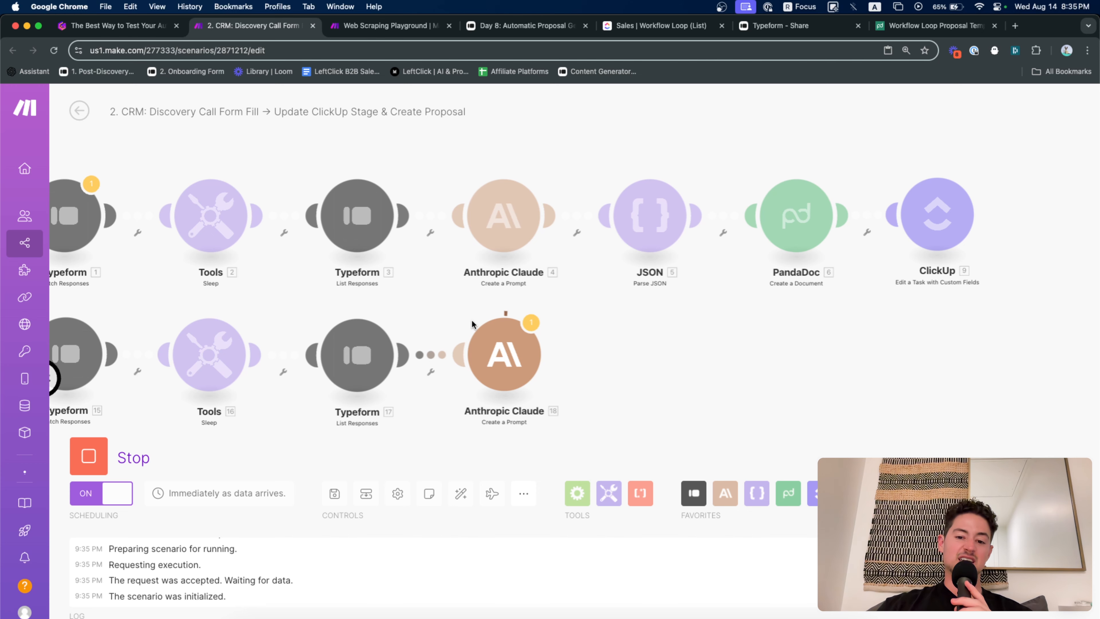
pyautogui.moveTo(472, 324); pyautogui.dragTo(509, 320)
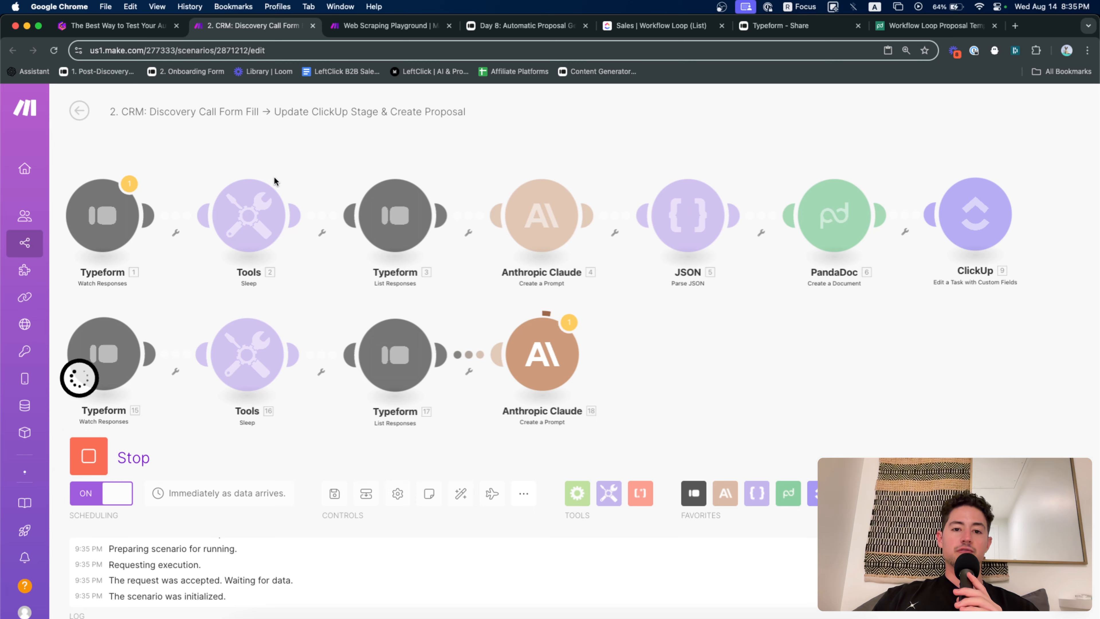
pyautogui.click(569, 322)
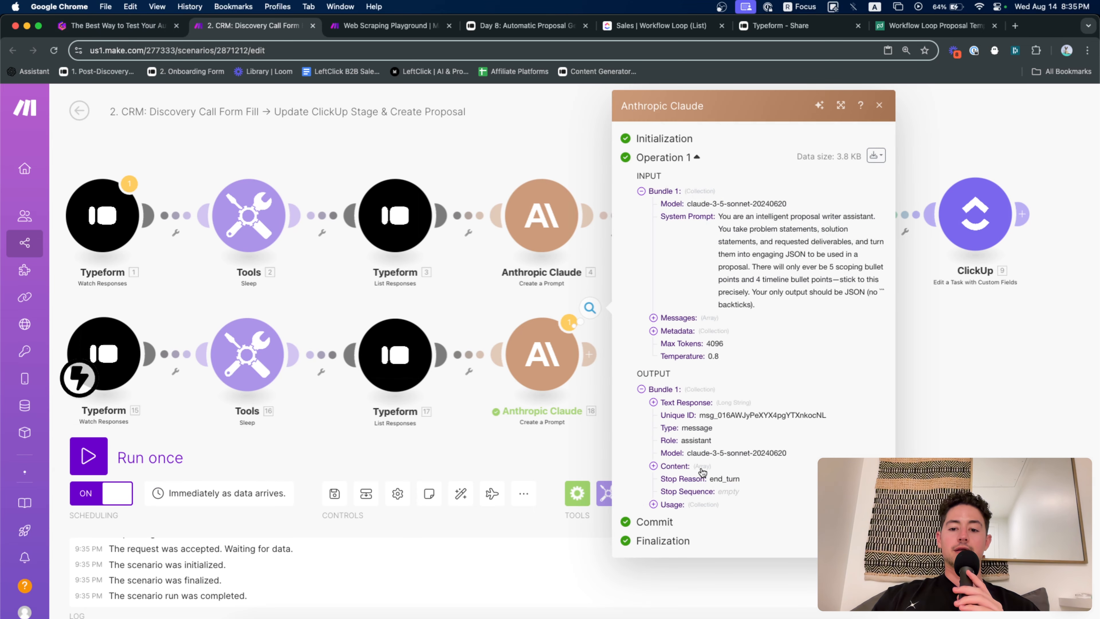
pyautogui.click(666, 403)
pyautogui.scroll(-5, 693, 390)
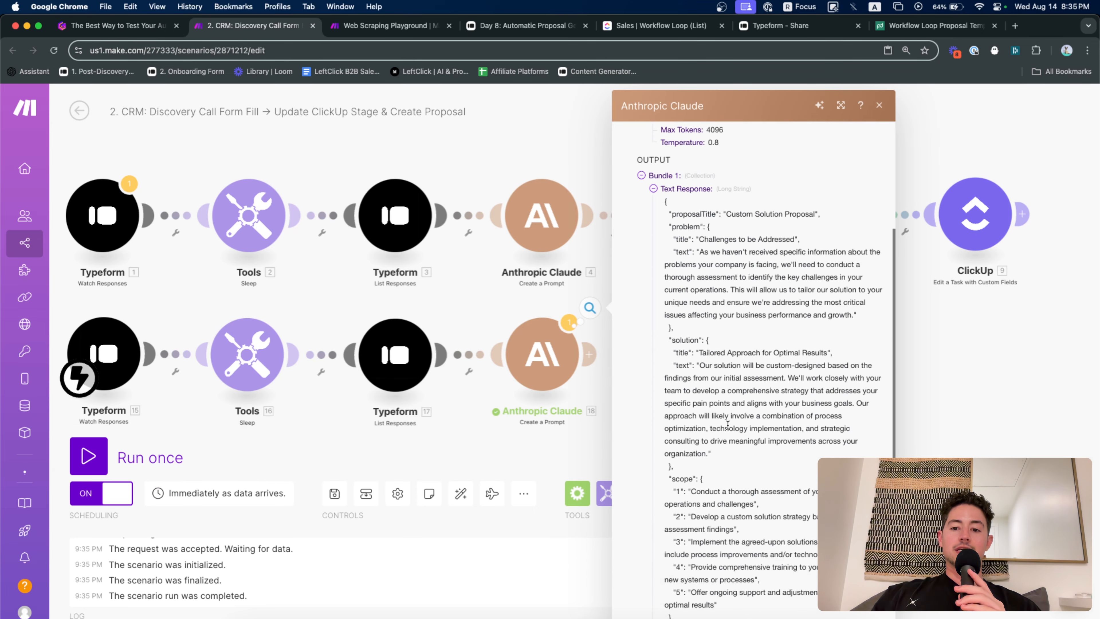
pyautogui.click(530, 295)
pyautogui.hscroll(3, 650, 317)
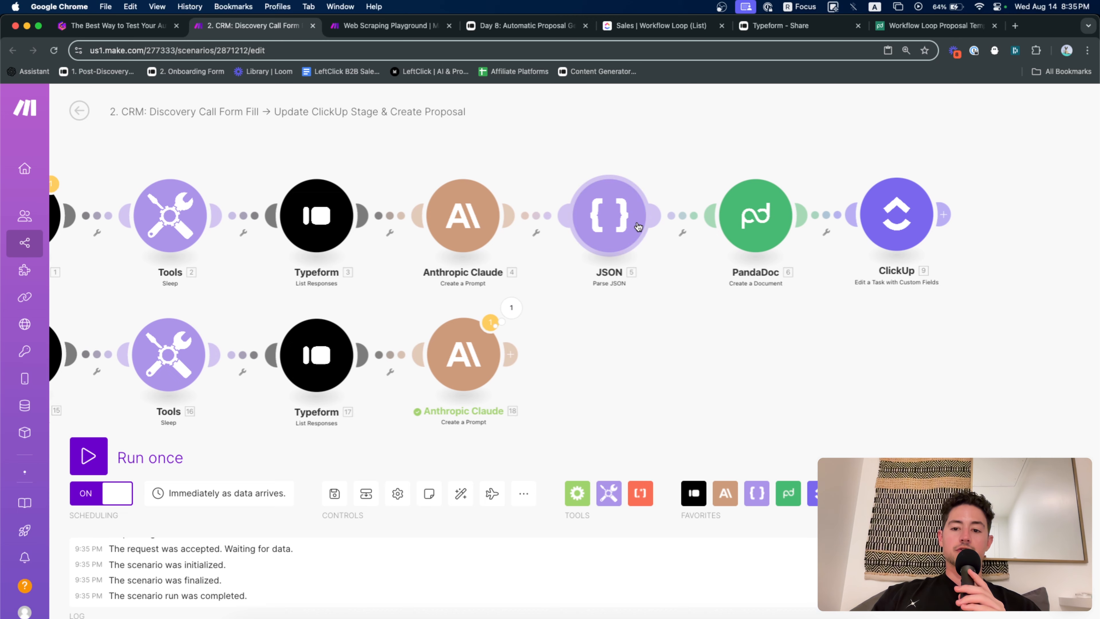
pyautogui.click(129, 34)
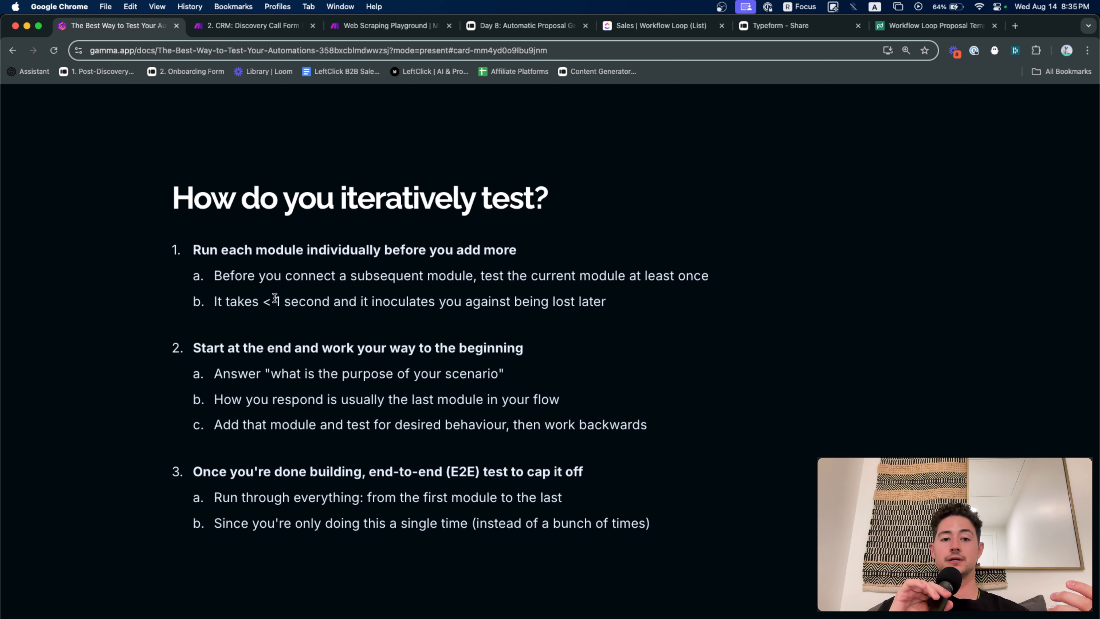
pyautogui.hotkey('ctrl', 'Tab')
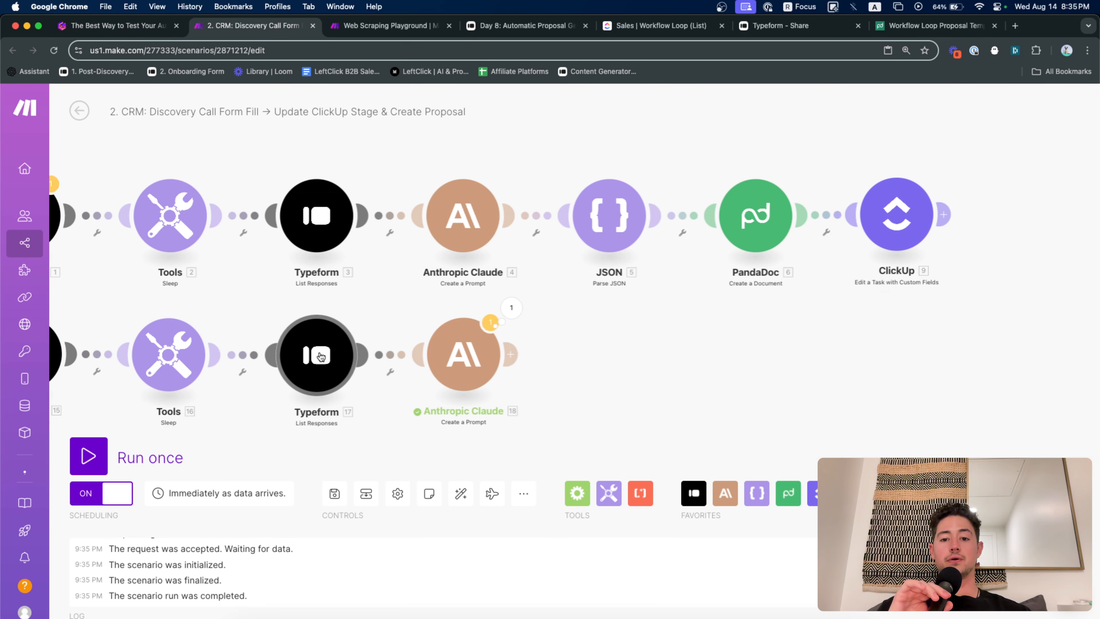
# Pan and zoom out to show both module rows, then box-select the four second-row modules
pyautogui.moveTo(446, 372)
pyautogui.mouseDown()
pyautogui.moveTo(485, 371)
pyautogui.moveTo(444, 371)
pyautogui.mouseUp()
pyautogui.moveTo(641, 329); pyautogui.dragTo(678, 330)
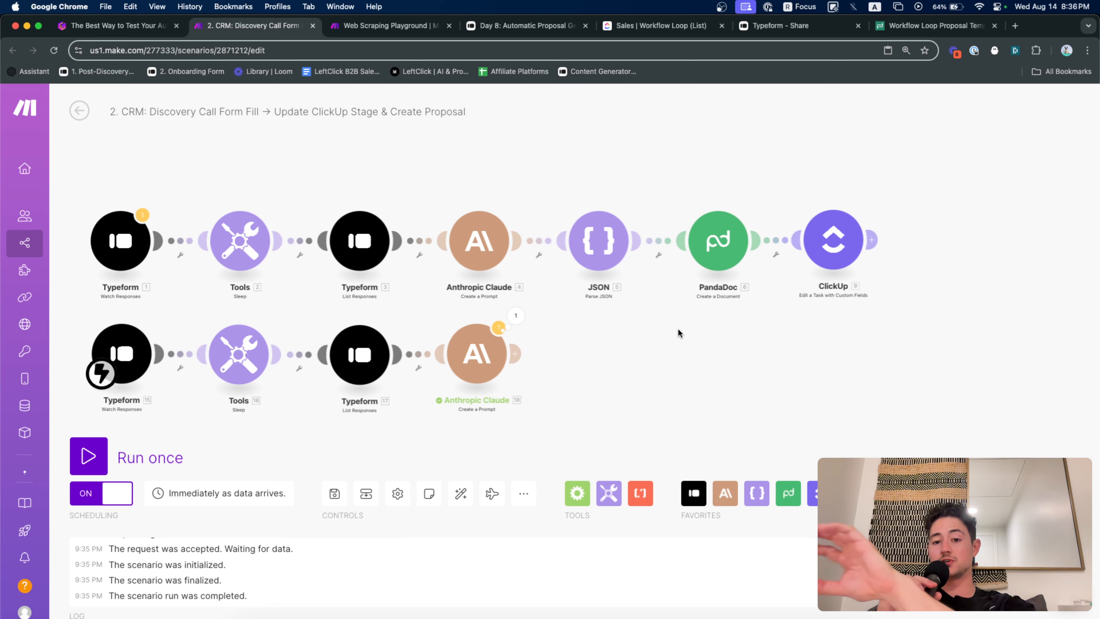
pyautogui.hscroll(3, 776, 295)
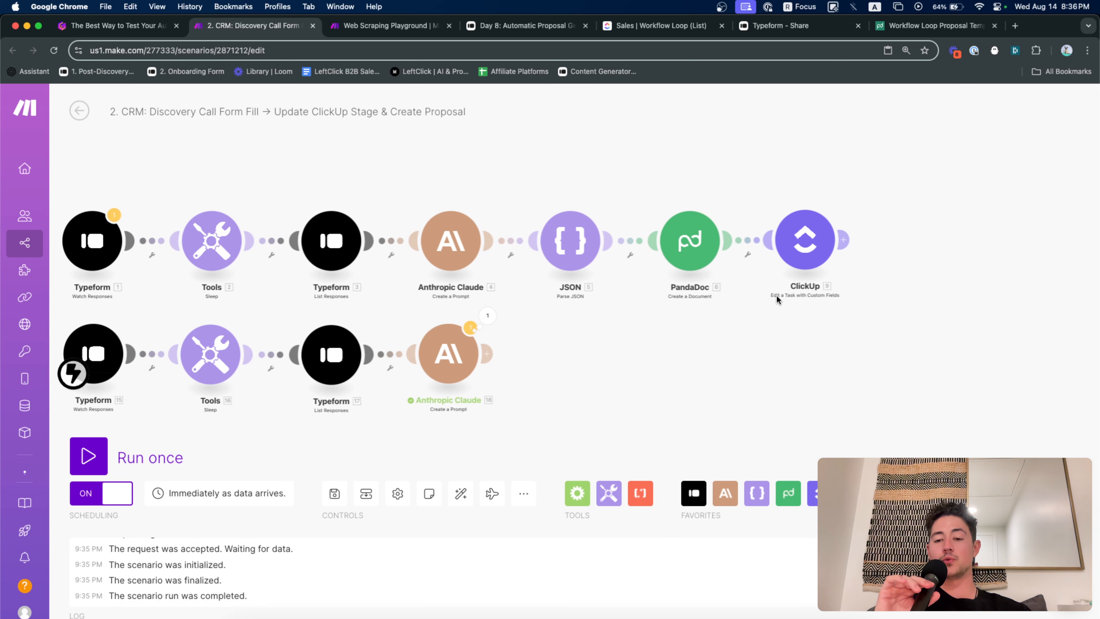
pyautogui.scroll(5, 844, 281)
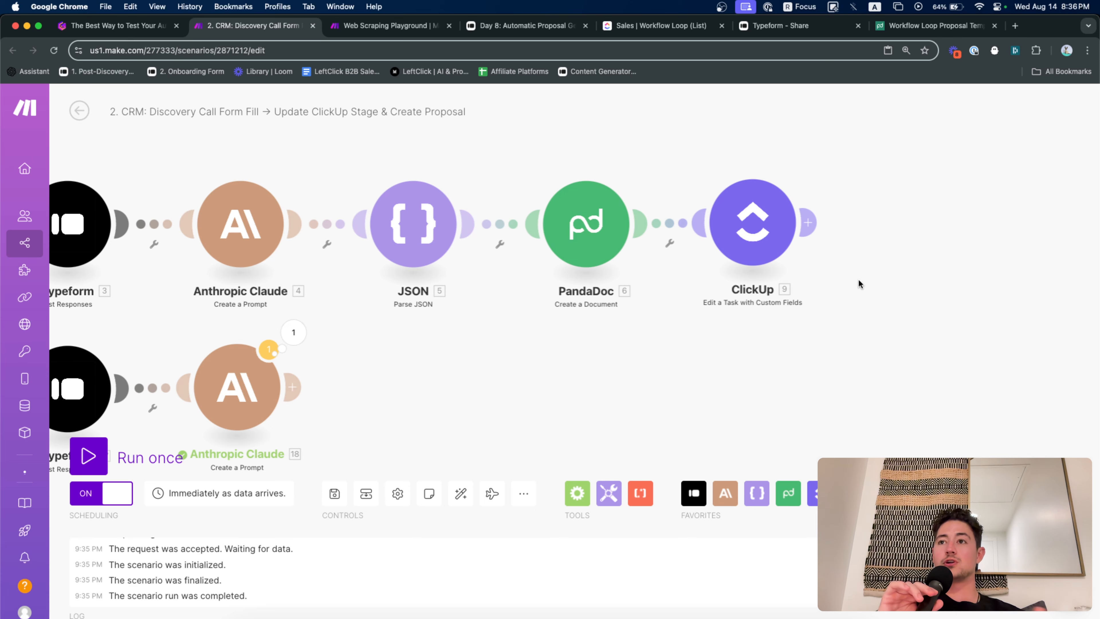
pyautogui.moveTo(572, 342); pyautogui.dragTo(772, 361)
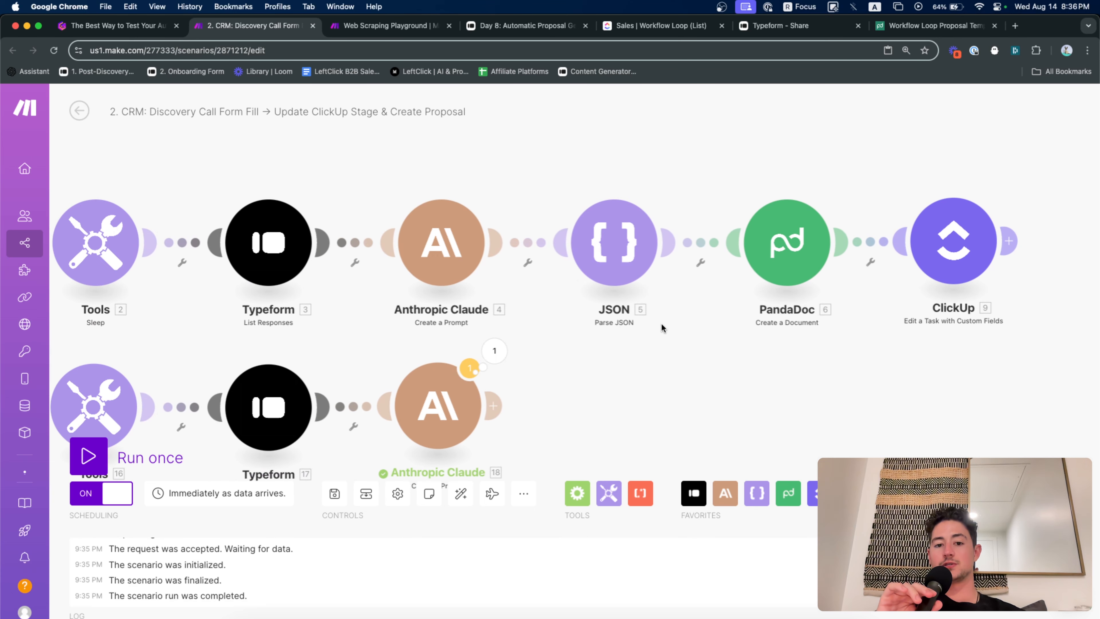
pyautogui.moveTo(479, 297); pyautogui.dragTo(500, 294)
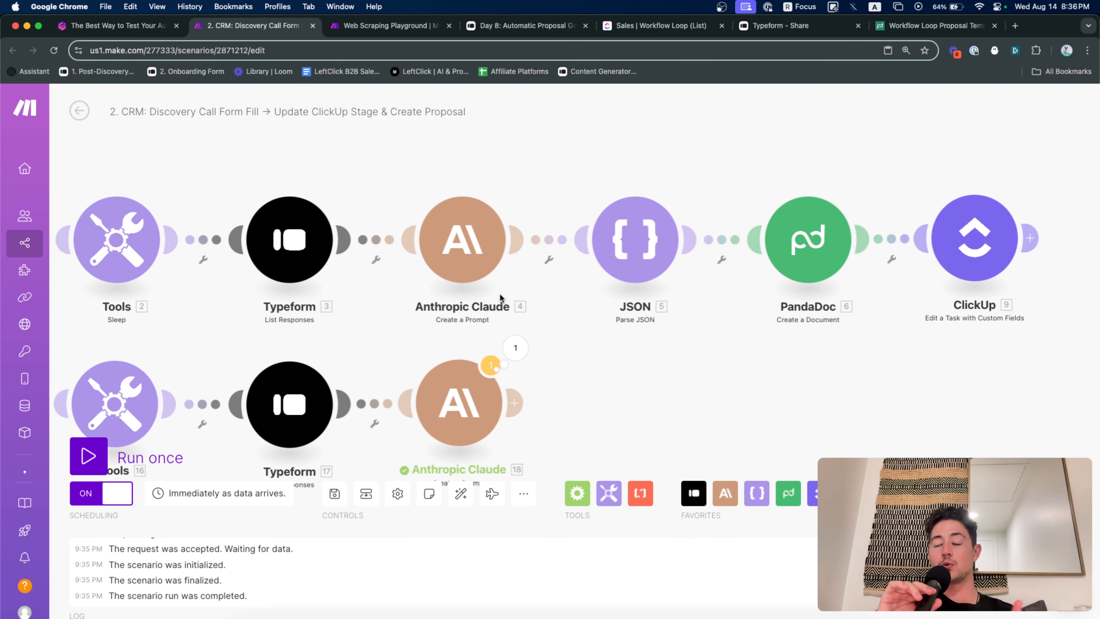
pyautogui.moveTo(416, 333); pyautogui.dragTo(537, 337)
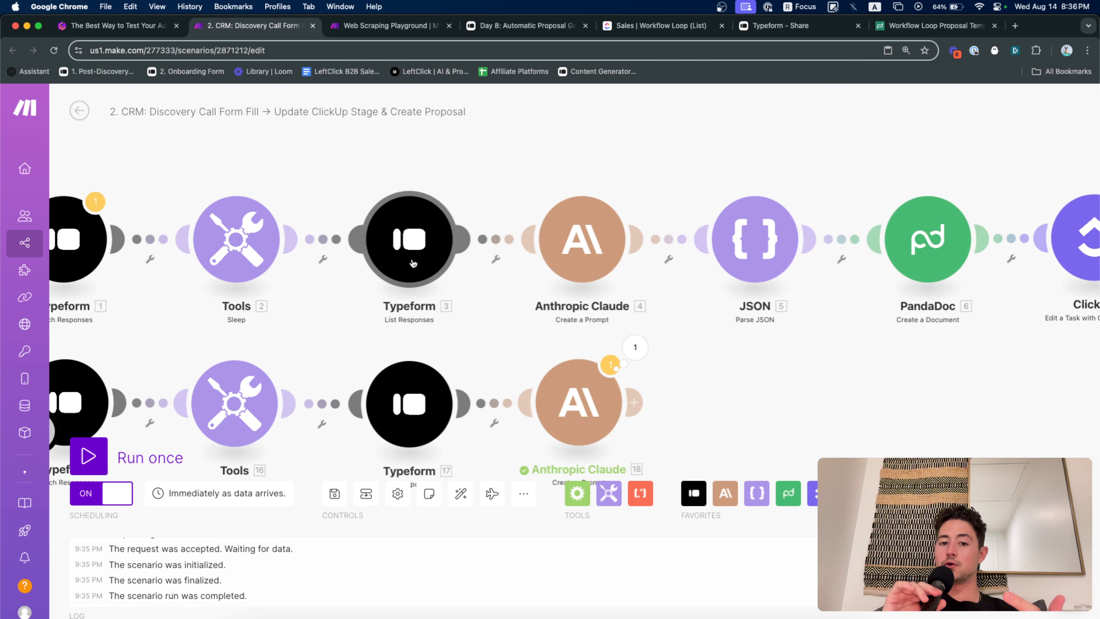
pyautogui.scroll(-3, 515, 375)
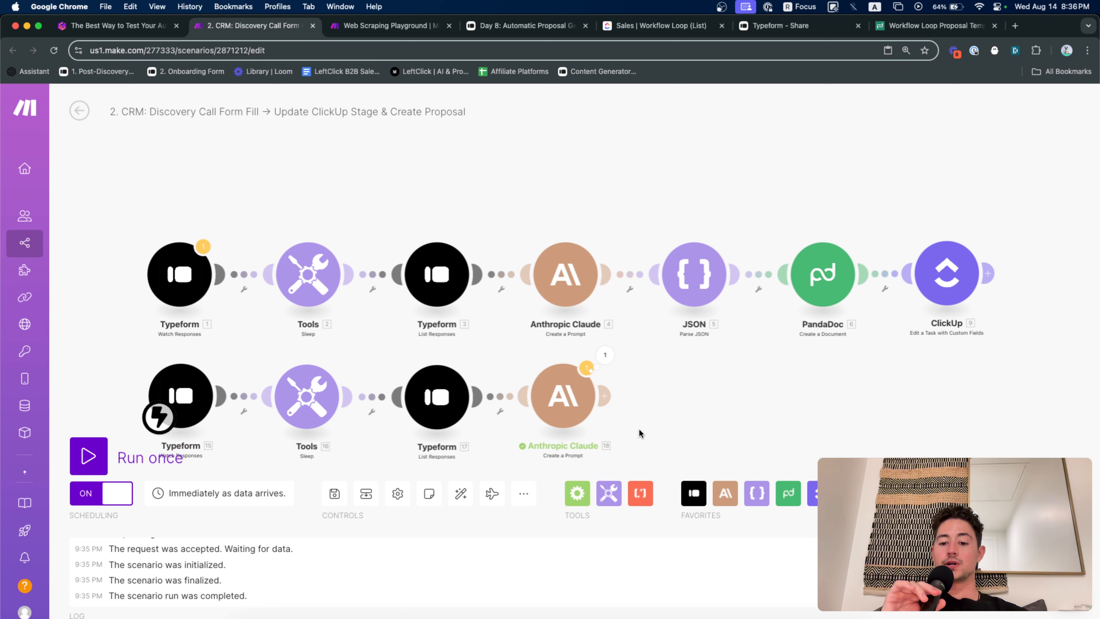
pyautogui.scroll(-2, 639, 430)
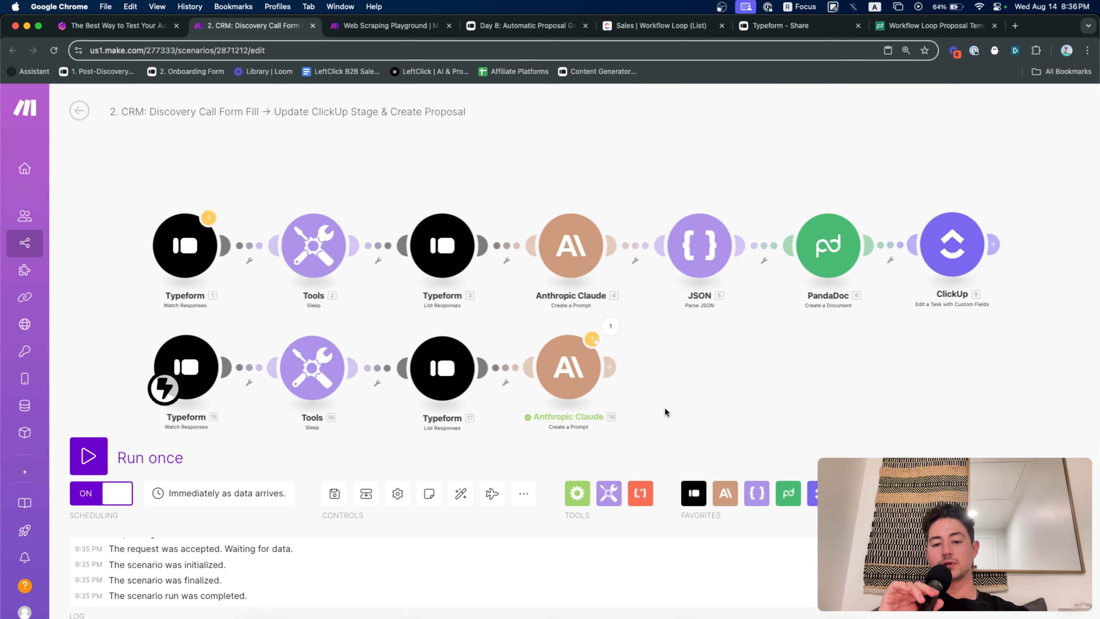
pyautogui.moveTo(665, 407); pyautogui.dragTo(122, 330)
# Delete the second-row modules and add a ClickUp 'Edit a Task with Custom Fields' module
pyautogui.press('Delete')
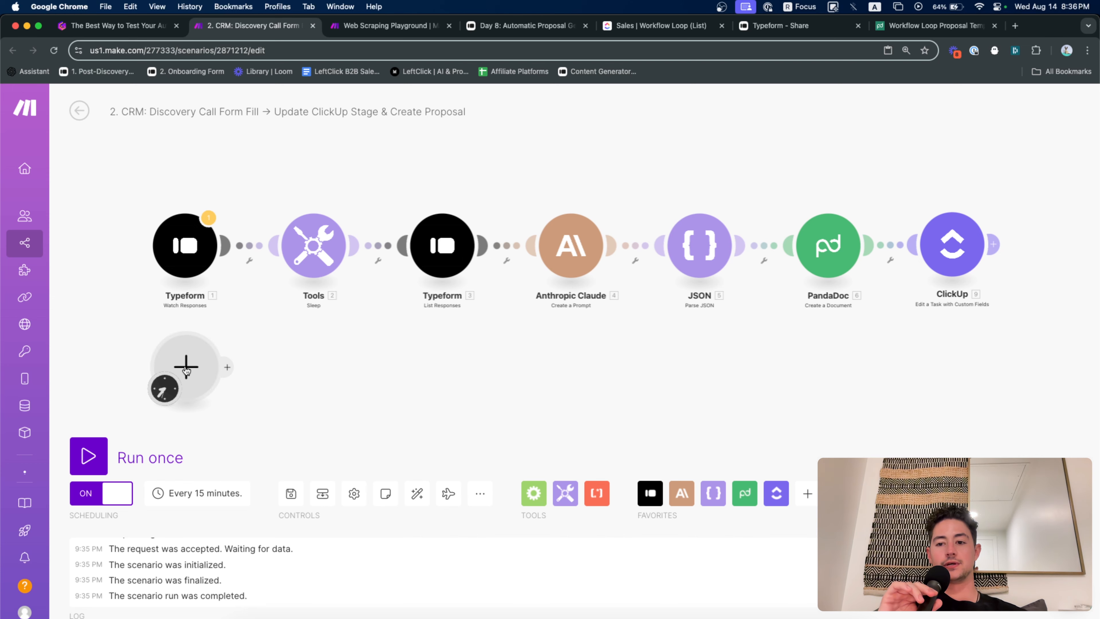
pyautogui.moveTo(186, 370); pyautogui.dragTo(956, 387)
pyautogui.moveTo(943, 313); pyautogui.dragTo(818, 318)
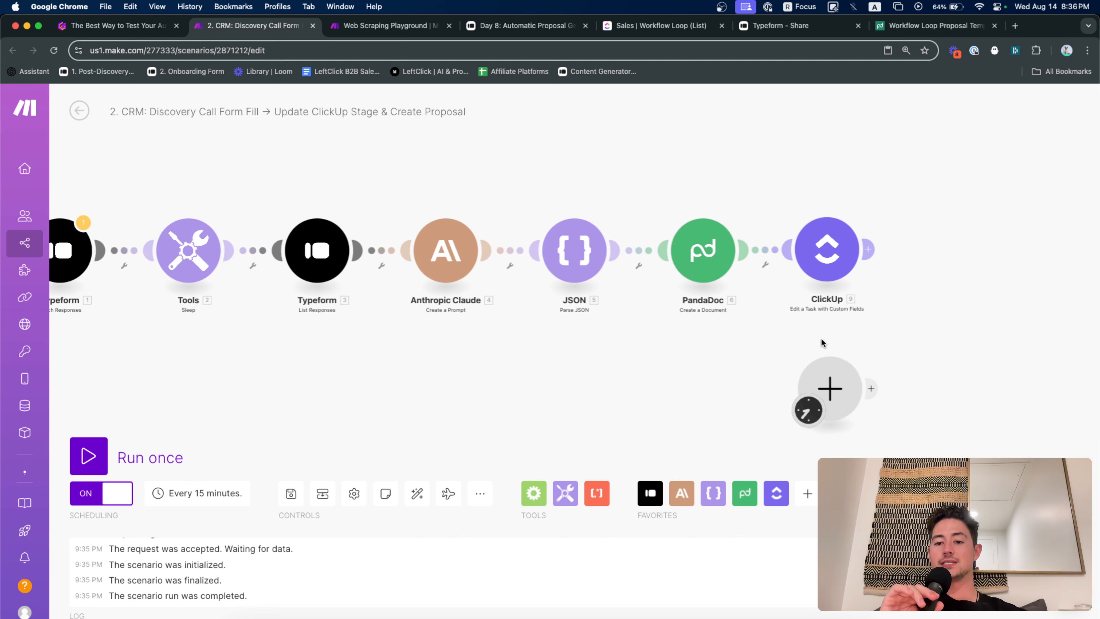
pyautogui.click(840, 393)
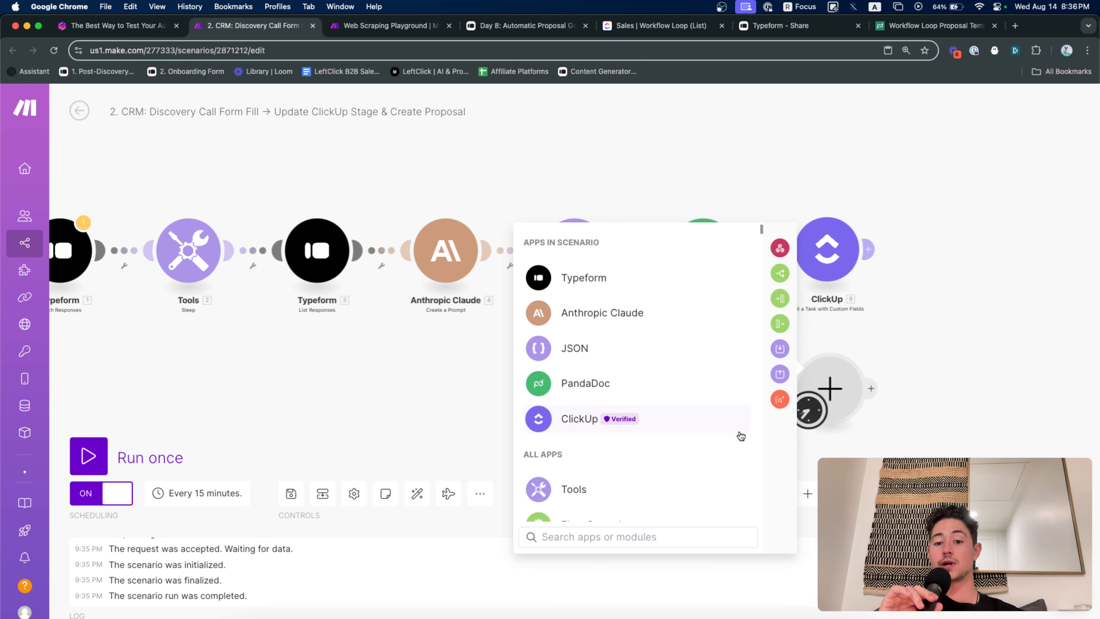
pyautogui.click(720, 427)
pyautogui.scroll(-3, 686, 409)
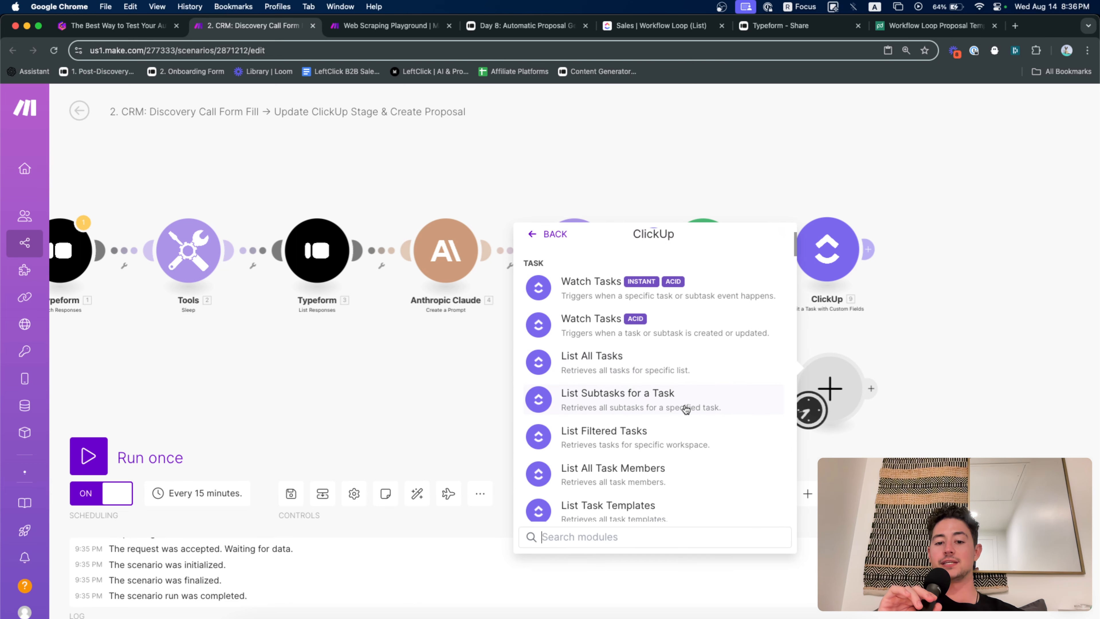
pyautogui.write('edit')
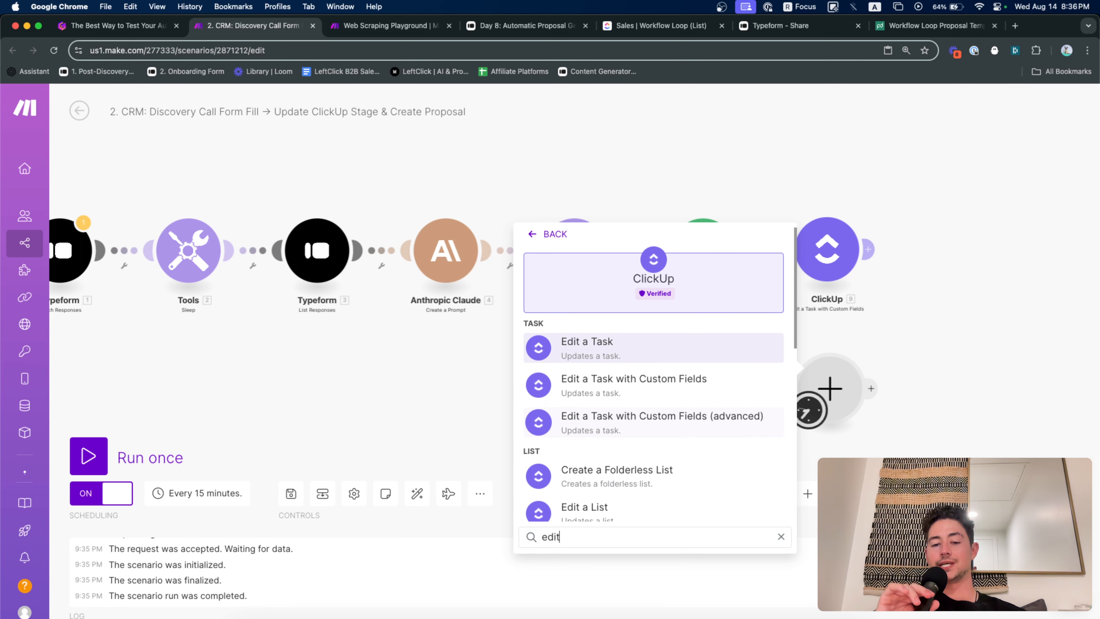
pyautogui.click(667, 386)
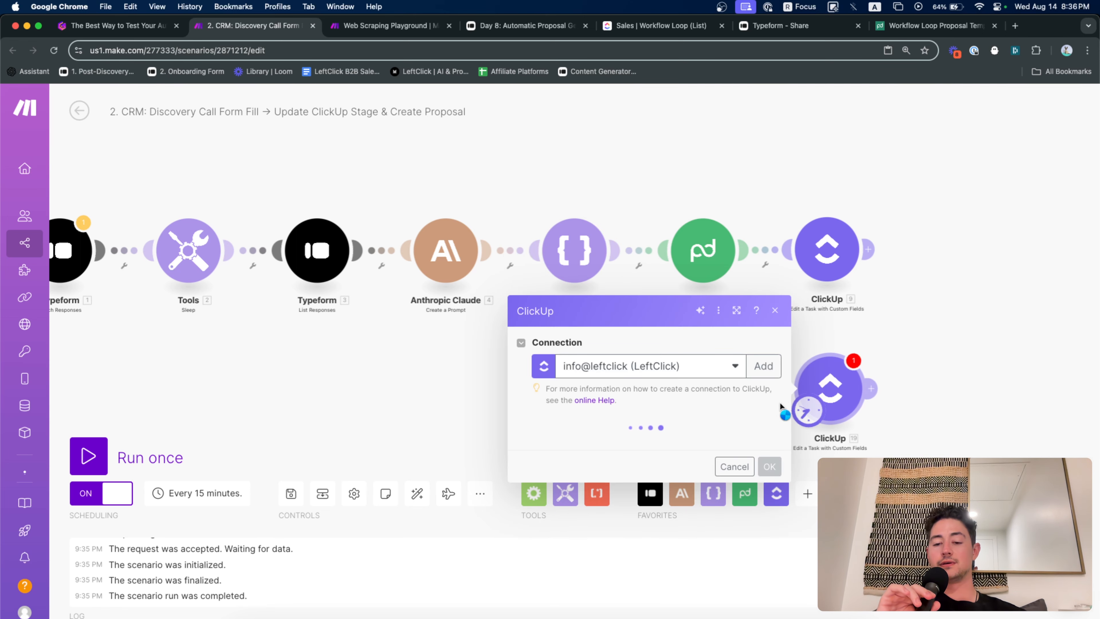
# Set the WorkflowLoop connection, Workflow Loop workspace, Automation Agency space and CRM folder
pyautogui.click(862, 406)
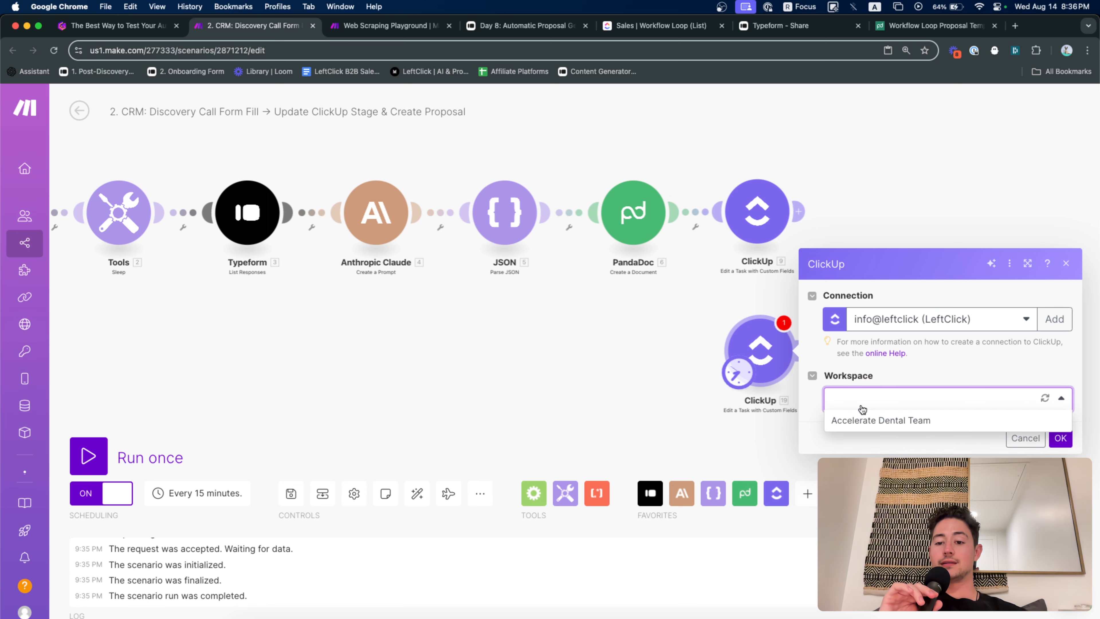
pyautogui.click(894, 320)
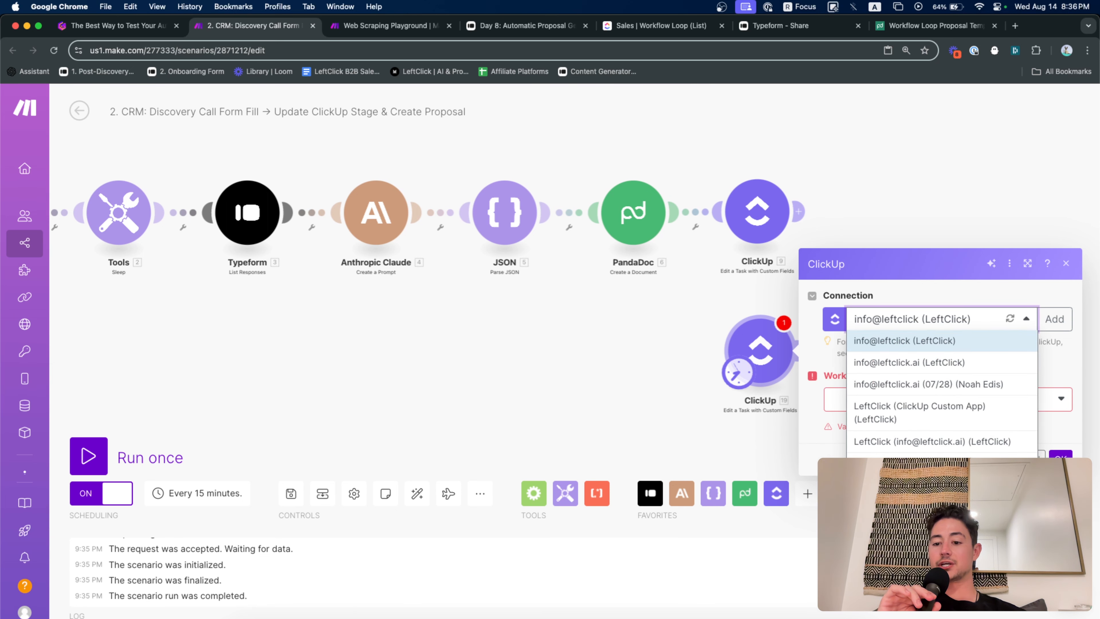
pyautogui.click(909, 463)
pyautogui.click(911, 407)
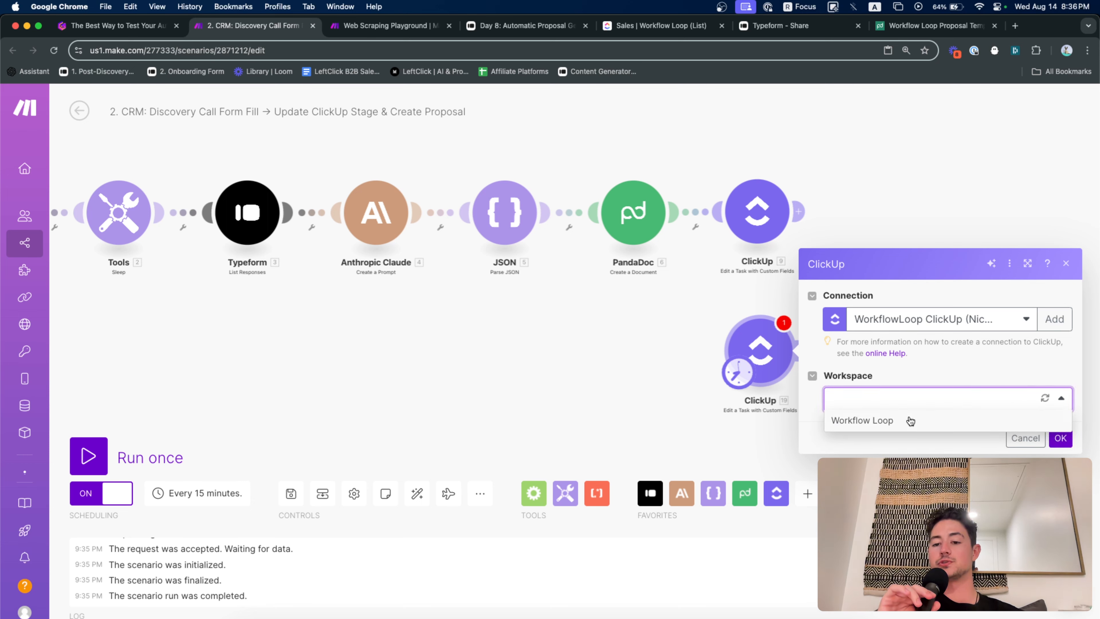
pyautogui.click(910, 421)
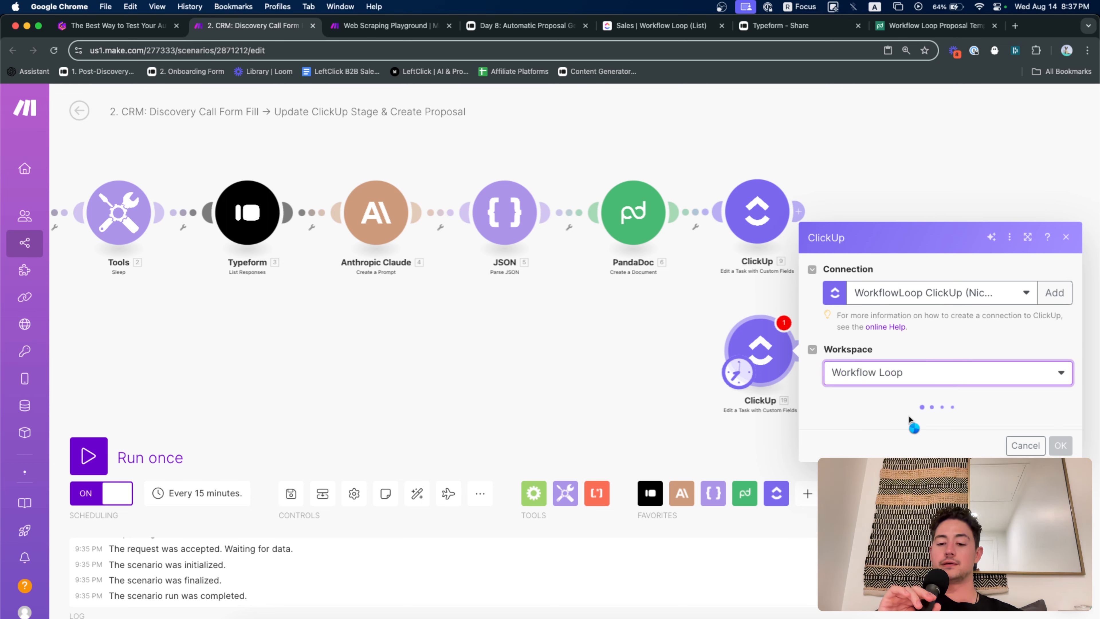
pyautogui.click(908, 423)
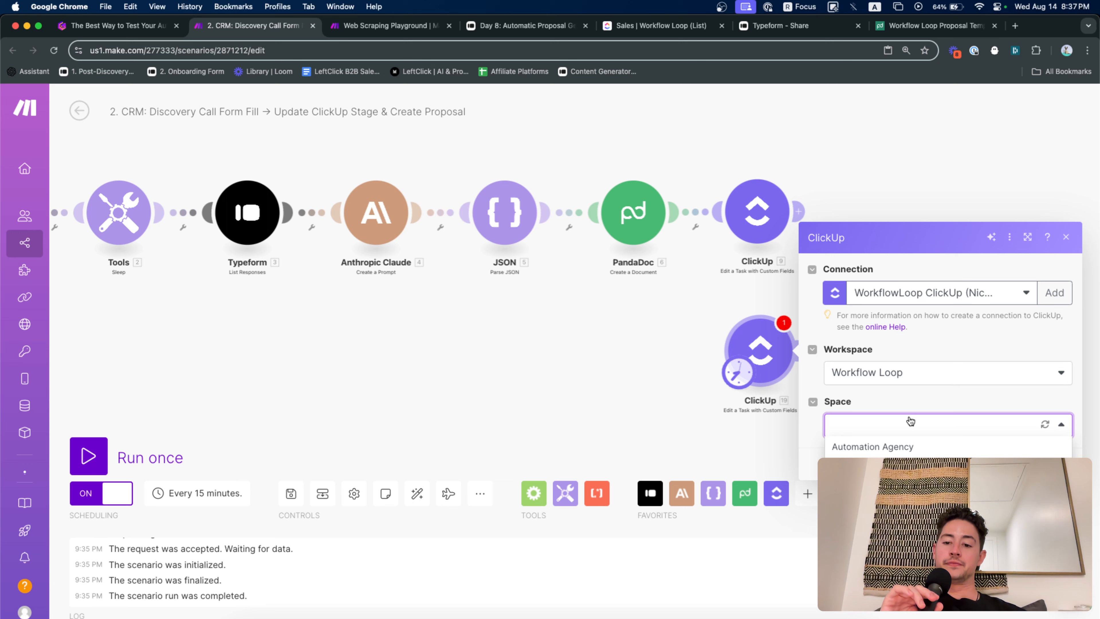
pyautogui.click(893, 450)
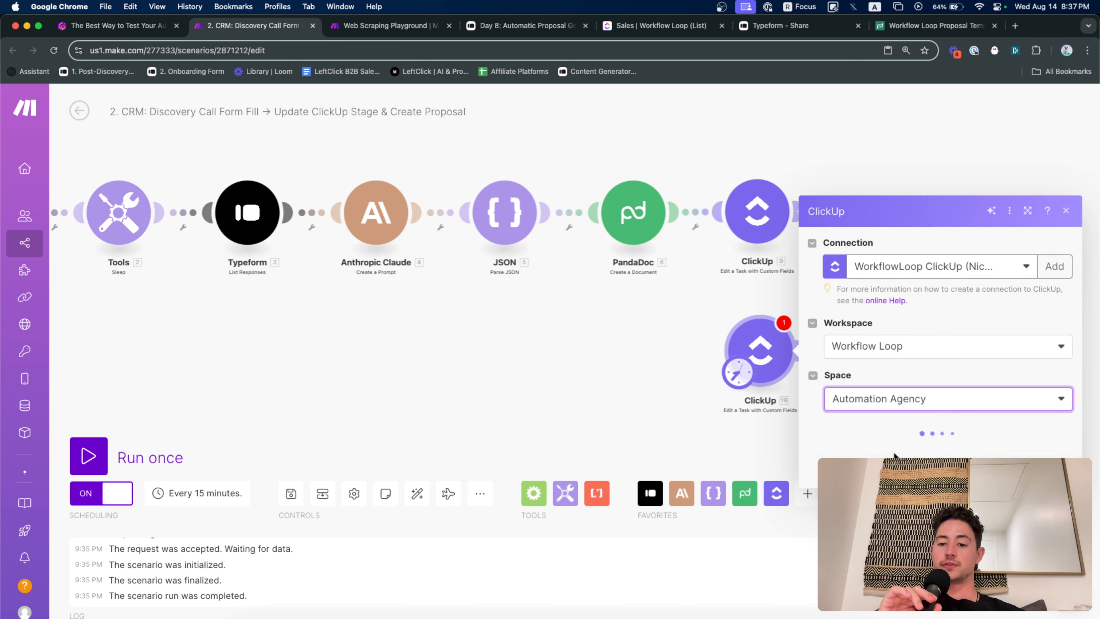
pyautogui.click(920, 453)
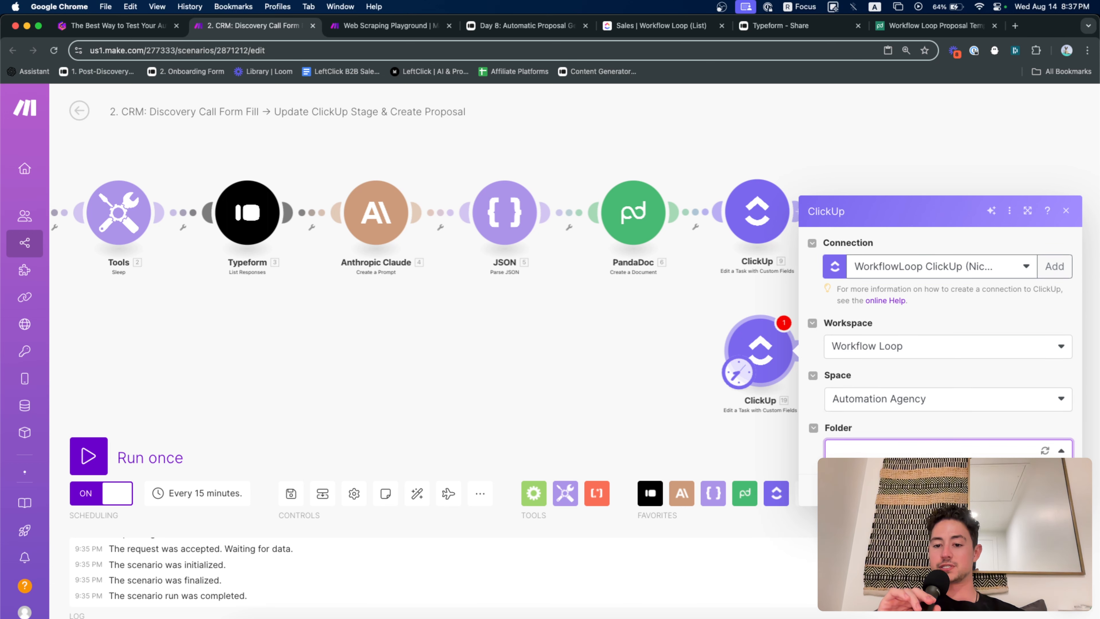
pyautogui.click(909, 478)
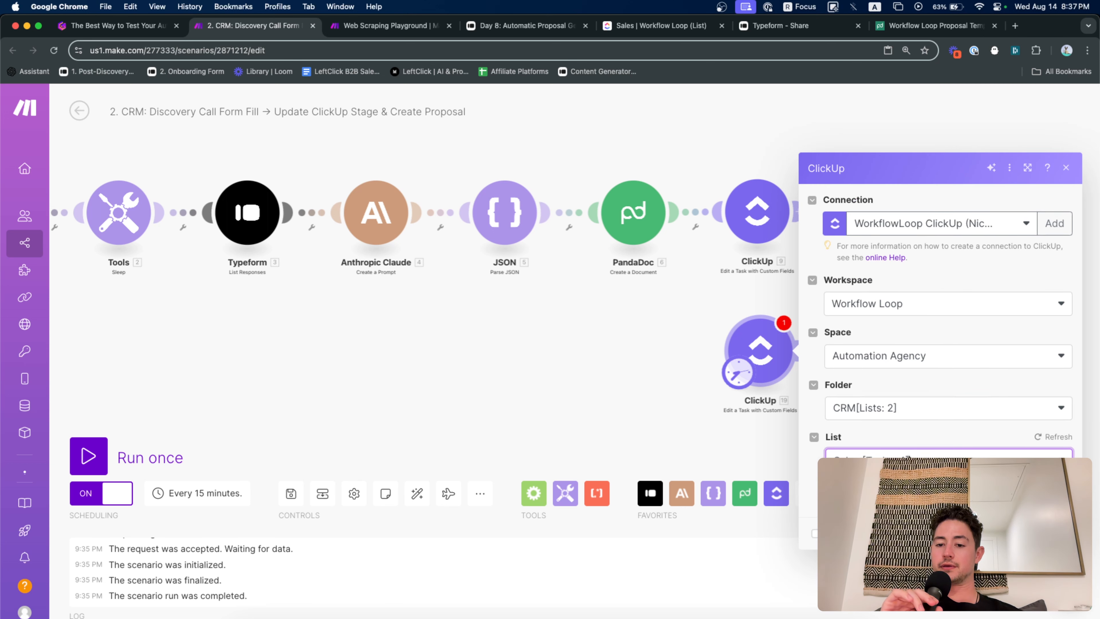
# Switch the Task ID field to a mapped value and review the module's remaining fields
pyautogui.scroll(-3, 957, 375)
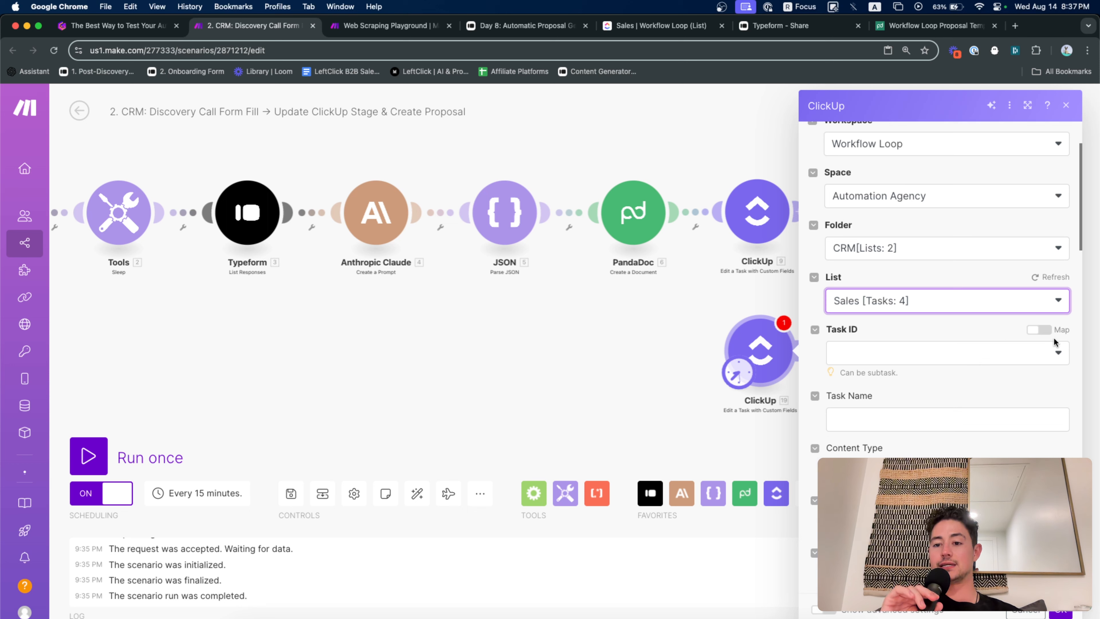
pyautogui.click(1048, 331)
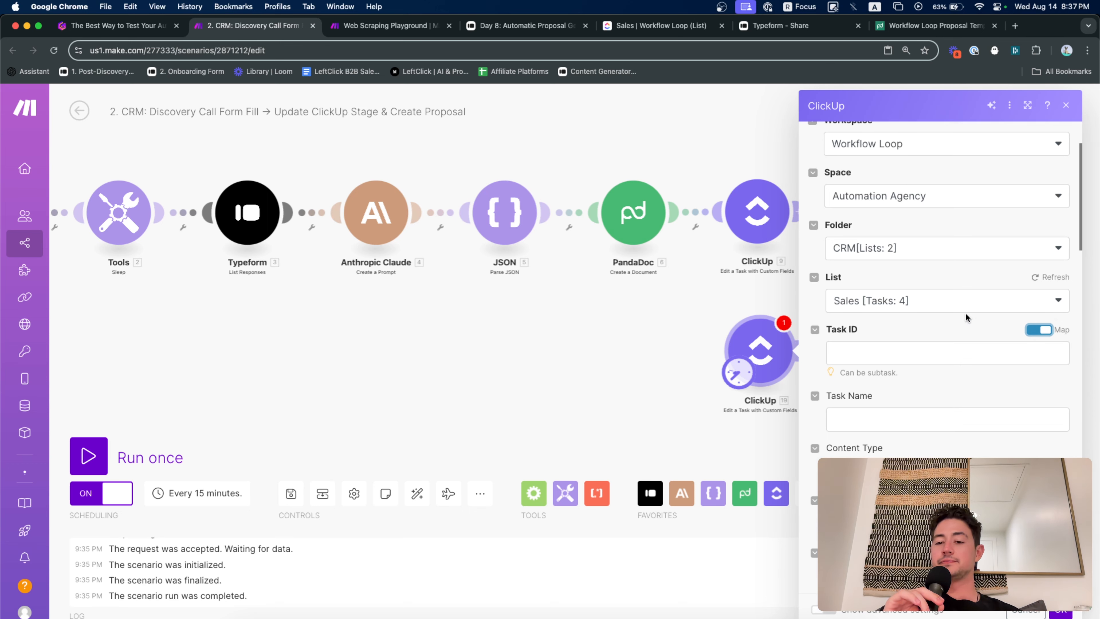
pyautogui.scroll(3, 965, 312)
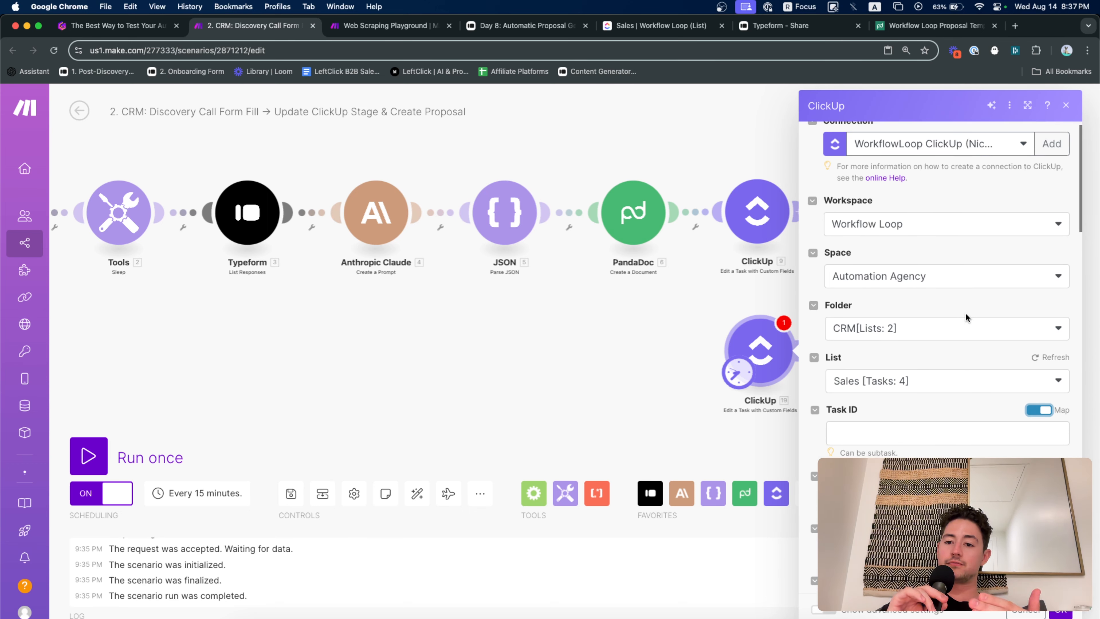
pyautogui.scroll(5, 938, 330)
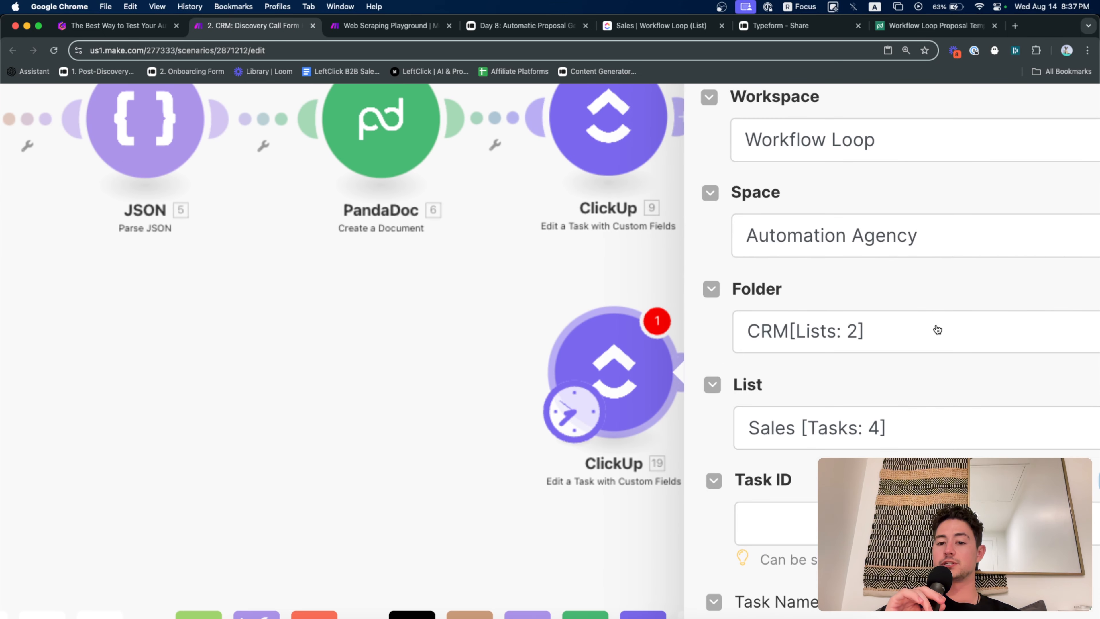
pyautogui.hscroll(3, 938, 329)
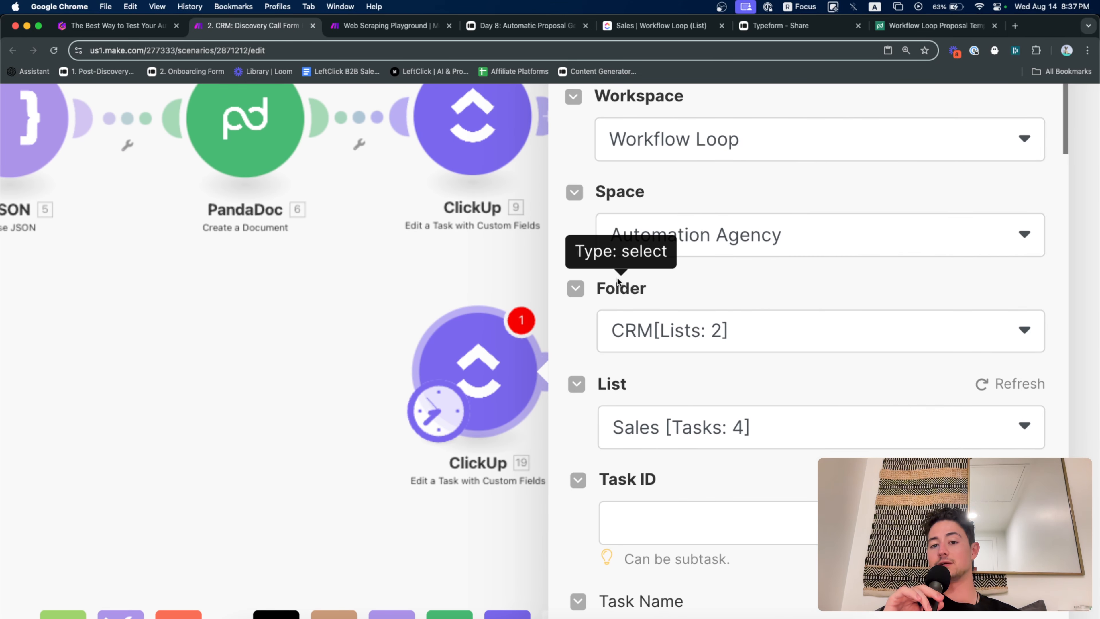
pyautogui.scroll(-3, 617, 277)
pyautogui.scroll(-3, 635, 376)
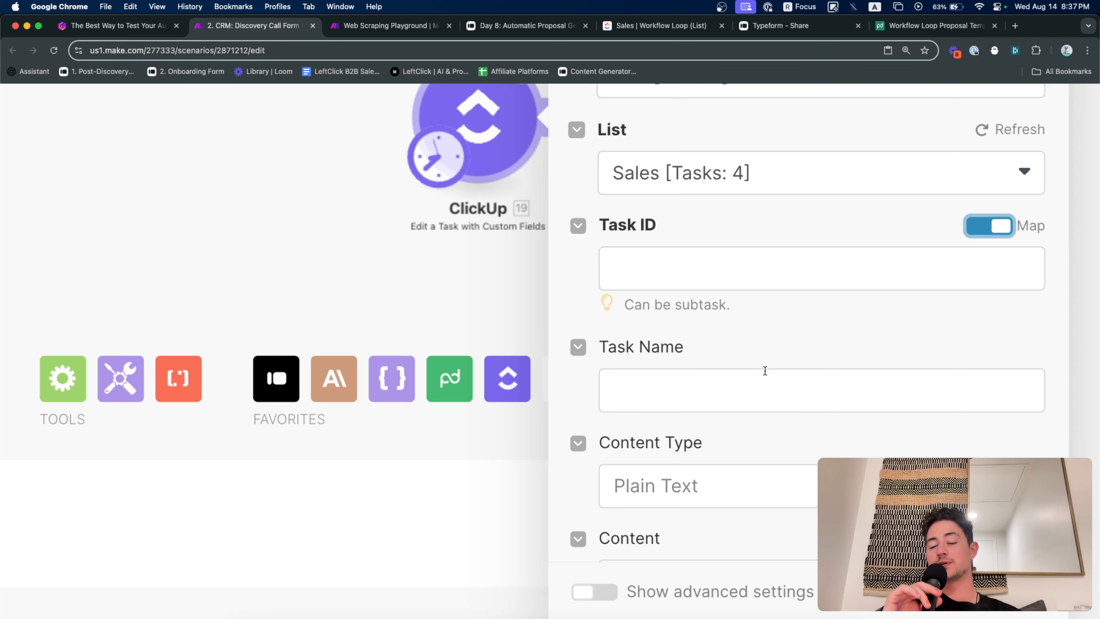
pyautogui.scroll(-5, 764, 371)
pyautogui.scroll(-5, 764, 370)
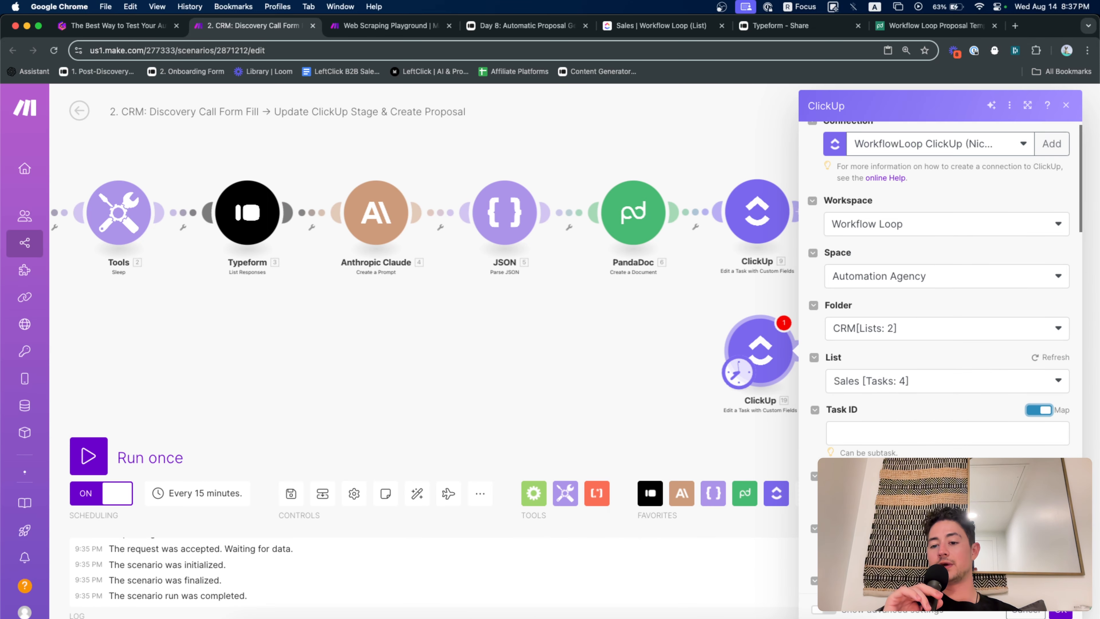
# Pick the first Sales-list task from the Task ID dropdown, revealing Proposal URL and Quote fields
pyautogui.click(1040, 410)
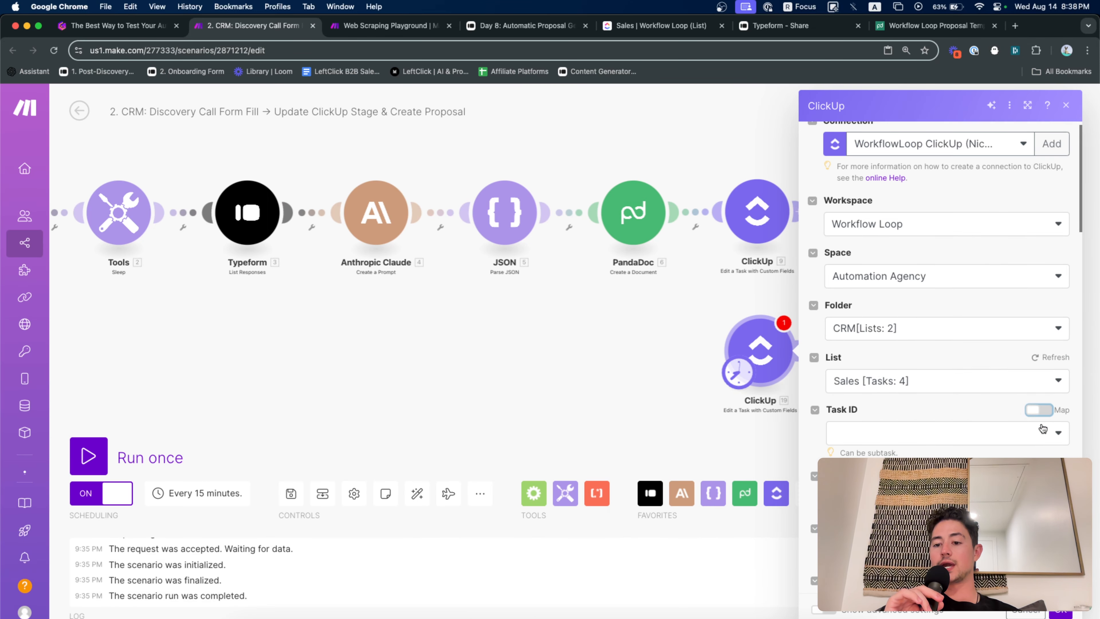
pyautogui.click(1060, 613)
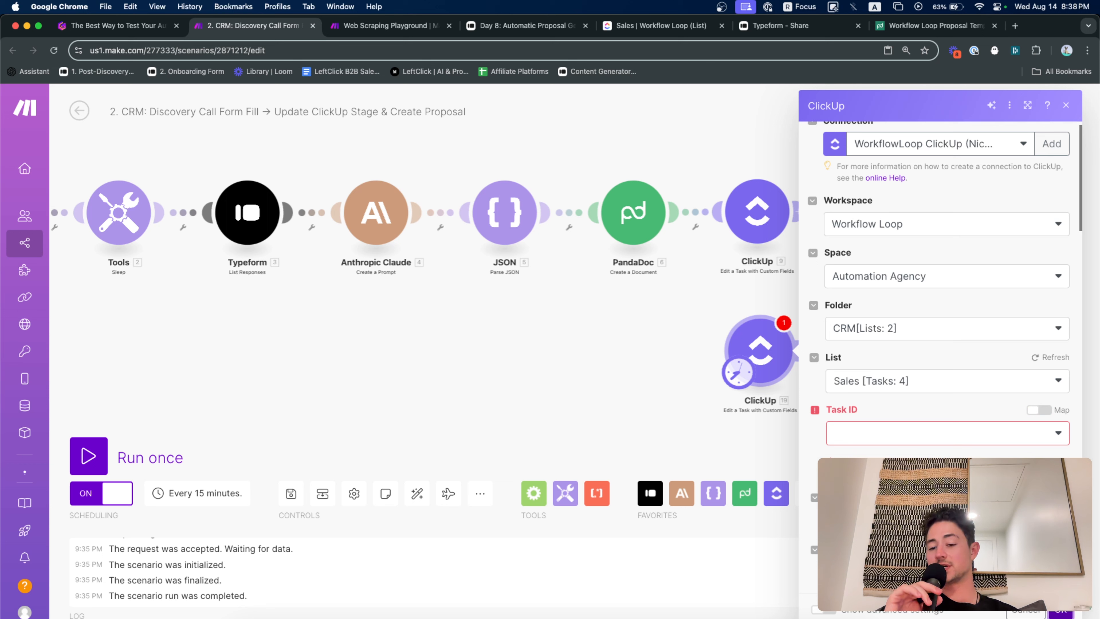
pyautogui.scroll(-3, 904, 455)
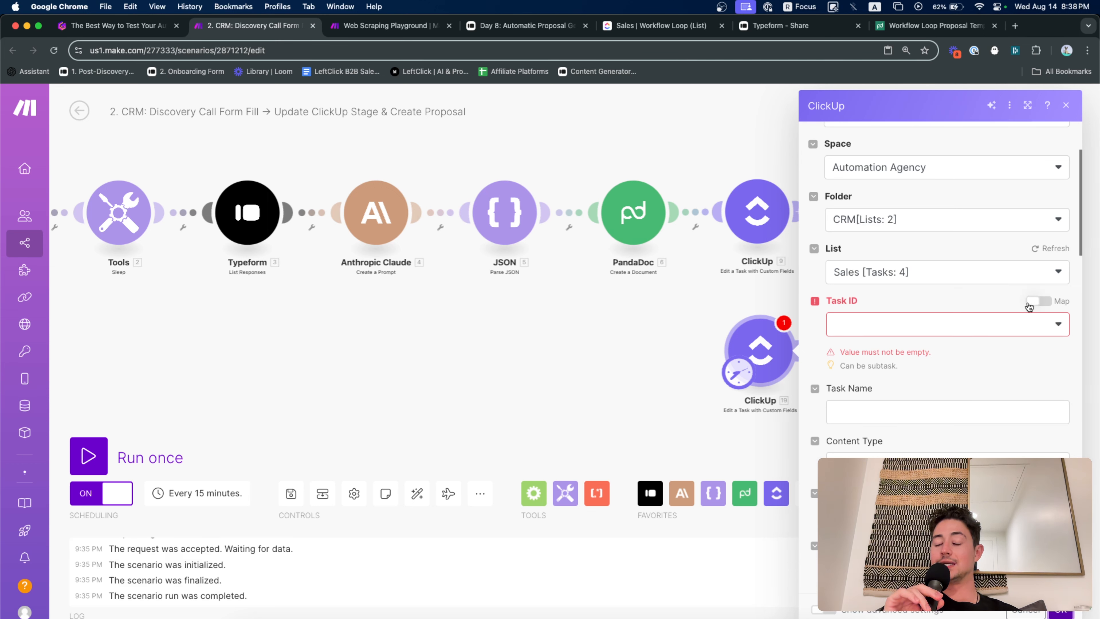
pyautogui.click(1038, 302)
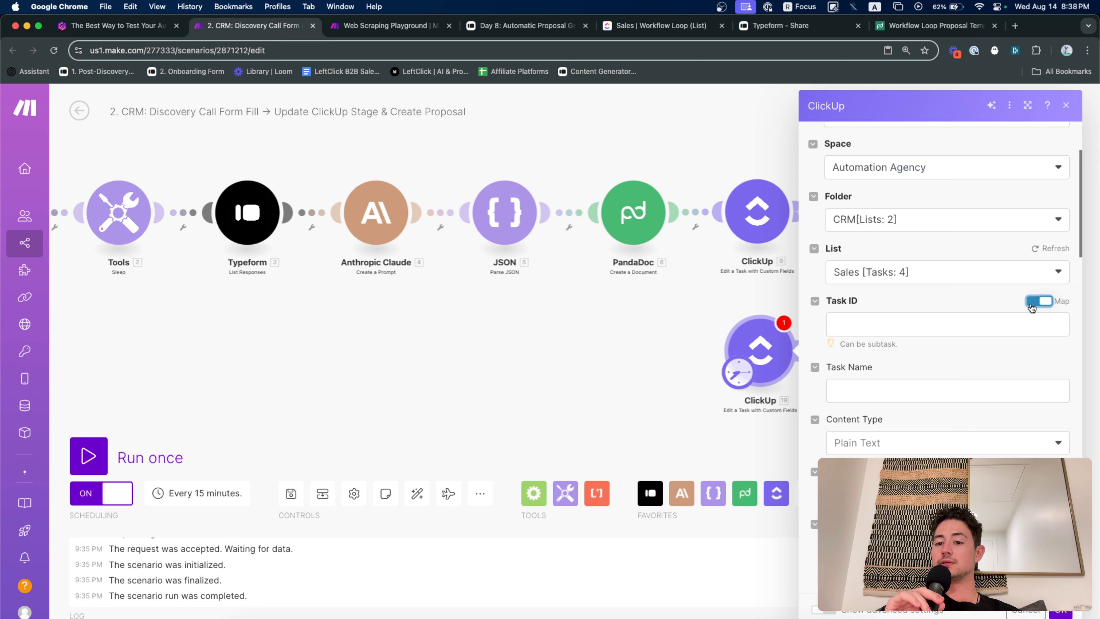
pyautogui.click(1039, 302)
pyautogui.click(1020, 327)
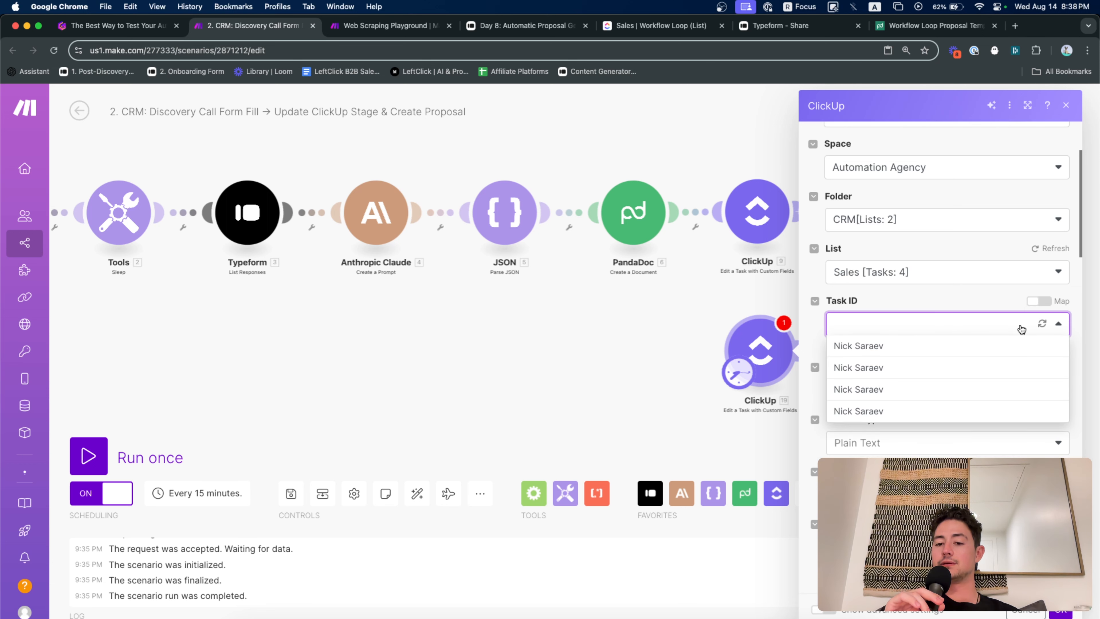
pyautogui.click(977, 346)
pyautogui.scroll(-1, 975, 410)
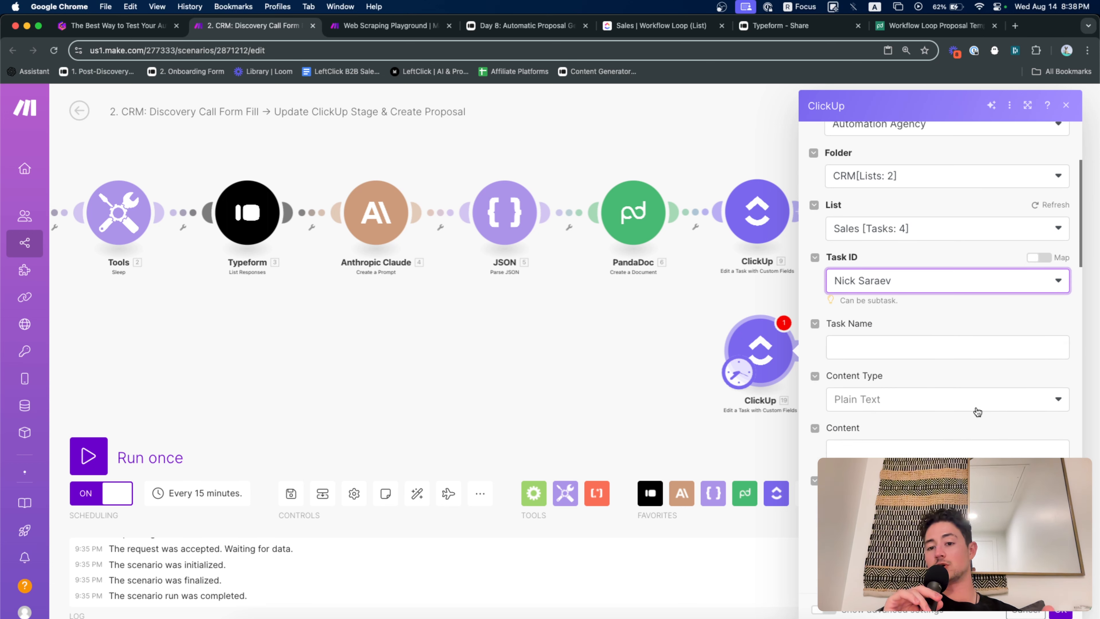
pyautogui.scroll(-1, 977, 411)
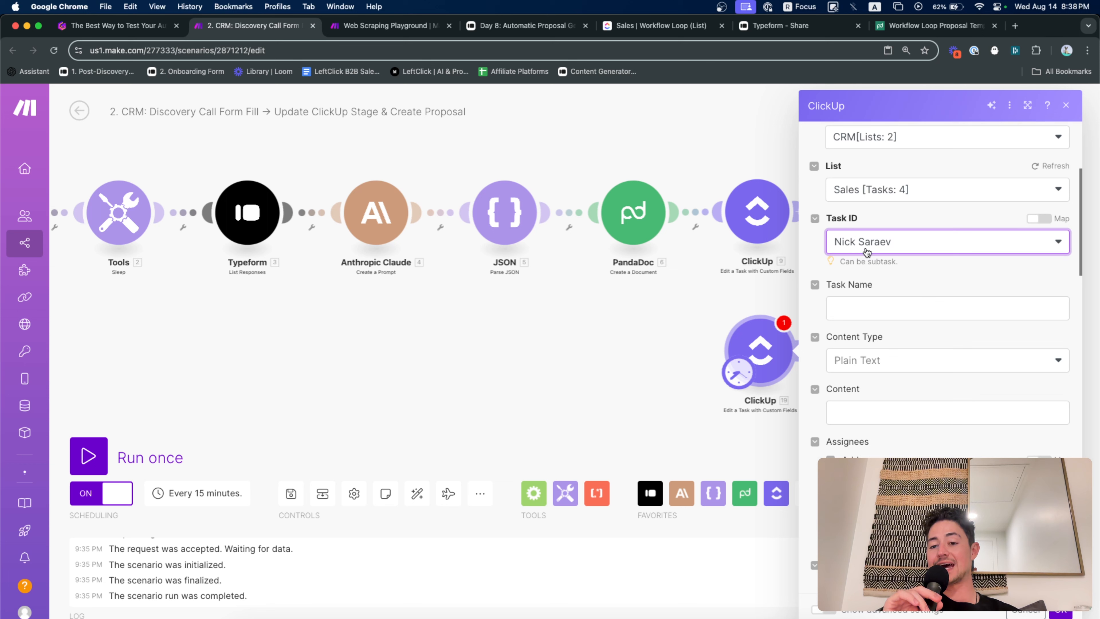
pyautogui.scroll(-10, 896, 295)
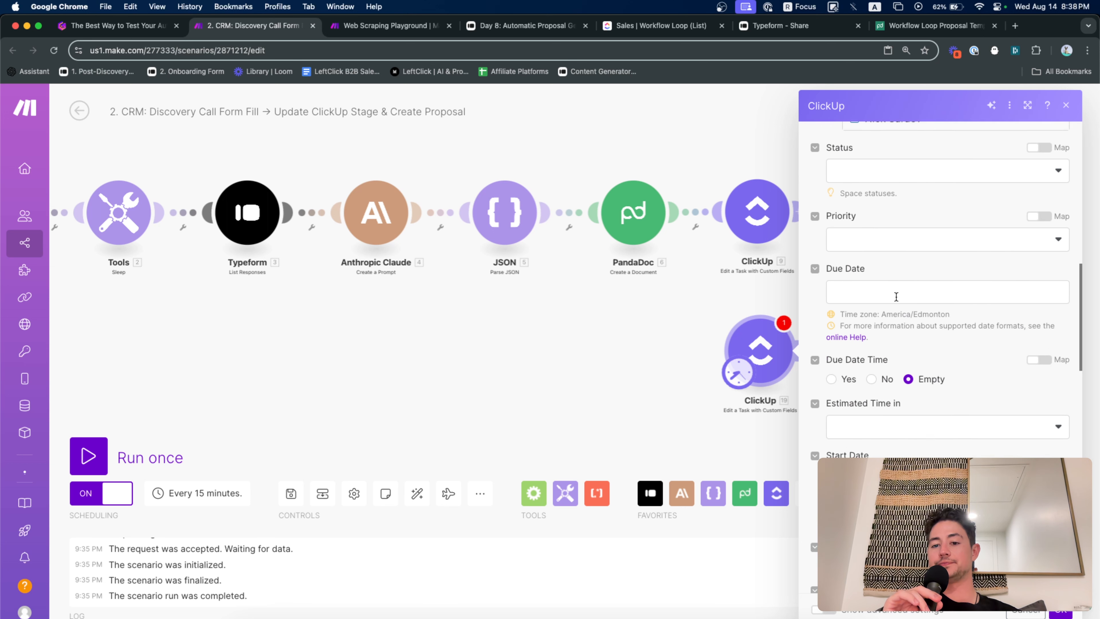
pyautogui.scroll(-15, 896, 297)
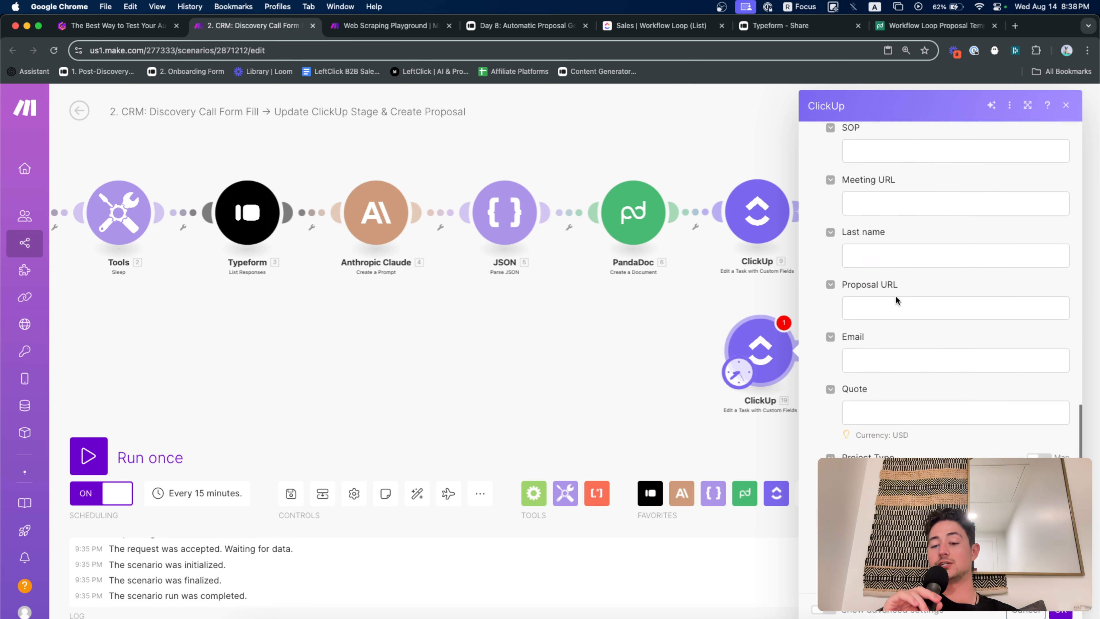
pyautogui.click(896, 297)
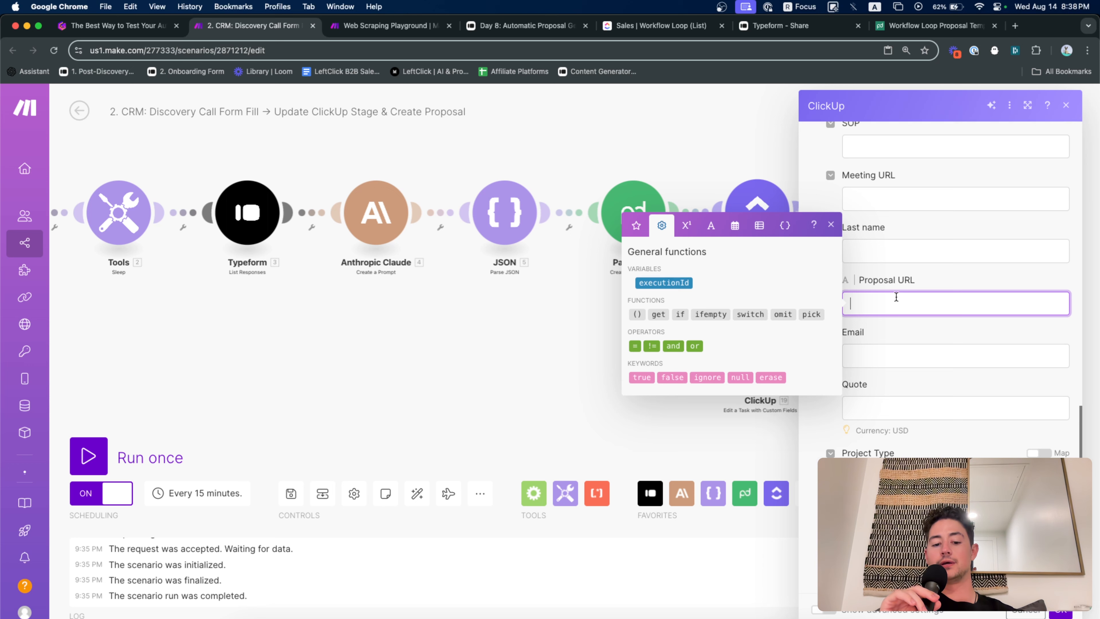
pyautogui.press('cmd+v')
pyautogui.press('cmd+a')
pyautogui.press('BackSpace')
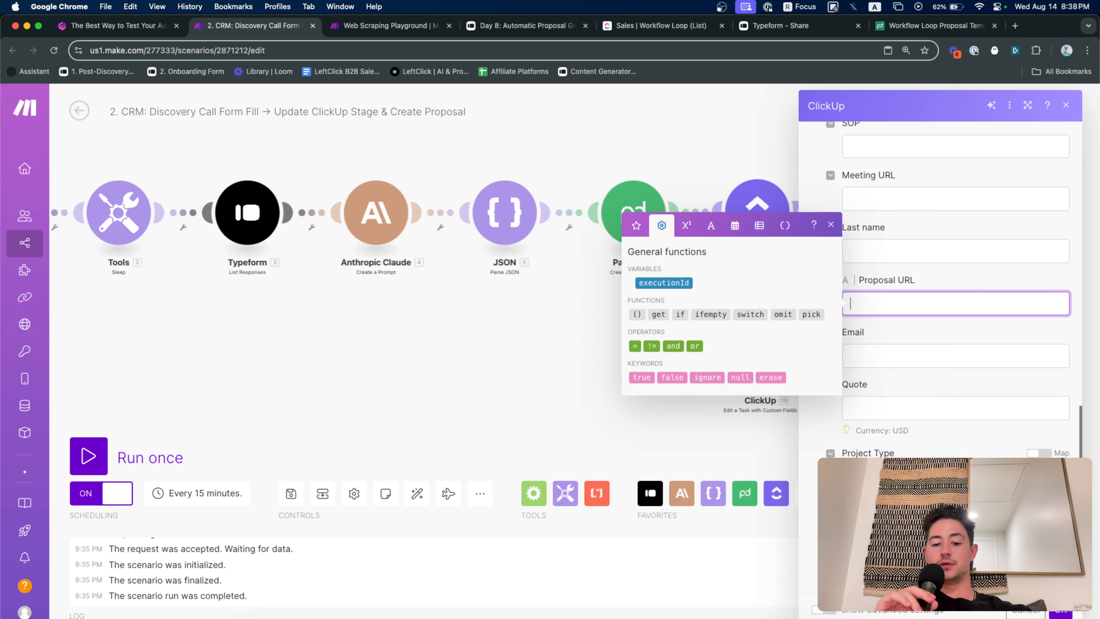
pyautogui.write('http:')
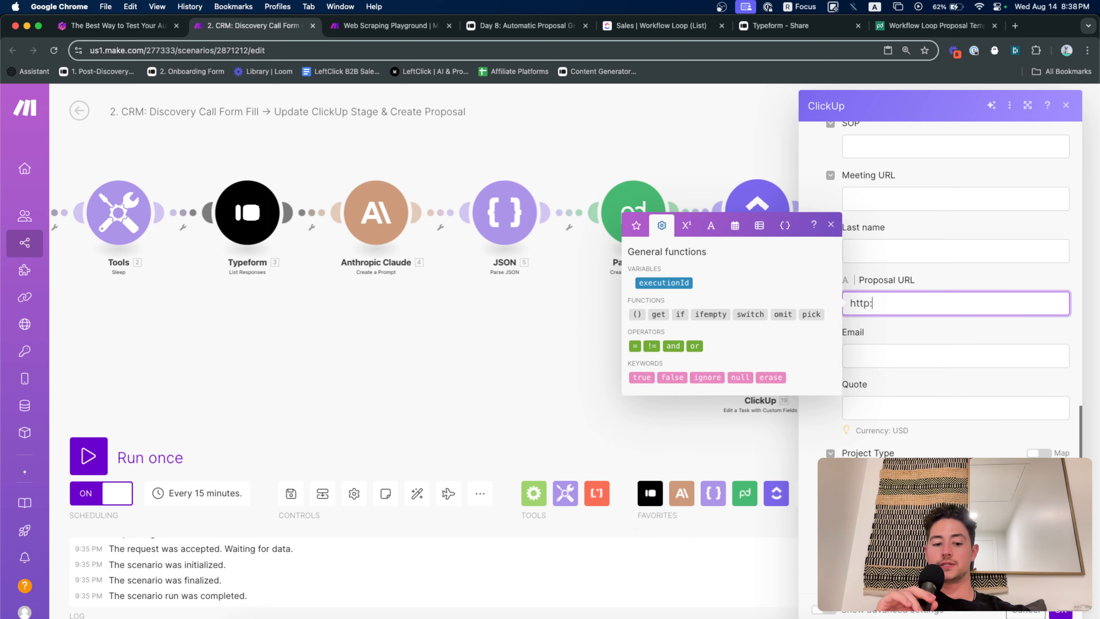
pyautogui.write('app.pandadoc.com')
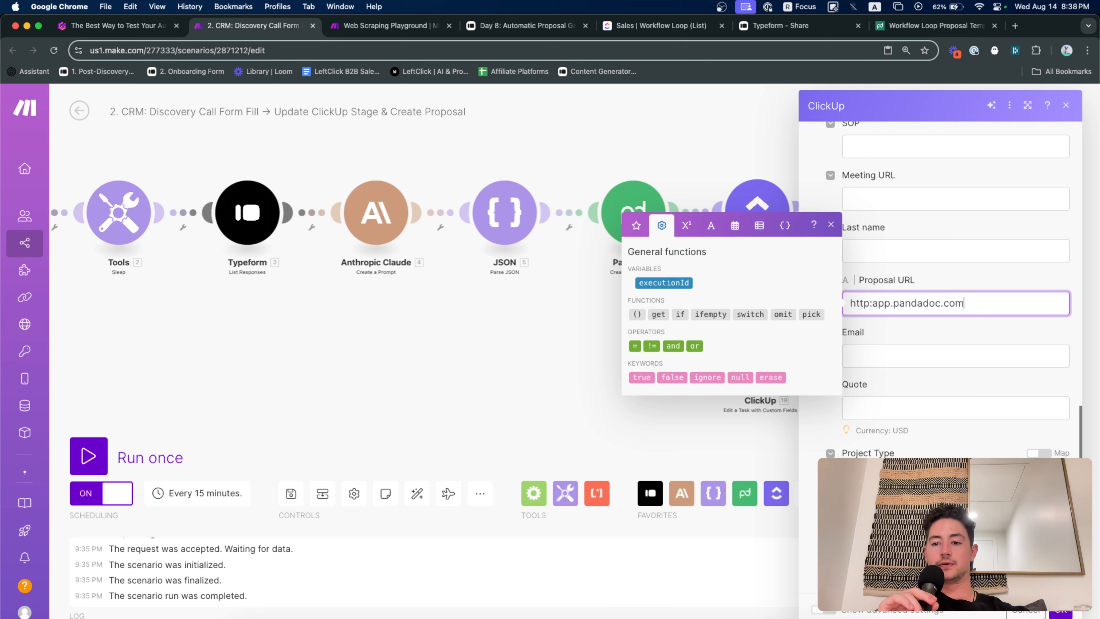
pyautogui.click(873, 297)
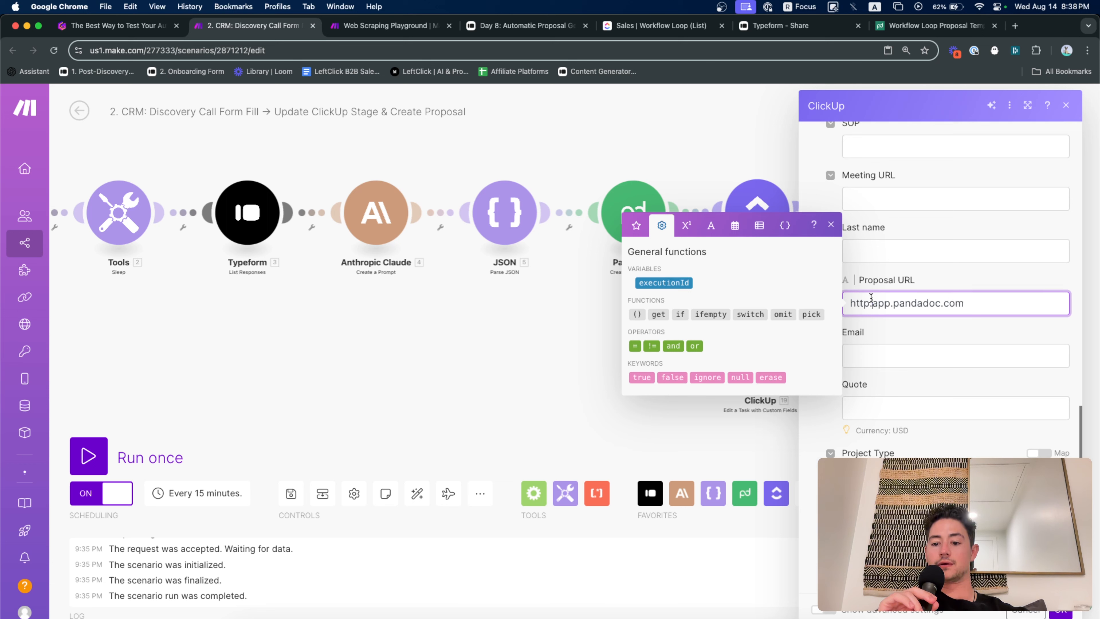
pyautogui.write('//')
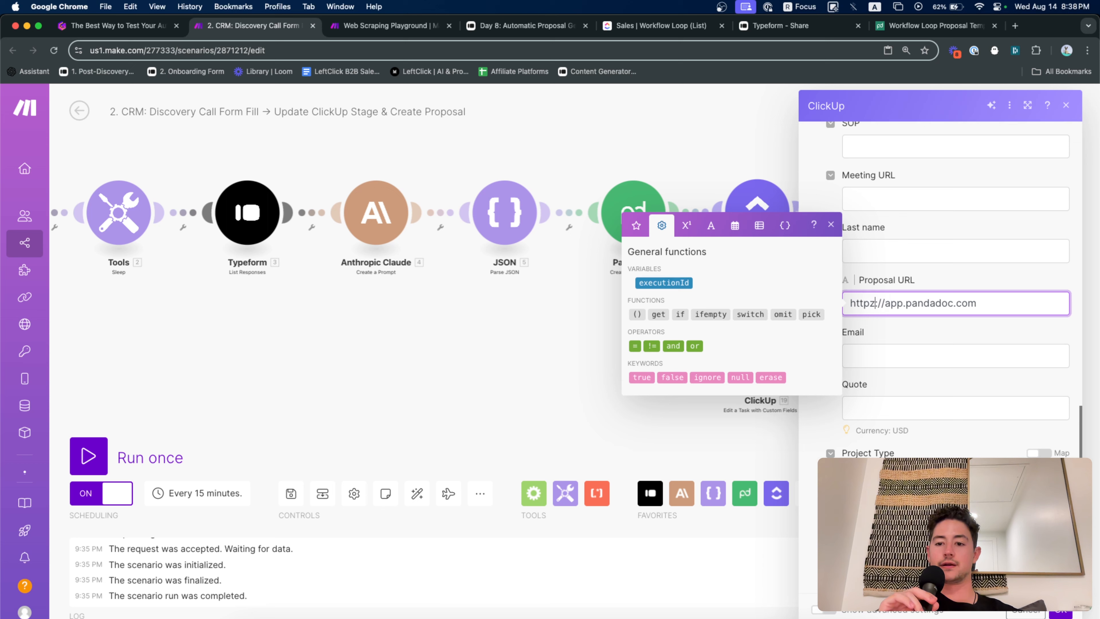
pyautogui.write('s')
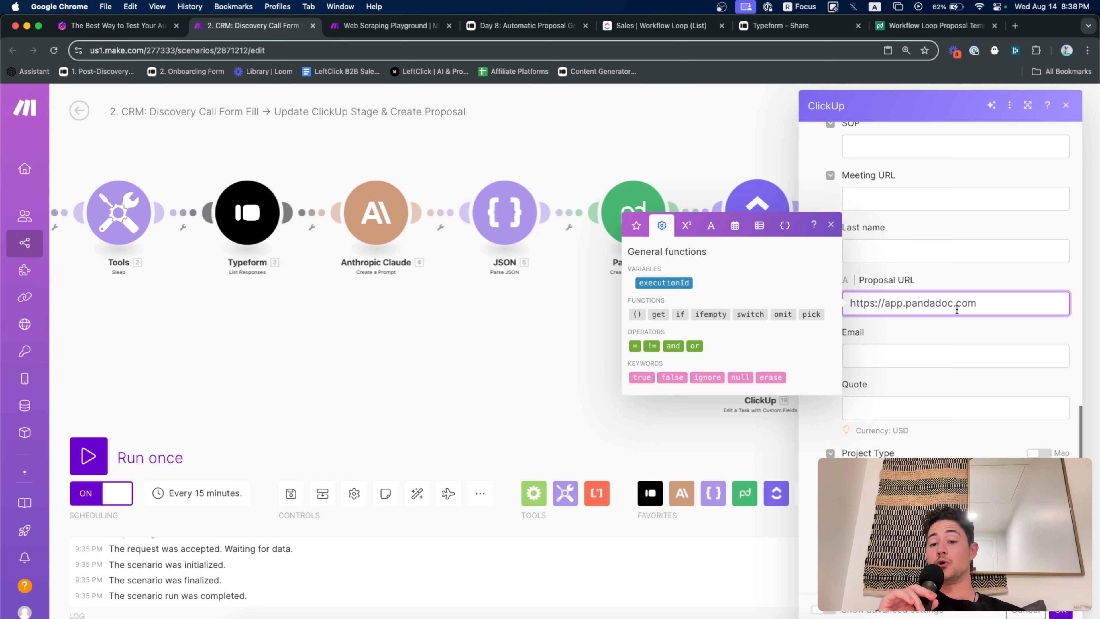
pyautogui.click(992, 327)
pyautogui.moveTo(1013, 304); pyautogui.dragTo(852, 331)
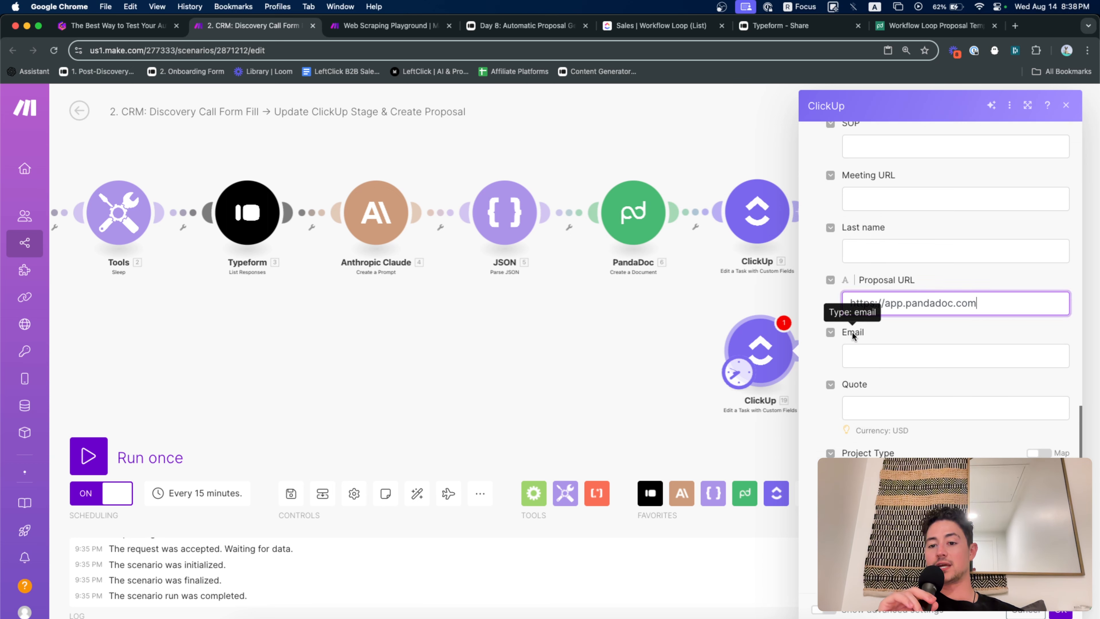
# Set the task Status to 'proposal sent' and close the module settings
pyautogui.scroll(15, 914, 287)
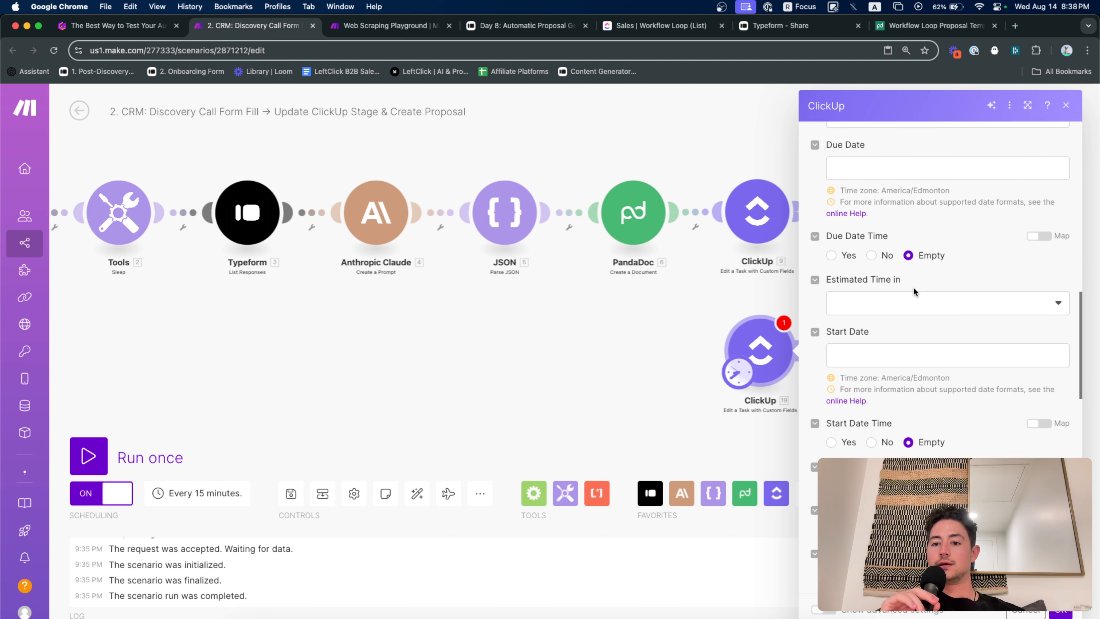
pyautogui.scroll(5, 914, 290)
pyautogui.click(931, 312)
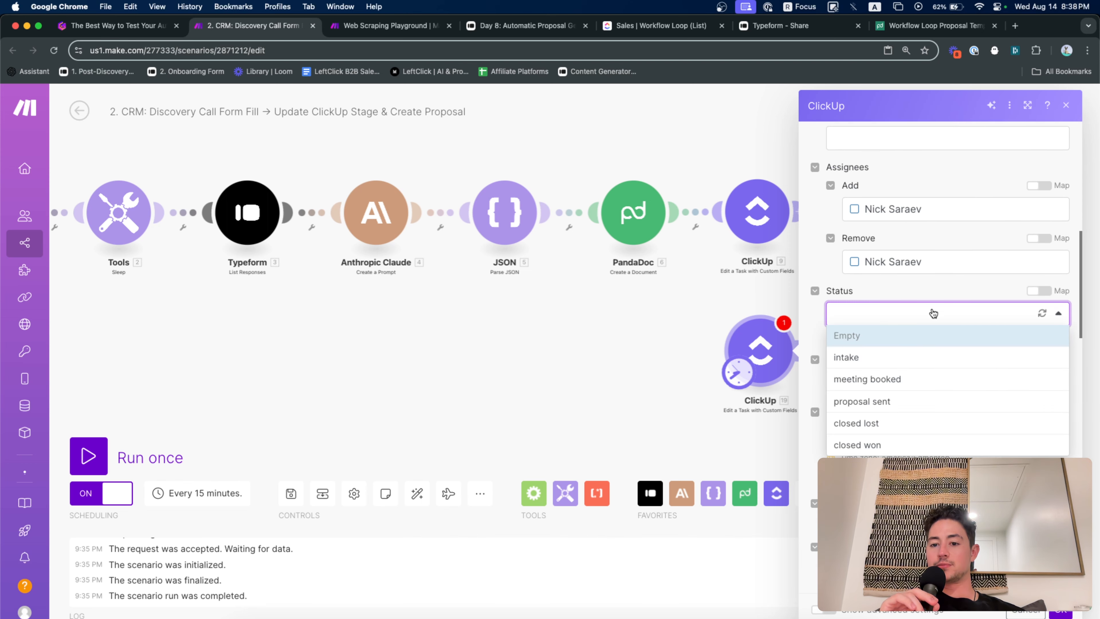
pyautogui.click(932, 405)
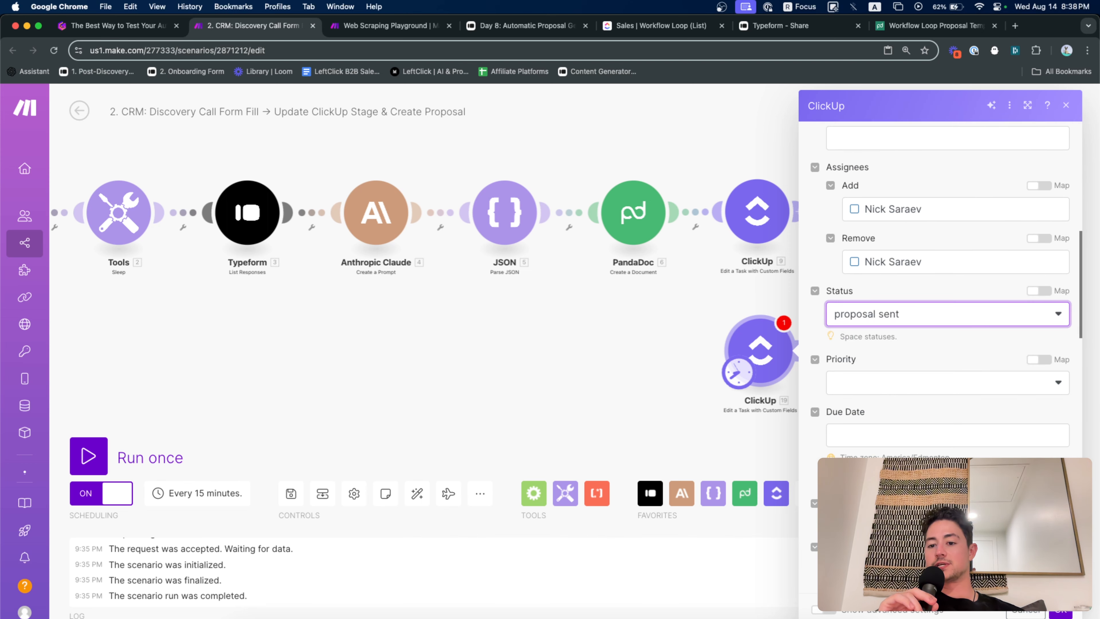
pyautogui.click(1060, 611)
pyautogui.moveTo(906, 441); pyautogui.dragTo(844, 398)
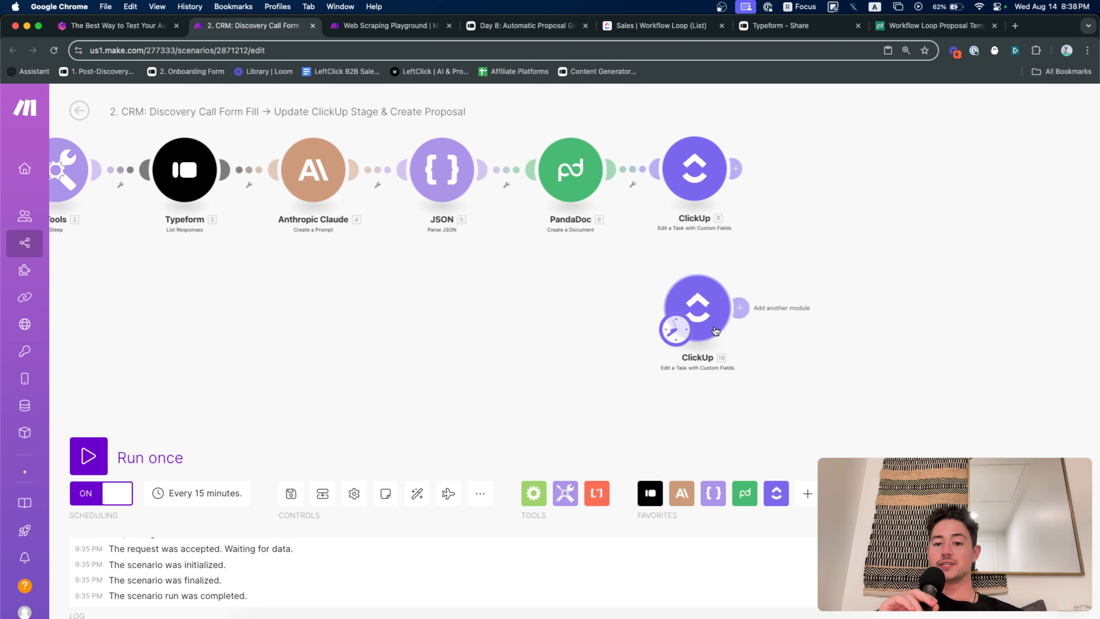
# Run only the new ClickUp module as a test, then go to the ClickUp Sales tab
pyautogui.rightClick(707, 312)
pyautogui.click(776, 342)
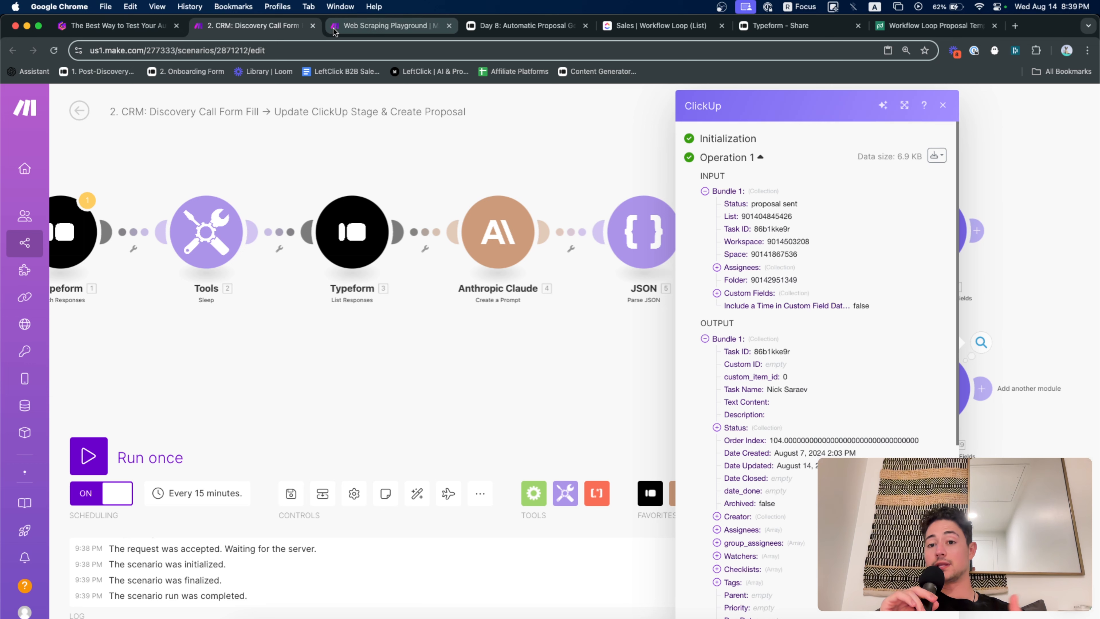
pyautogui.click(635, 29)
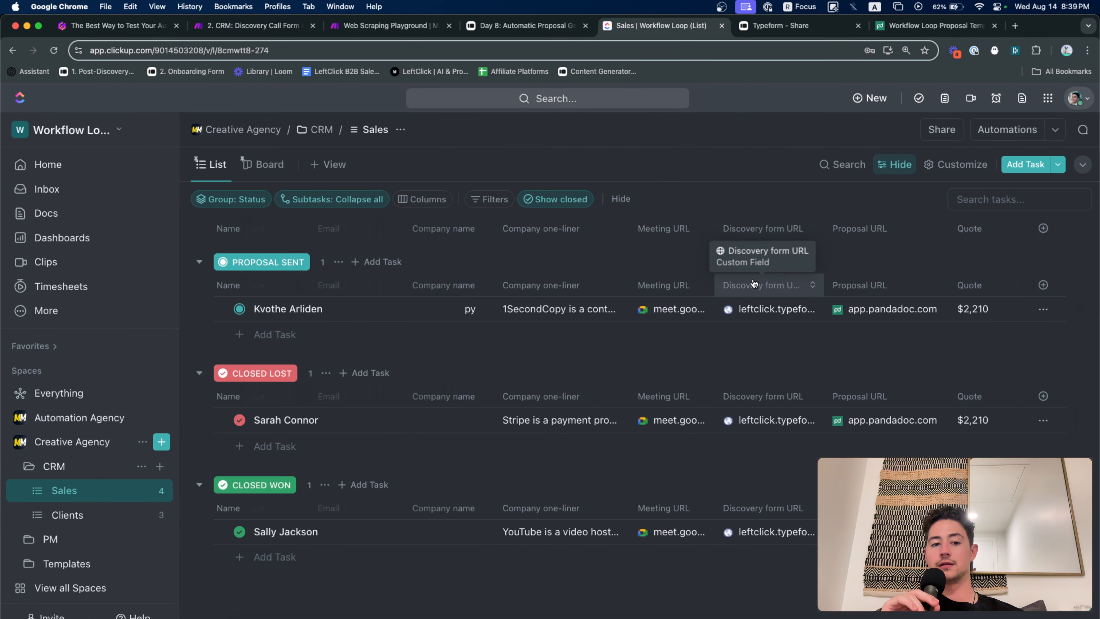
# Open Automation Agency > CRM > Sales to check the proposal-sent tasks, then return to Gamma
pyautogui.click(29, 419)
pyautogui.click(20, 450)
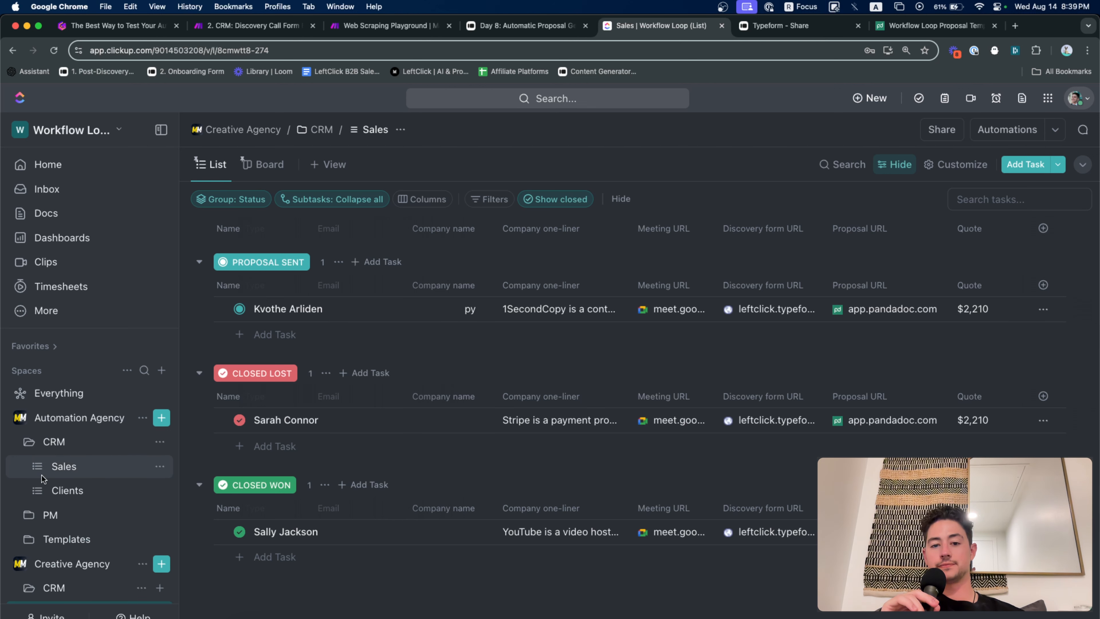
pyautogui.click(51, 467)
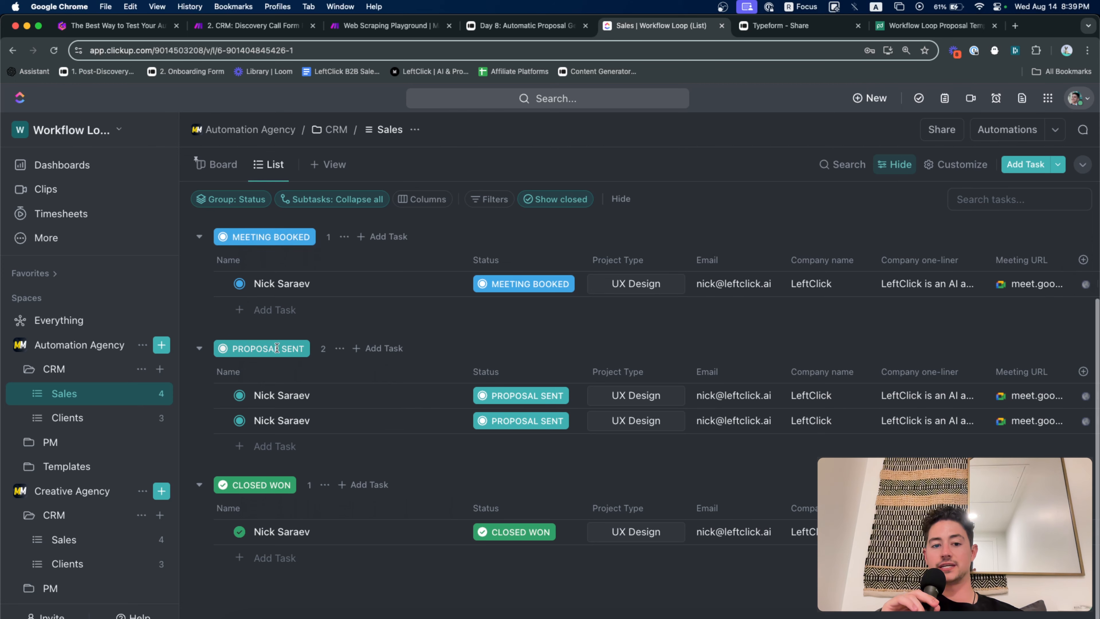
pyautogui.hscroll(4, 323, 438)
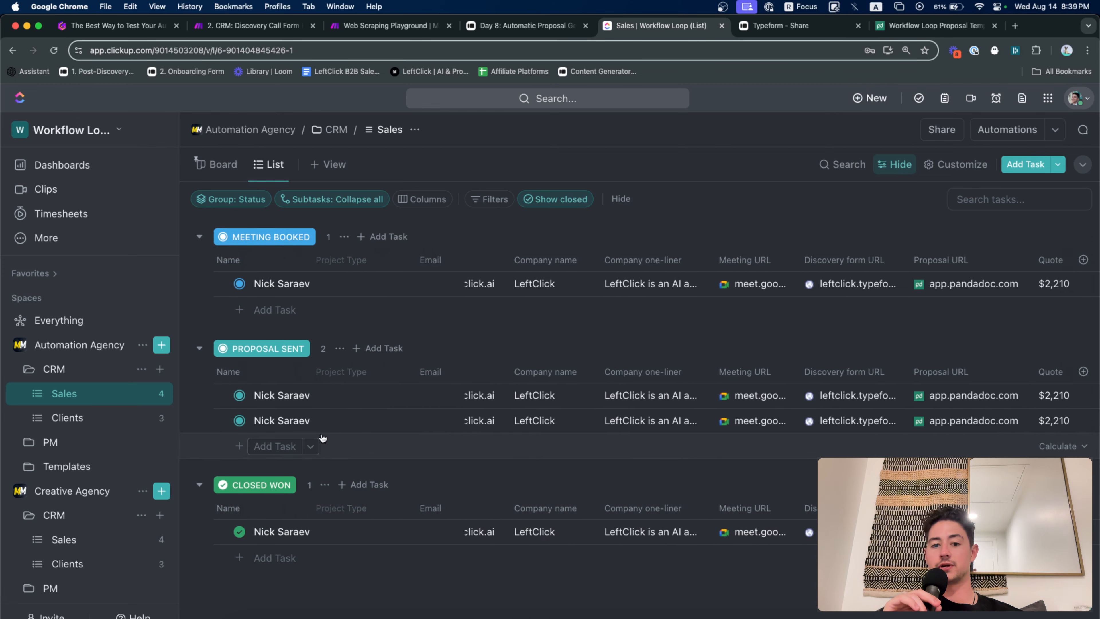
pyautogui.hscroll(-8, 322, 439)
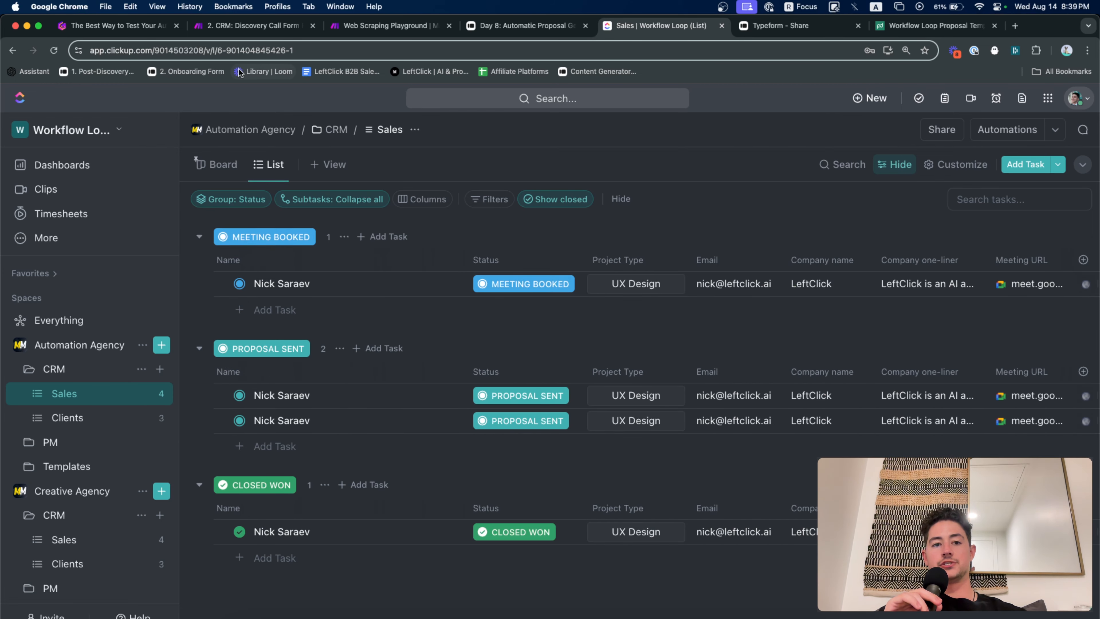
pyautogui.click(160, 28)
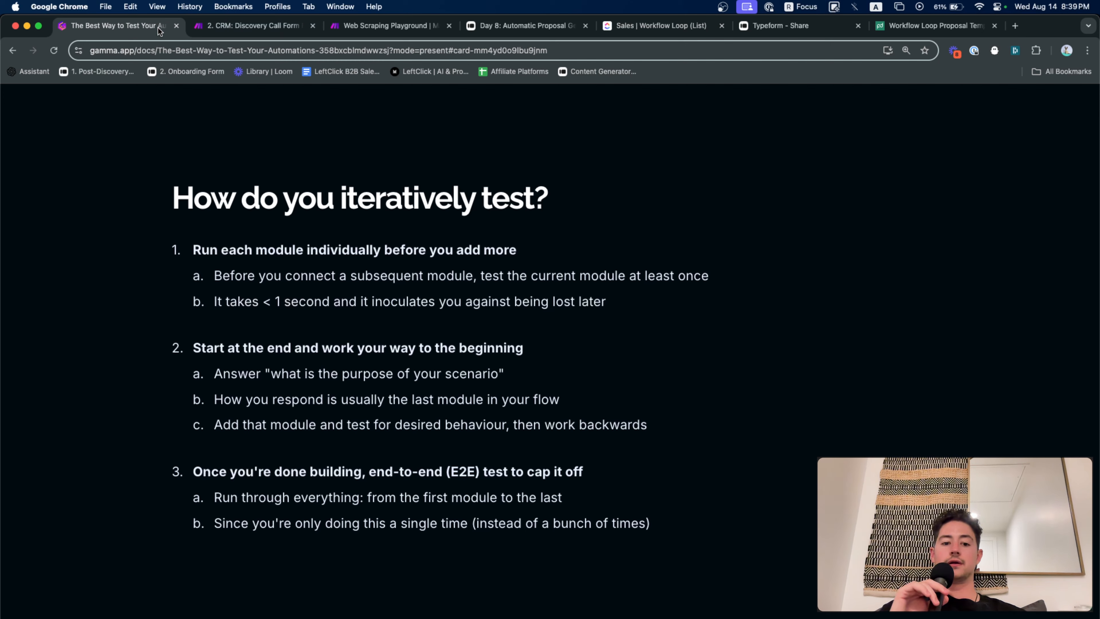
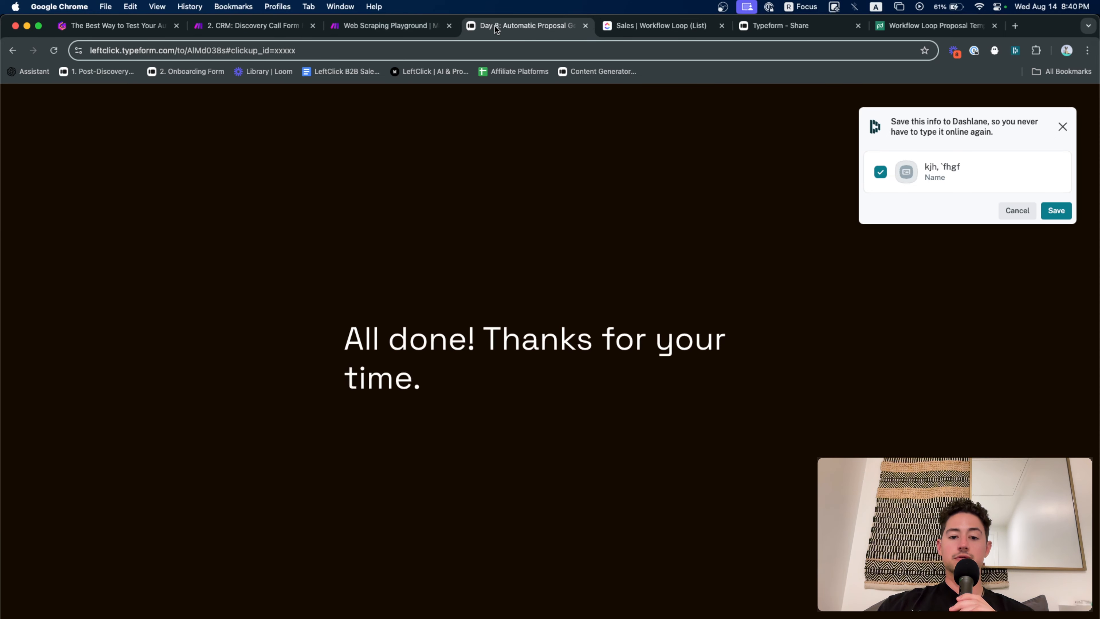
# Check the submitted form's full address, then view the ClickUp Sales list with the booked lead's $2,210 quote
pyautogui.click(523, 48)
pyautogui.click(513, 47)
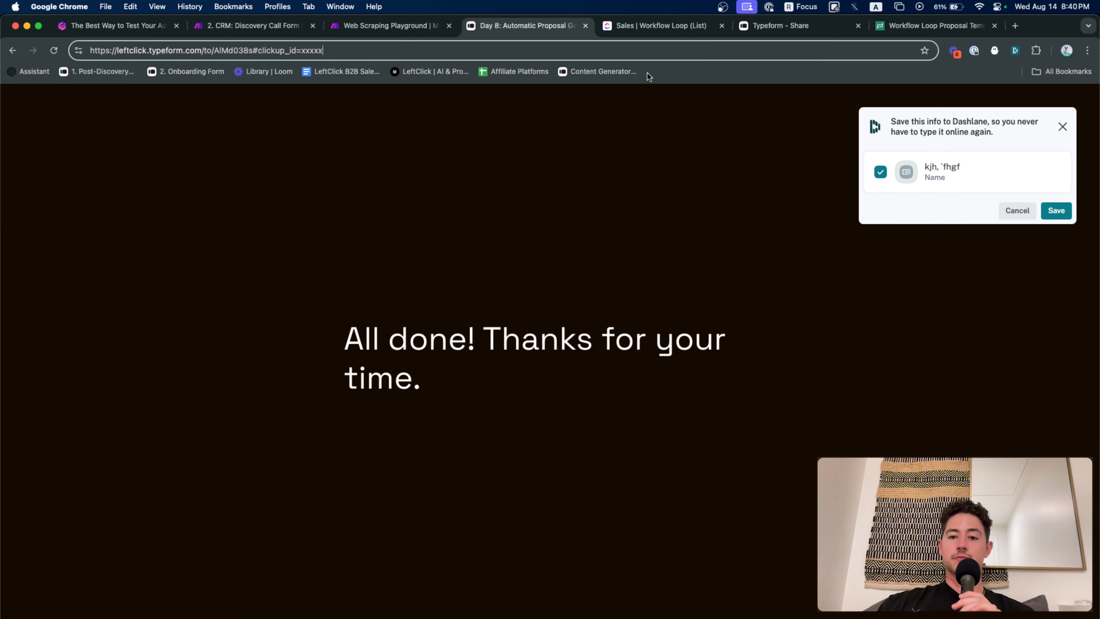
pyautogui.click(661, 29)
pyautogui.hscroll(8, 632, 269)
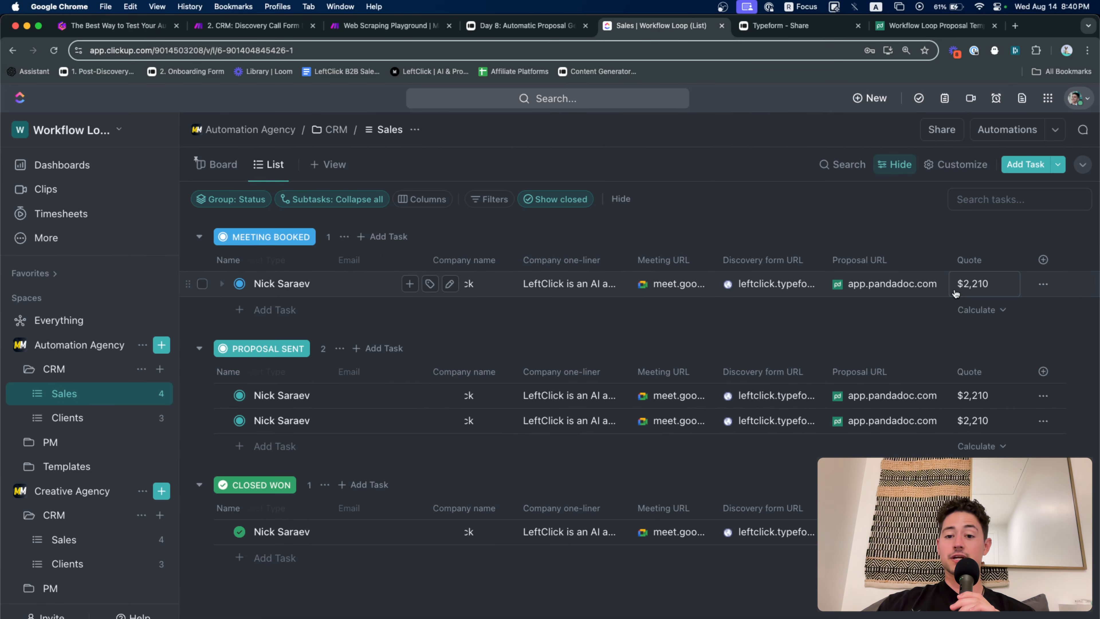
# Open the Meeting Booked lead's task, copy its ID 86b1kke61, and go back to the Typeform page
pyautogui.hscroll(-8, 398, 307)
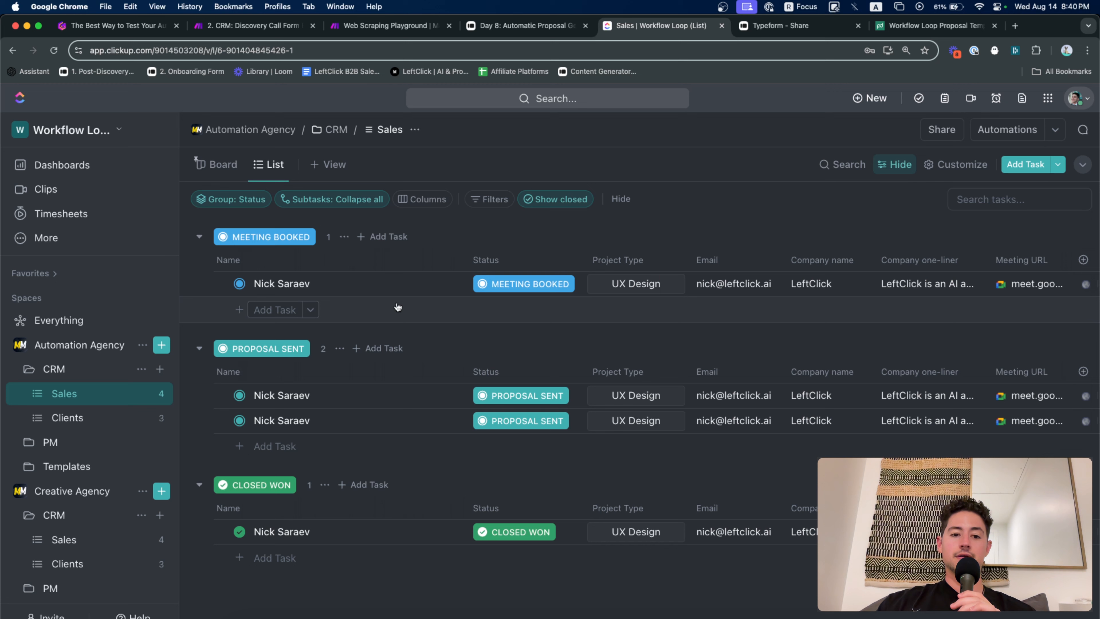
pyautogui.click(318, 285)
pyautogui.doubleClick(190, 51)
pyautogui.press('super+c')
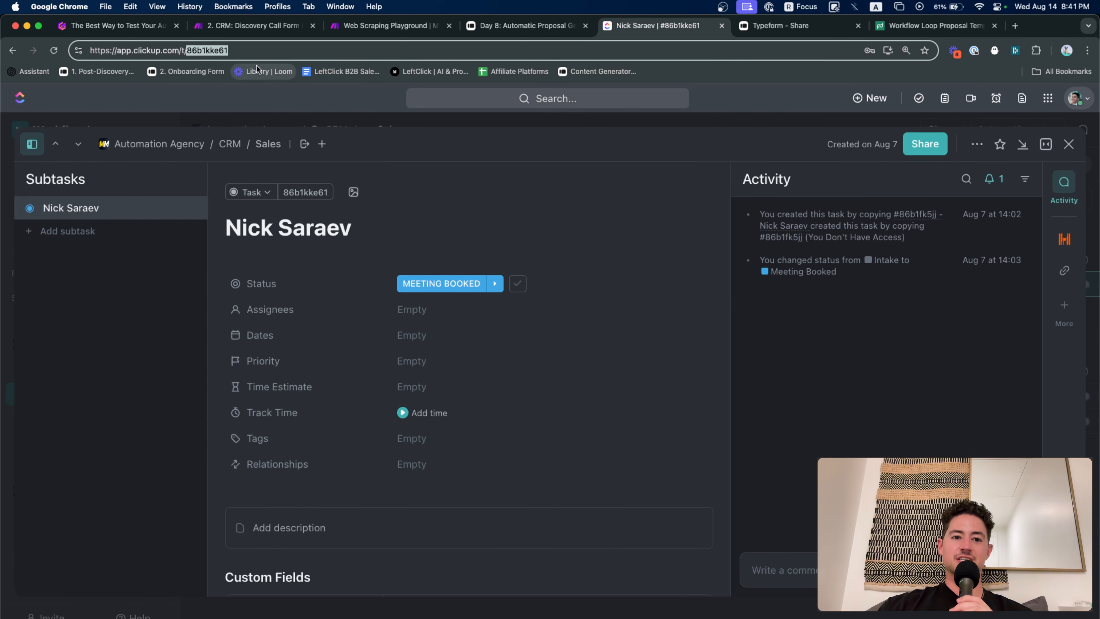
pyautogui.click(559, 25)
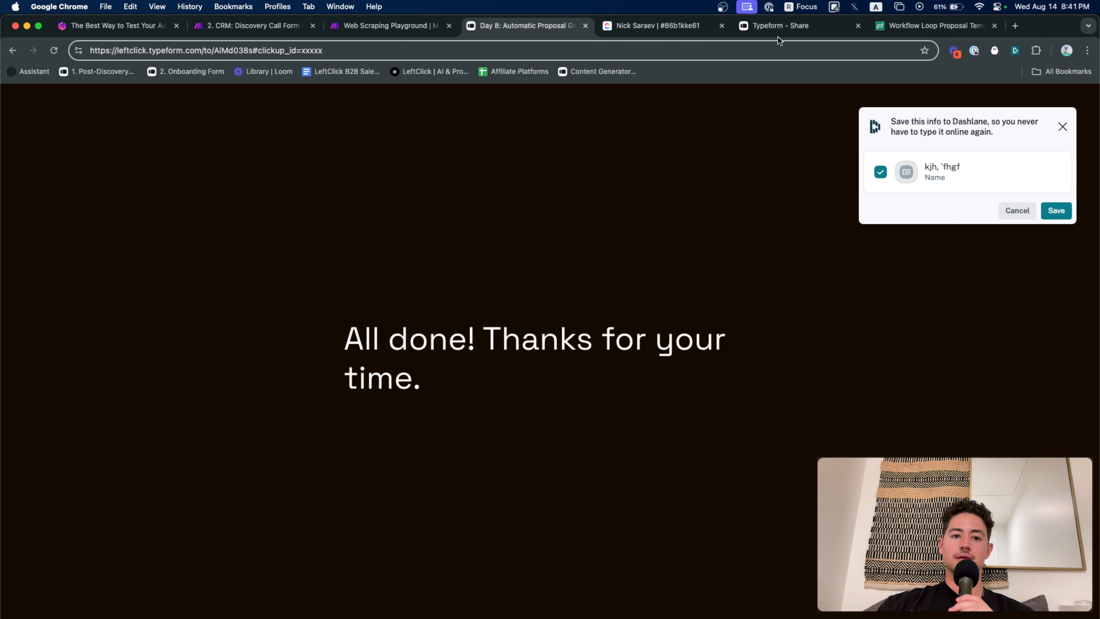
# Reload the form with the xxxxx placeholder replaced by clickup_id=86b1kke61
pyautogui.click(447, 60)
pyautogui.press('BackSpace')
pyautogui.press('BackSpace')
pyautogui.press('BackSpace')
pyautogui.press('BackSpace')
pyautogui.press('BackSpace')
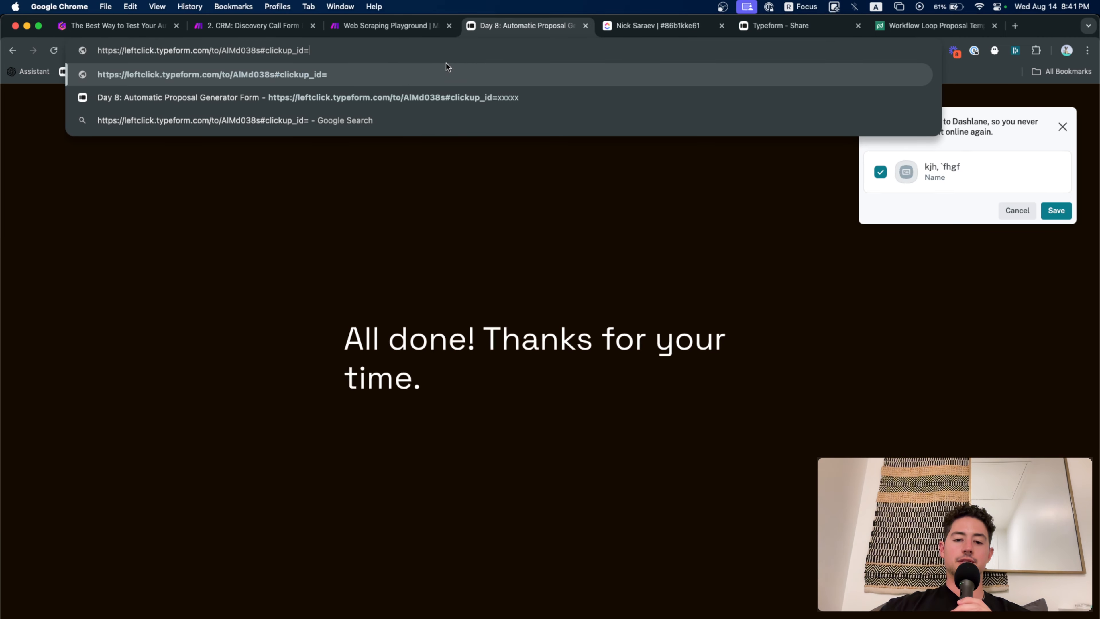
pyautogui.press('super+v')
pyautogui.press('Return')
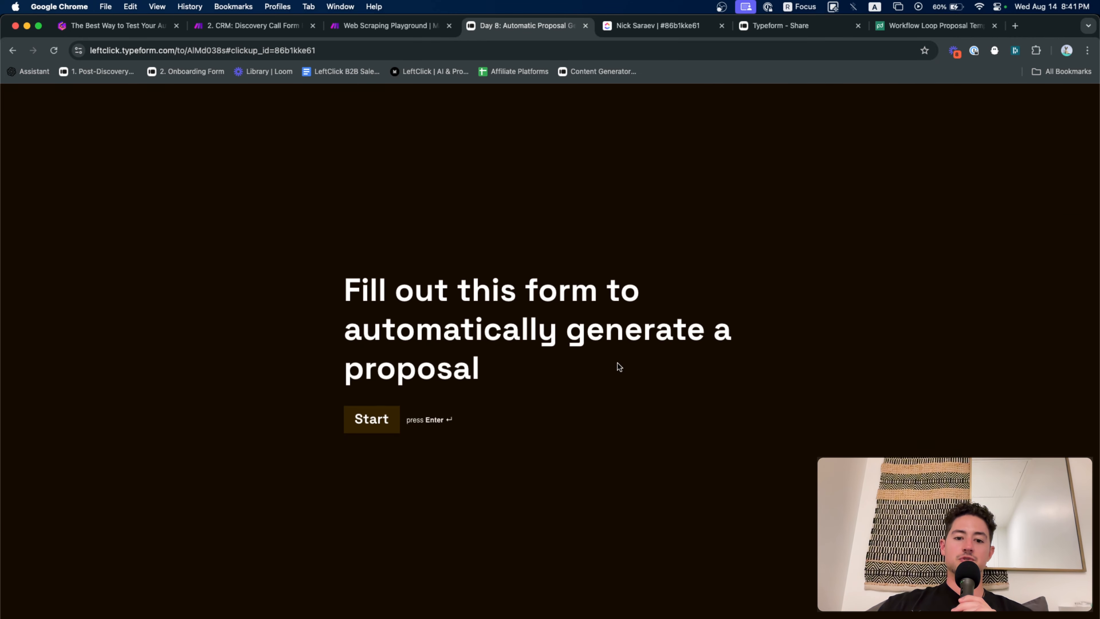
# Start the form and enter the prospect's first name, last name, e-mail and company LeftClick
pyautogui.press('Return')
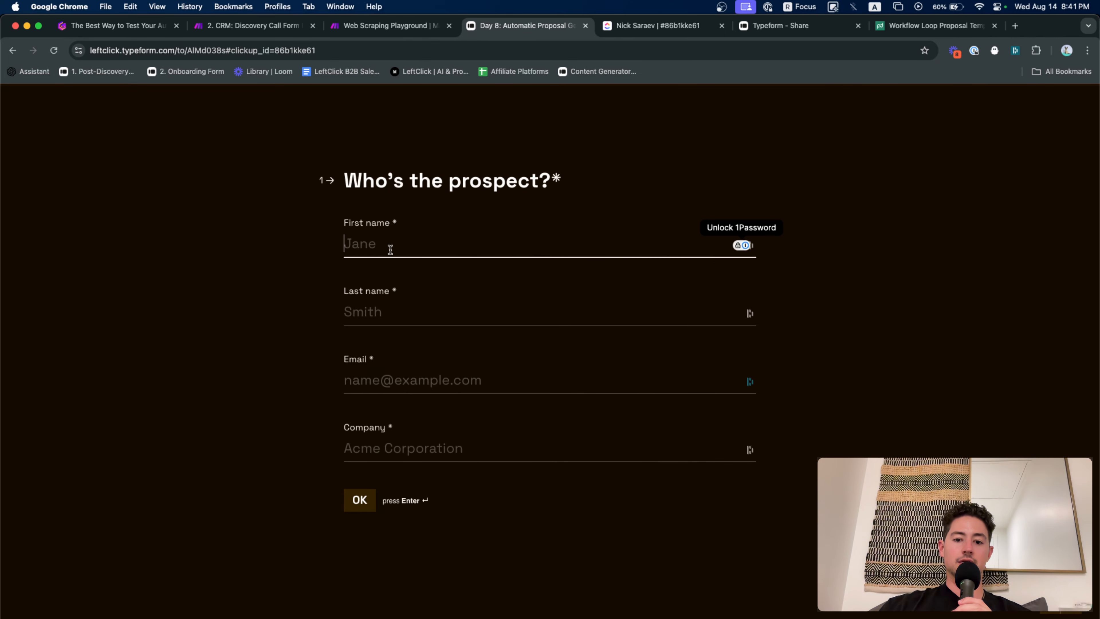
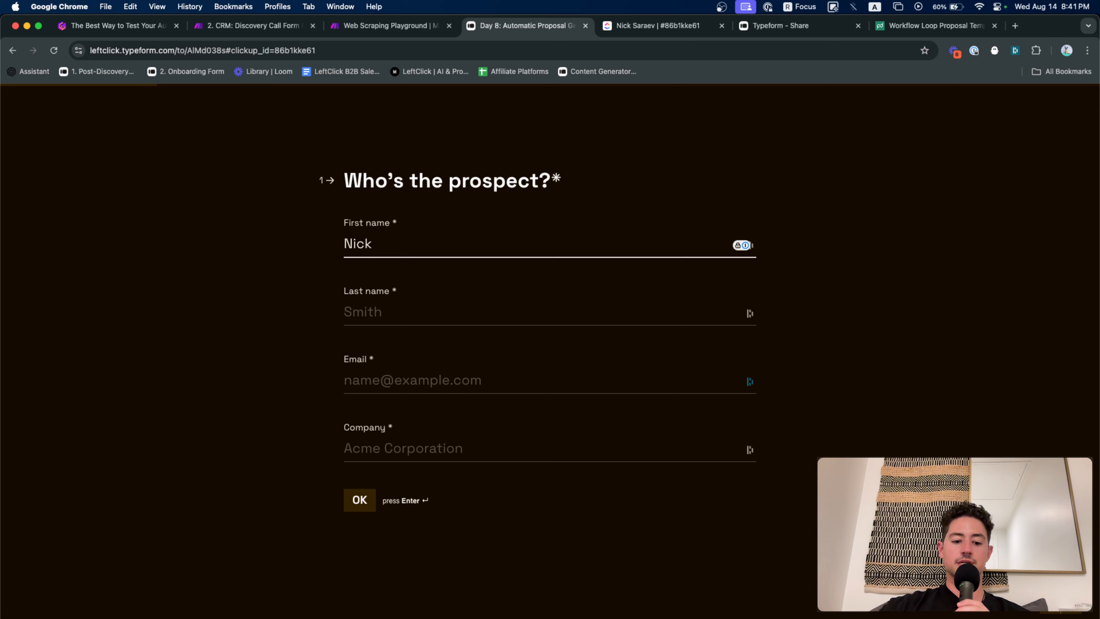
pyautogui.press('Tab')
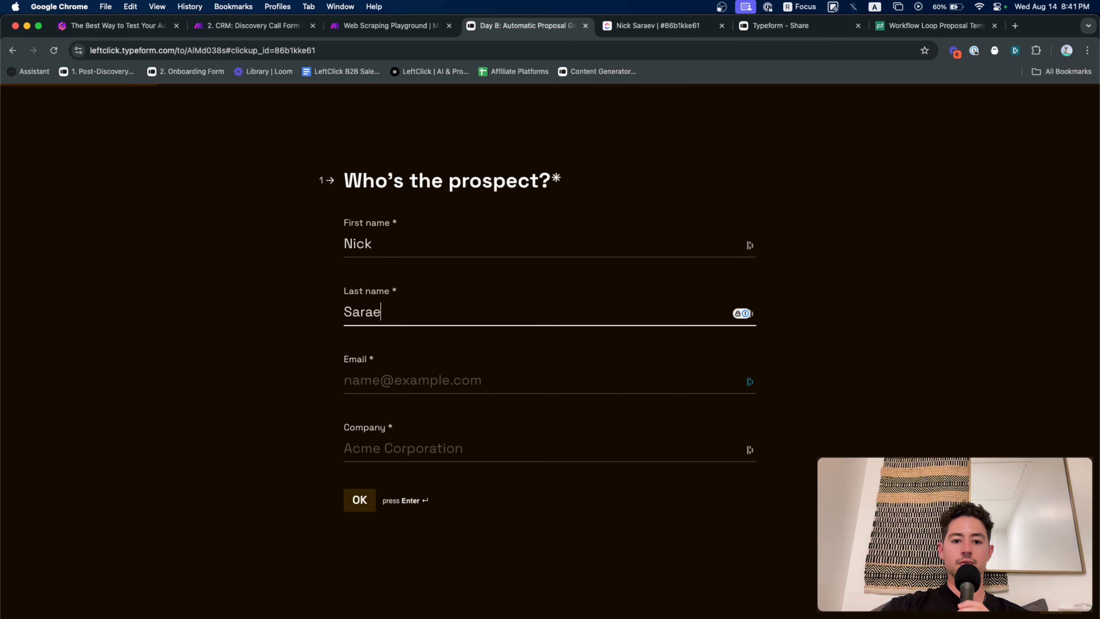
pyautogui.press('Tab')
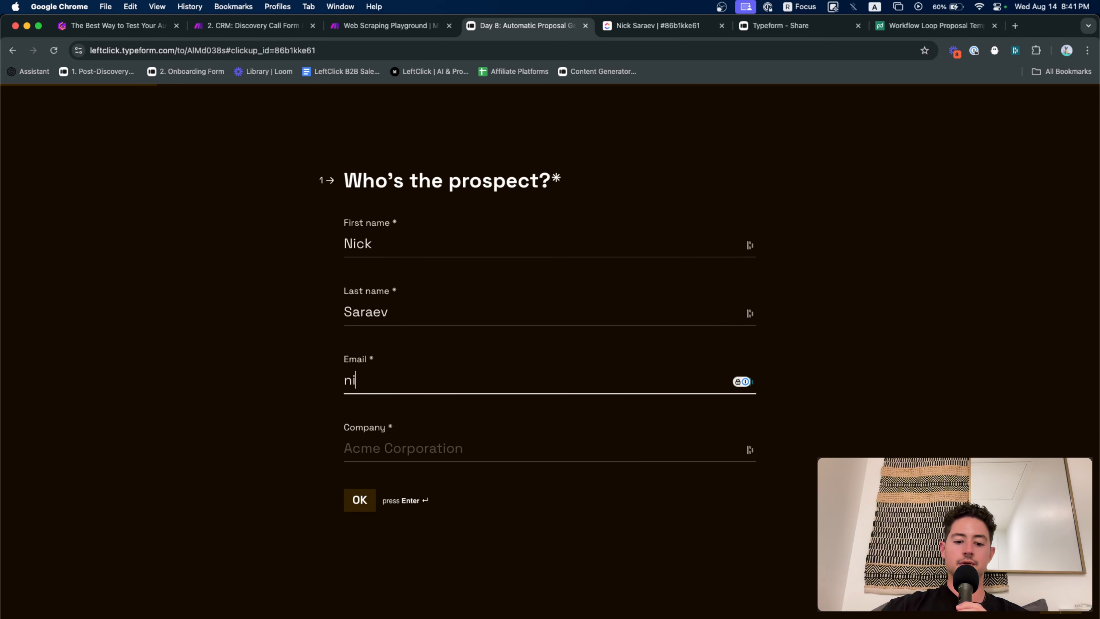
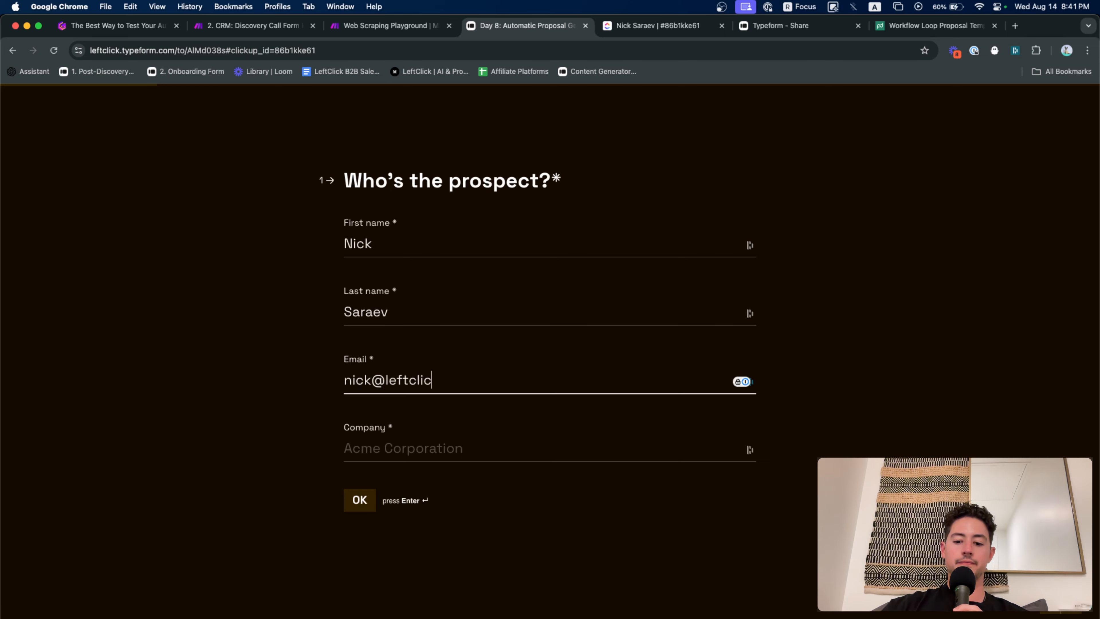
pyautogui.press('Tab')
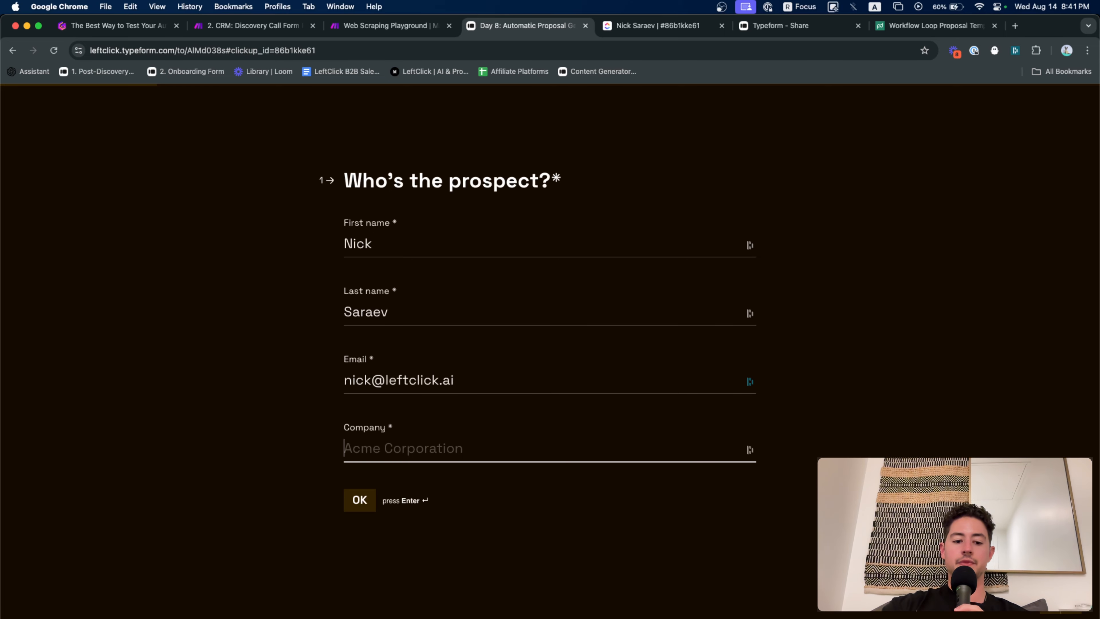
pyautogui.write('Left')
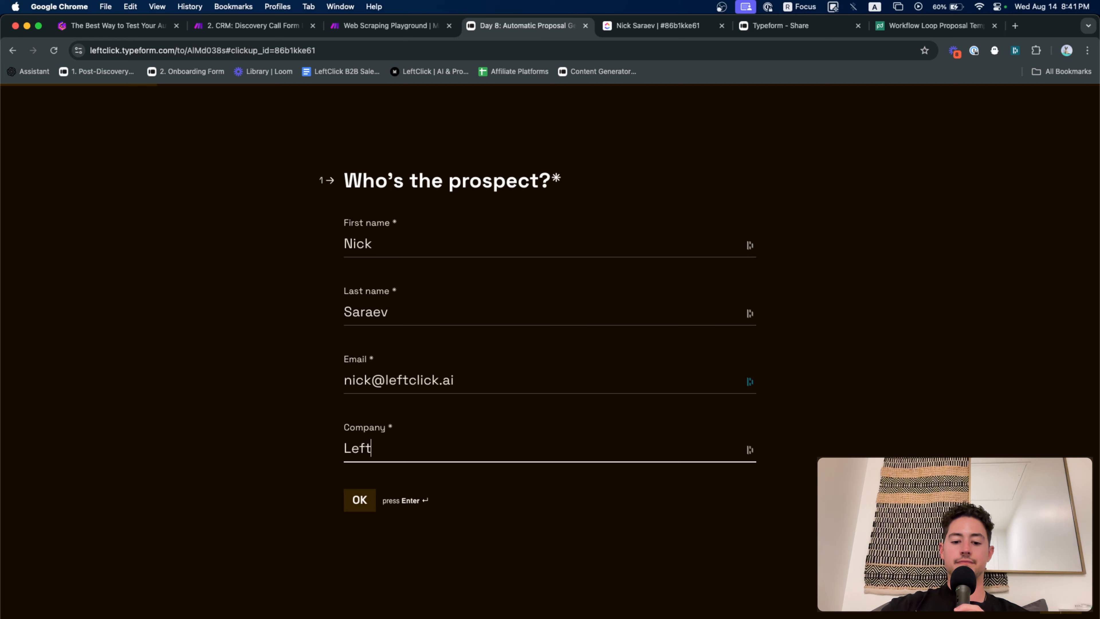
pyautogui.write('Click')
# Answer the business summary with the example sentence and the problem: no automatic way to generate proposals
pyautogui.press('Return')
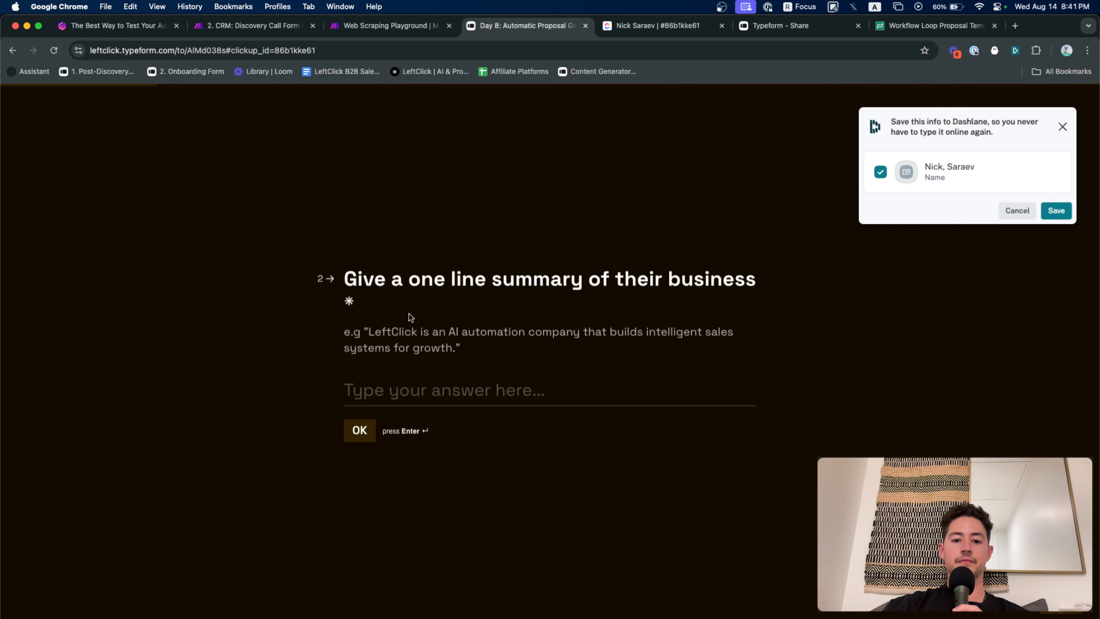
pyautogui.moveTo(456, 333); pyautogui.dragTo(377, 318)
pyautogui.press('super+c')
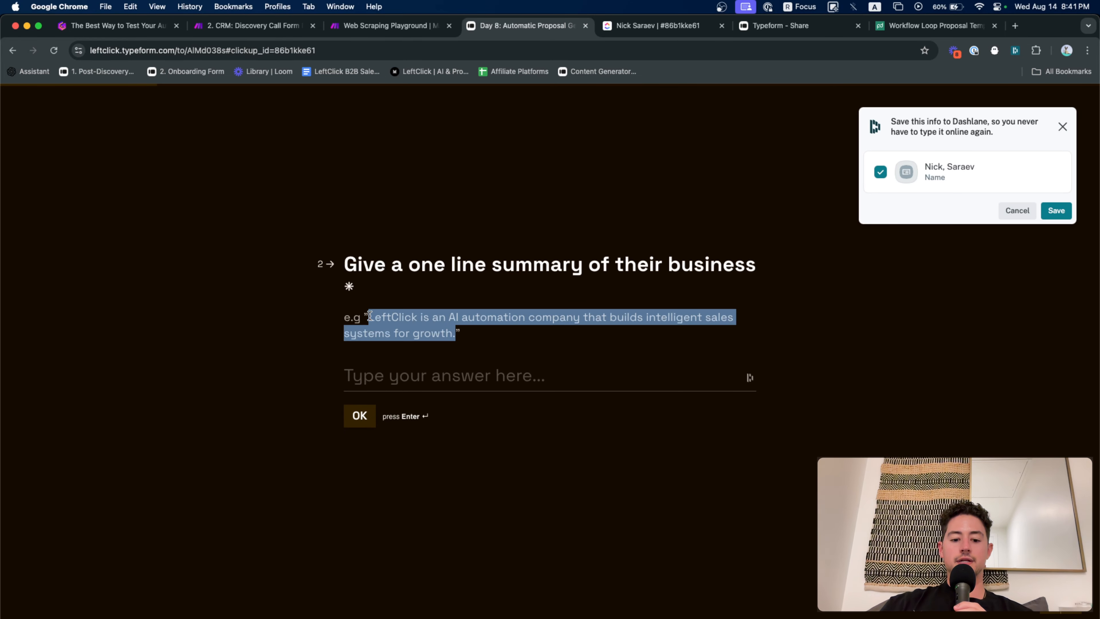
pyautogui.click(474, 375)
pyautogui.press('super+v')
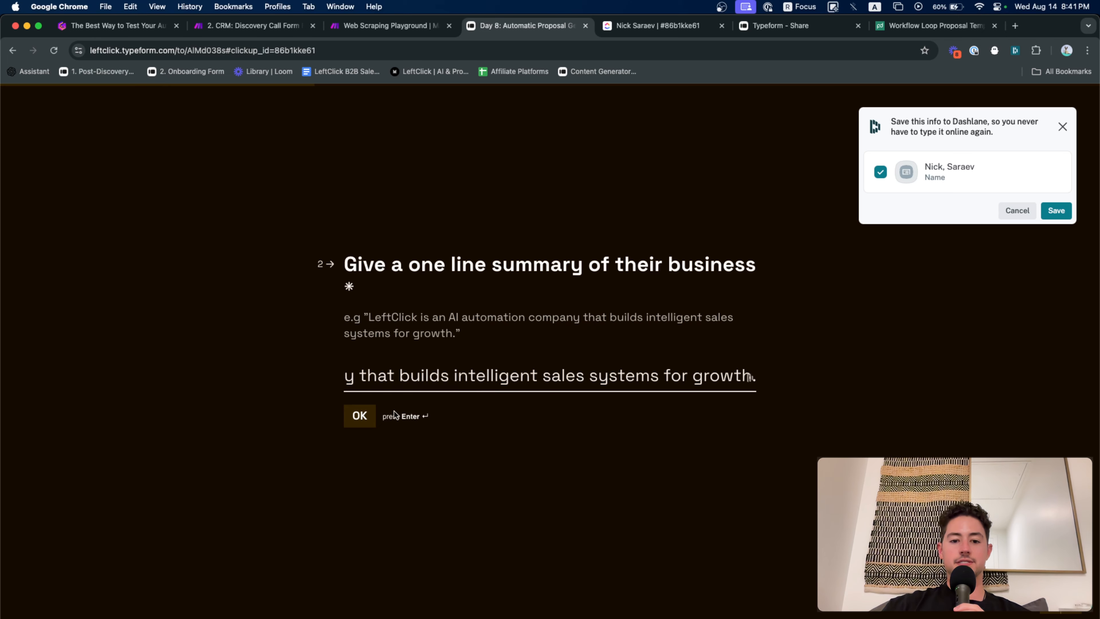
pyautogui.press('Return')
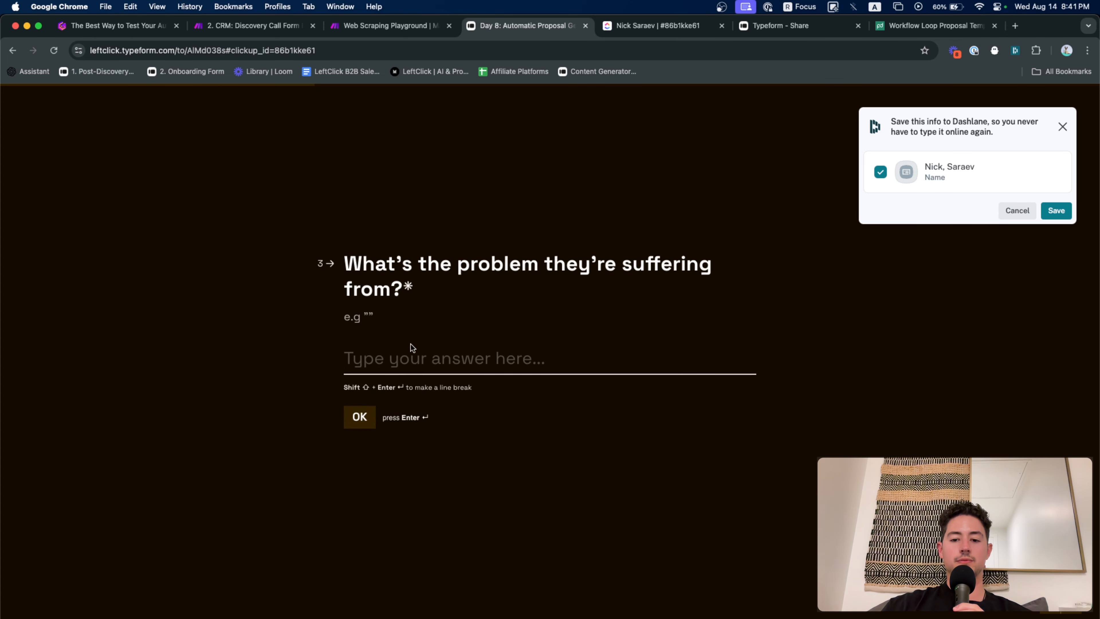
pyautogui.write('- N')
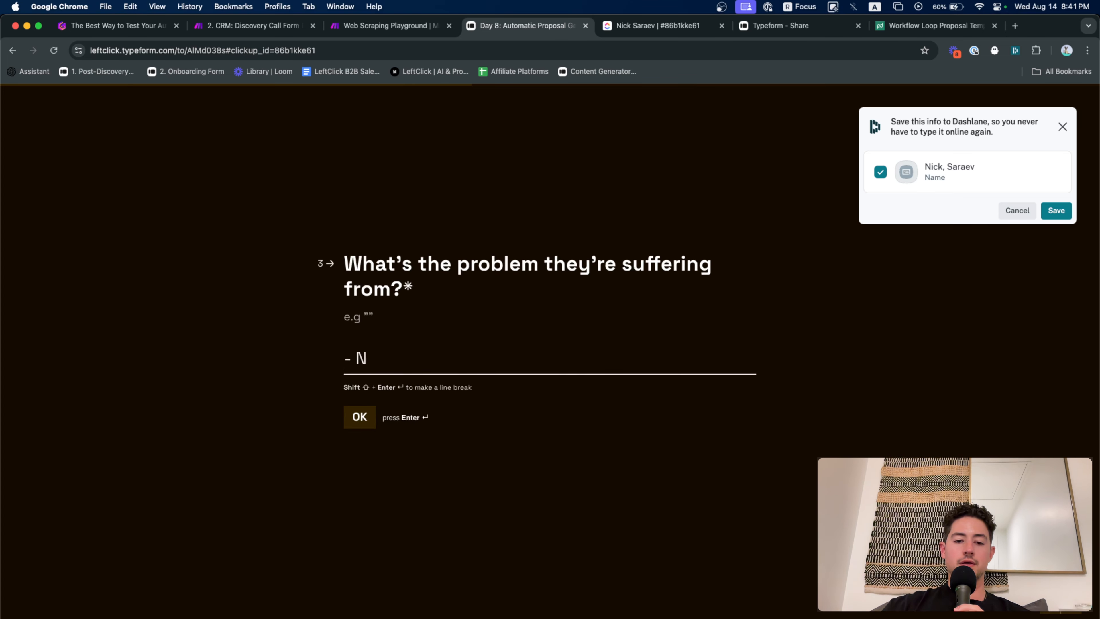
pyautogui.write('o autom')
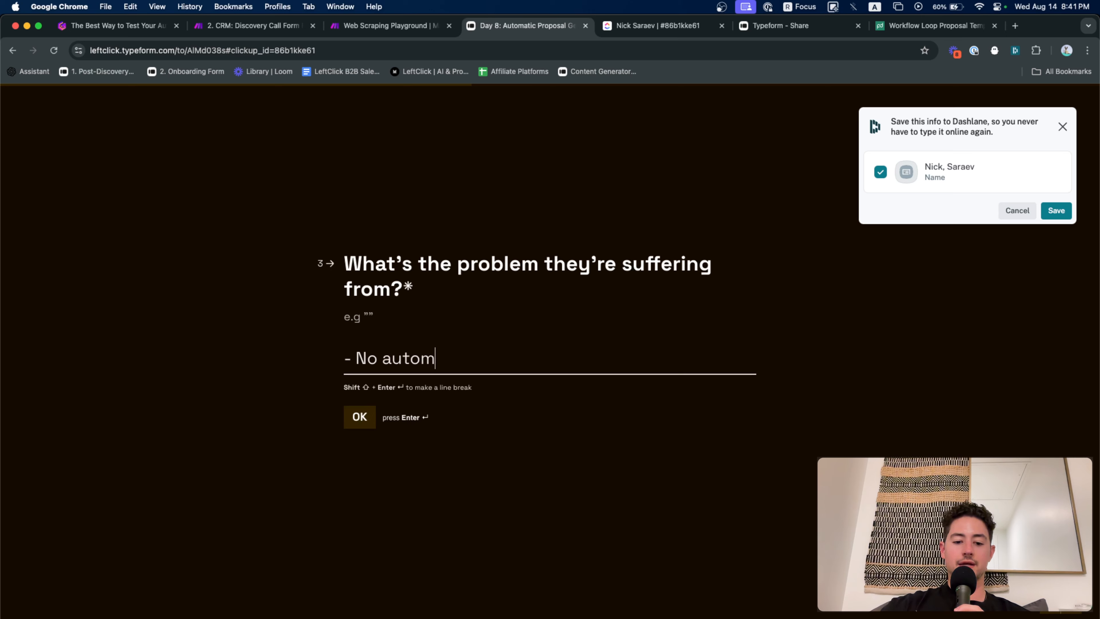
pyautogui.write('atic ')
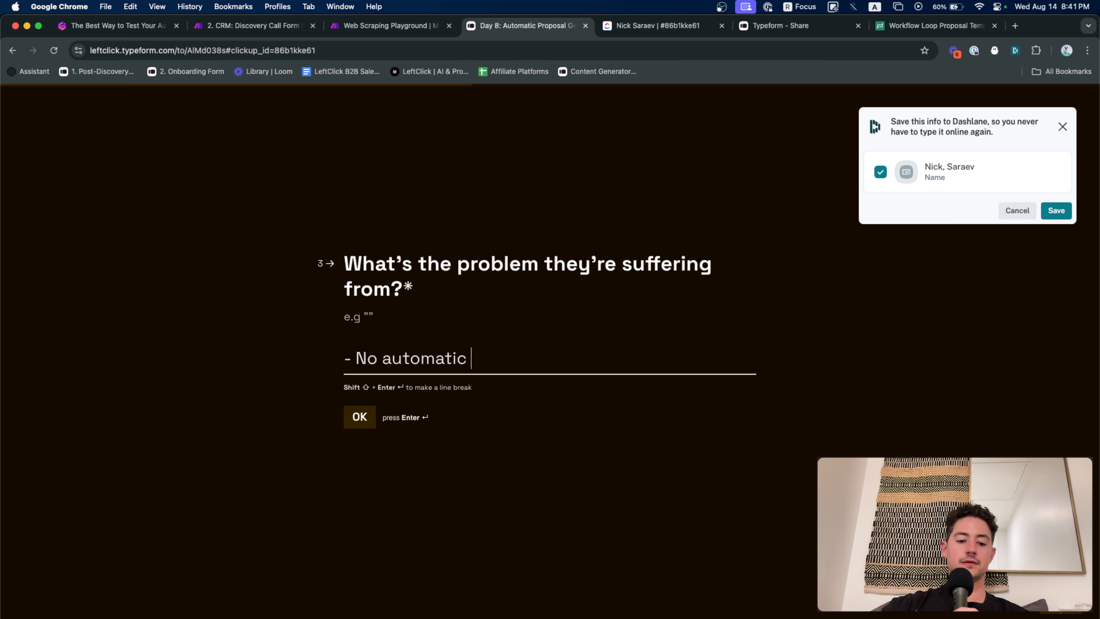
pyautogui.write('way to ge')
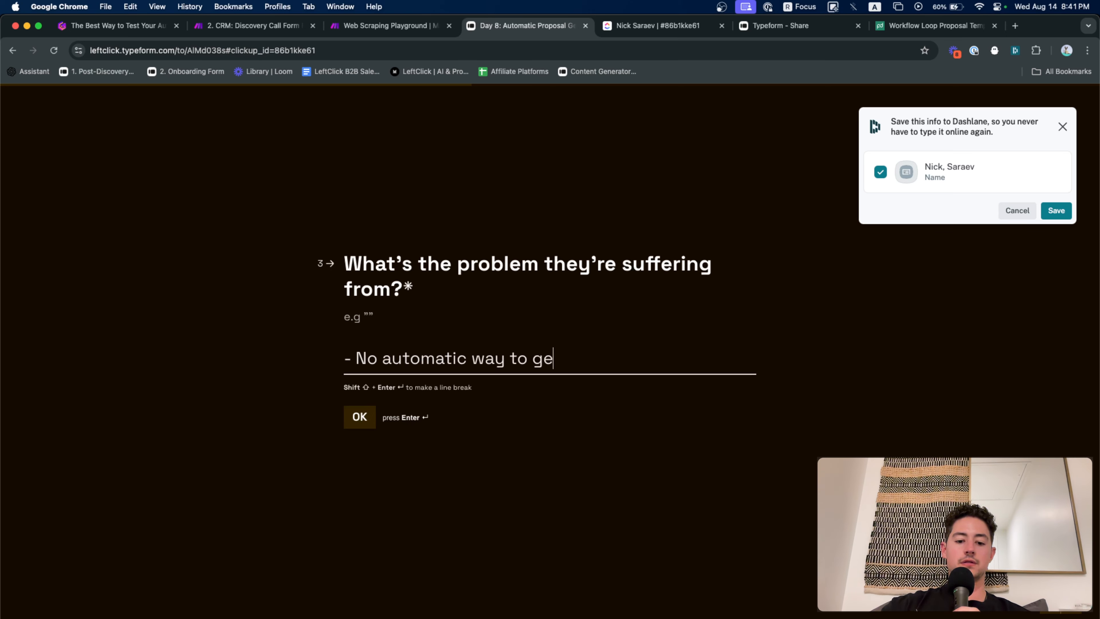
pyautogui.write('nerate p')
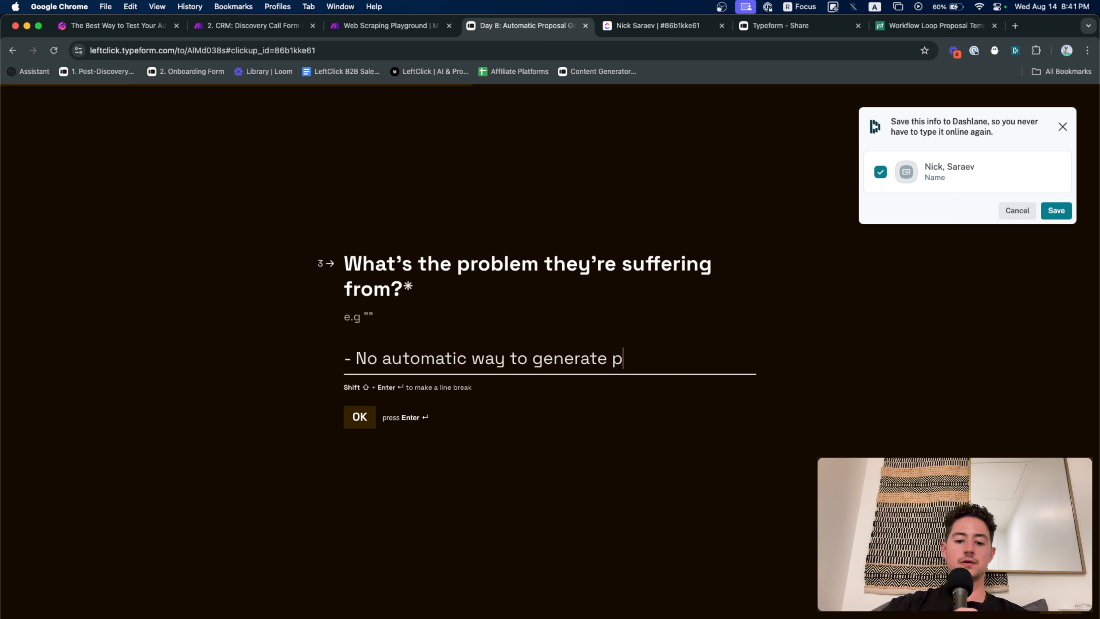
pyautogui.write('ropposals')
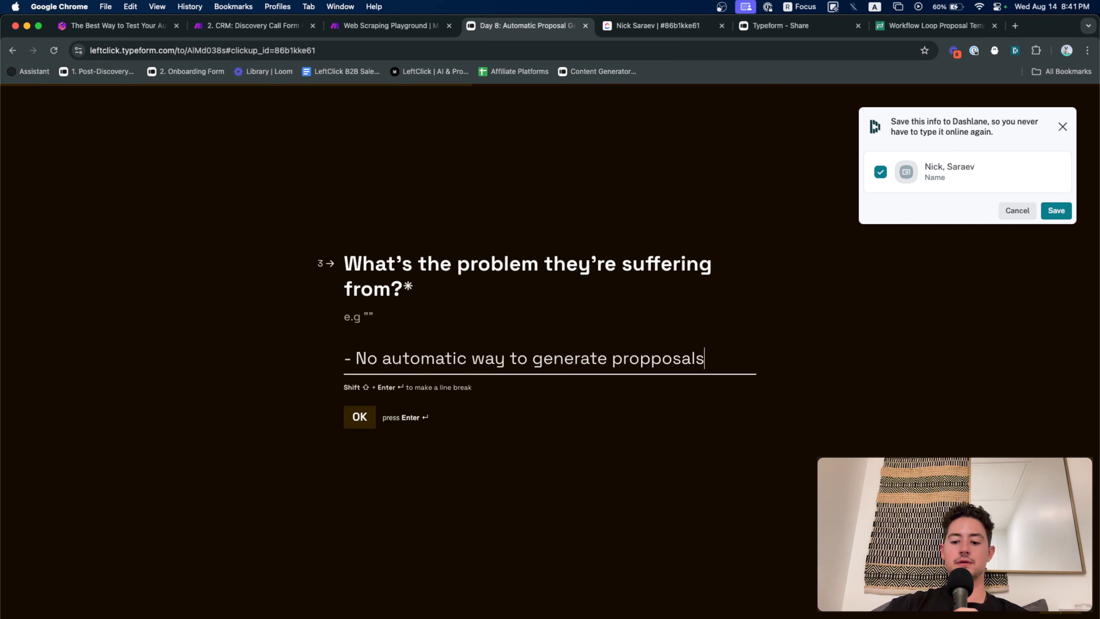
pyautogui.write('.')
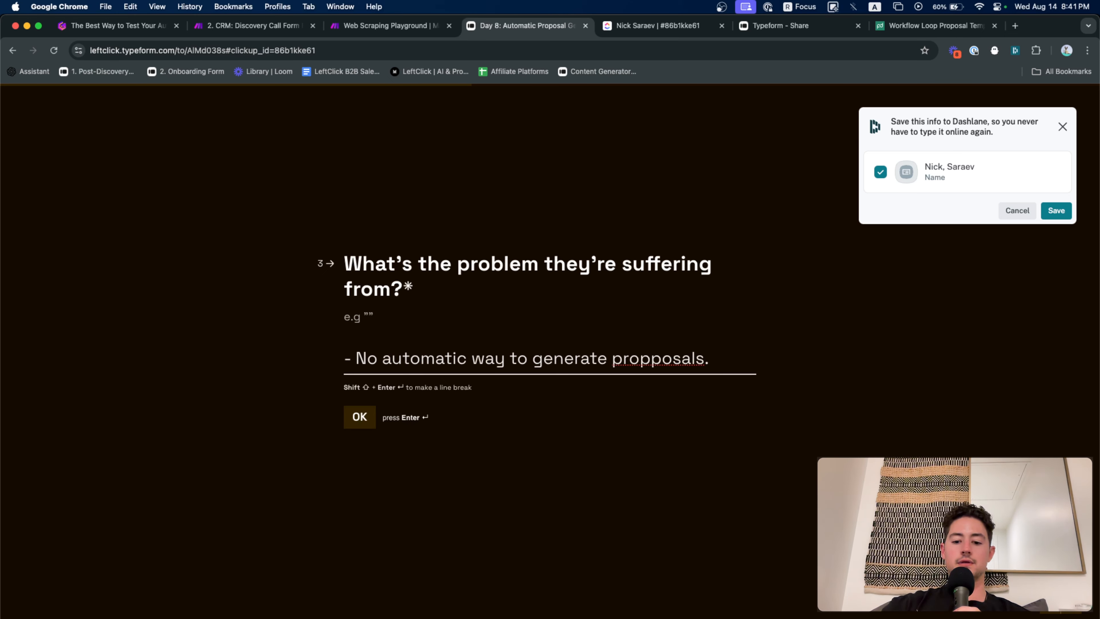
pyautogui.write(' Its slow')
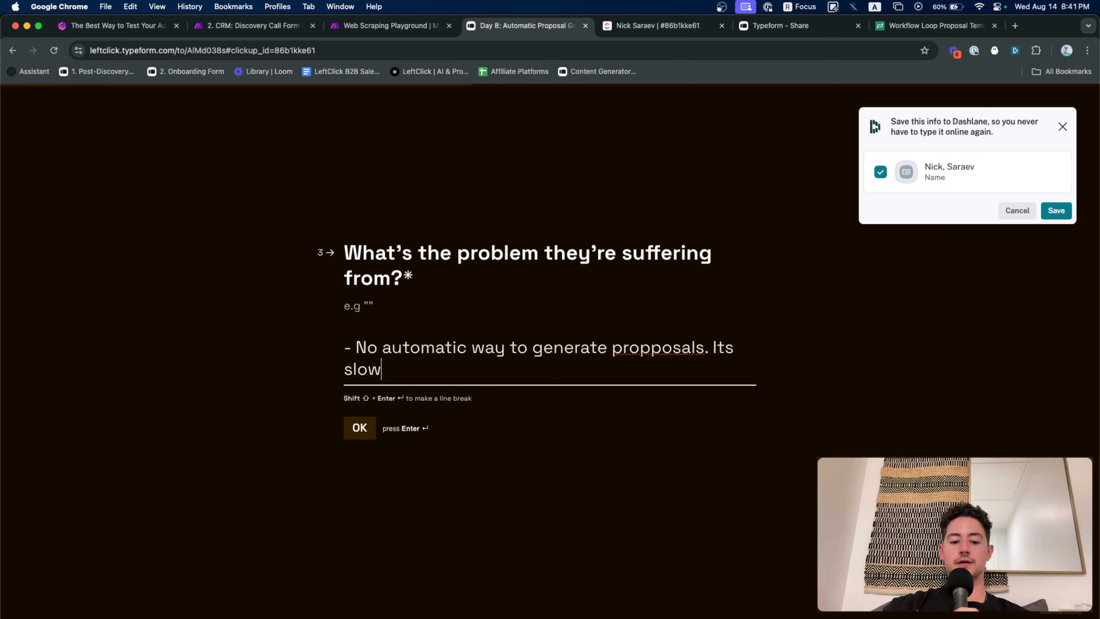
pyautogui.write(' and annoying.')
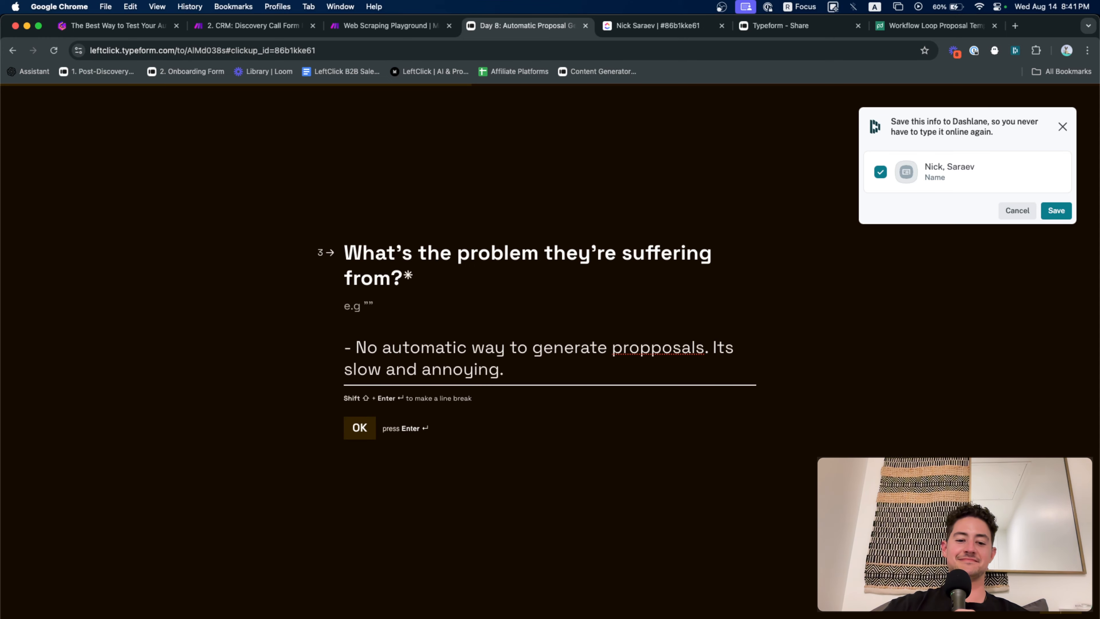
pyautogui.press('Return')
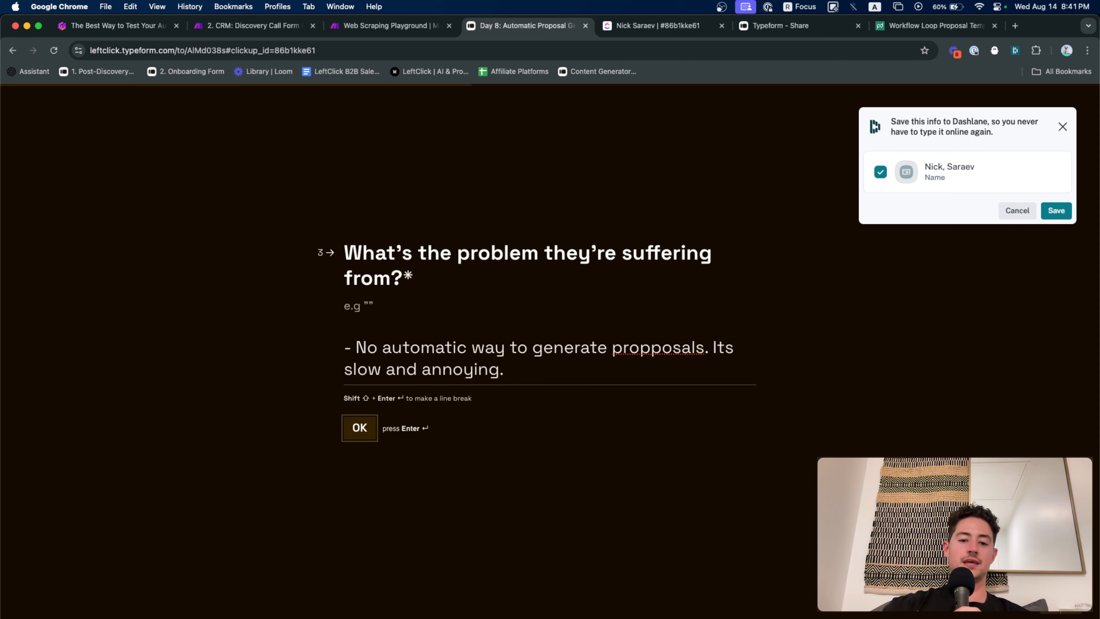
# Answer solution 'Auto generate proposals using PandaDoc', deliverable 'PD proposal template', delivery 'one week', price 2000
pyautogui.write('- ')
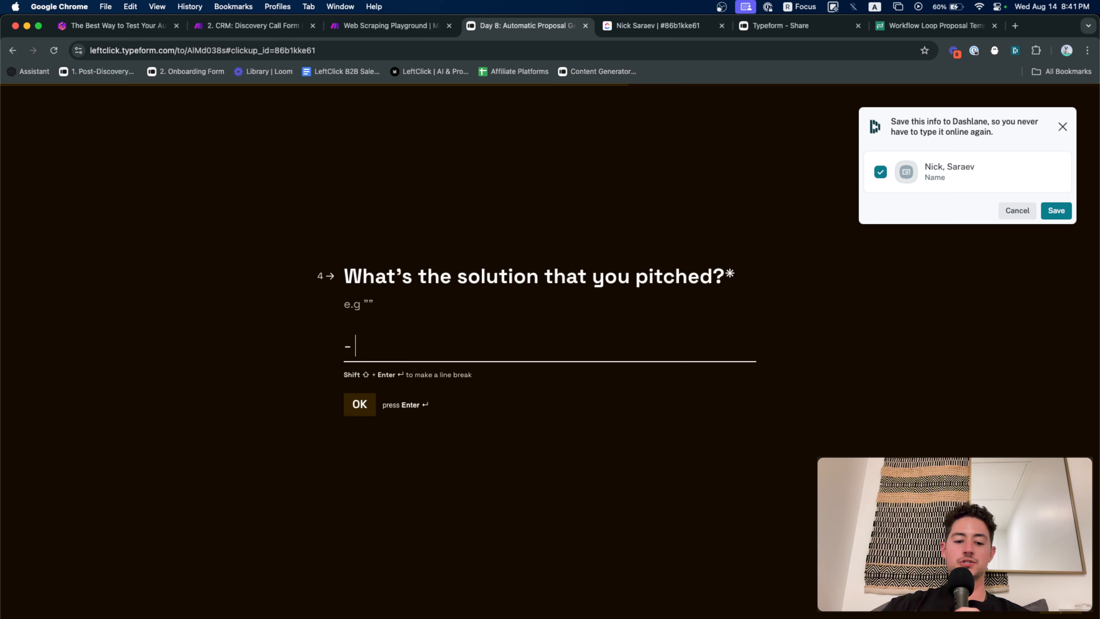
pyautogui.write('Auto ge')
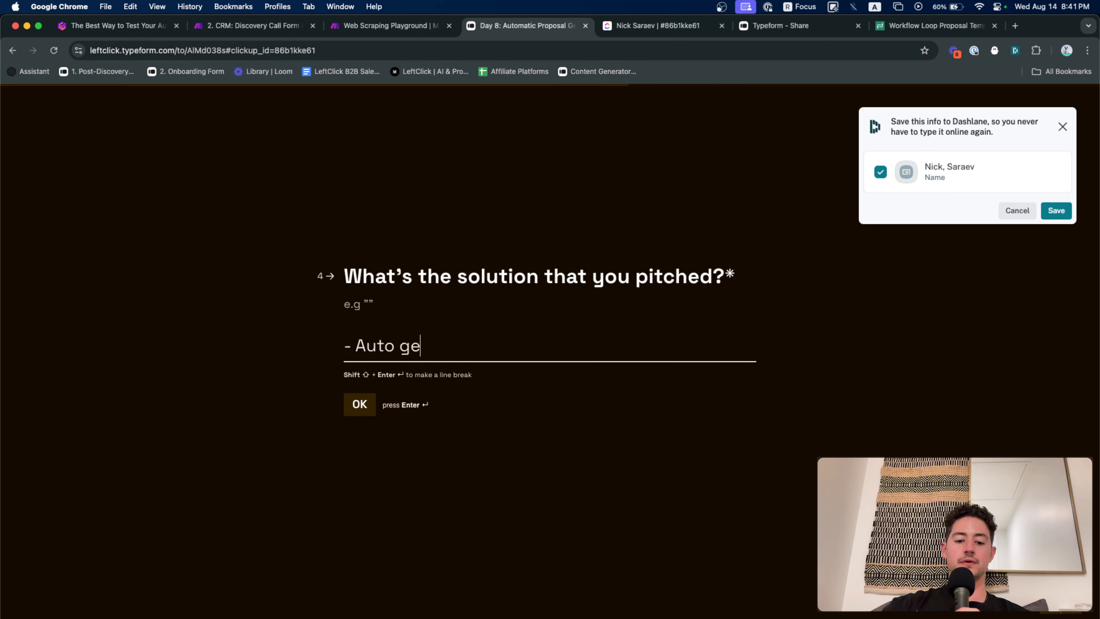
pyautogui.write('erate')
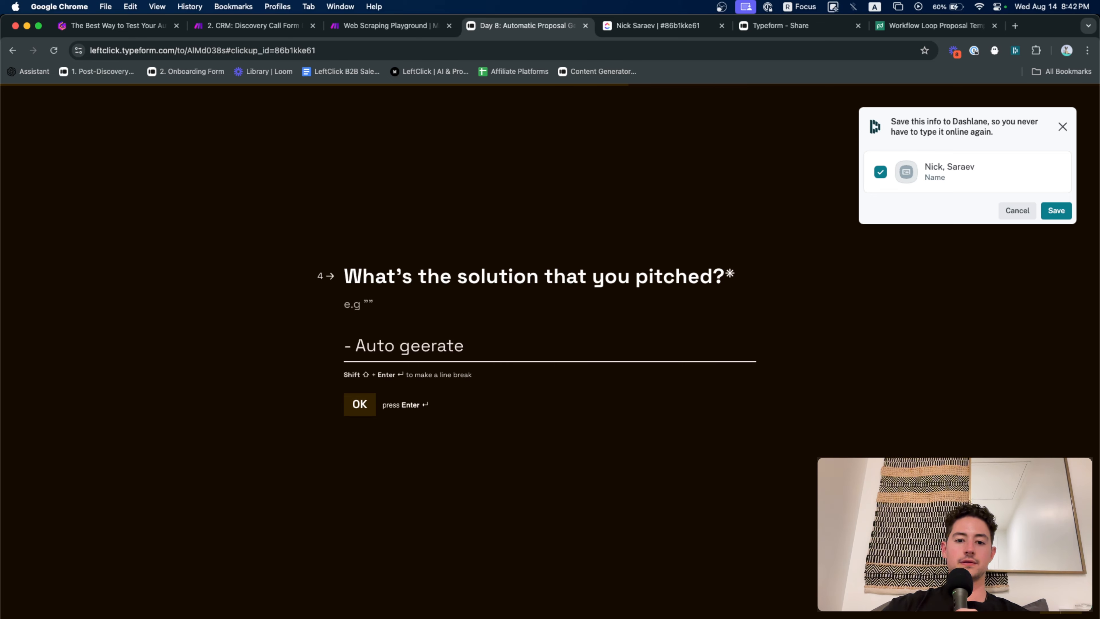
pyautogui.press('BackSpace')
pyautogui.press('BackSpace')
pyautogui.press('BackSpace')
pyautogui.press('BackSpace')
pyautogui.press('BackSpace')
pyautogui.write('ner')
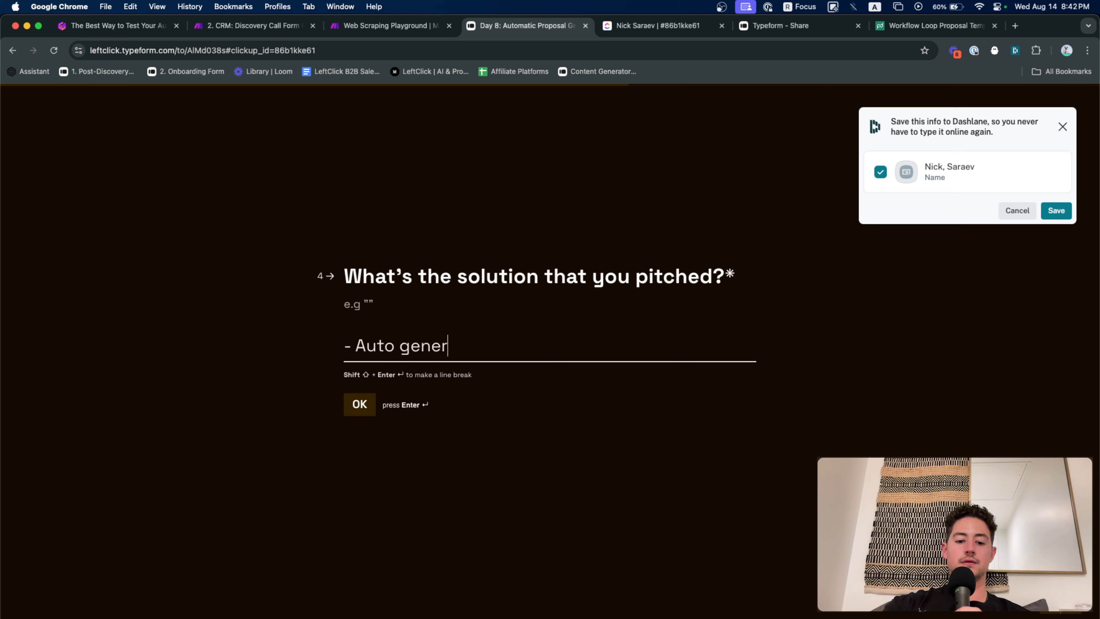
pyautogui.write('ate prop')
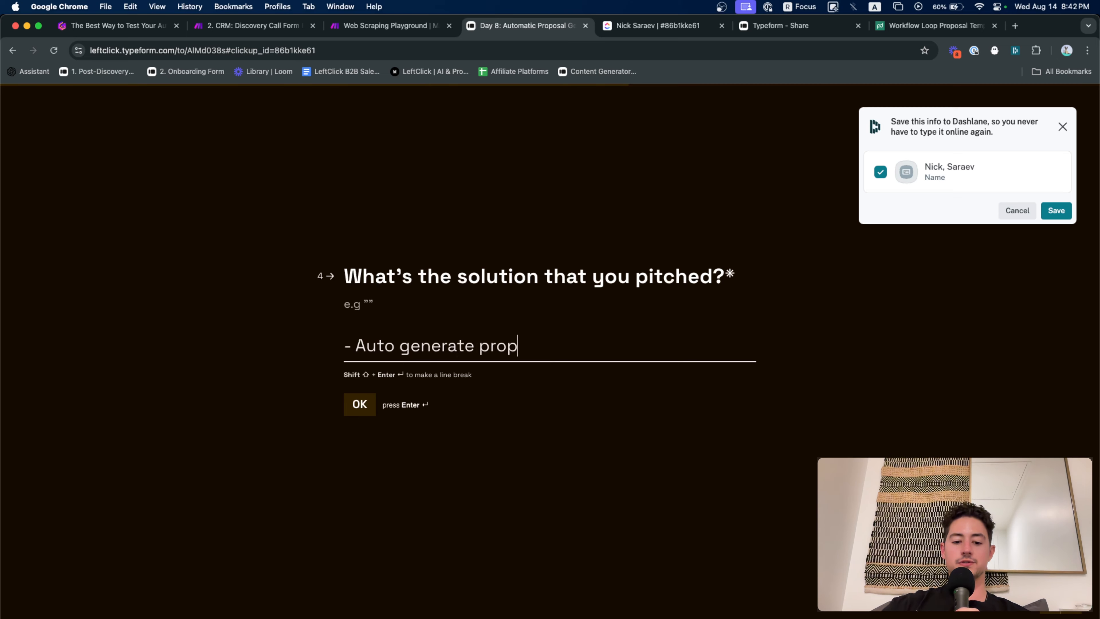
pyautogui.write('osa')
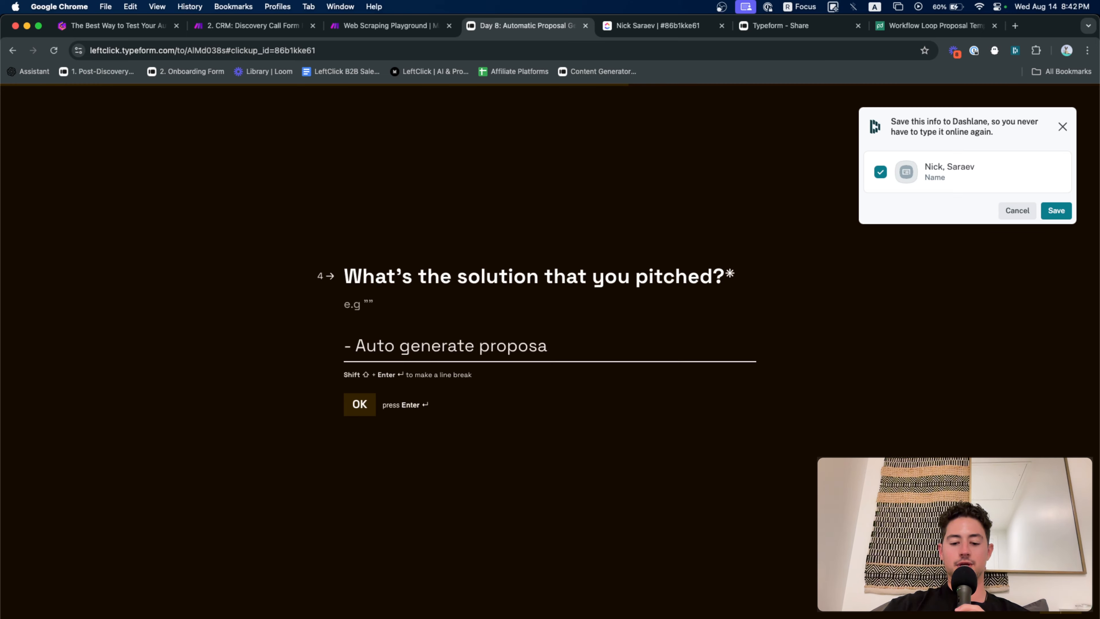
pyautogui.write('ls using P')
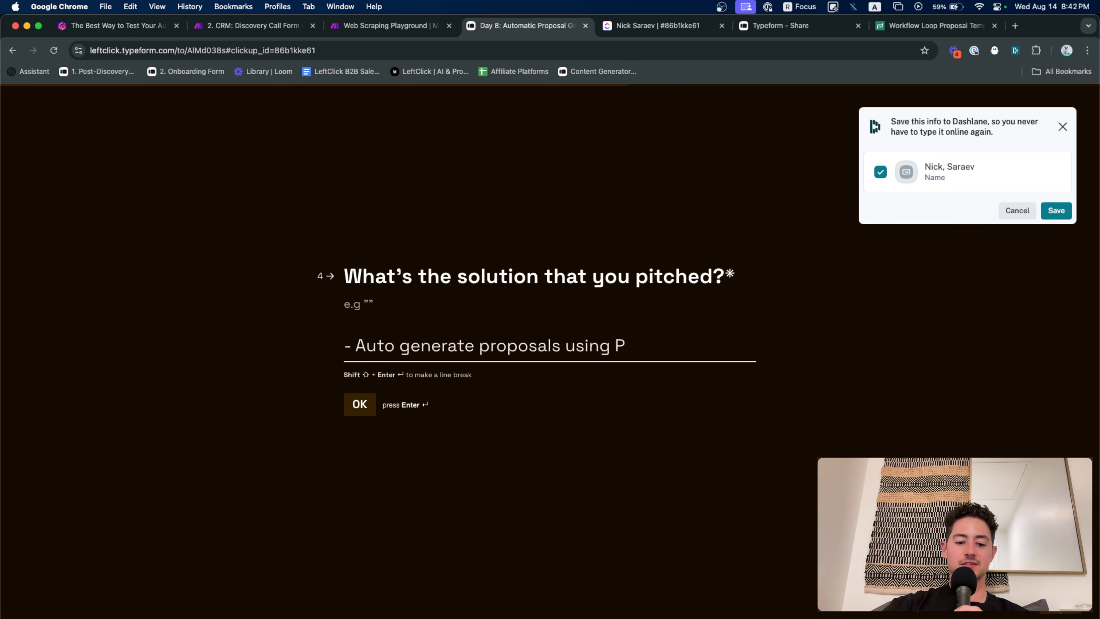
pyautogui.write('andaD')
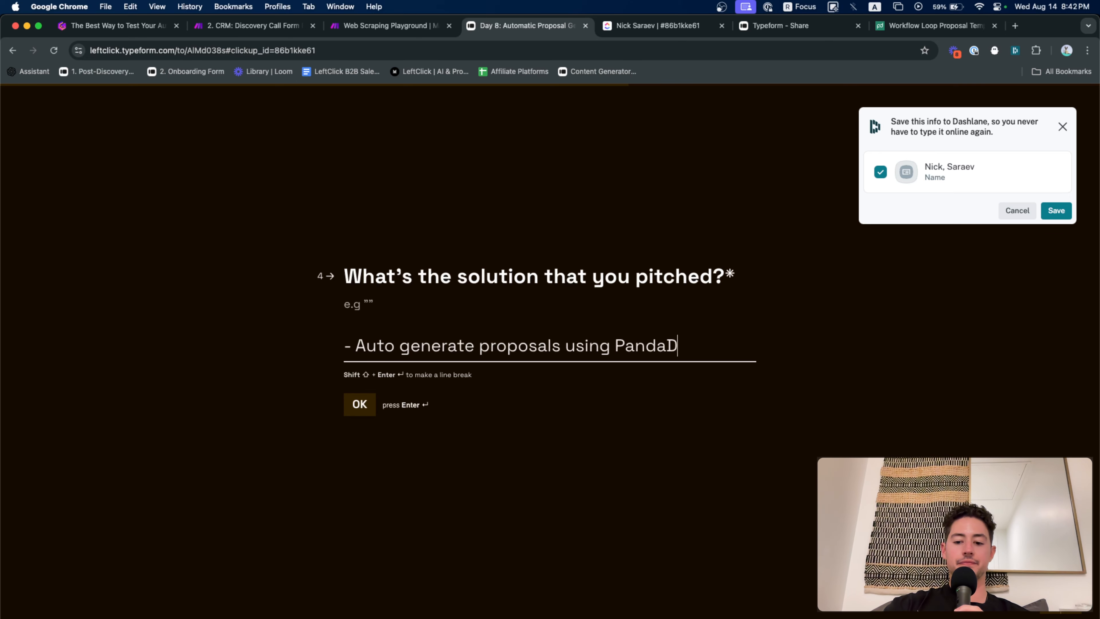
pyautogui.write('oc')
pyautogui.press('Return')
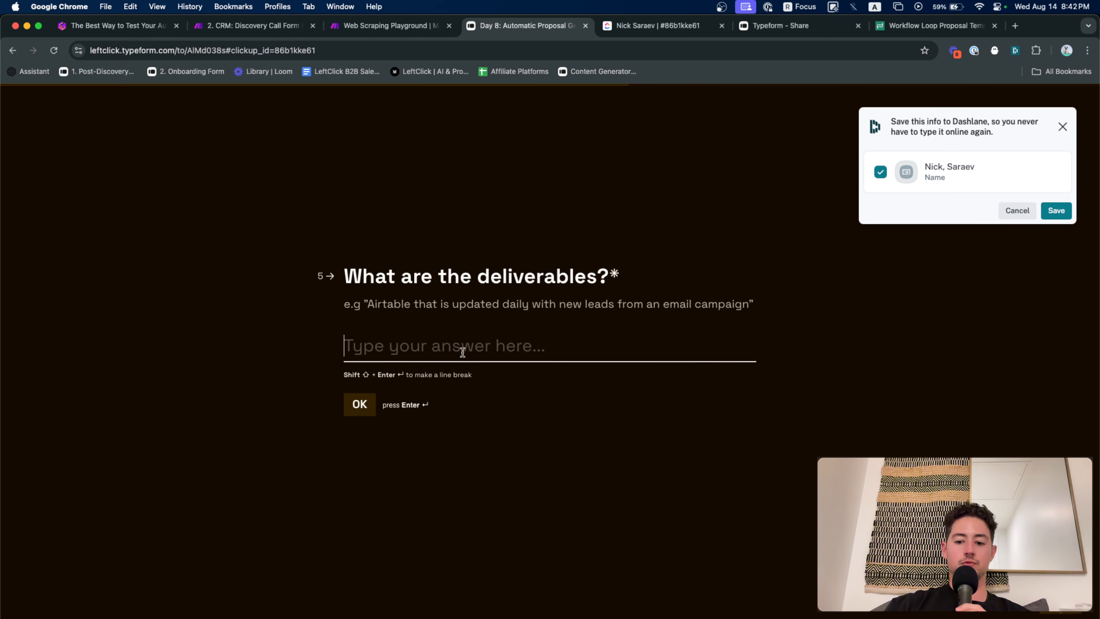
pyautogui.write('PD ')
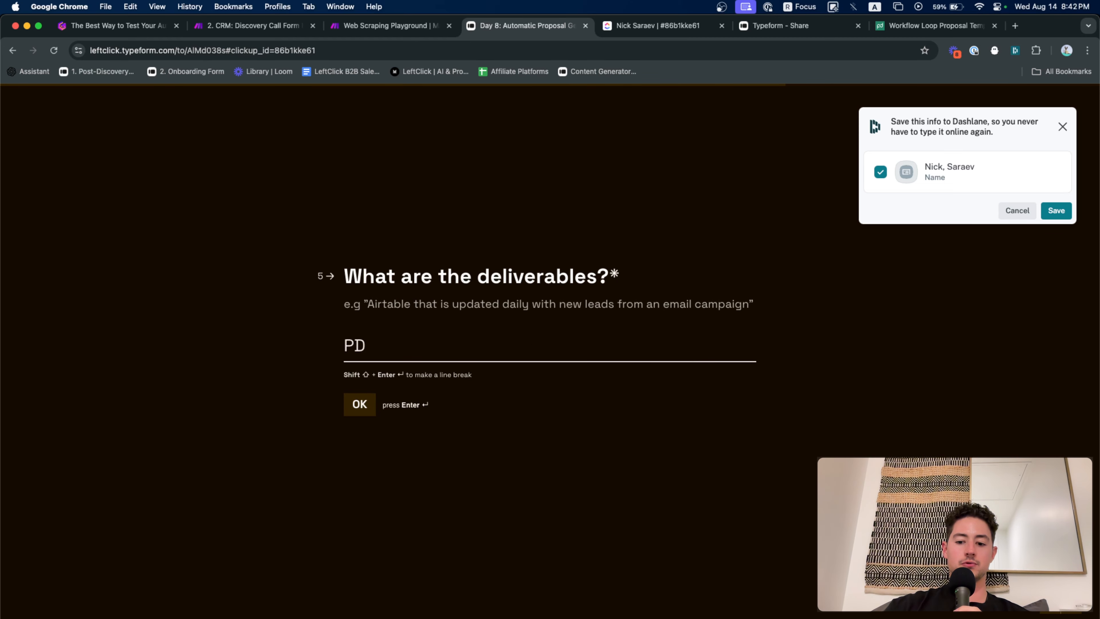
pyautogui.write('proposal ')
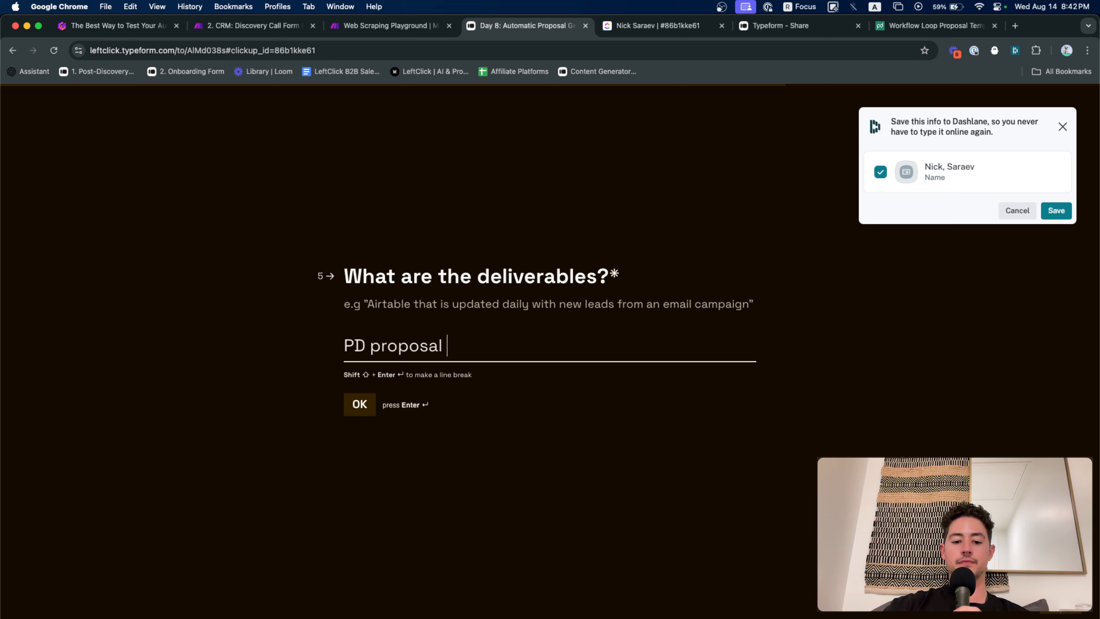
pyautogui.write('template')
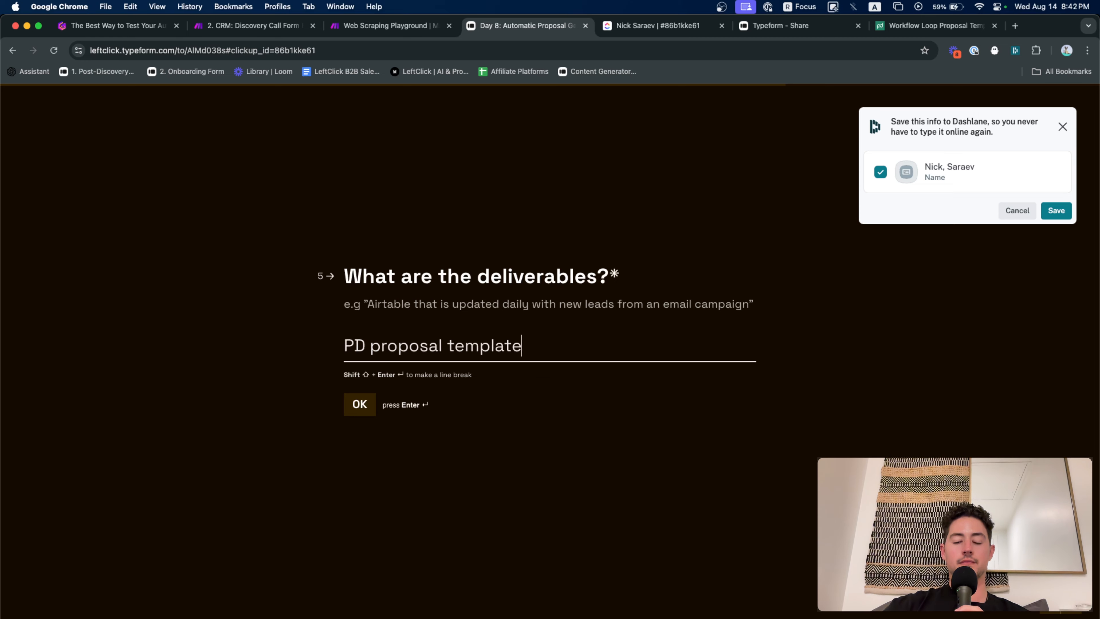
pyautogui.press('Return')
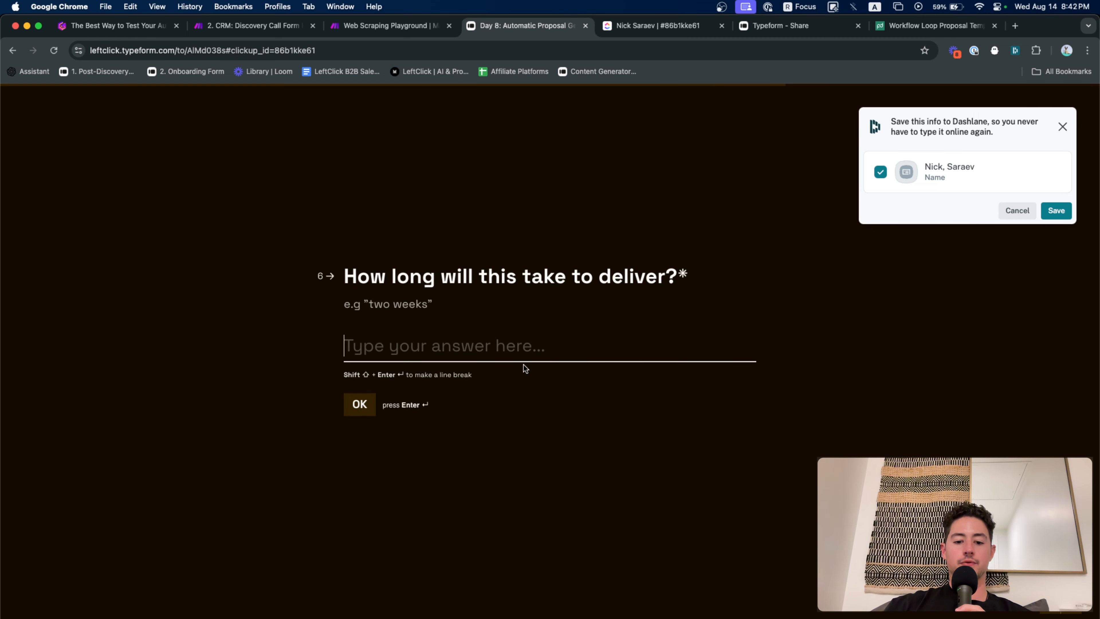
pyautogui.write('one week')
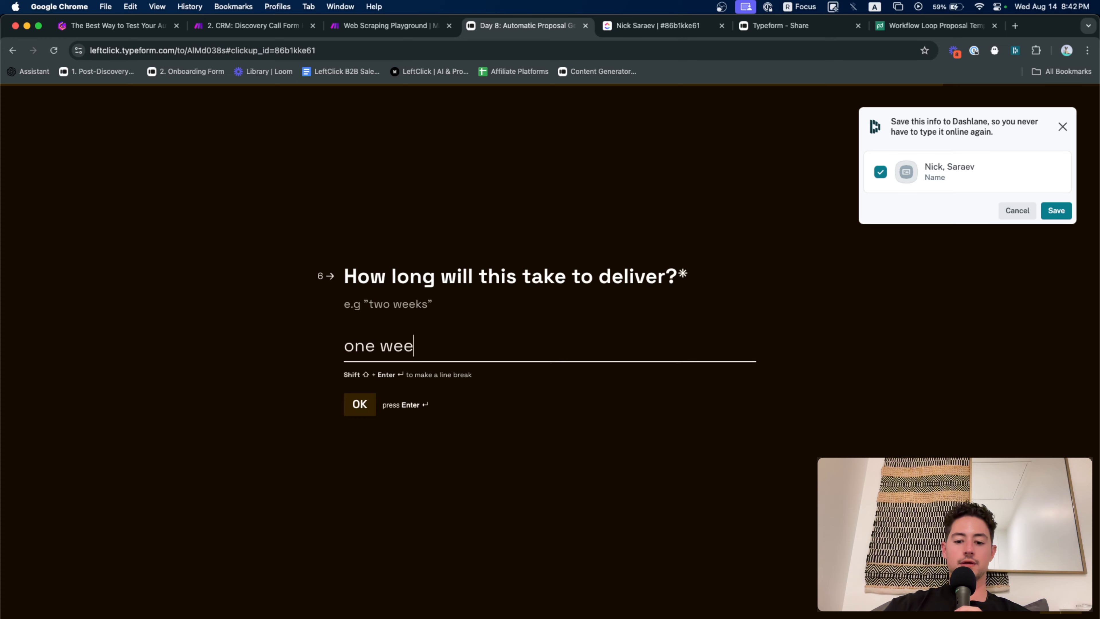
pyautogui.press('Return')
pyautogui.write('2')
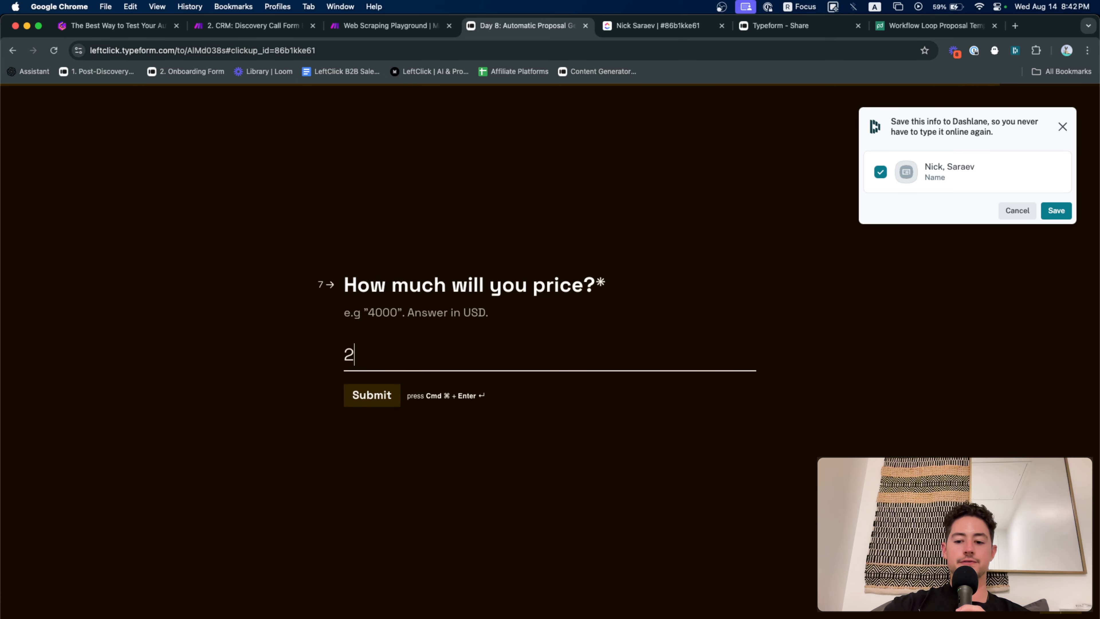
pyautogui.write('000')
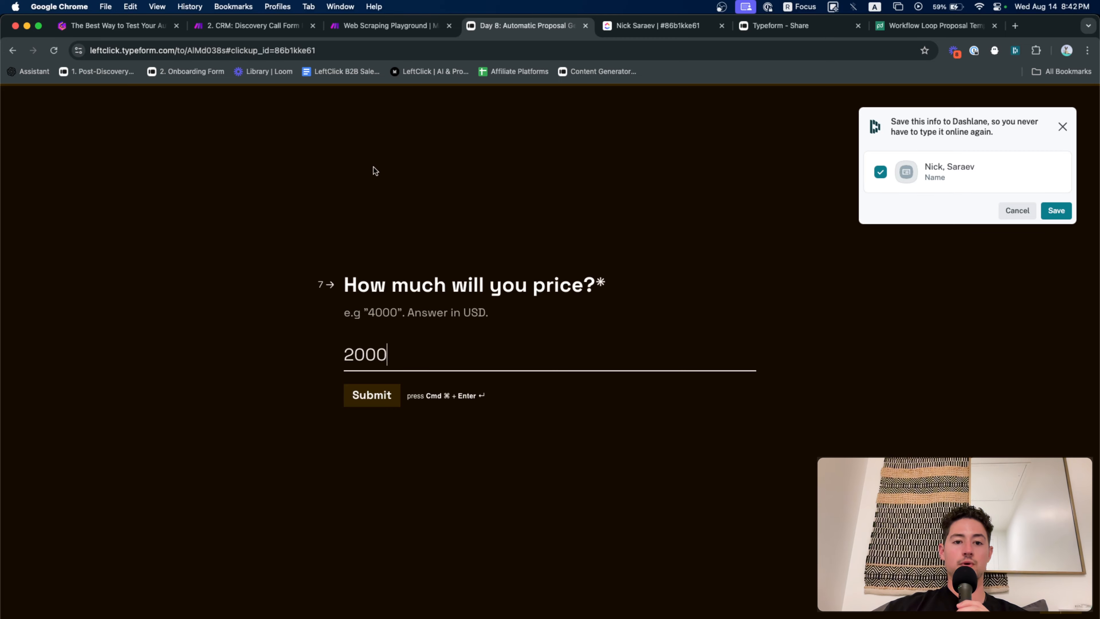
# Place the Make scenario tab next to the form and submit the completed Typeform
pyautogui.click(361, 35)
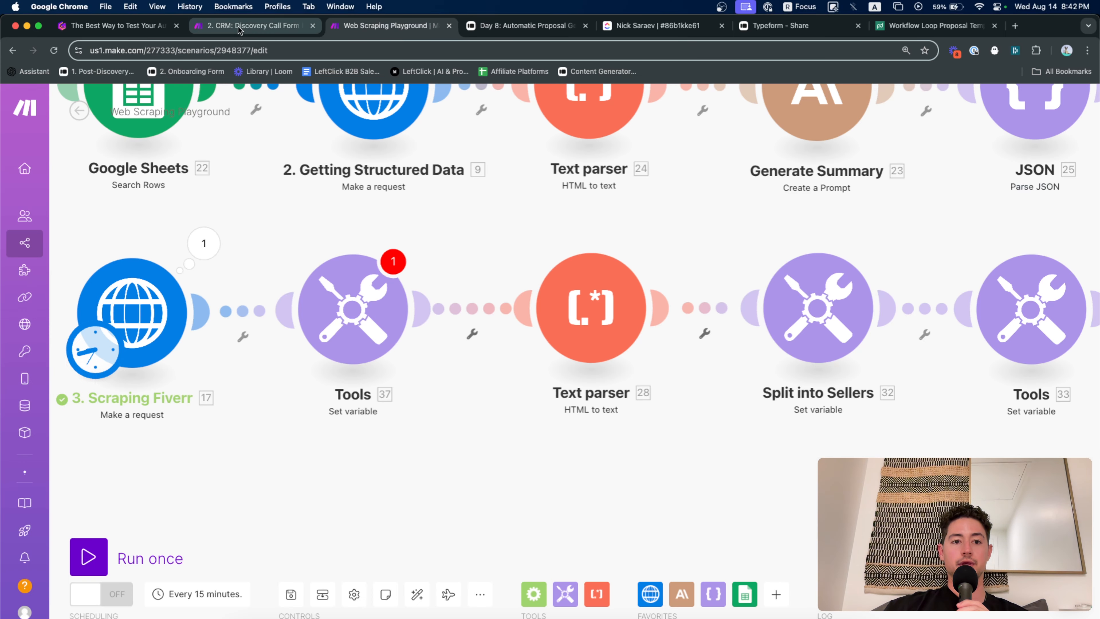
pyautogui.moveTo(239, 26); pyautogui.dragTo(311, 36)
pyautogui.click(511, 26)
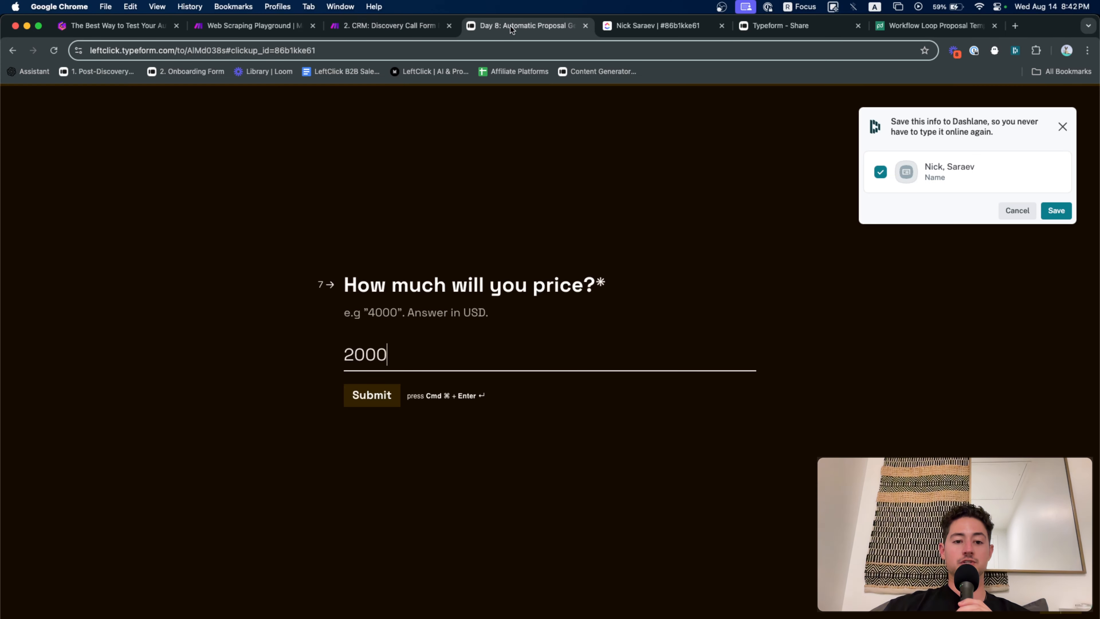
pyautogui.click(360, 406)
# Watch the scenario run through Claude, JSON, PandaDoc and ClickUp modules to successful completion
pyautogui.click(414, 30)
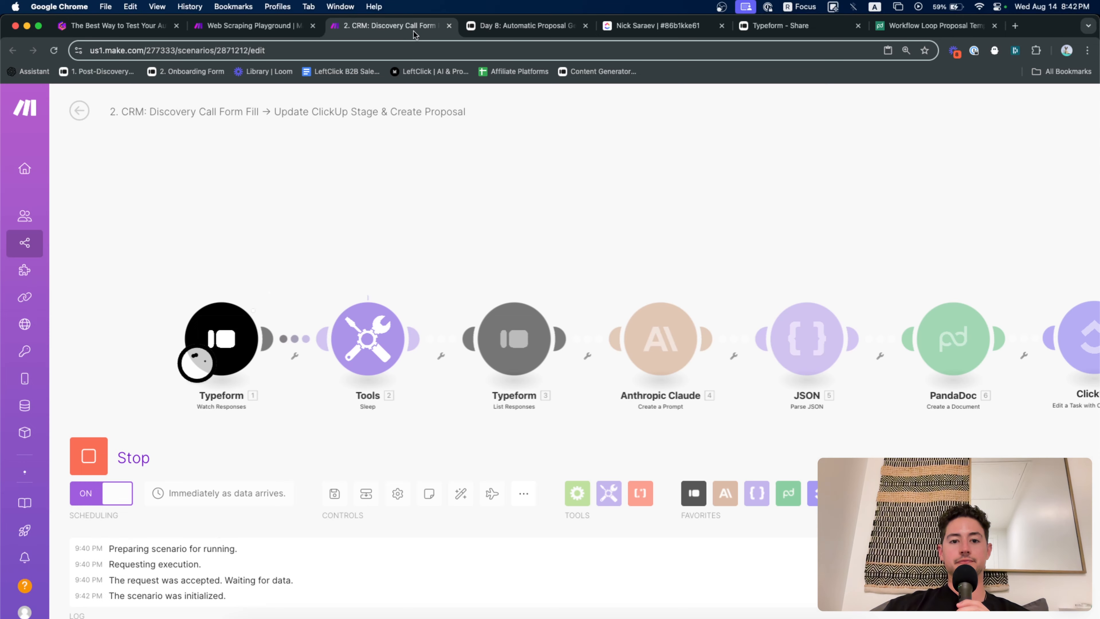
pyautogui.moveTo(352, 225); pyautogui.dragTo(334, 167)
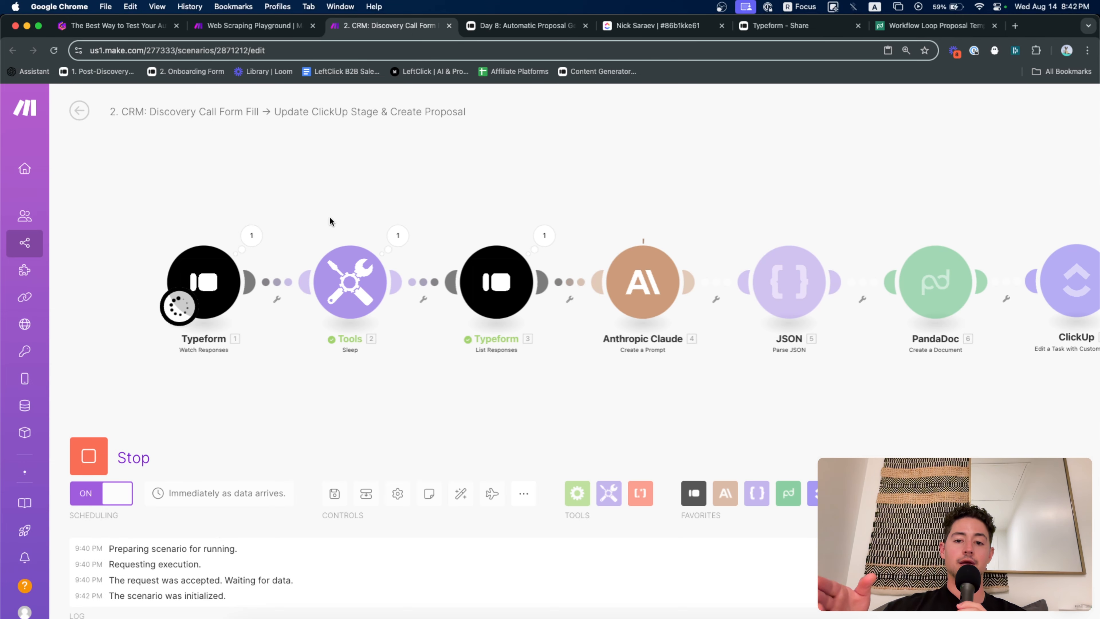
pyautogui.moveTo(521, 197); pyautogui.dragTo(496, 210)
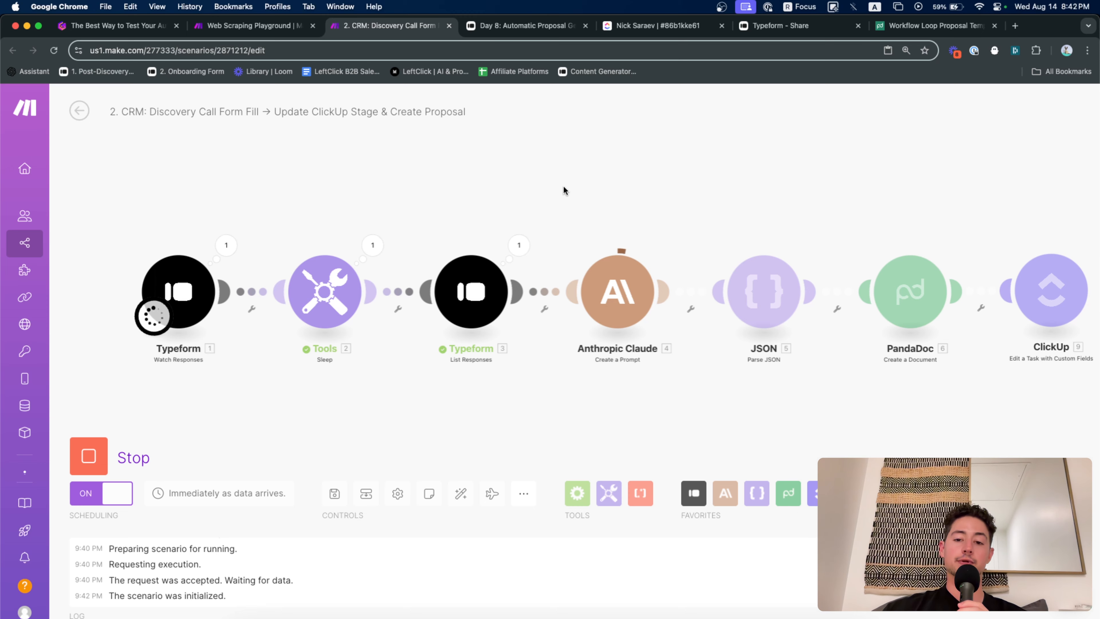
pyautogui.moveTo(563, 185); pyautogui.dragTo(507, 189)
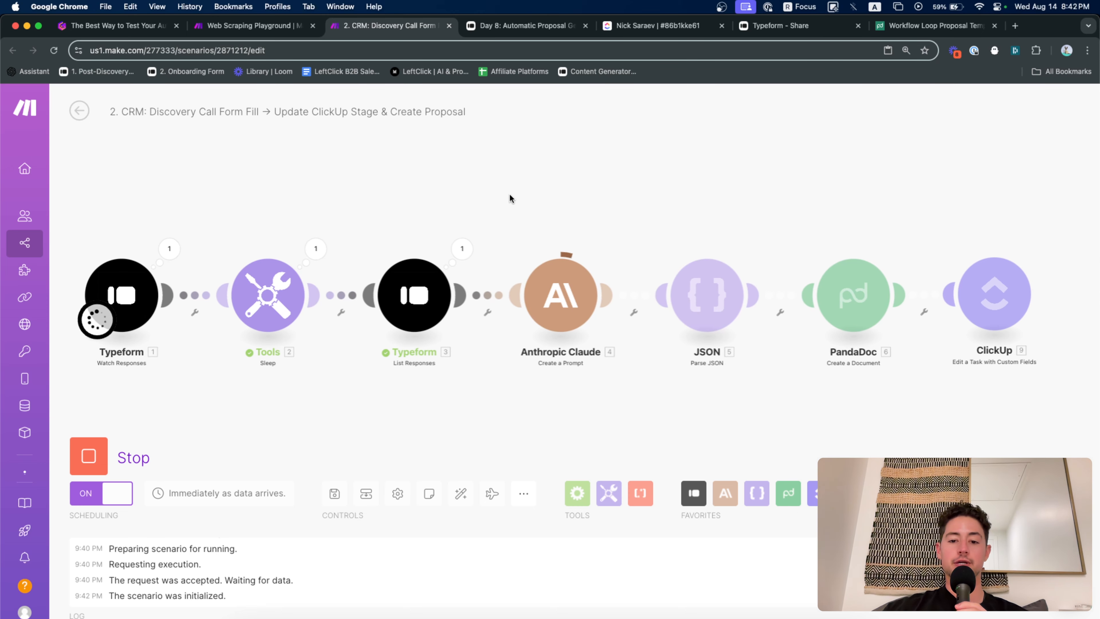
pyautogui.scroll(-2, 507, 199)
pyautogui.scroll(-2, 507, 204)
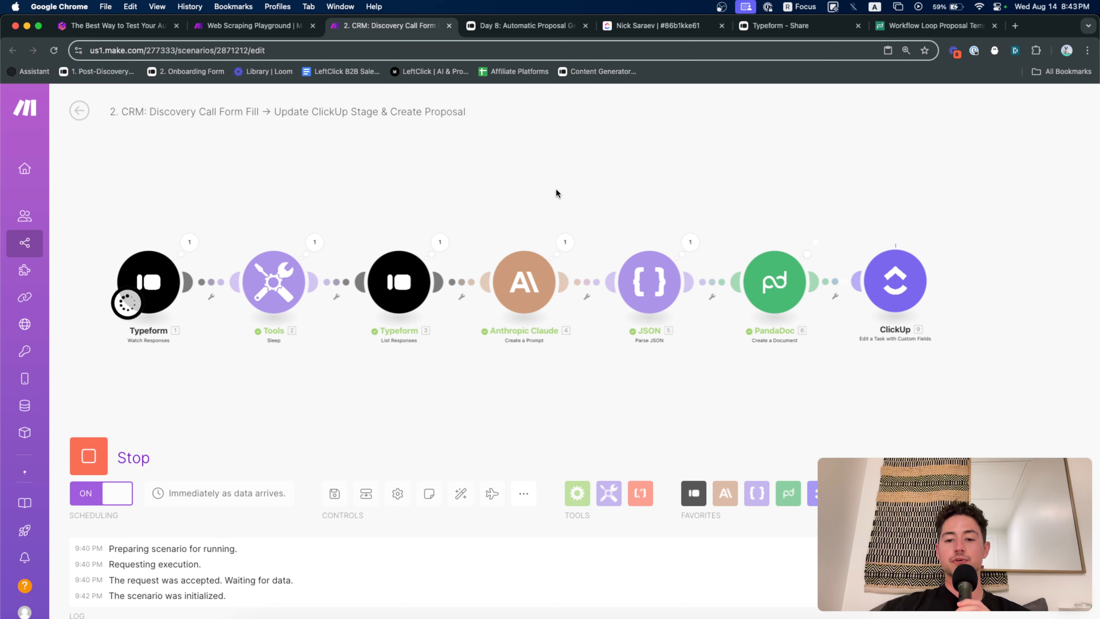
pyautogui.moveTo(556, 190); pyautogui.dragTo(547, 190)
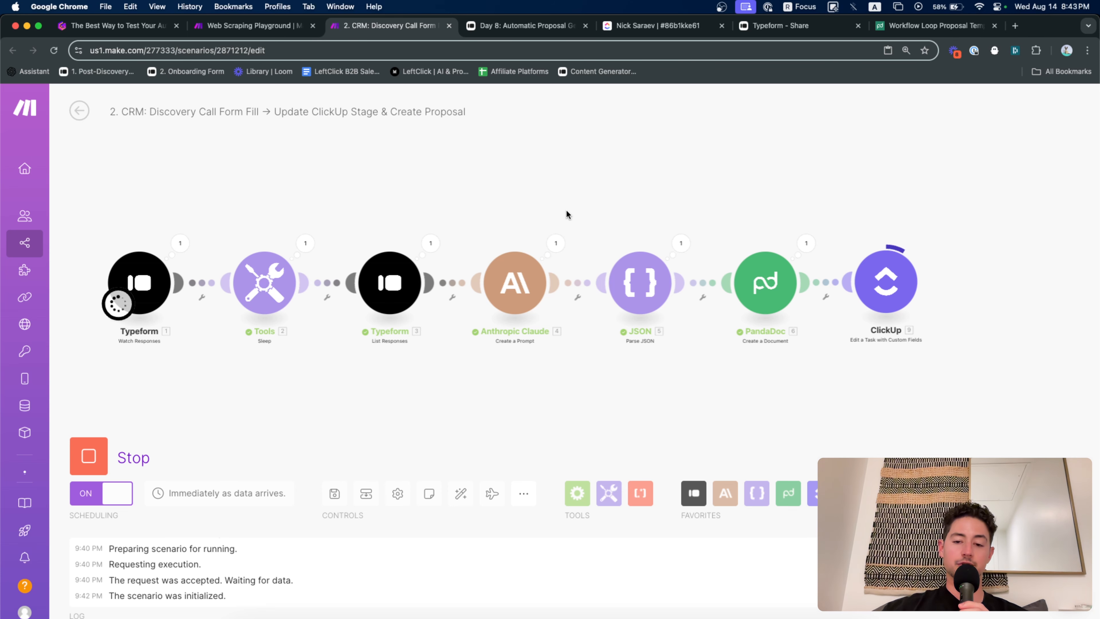
pyautogui.scroll(3, 777, 276)
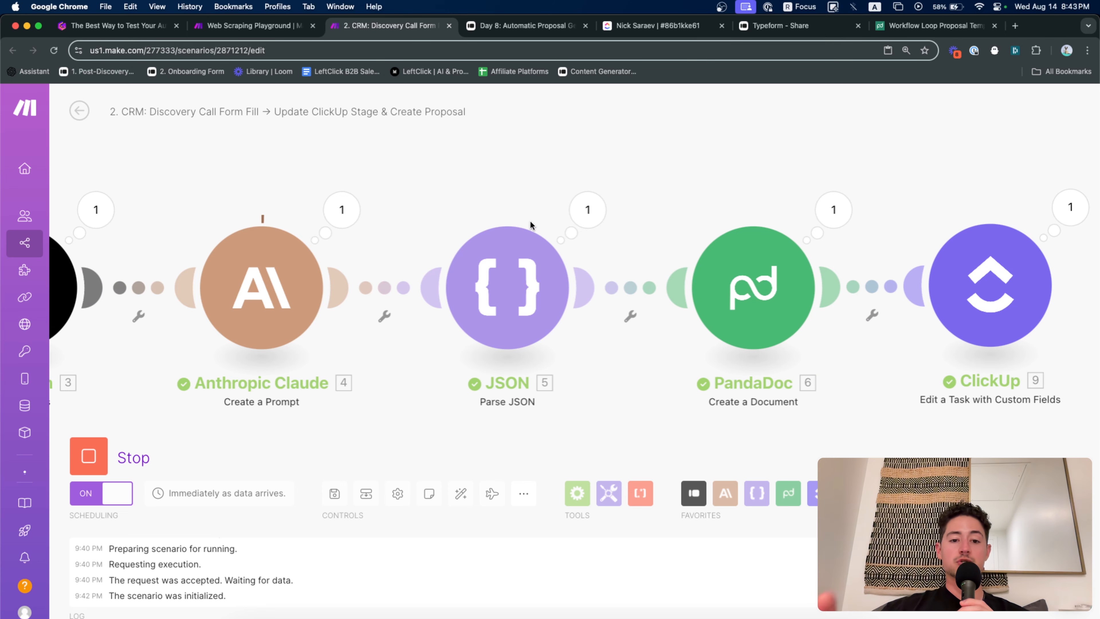
pyautogui.scroll(-3, 530, 220)
pyautogui.scroll(-2, 585, 186)
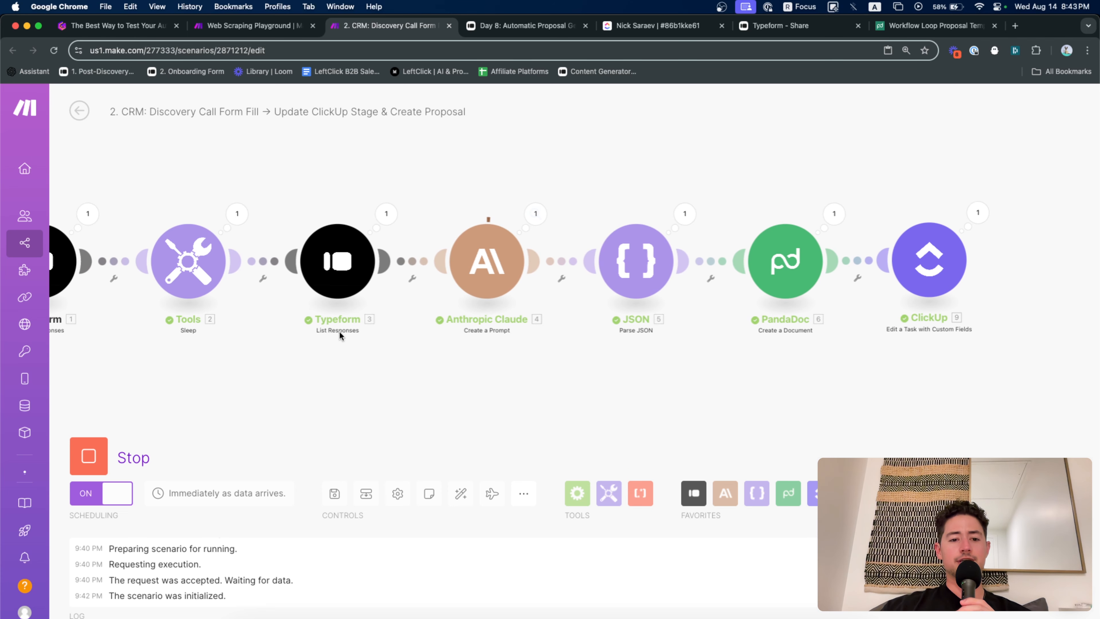
# Force stop the scenario and set the Typeform List Responses limit to 1
pyautogui.click(104, 450)
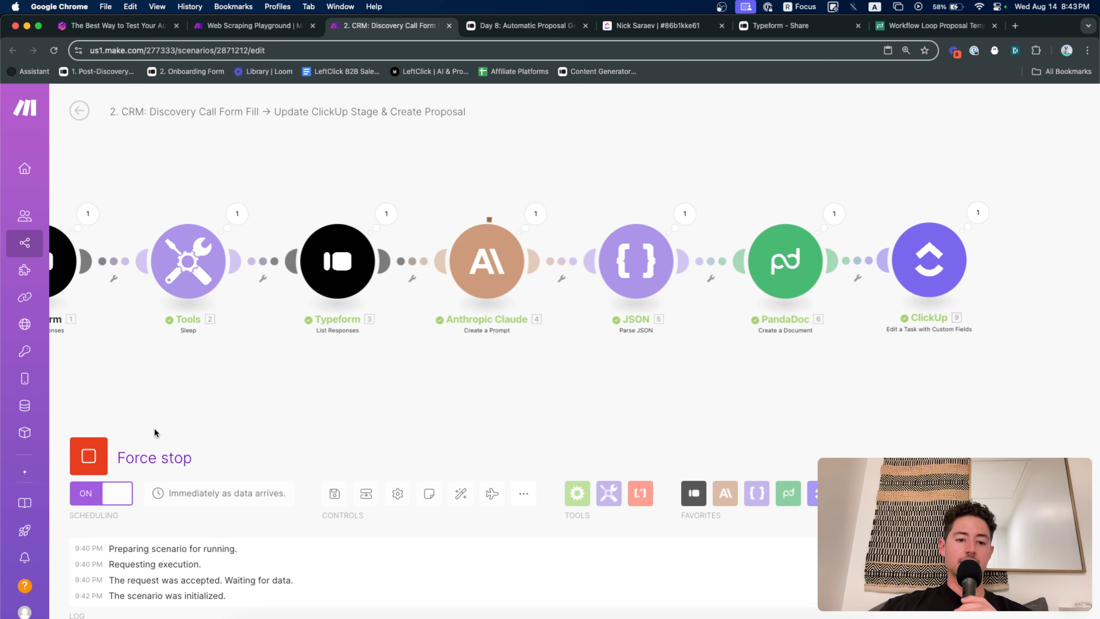
pyautogui.click(82, 466)
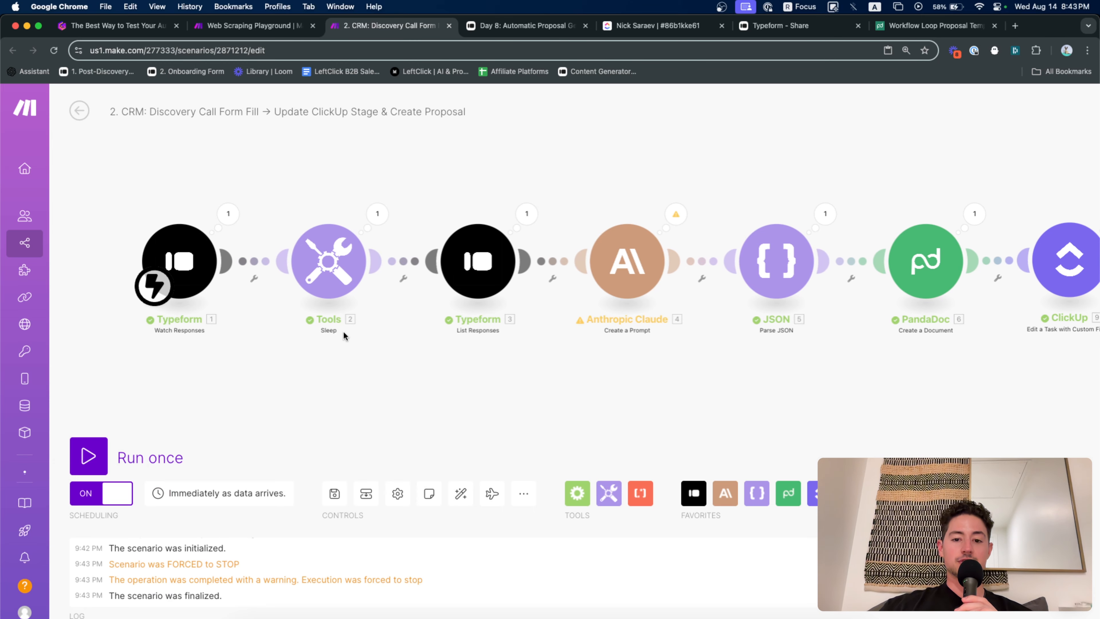
pyautogui.click(478, 261)
pyautogui.scroll(-3, 572, 417)
pyautogui.doubleClick(562, 554)
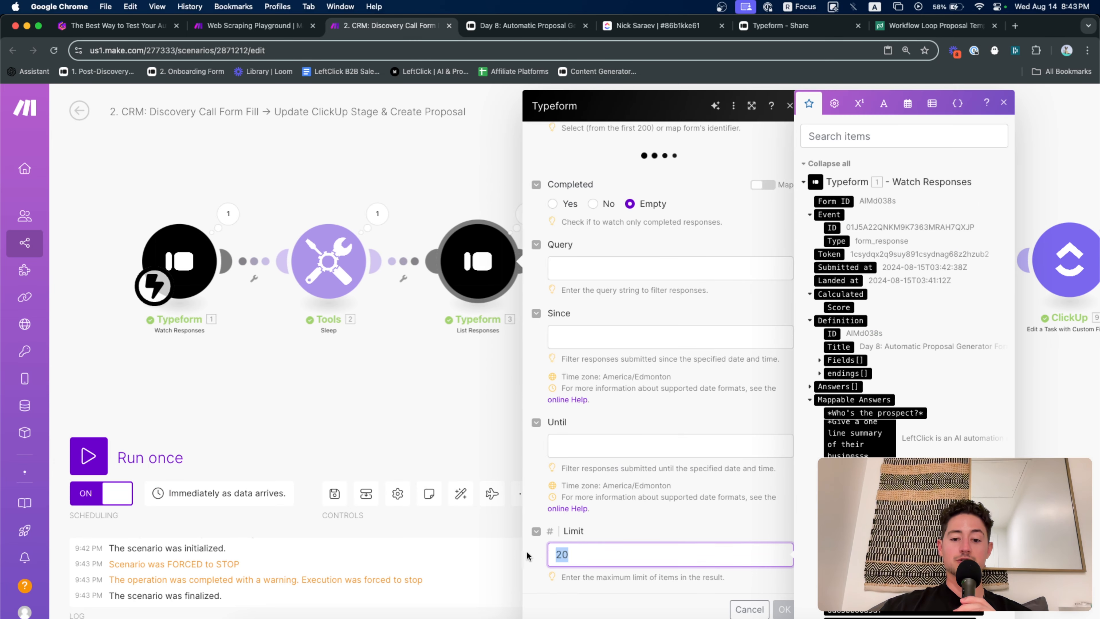
pyautogui.write('1')
pyautogui.click(784, 609)
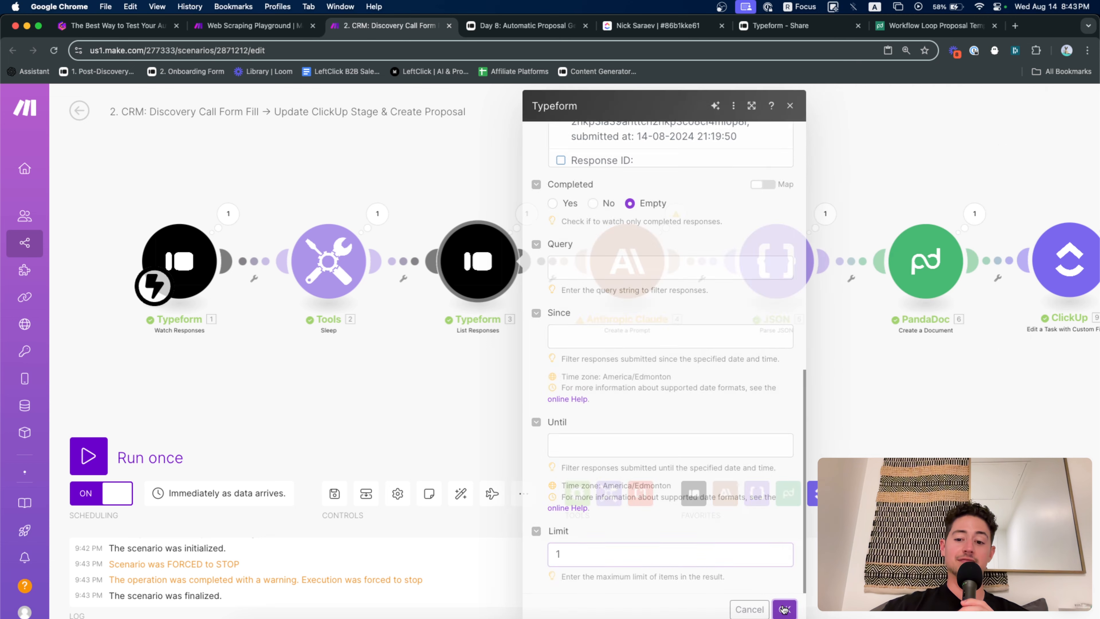
# Return to the 'How do you iteratively test?' presentation slide in Gamma
pyautogui.hscroll(3, 655, 428)
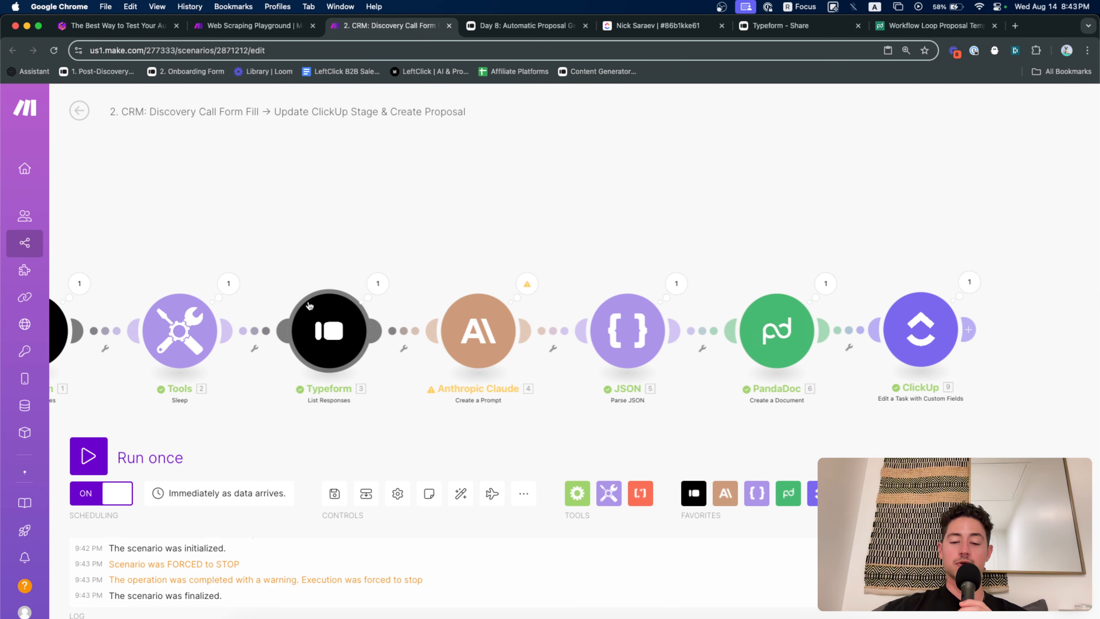
pyautogui.moveTo(307, 261); pyautogui.dragTo(374, 254)
pyautogui.scroll(-2, 374, 255)
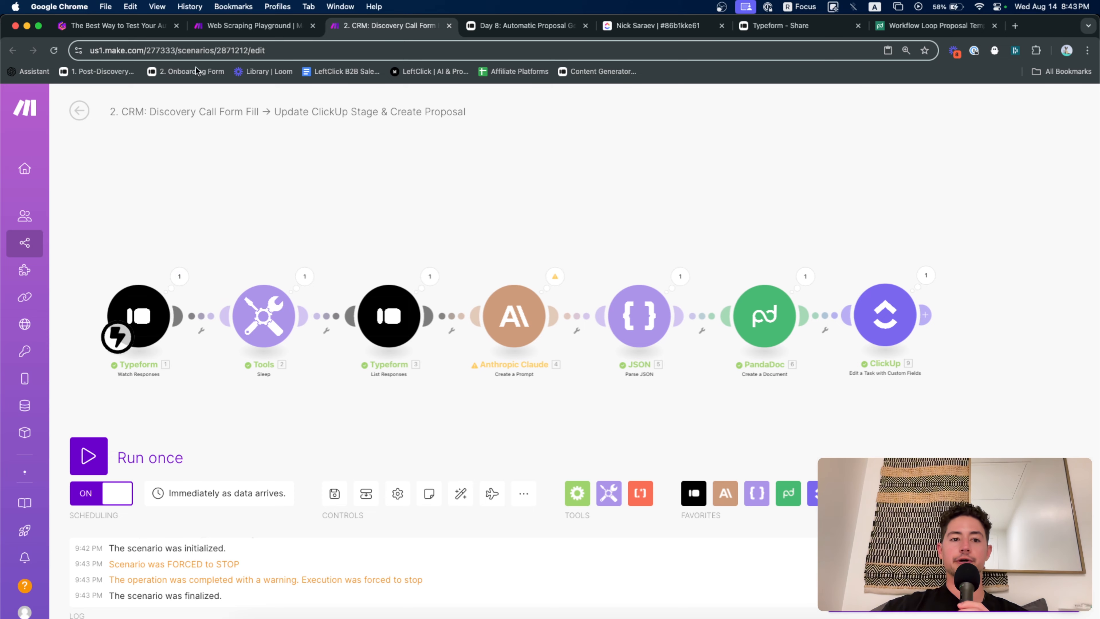
pyautogui.click(118, 27)
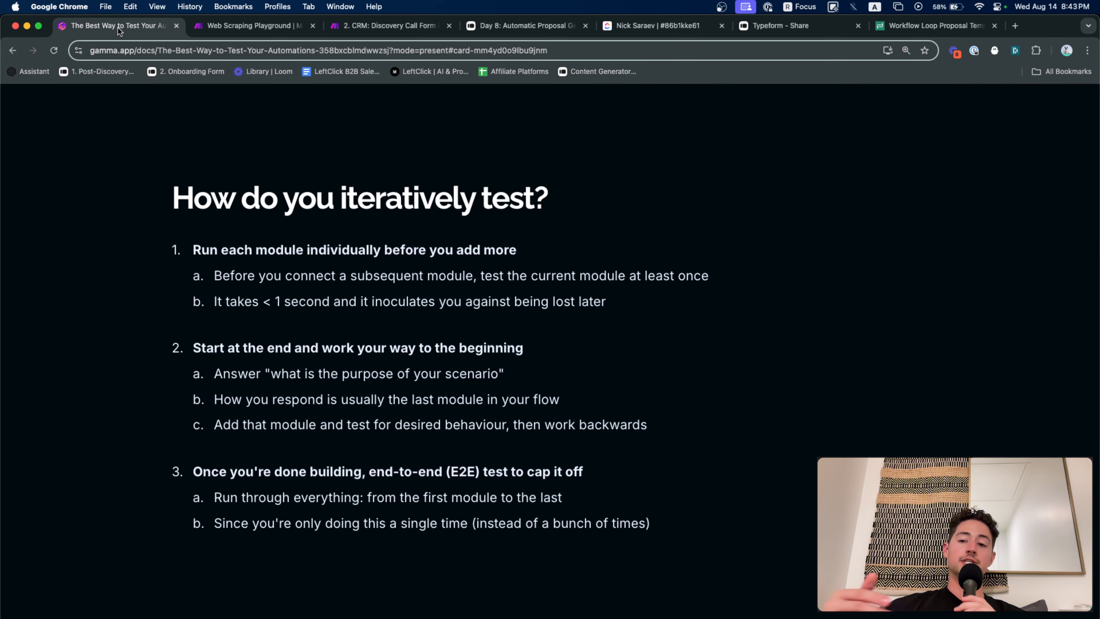